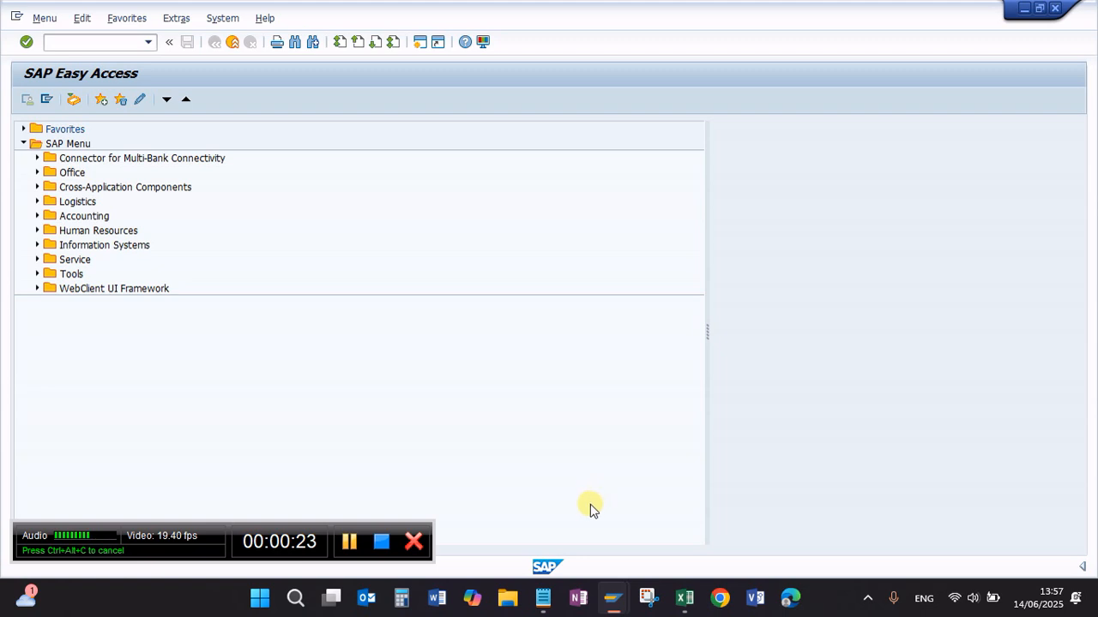
Step: Switch to the Notepad notes and review the service order title and item 1, Create Activity, with its KL01/KL02/KL03 codes
click(543, 598)
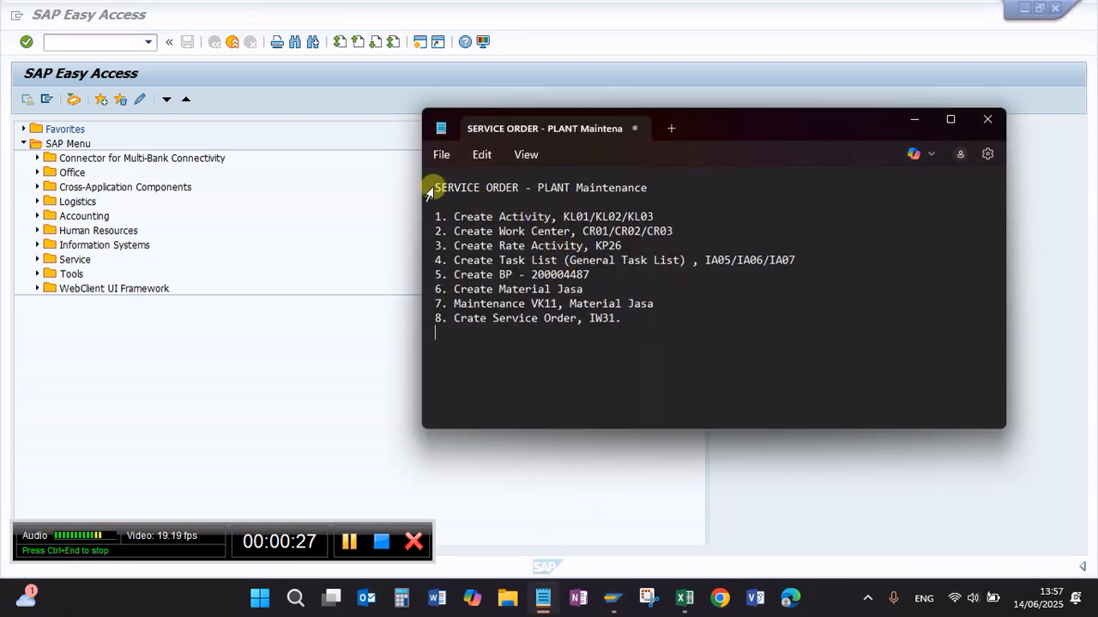
drag(435, 187, 660, 187)
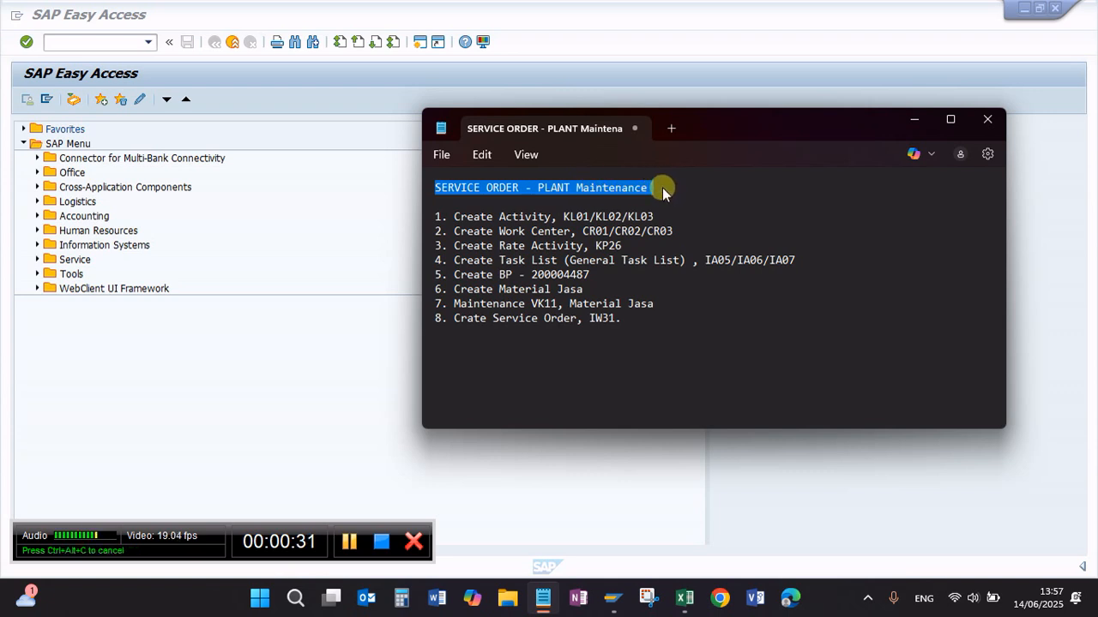
click(662, 187)
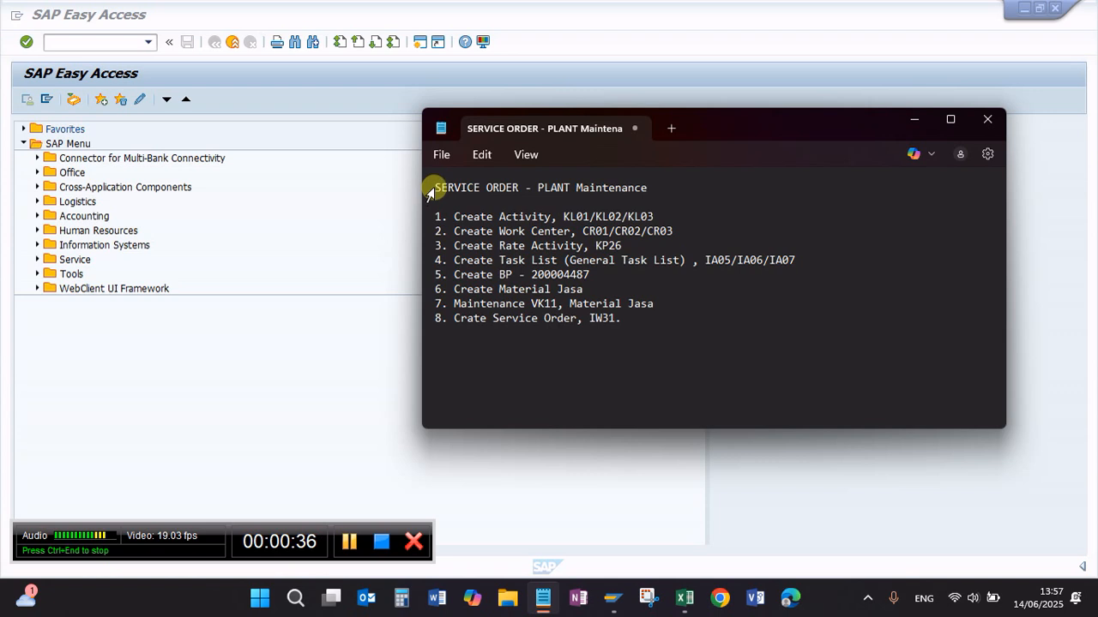
drag(435, 187, 645, 189)
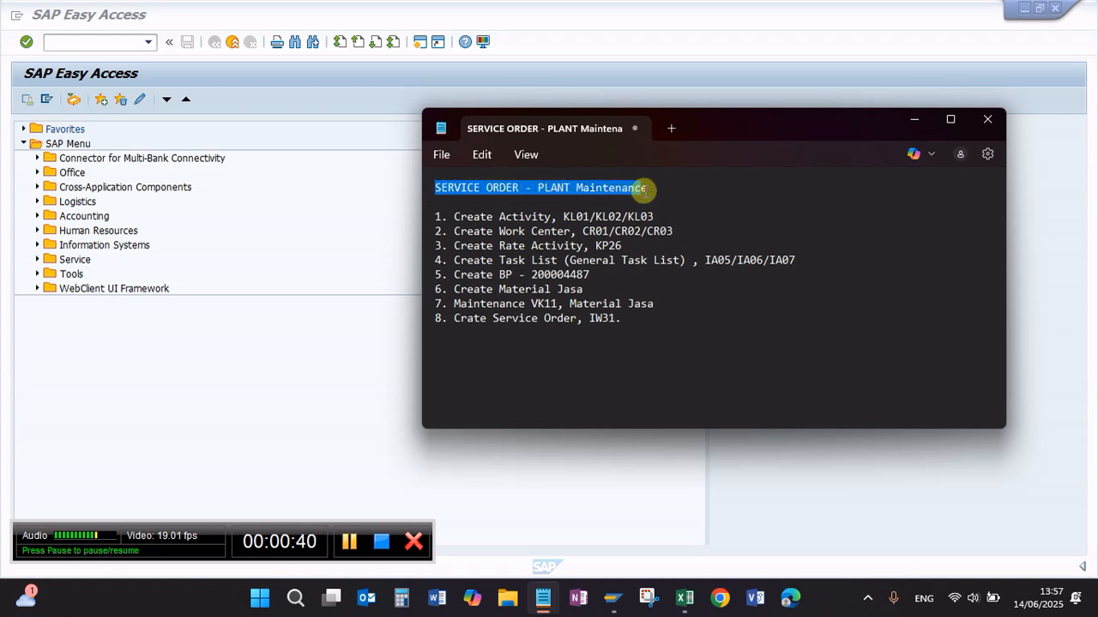
click(540, 202)
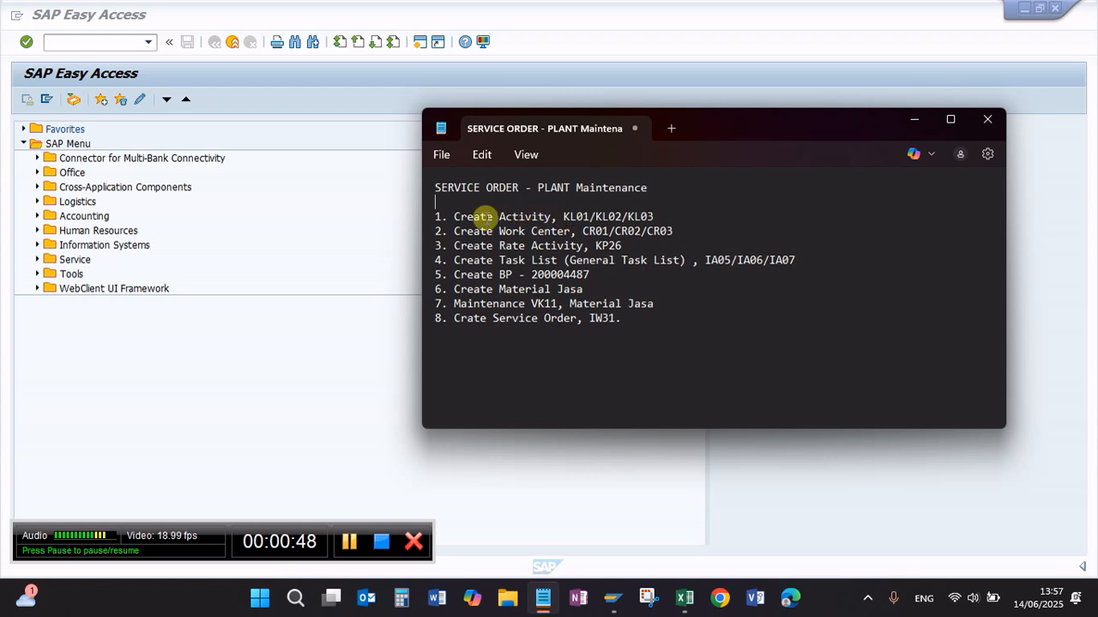
drag(454, 217, 659, 217)
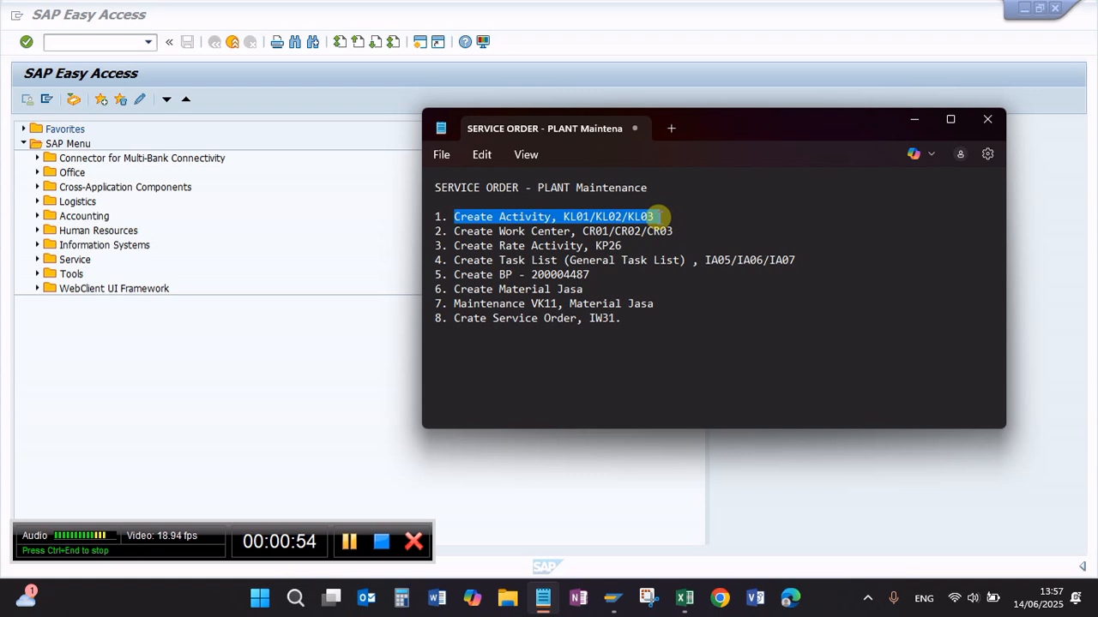
click(506, 230)
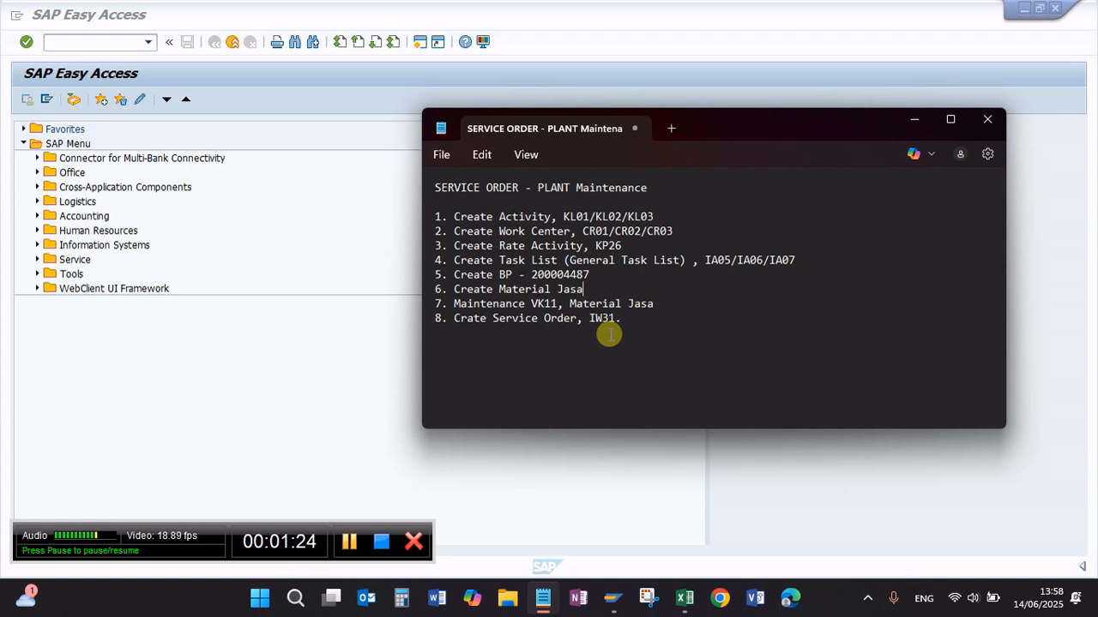
Step: Insert a blank line between item 7, Maintenance VK11, and item 8, the IW31 service order, in the notes
click(666, 307)
key(Return)
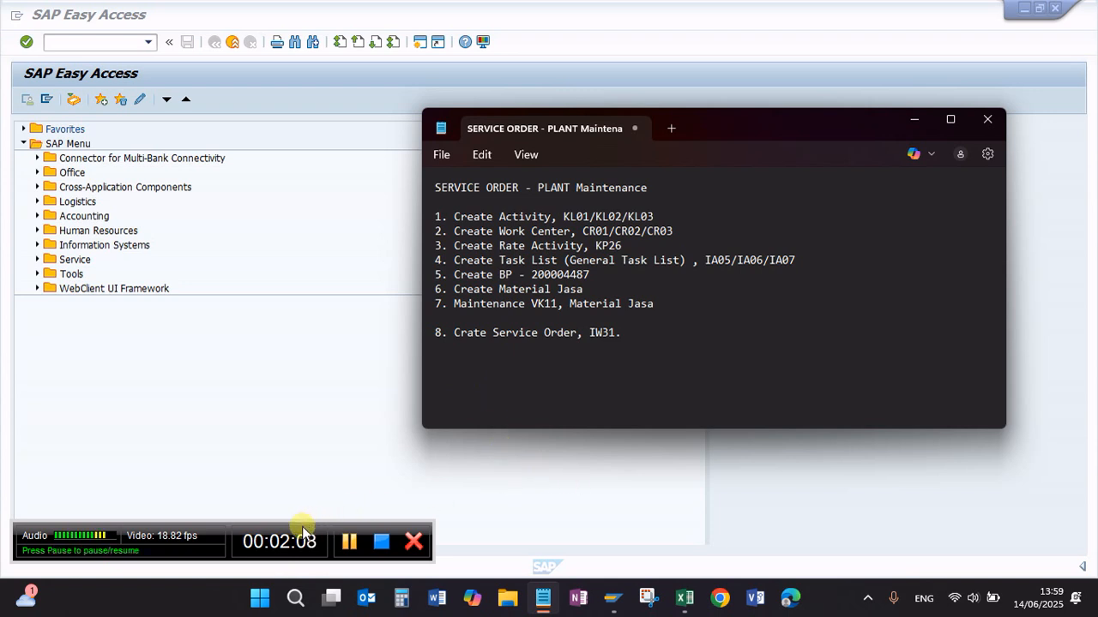
drag(303, 523, 302, 537)
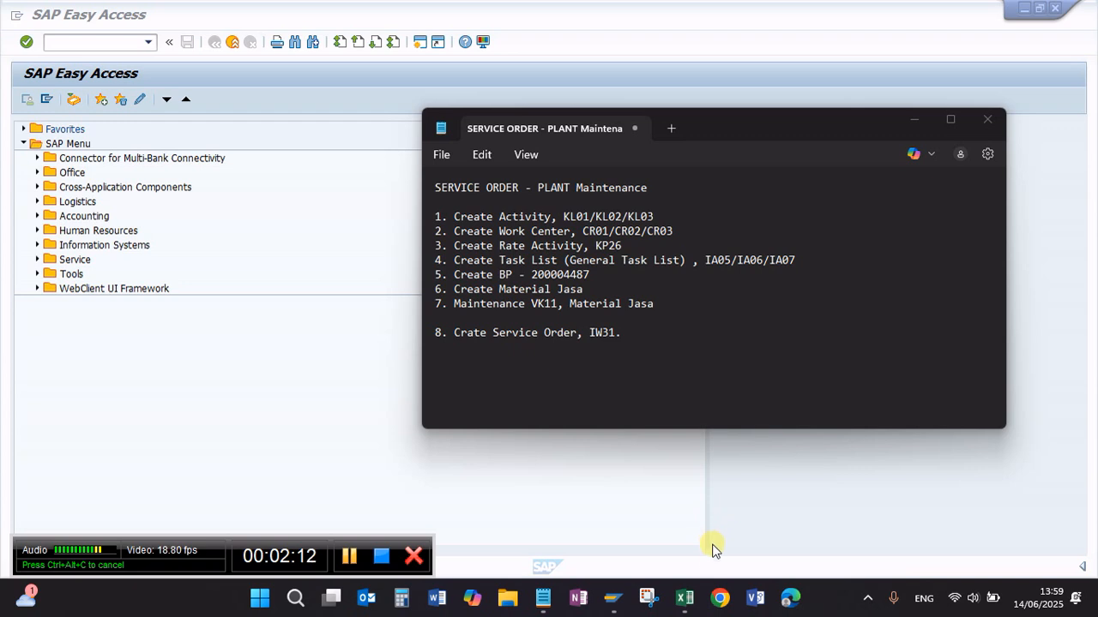
Step: Switch to Chrome and try to open the website kursussaponline.com
click(721, 600)
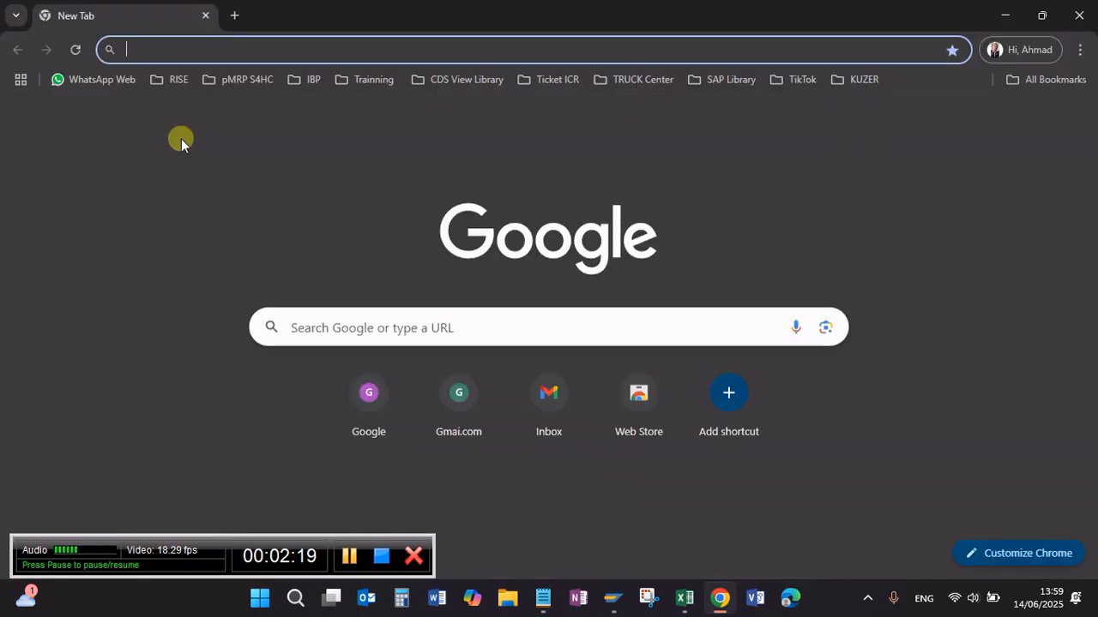
click(147, 48)
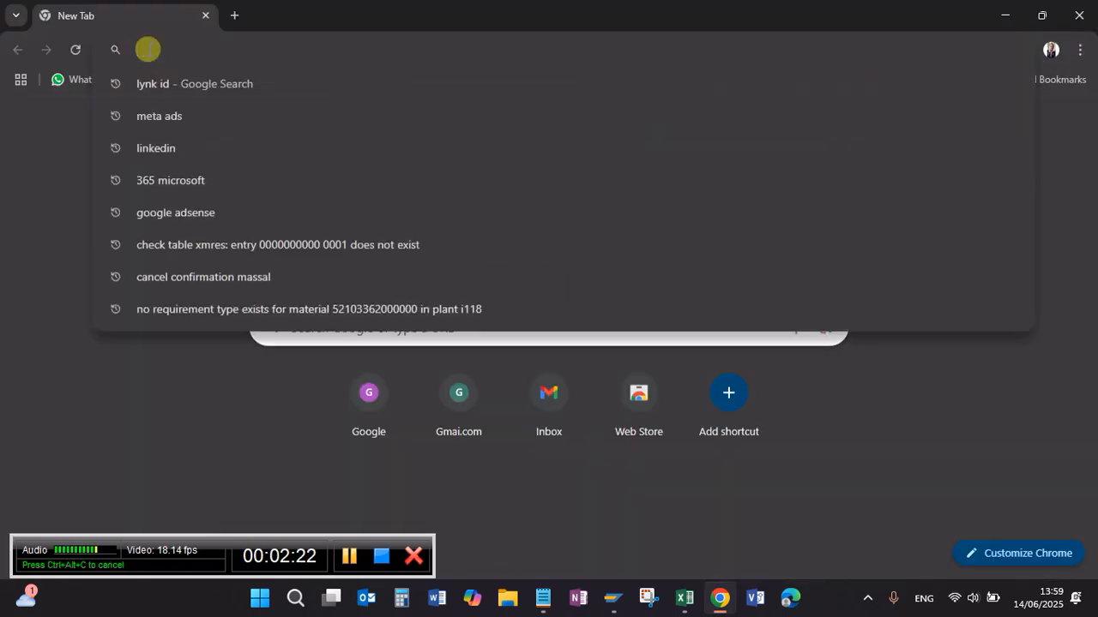
text(kursussaponline.com)
key(Return)
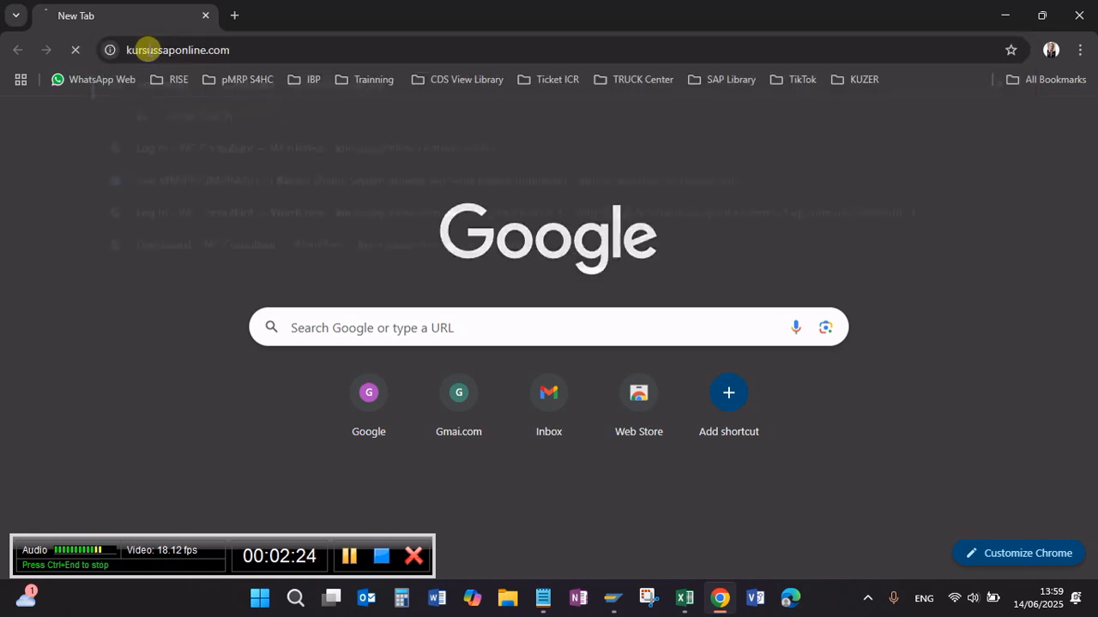
click(249, 53)
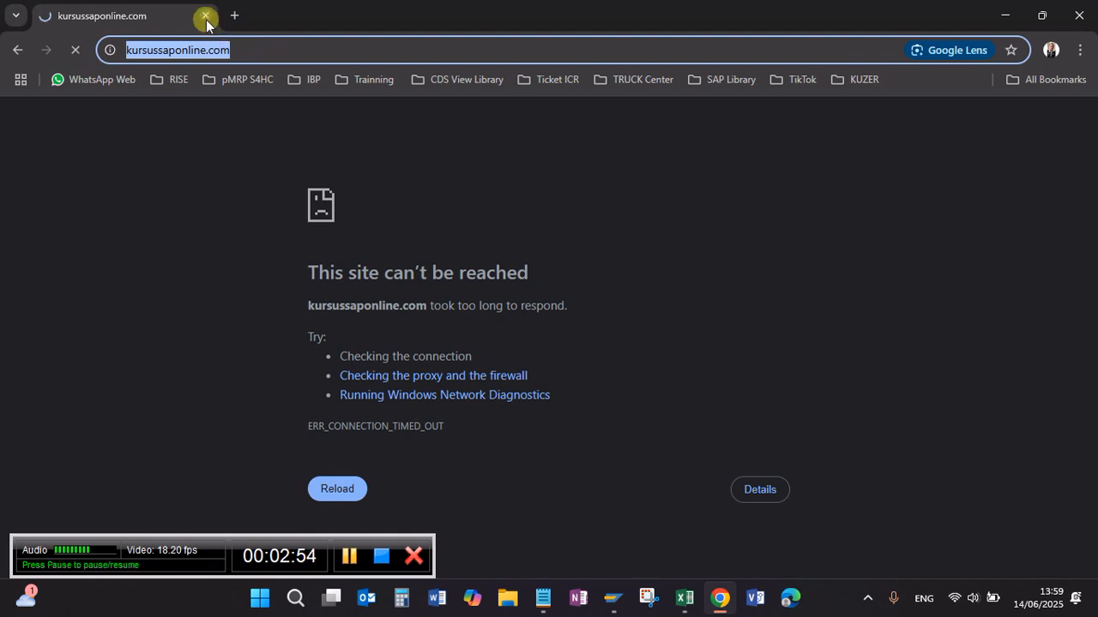
click(264, 47)
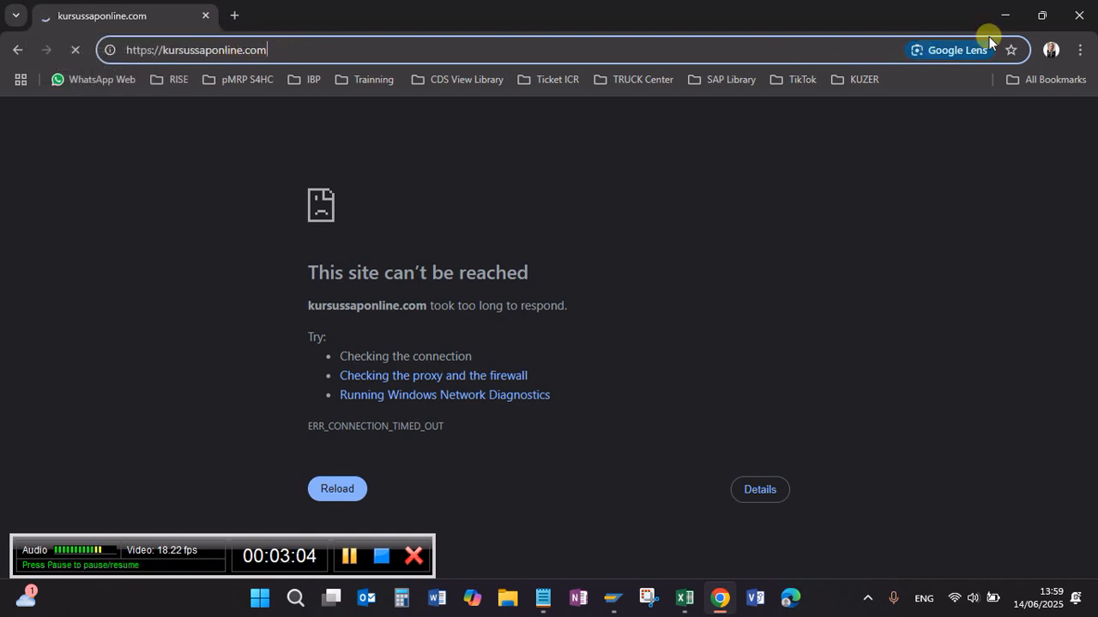
Step: Retry loading the kursussaponline.com page and close the browser
click(249, 542)
drag(248, 542, 252, 543)
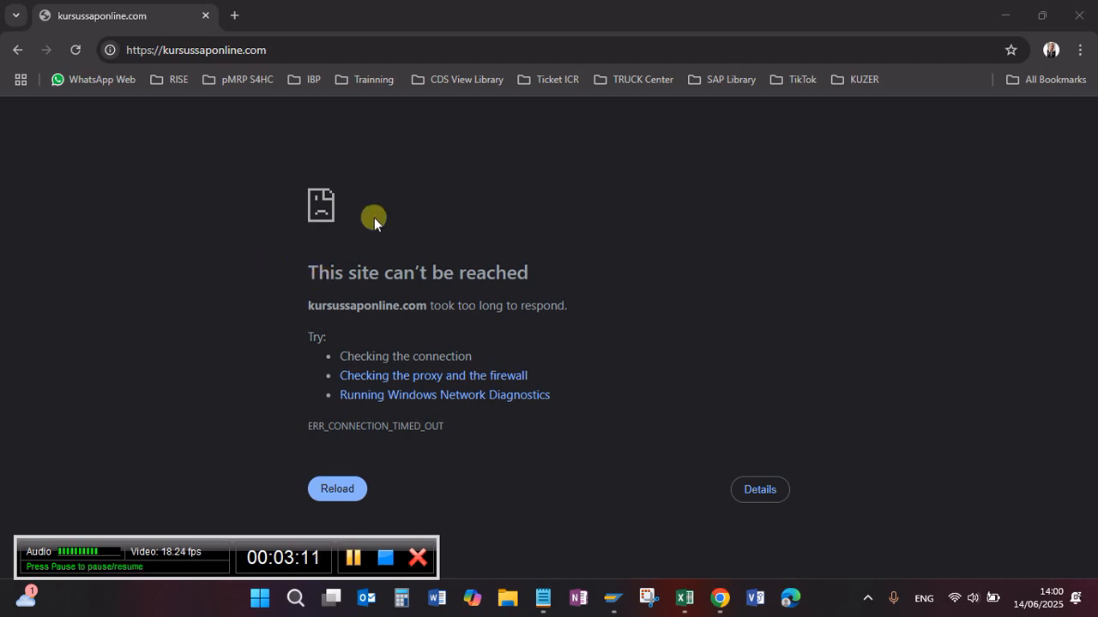
key(F5)
click(282, 50)
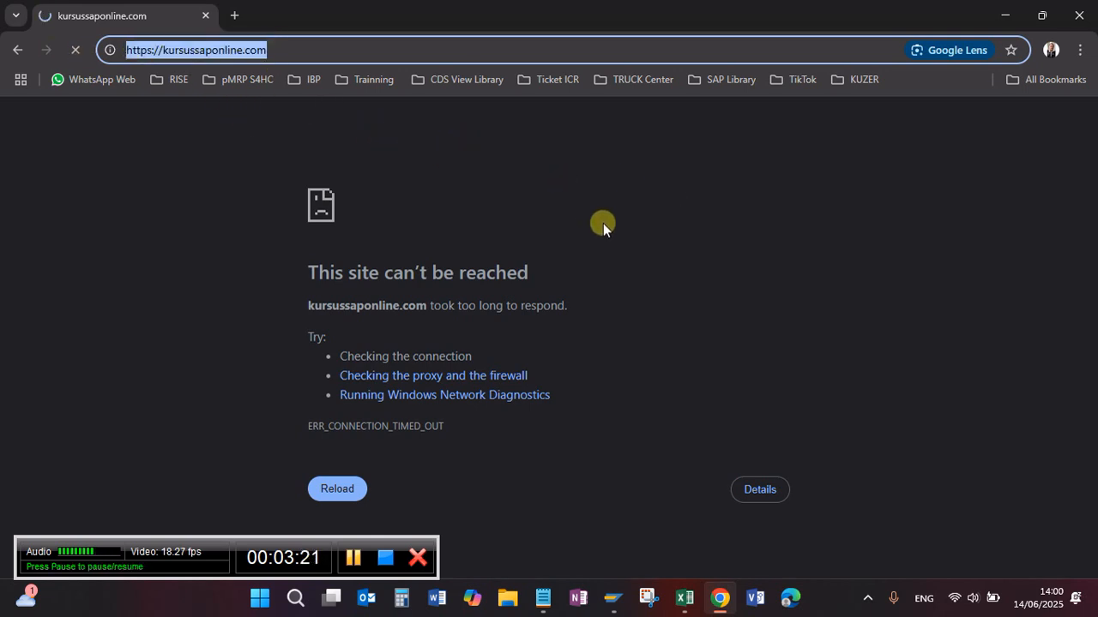
click(1082, 18)
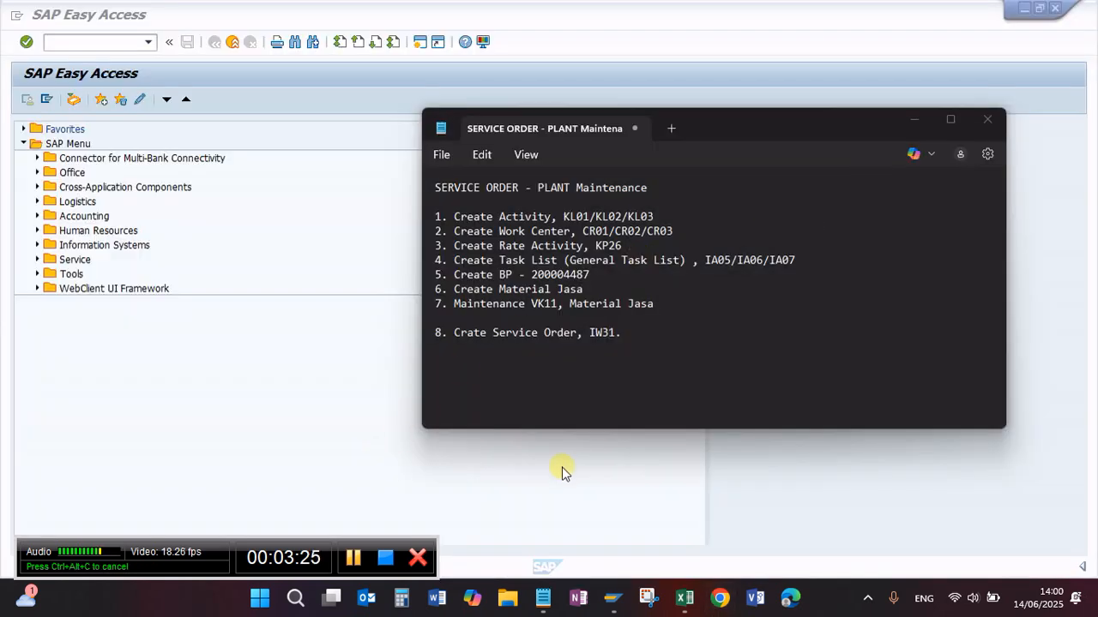
Step: Review item 4 of the notes, the General Task List, and its transaction codes IA05/IA06/IA07
click(712, 361)
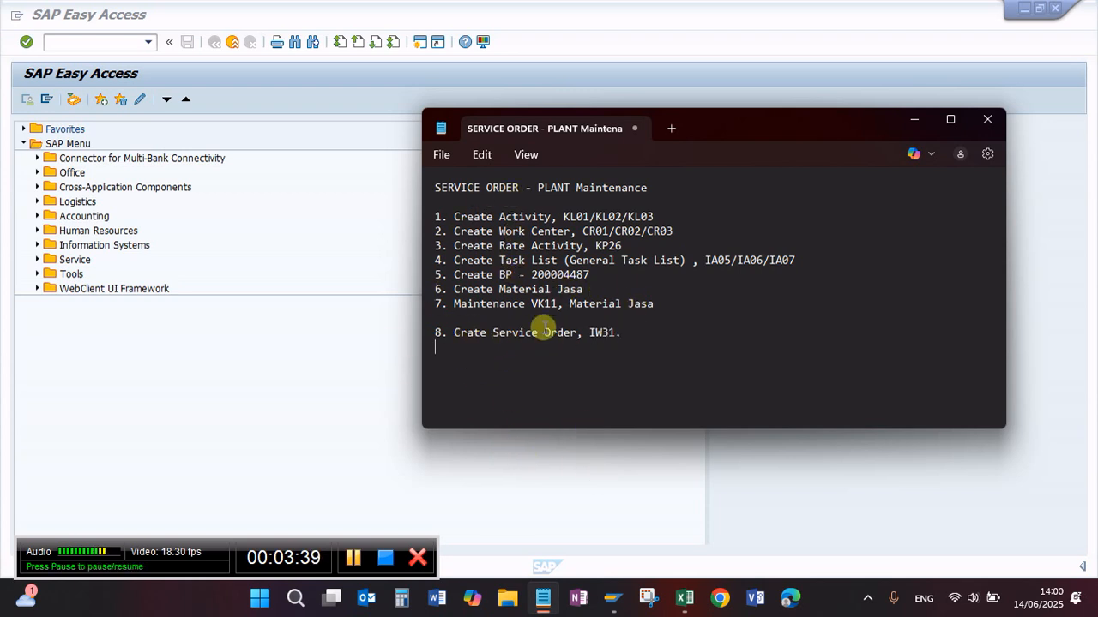
drag(453, 260, 690, 260)
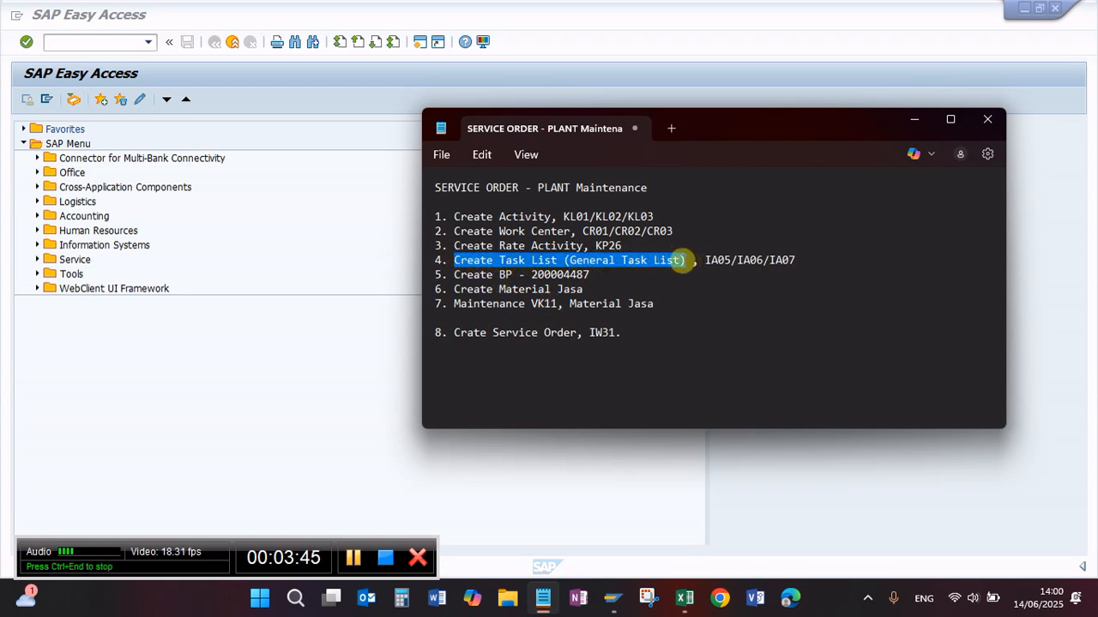
click(669, 272)
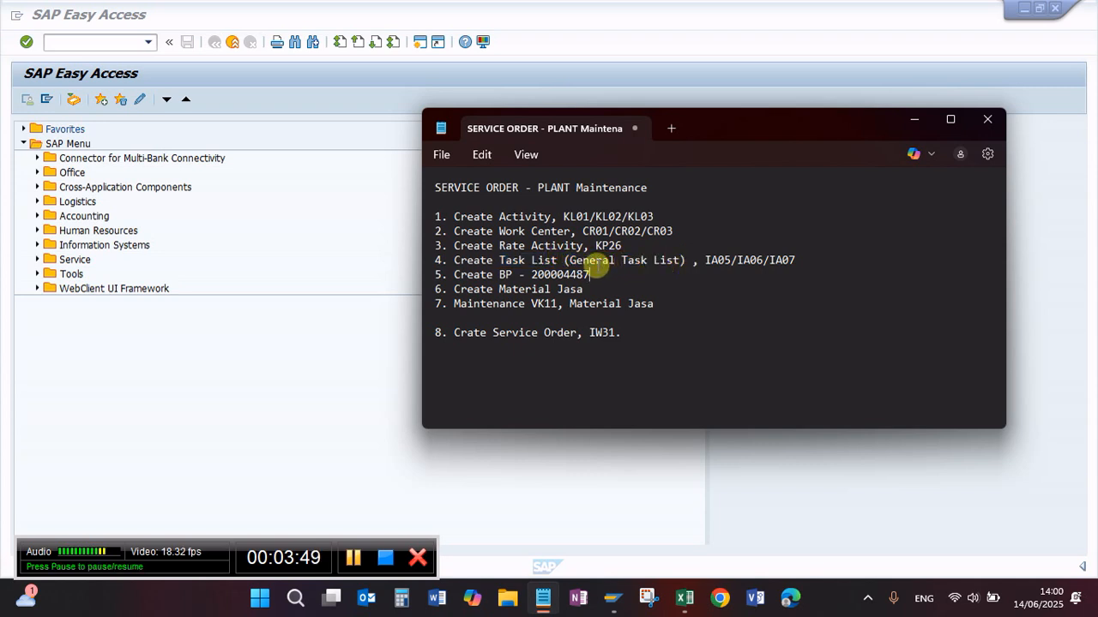
drag(703, 261, 794, 260)
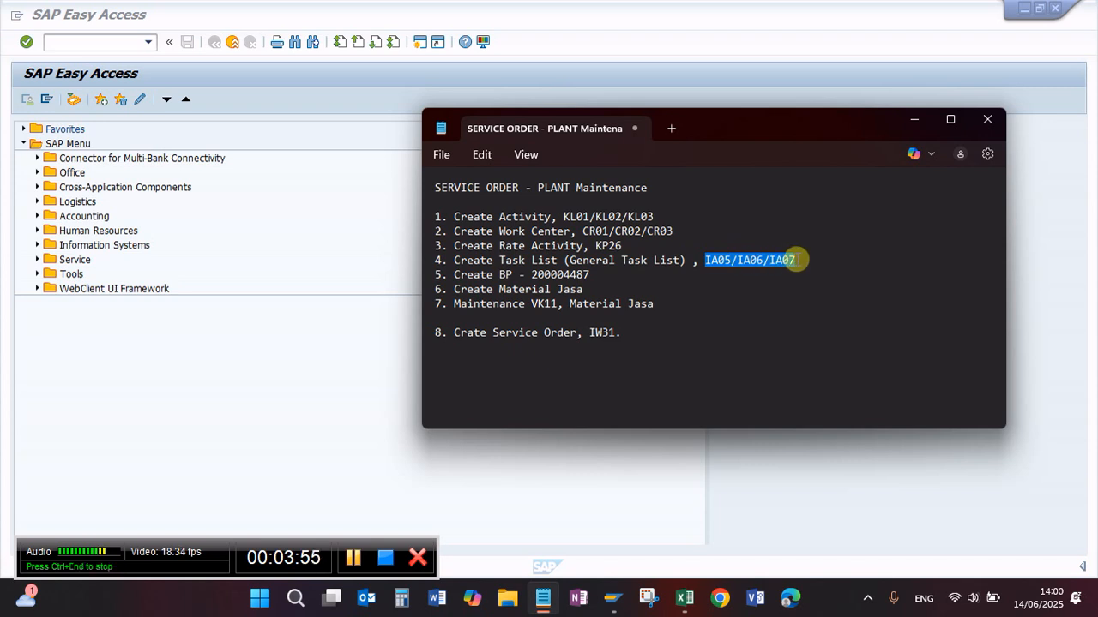
click(784, 270)
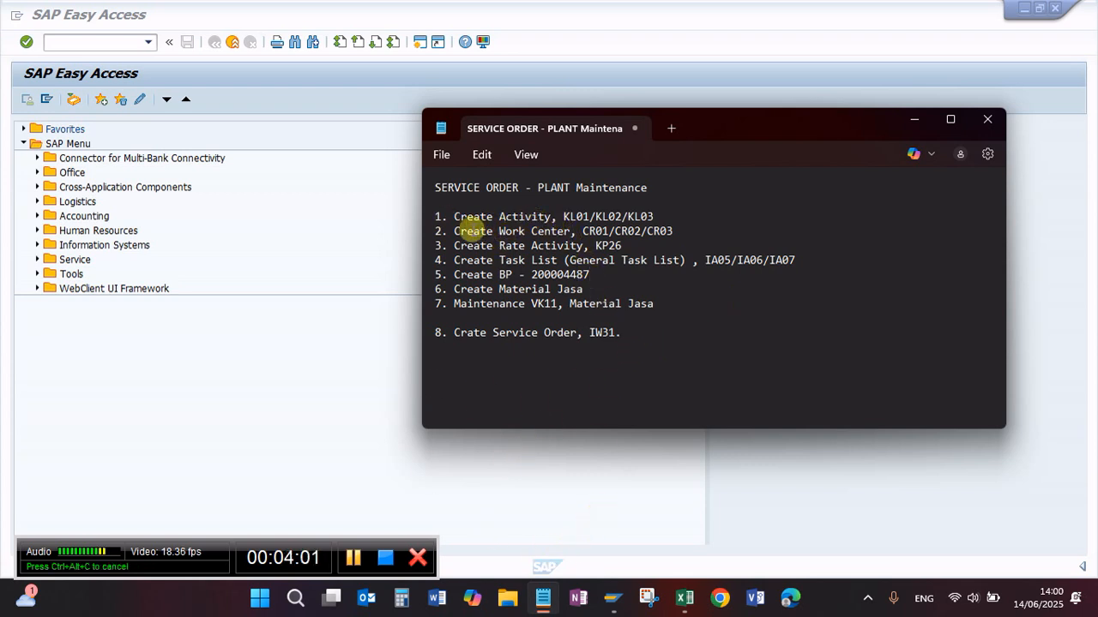
Step: Switch to the Excel workbook "Price list jasa Truck Center_Rev Fiktif.xlsx" and examine the overhaul jobs and their hourly service and sales prices
mouse_move(685, 598)
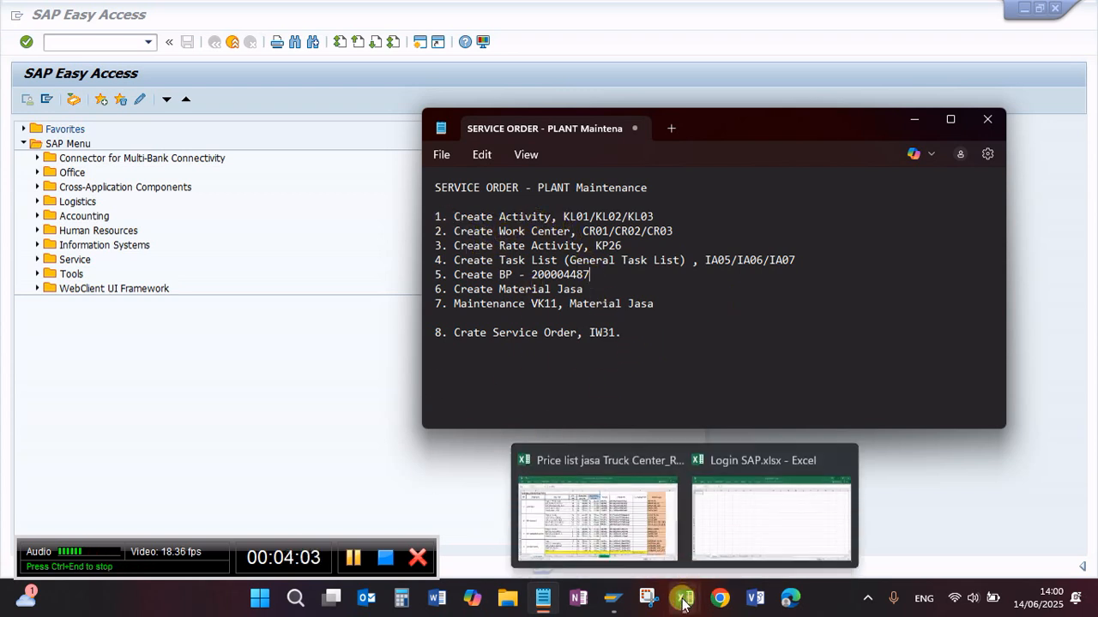
click(596, 531)
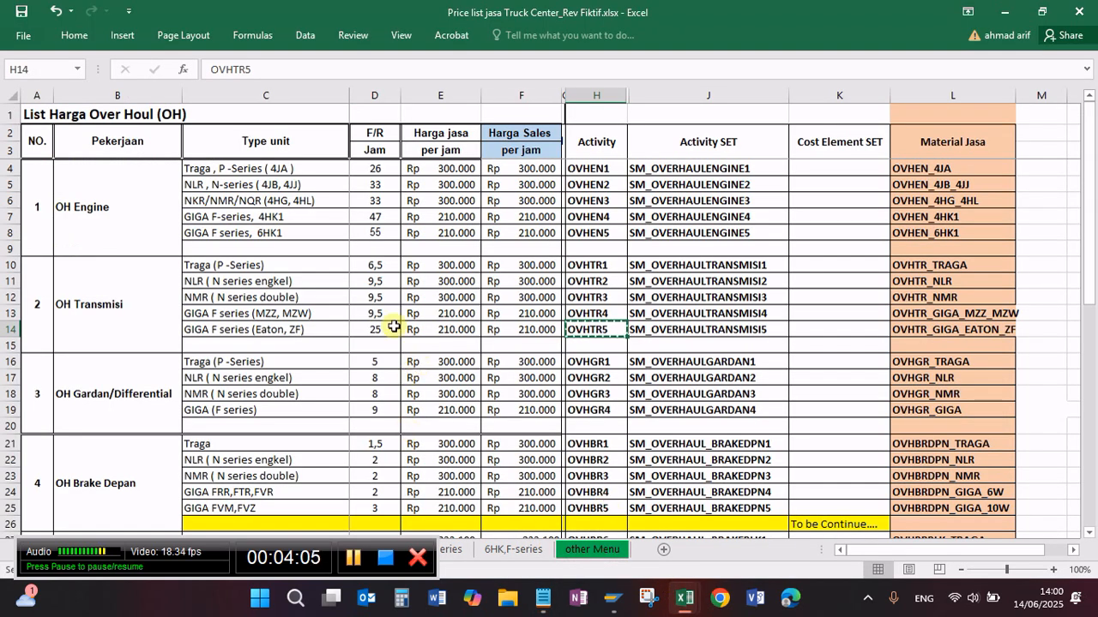
click(326, 267)
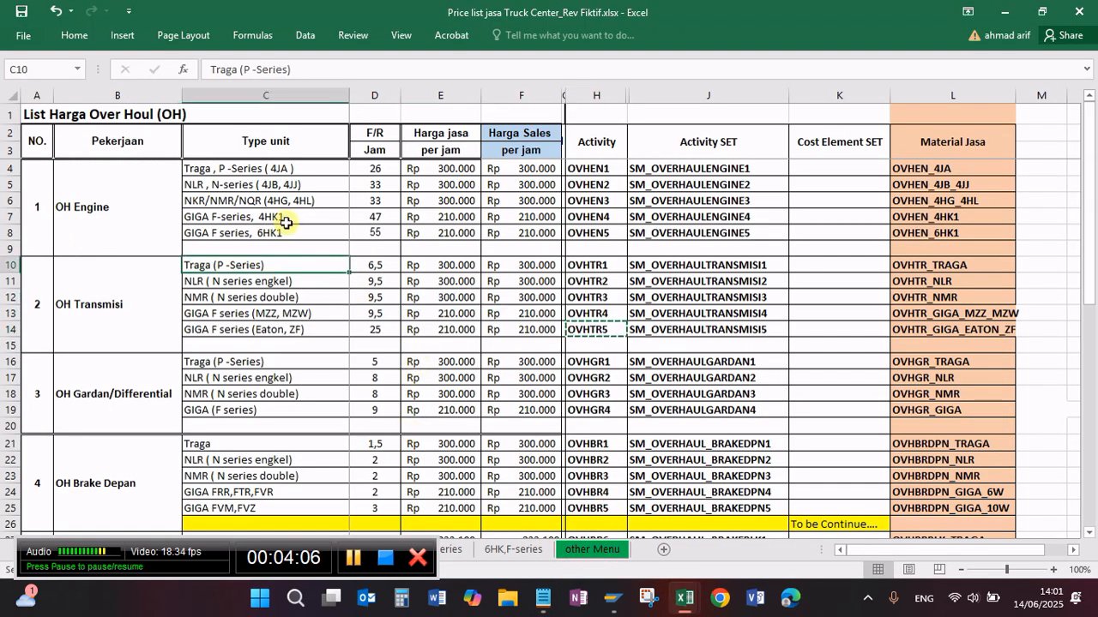
click(140, 207)
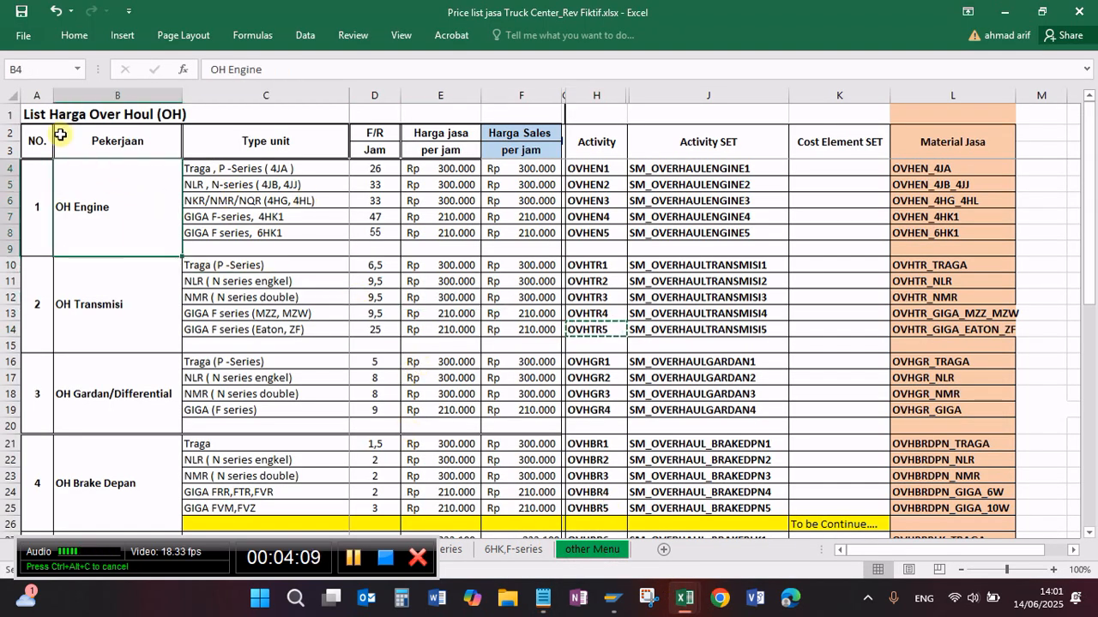
click(39, 114)
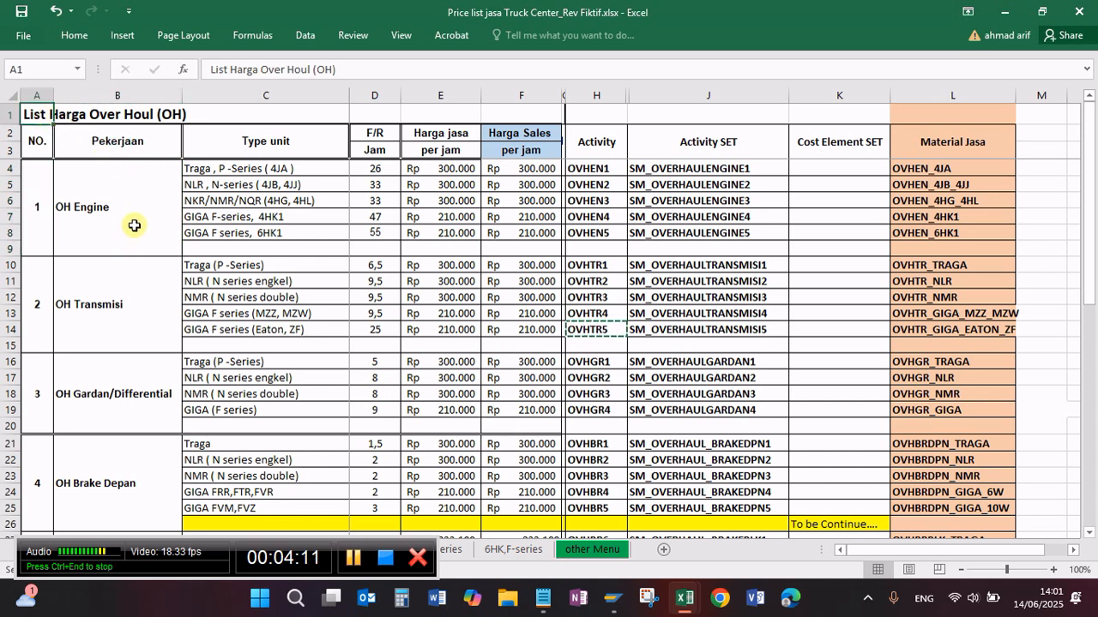
click(441, 168)
click(445, 215)
drag(528, 186, 529, 202)
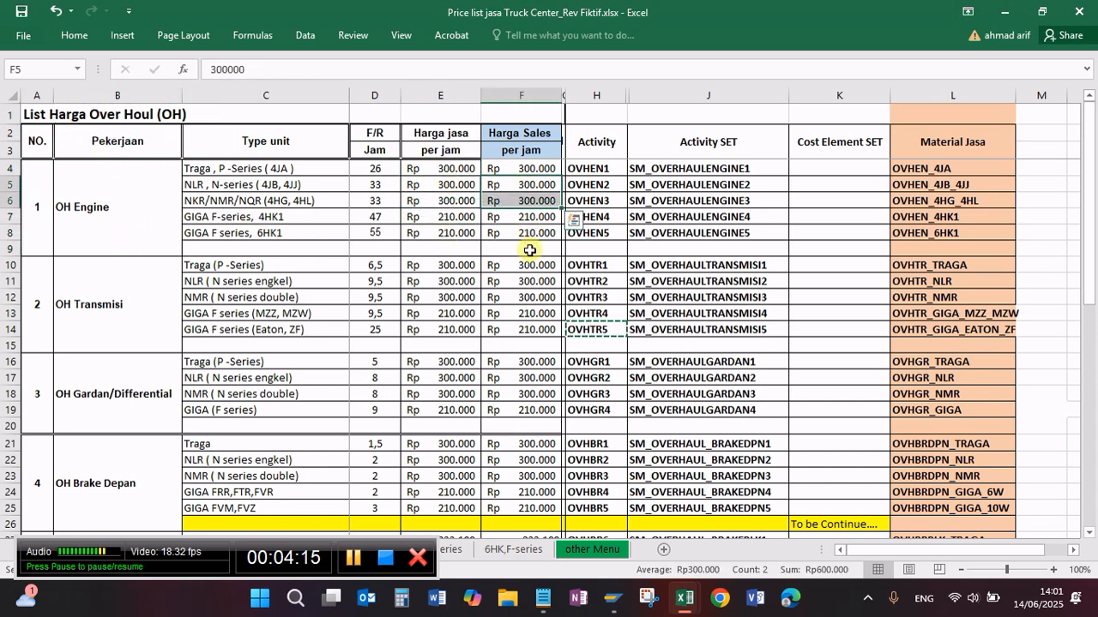
click(530, 249)
click(519, 313)
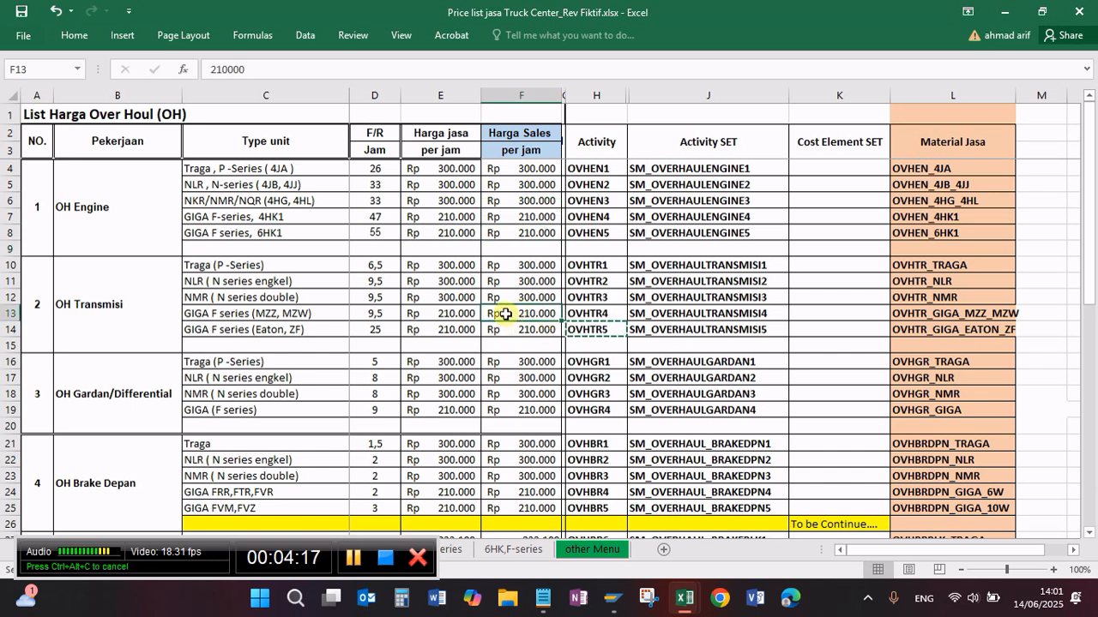
click(504, 185)
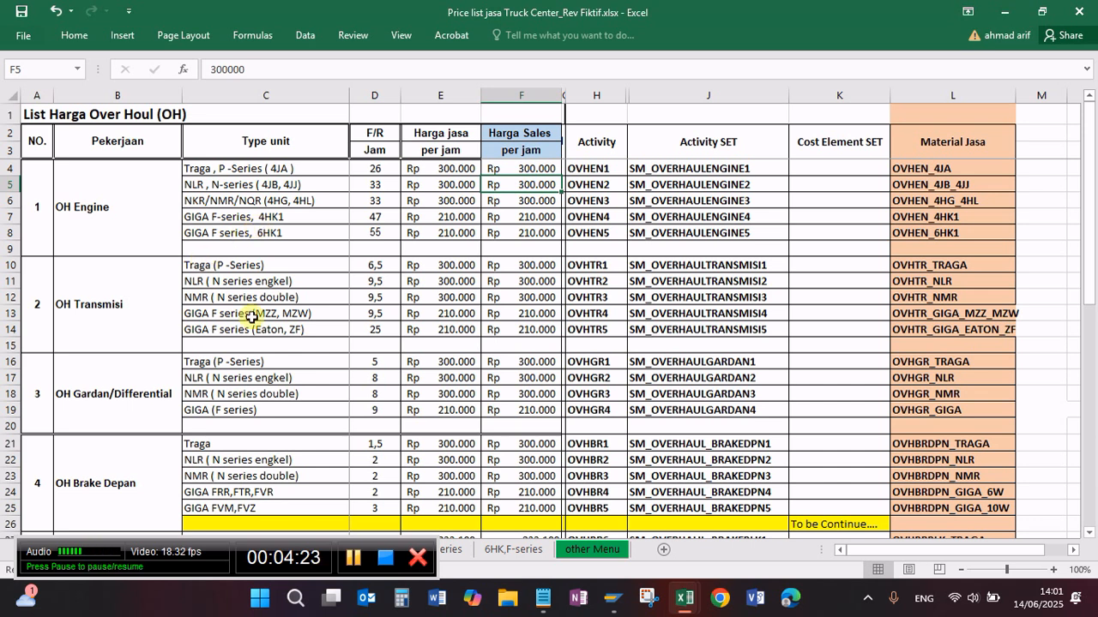
Step: Examine the unit types listed for the OH Transmisi and OH Engine jobs in the overhaul price list
click(292, 282)
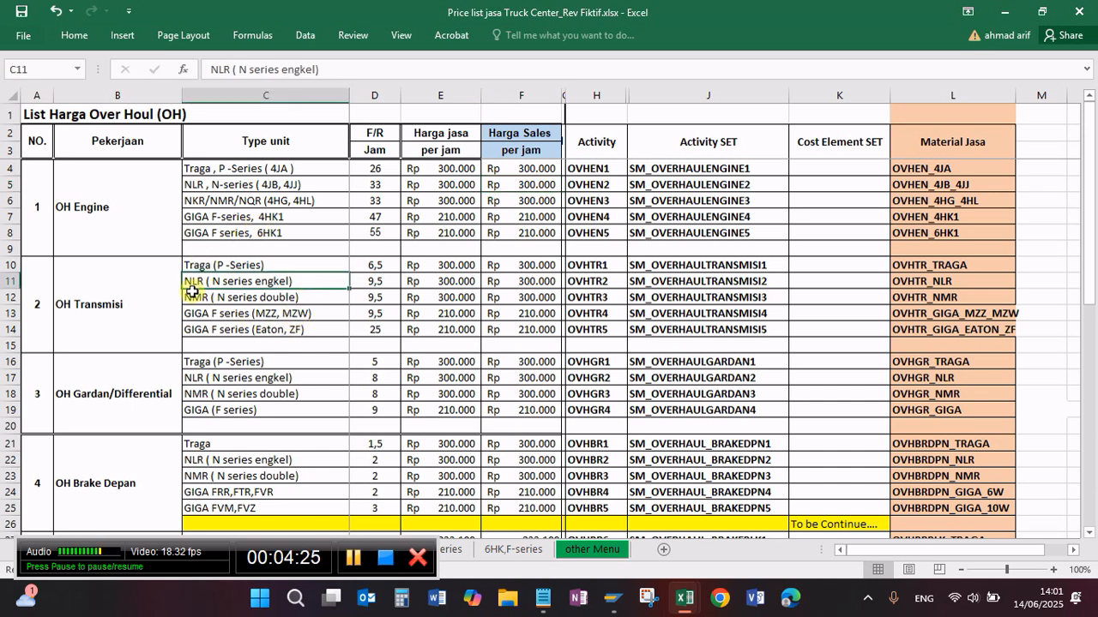
click(311, 297)
click(316, 329)
click(318, 310)
click(329, 329)
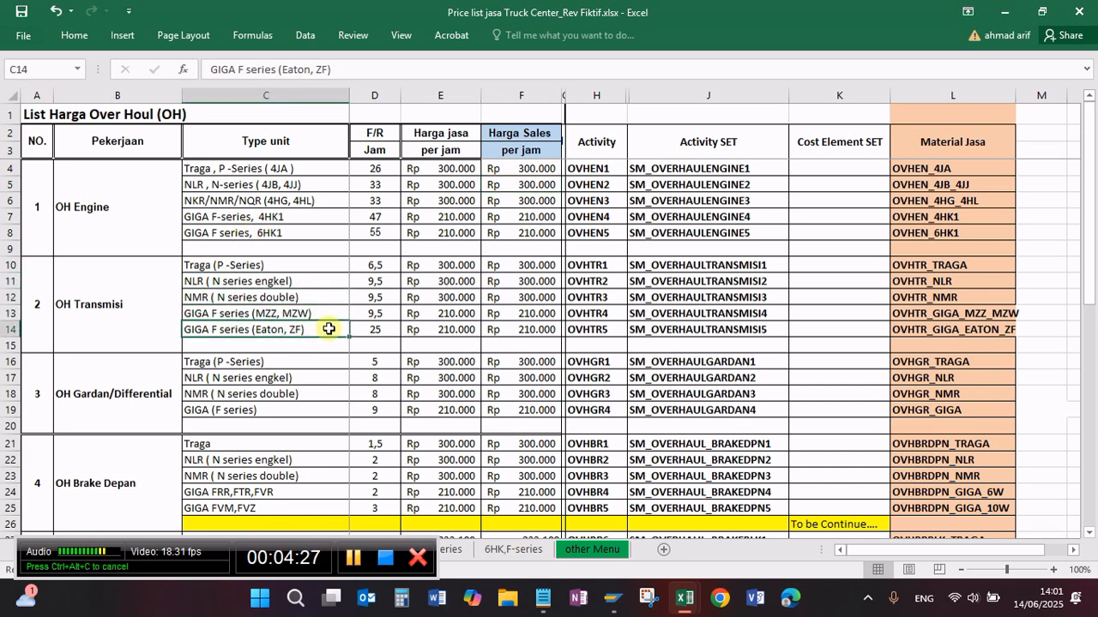
click(327, 298)
click(326, 345)
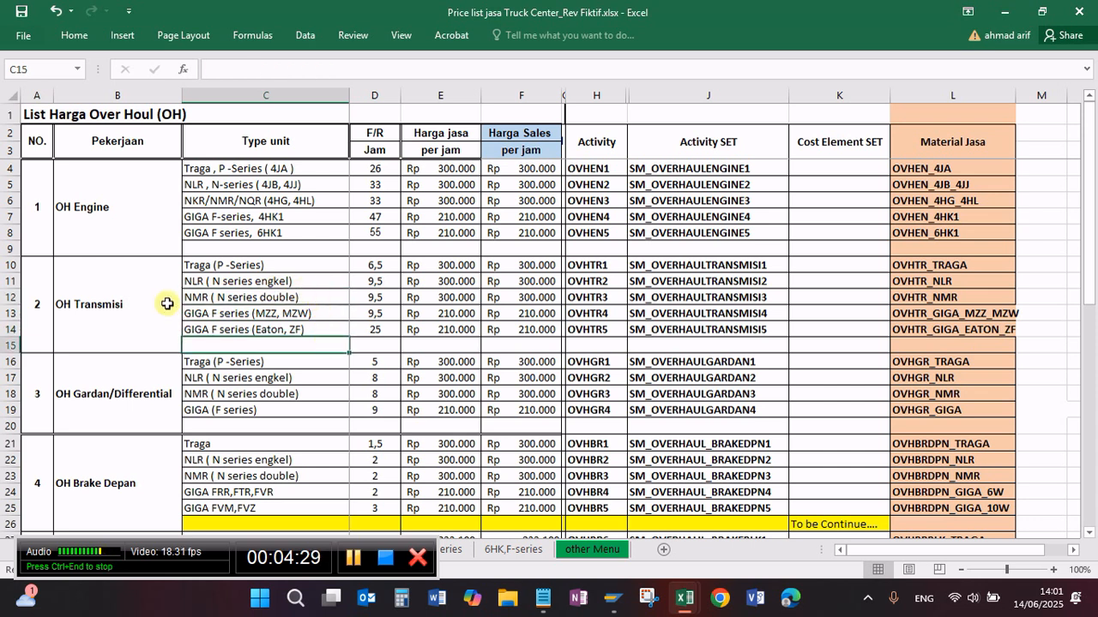
click(110, 204)
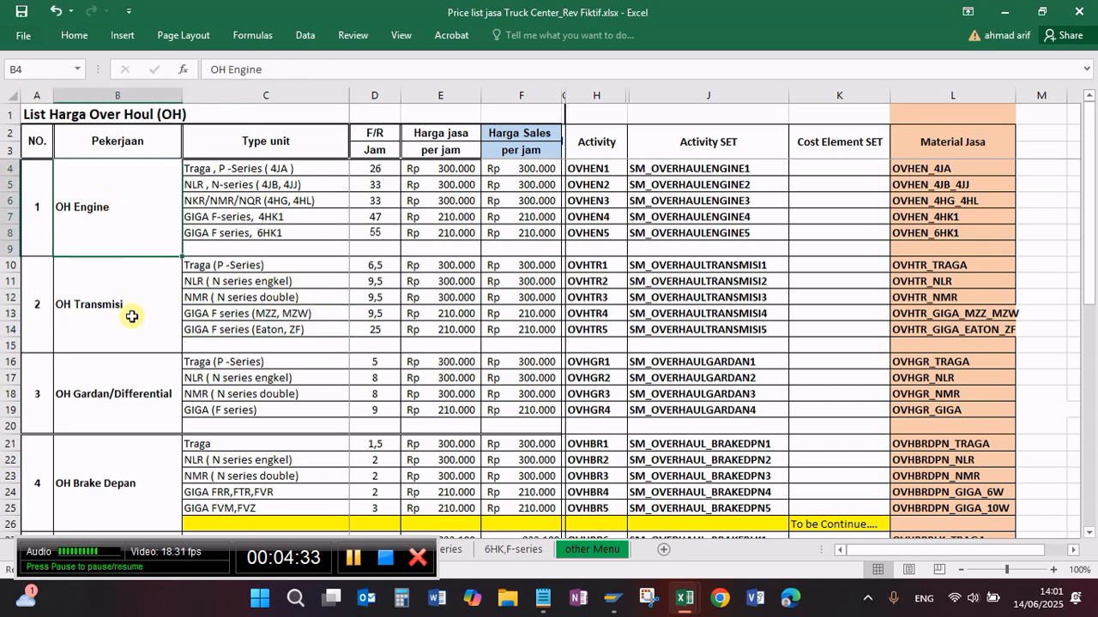
click(324, 170)
click(331, 215)
click(323, 278)
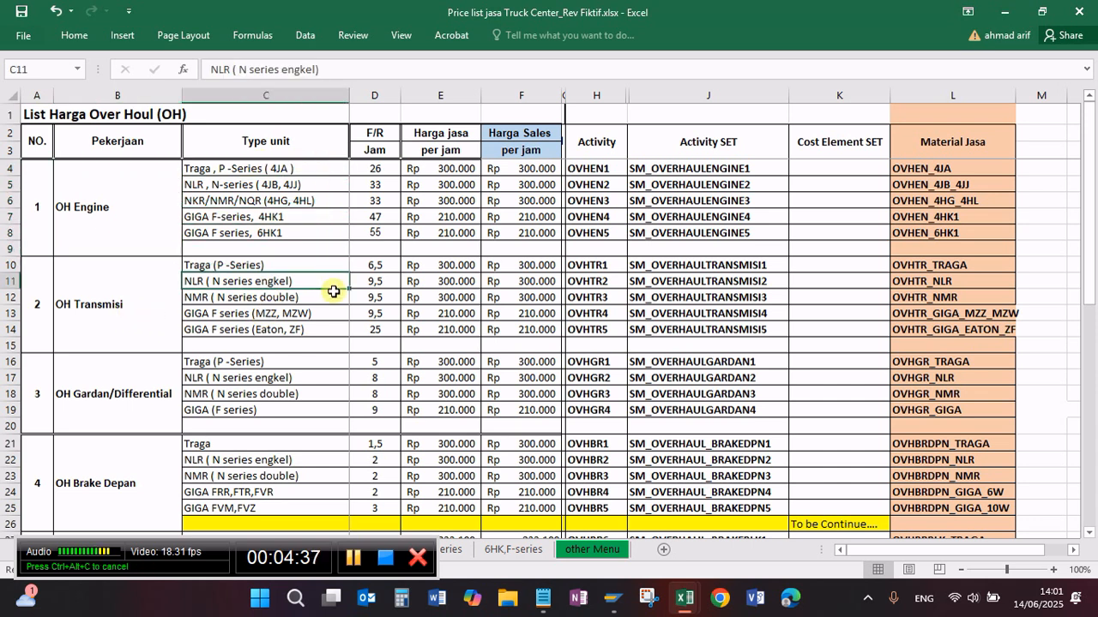
Step: Examine the F/R hours and the hourly service and sales prices of the OH Engine unit types
click(385, 184)
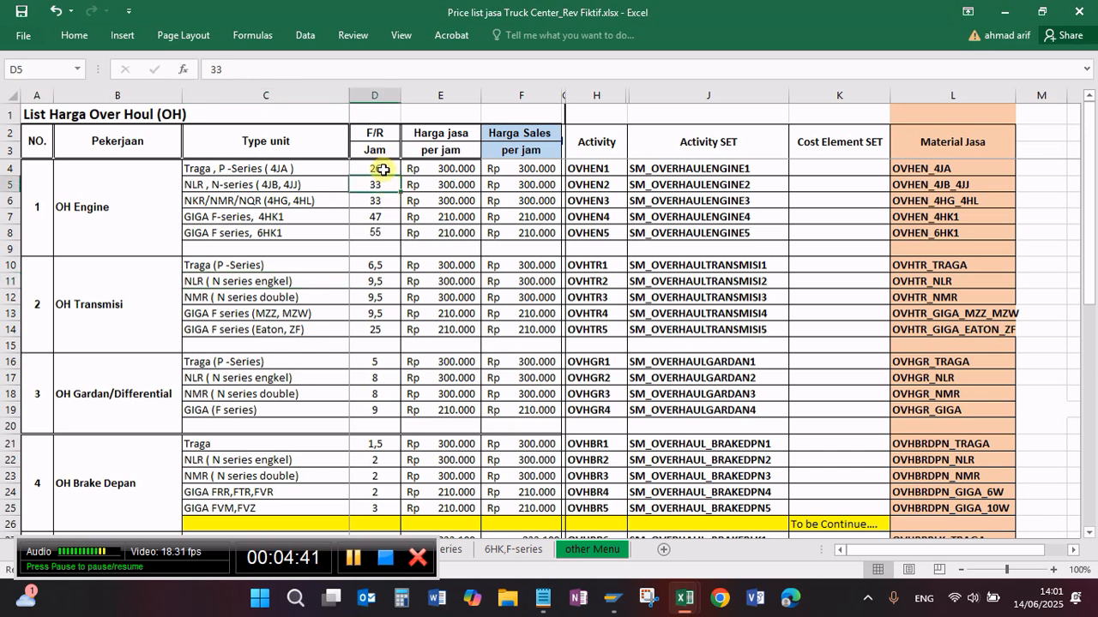
click(379, 167)
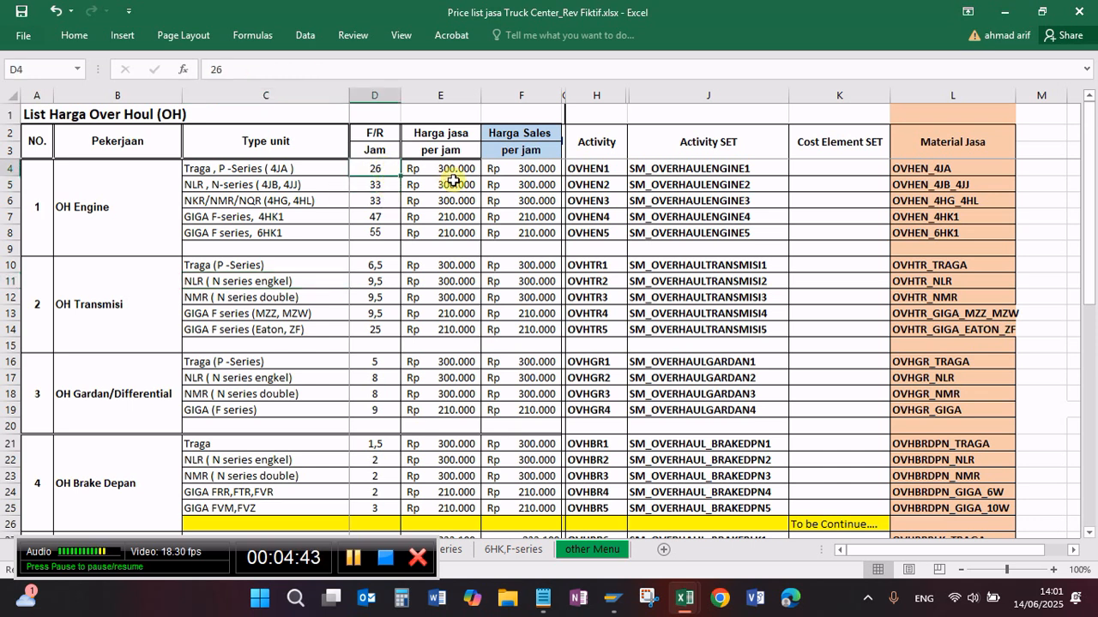
click(454, 182)
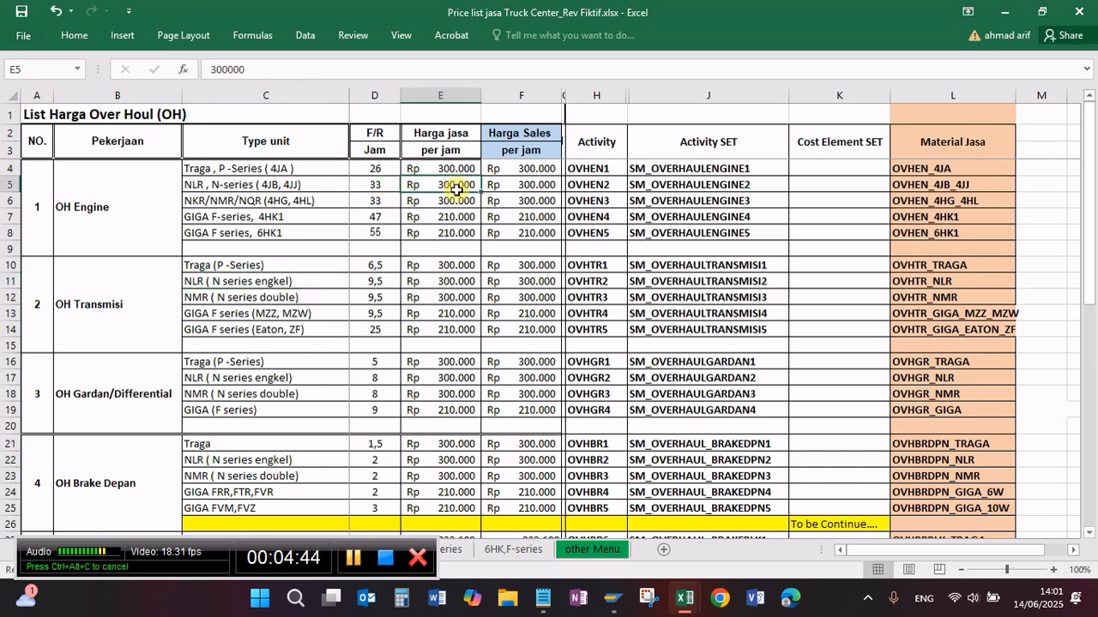
click(519, 179)
click(456, 204)
click(521, 215)
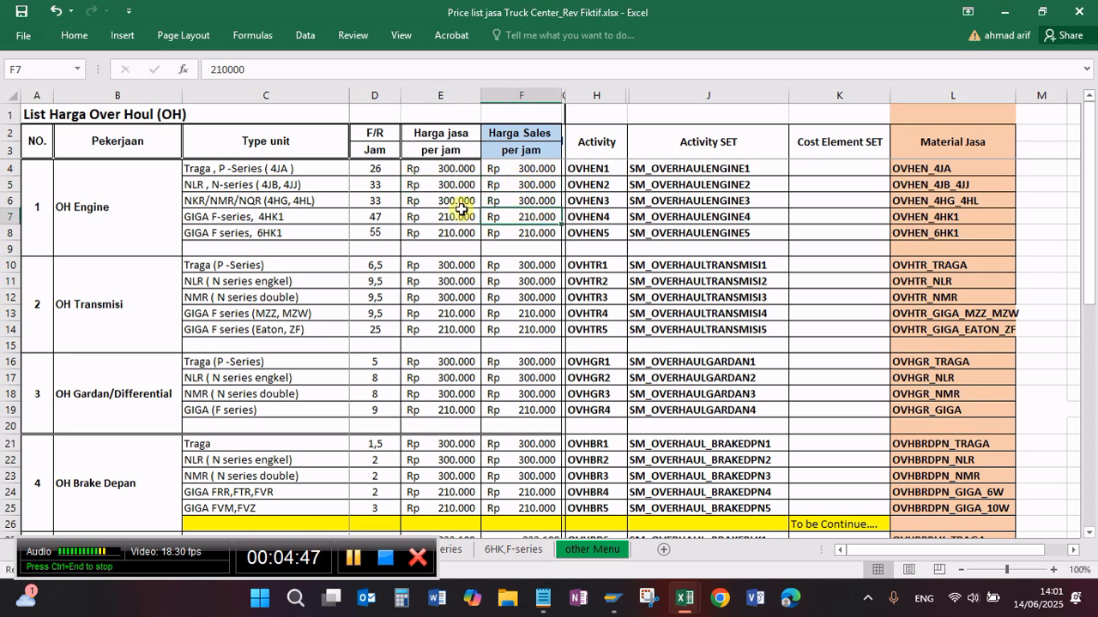
click(461, 209)
click(525, 194)
click(488, 187)
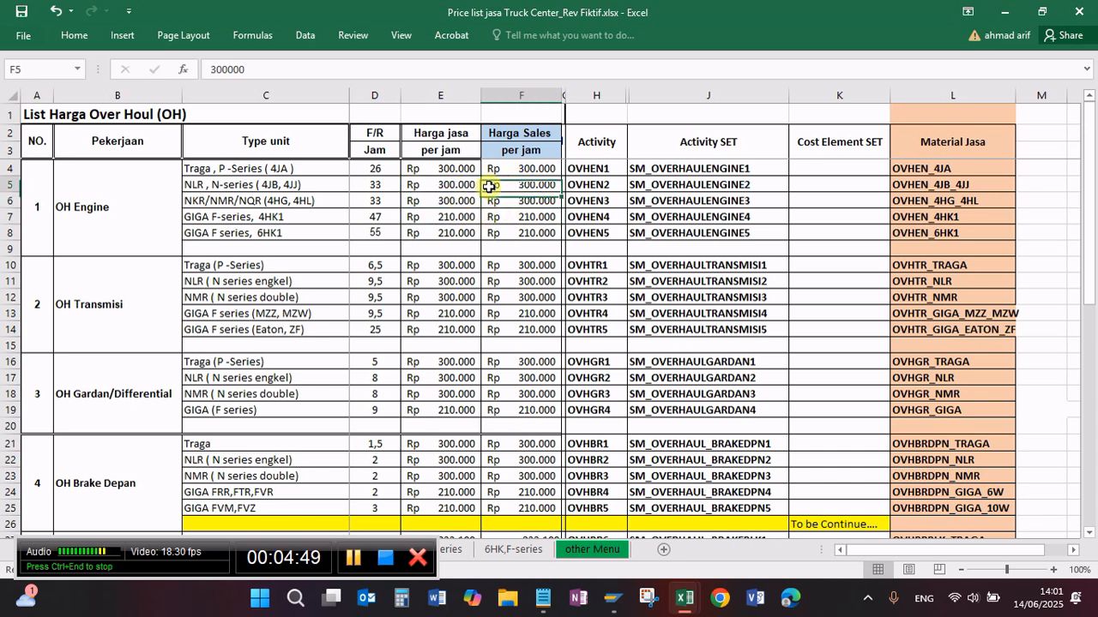
Step: Compare the F/R hours with the service and sales prices per hour for the Traga, P-Series (4JA) engine overhaul
click(446, 169)
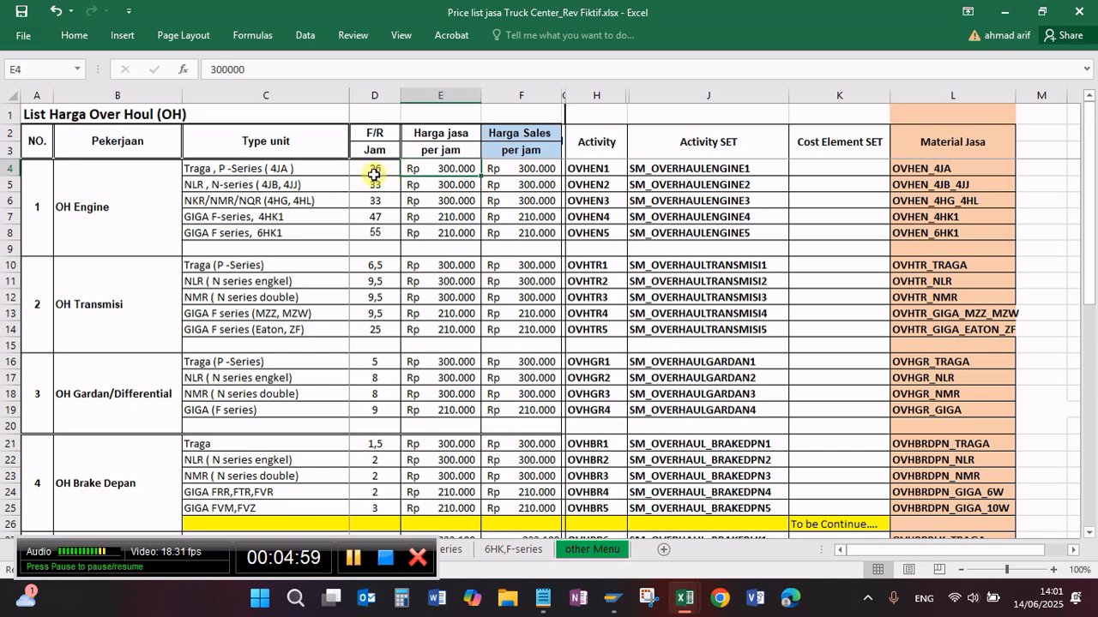
click(314, 170)
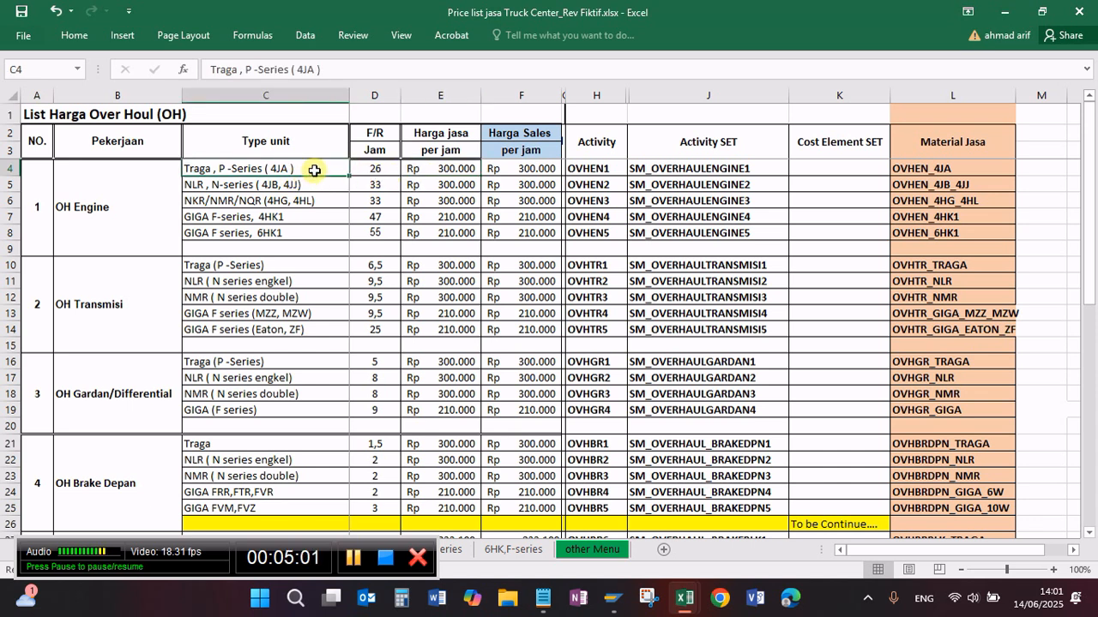
click(384, 173)
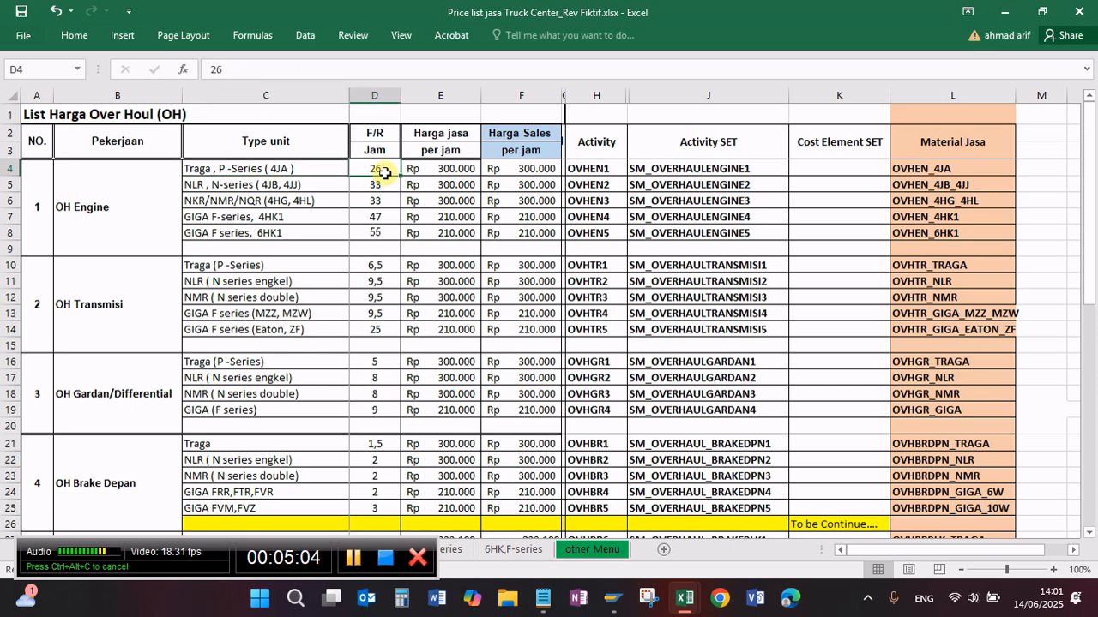
click(454, 171)
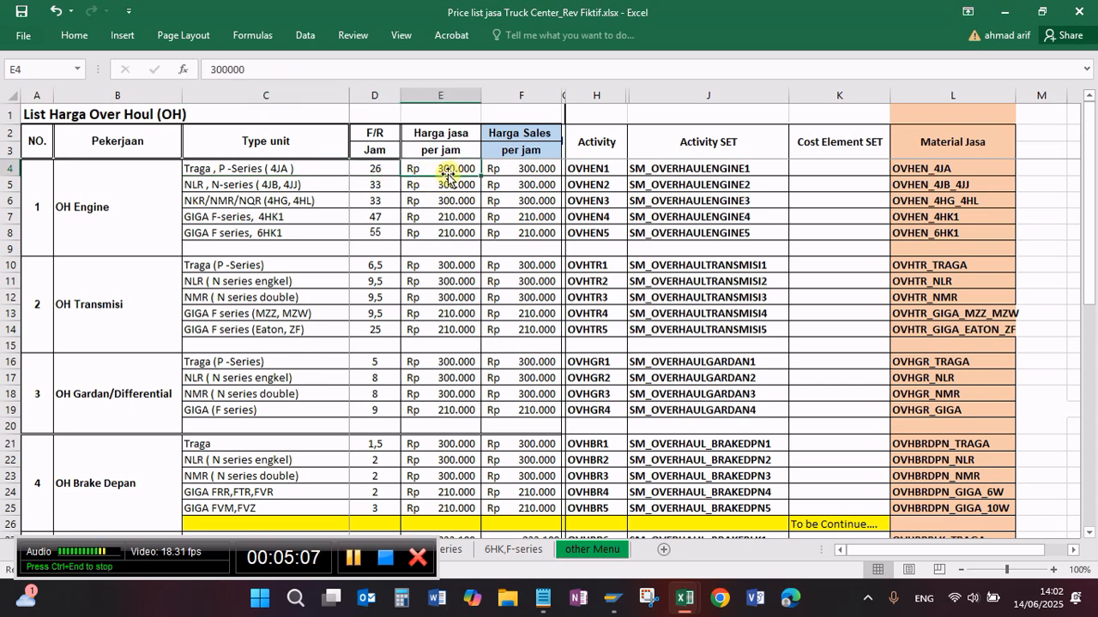
click(519, 173)
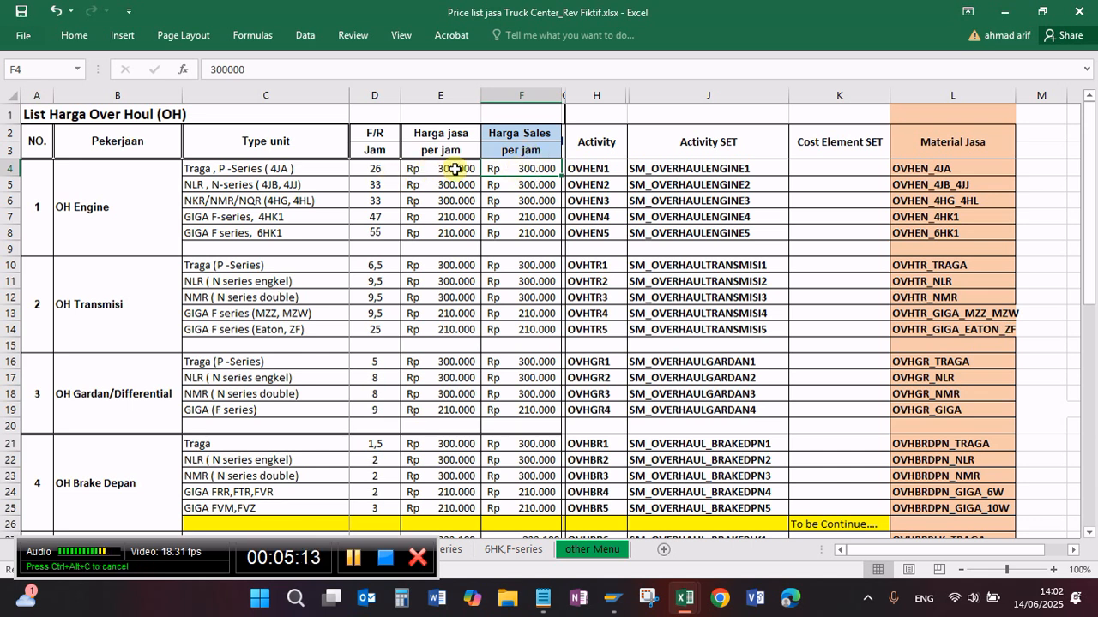
click(508, 185)
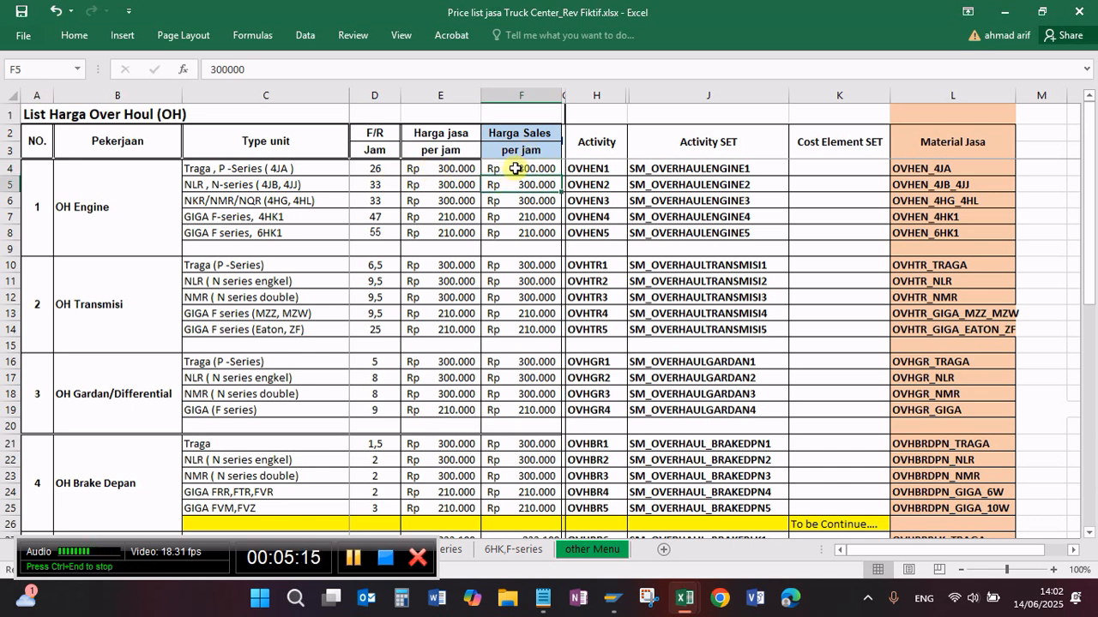
Step: Examine the Activity codes OVHEN1 to OVHEN5 assigned to the OH Engine unit types
click(598, 169)
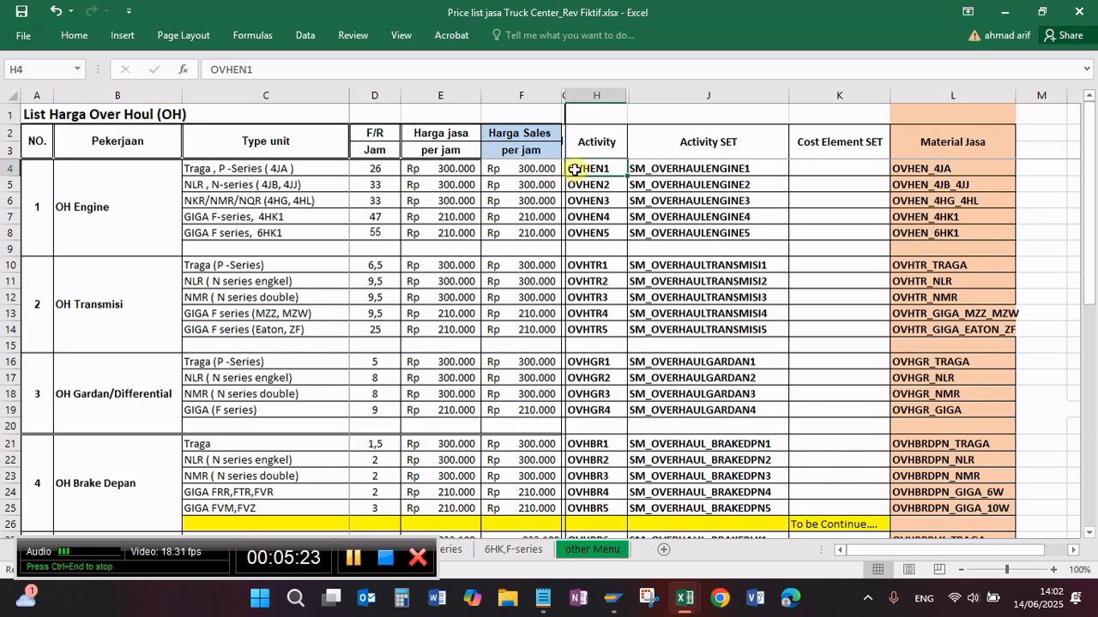
click(139, 199)
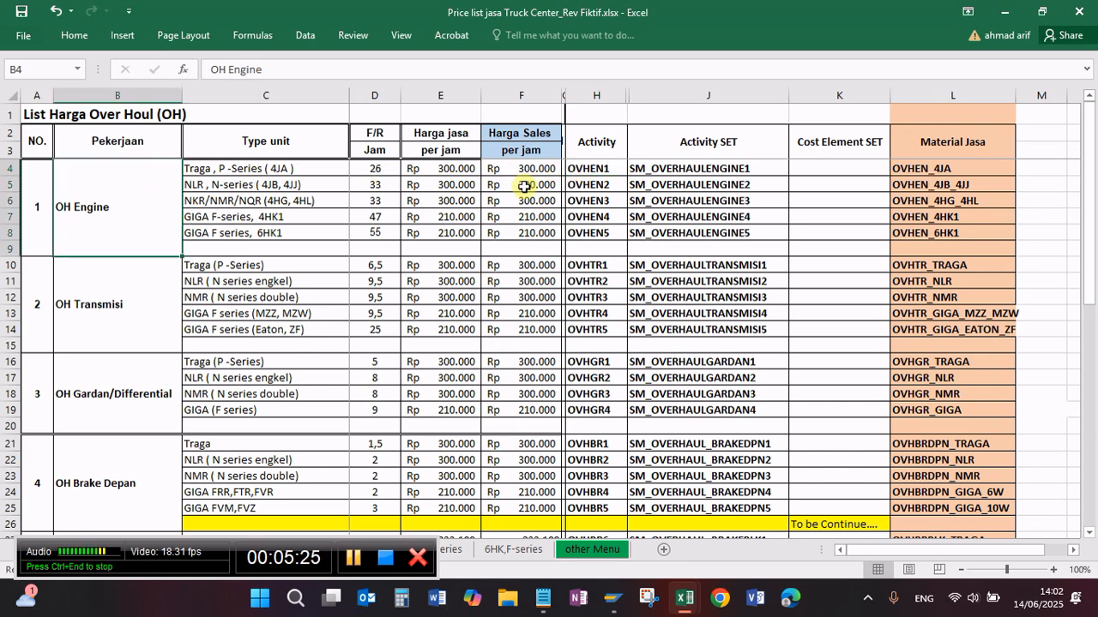
click(592, 172)
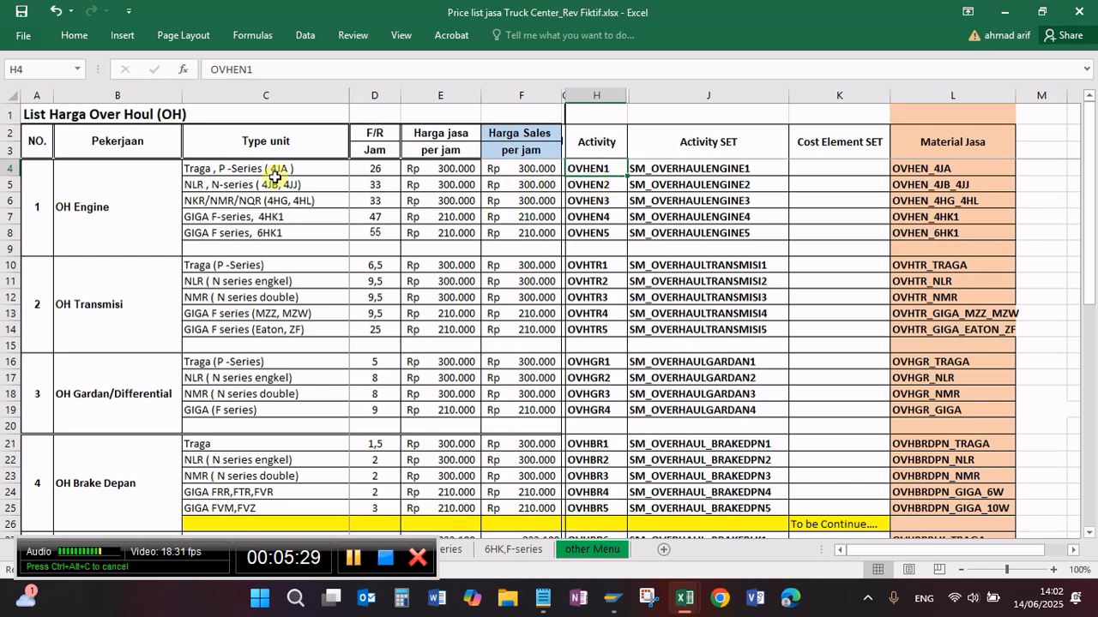
click(307, 172)
click(592, 187)
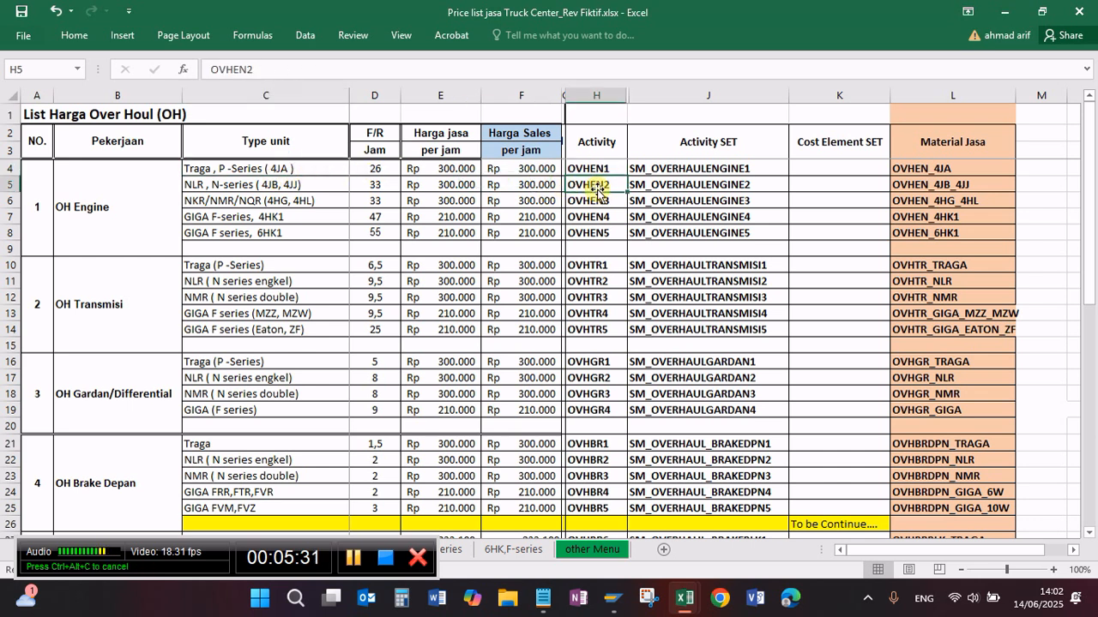
click(604, 201)
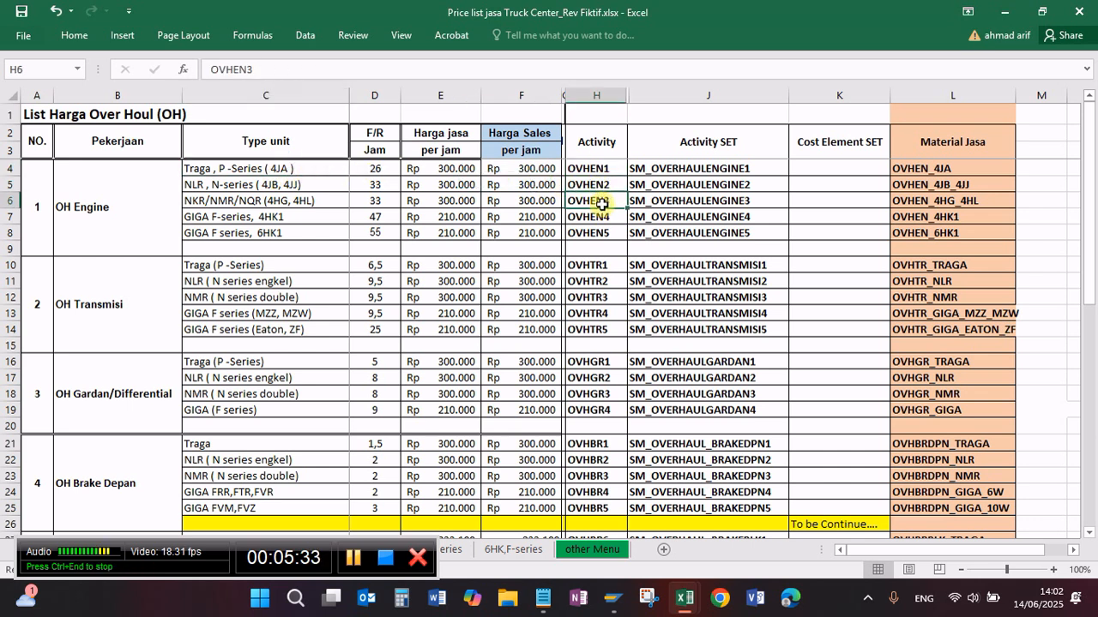
click(604, 216)
click(603, 231)
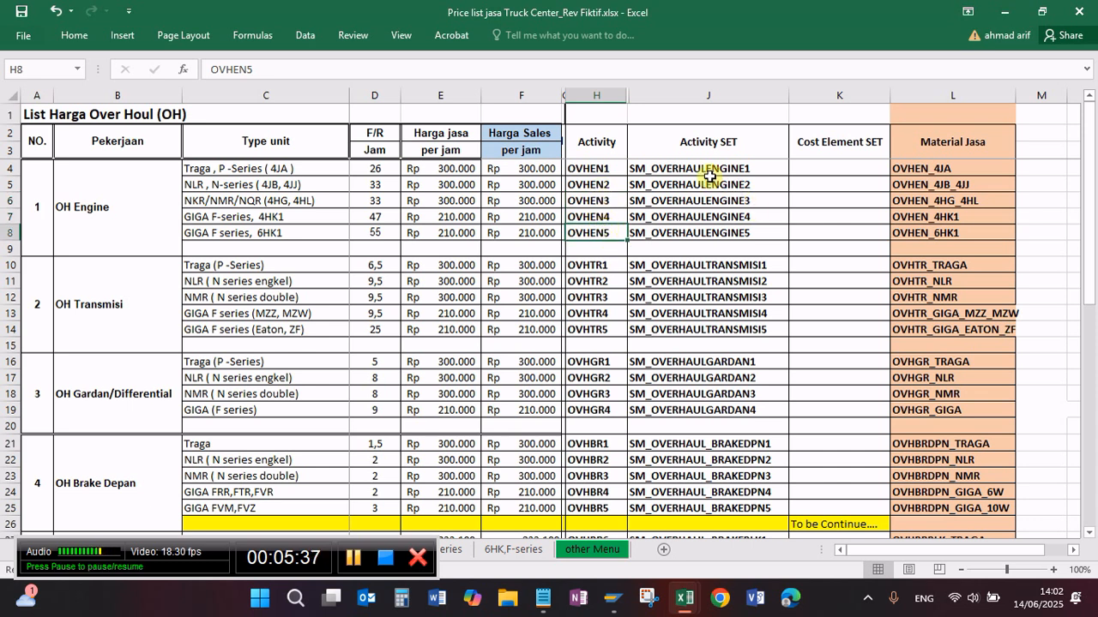
Step: Examine the Activity SET names SM_OVERHAULENGINE1 to SM_OVERHAULENGINE3 for the first three OH Engine rows
click(763, 172)
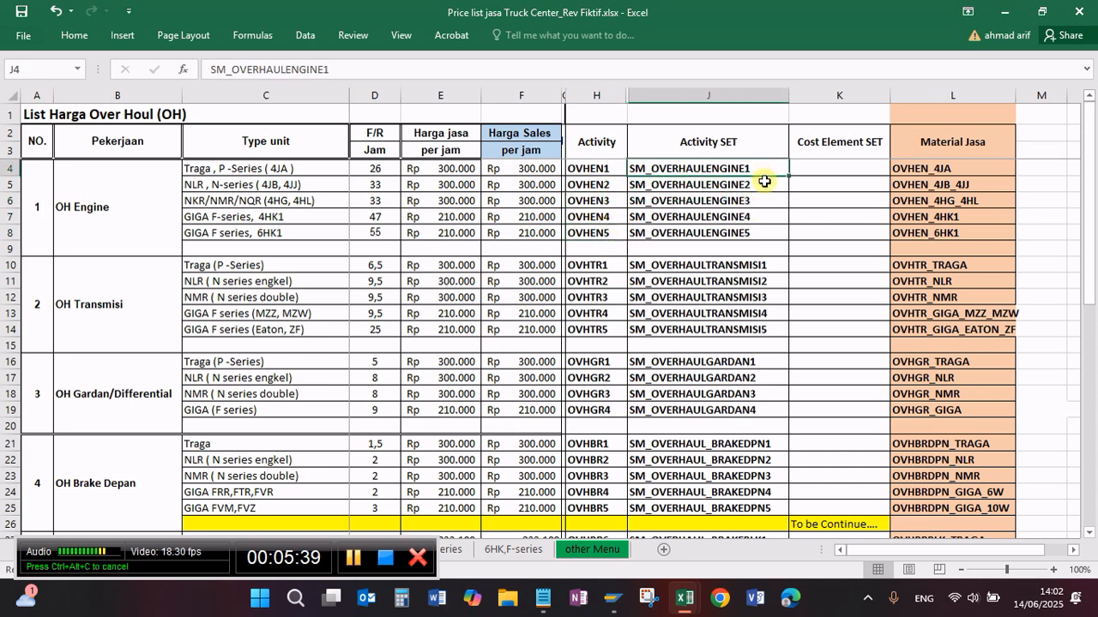
click(765, 185)
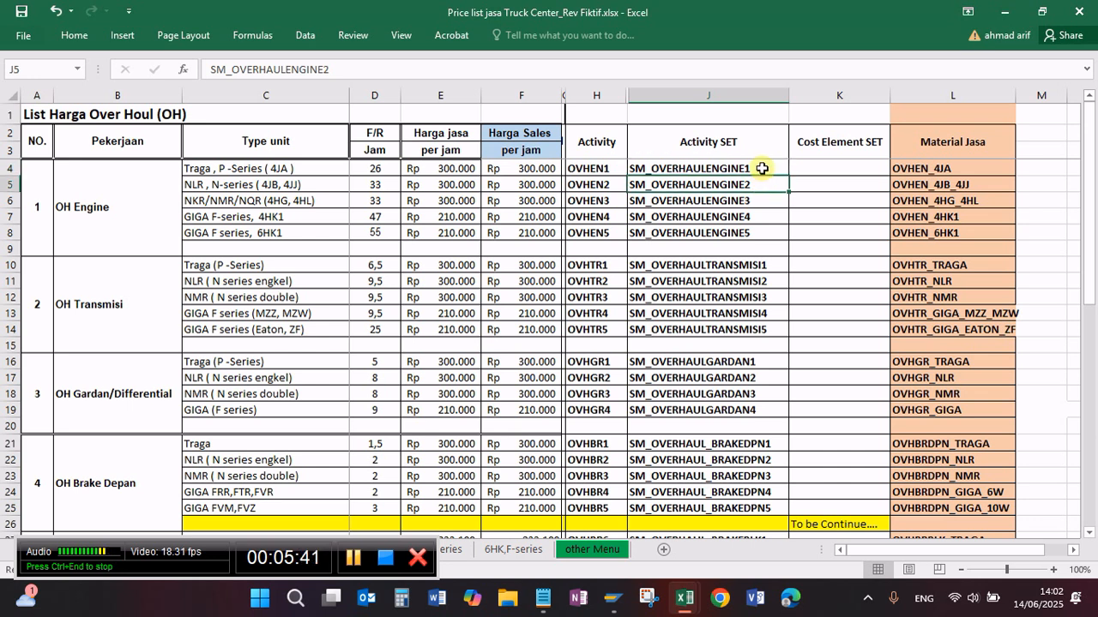
click(761, 168)
click(761, 184)
click(761, 201)
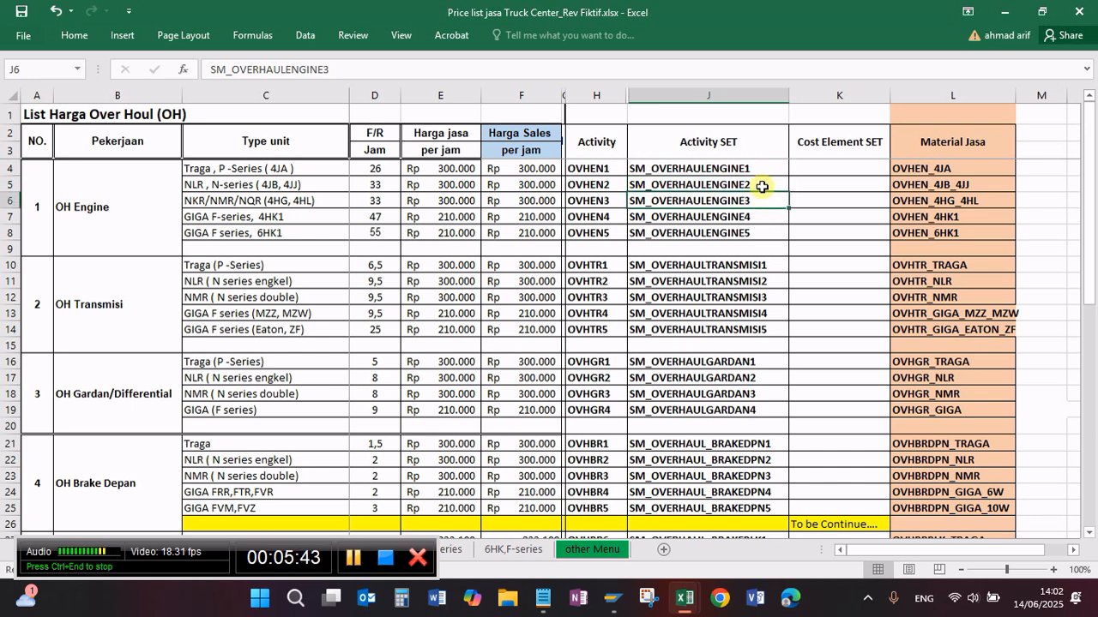
click(762, 187)
click(762, 171)
click(768, 187)
click(767, 203)
click(770, 182)
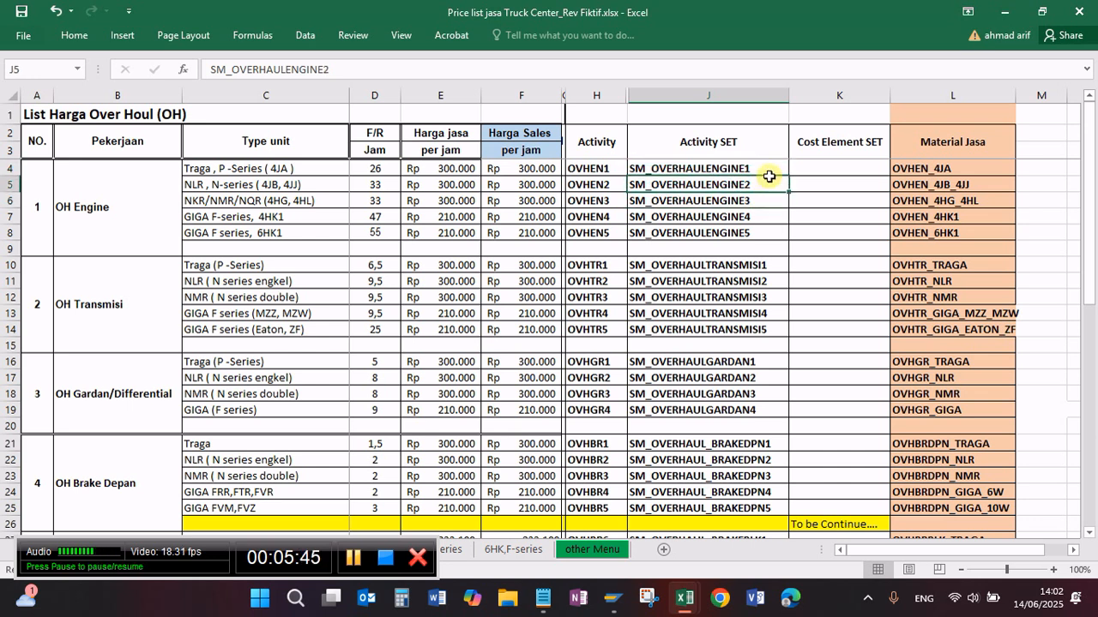
click(767, 171)
click(765, 200)
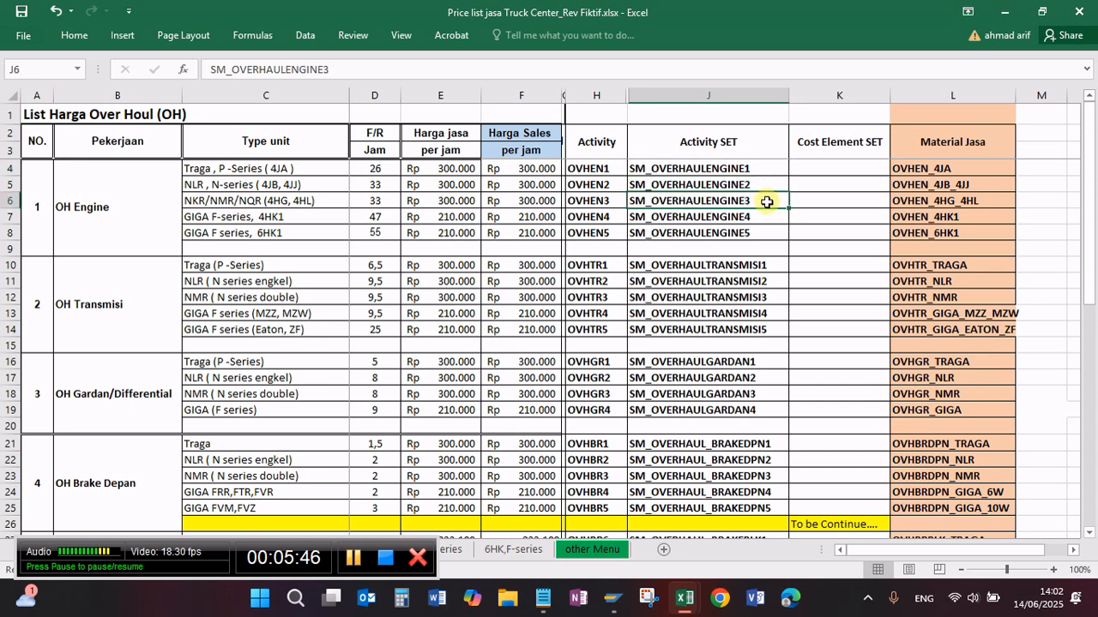
Step: Compare the Material Jasa codes of the first OH Engine rows with their Activity codes and Activity SET names
click(984, 169)
click(987, 199)
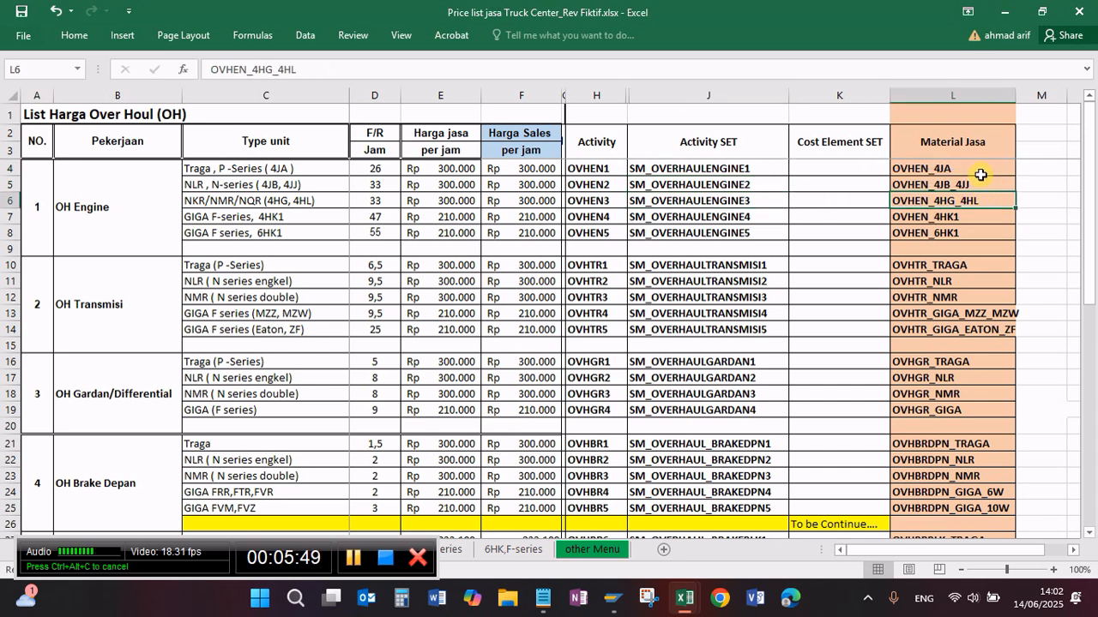
click(763, 169)
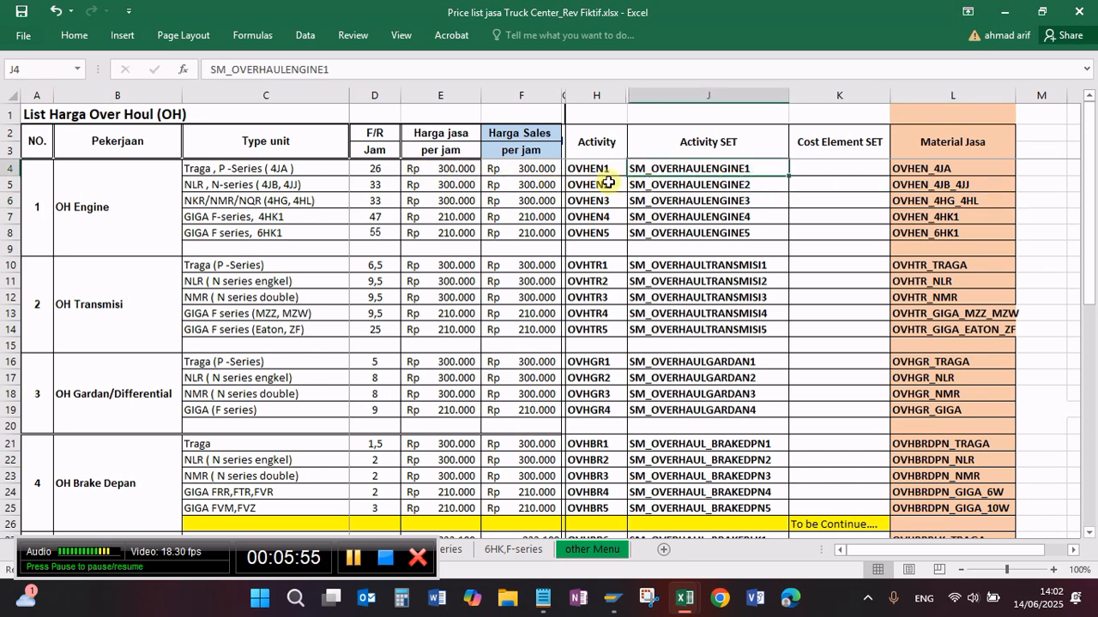
click(930, 176)
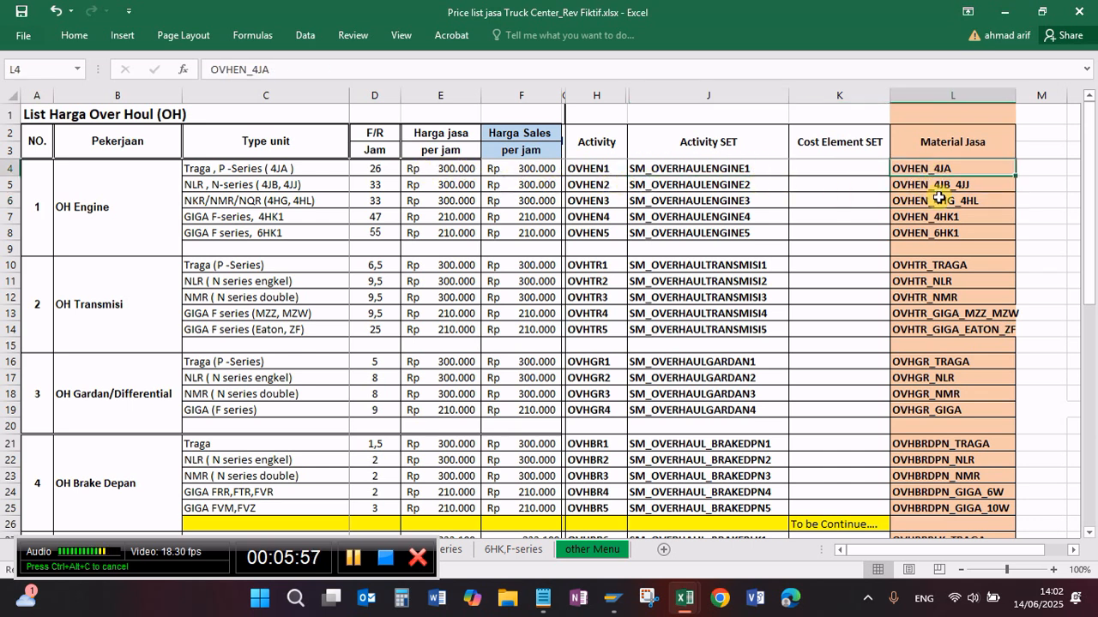
click(939, 201)
click(939, 184)
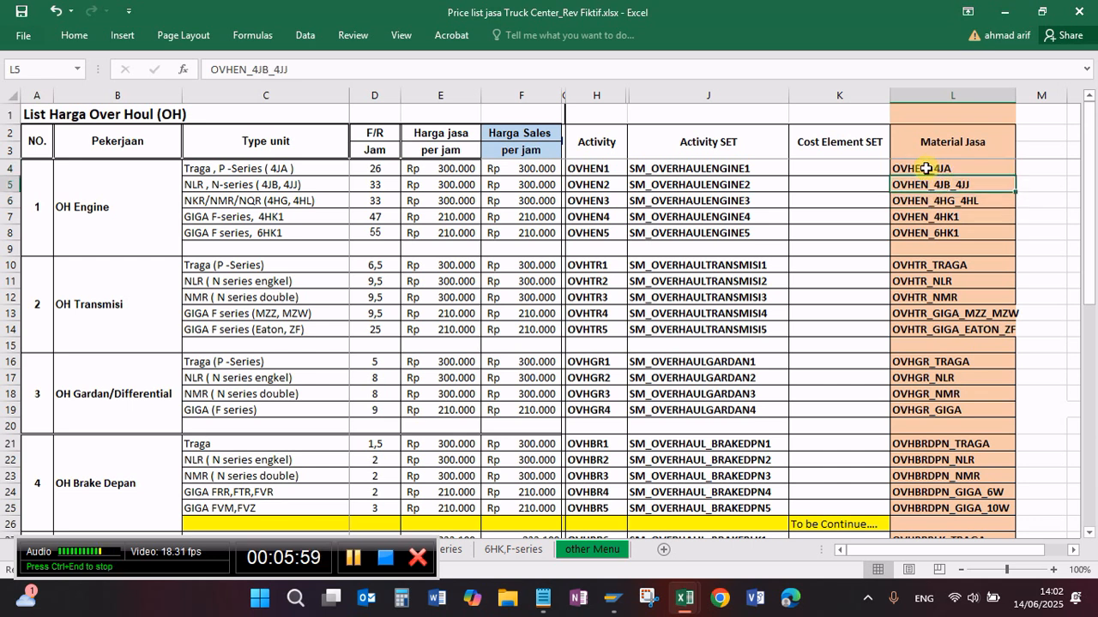
click(926, 169)
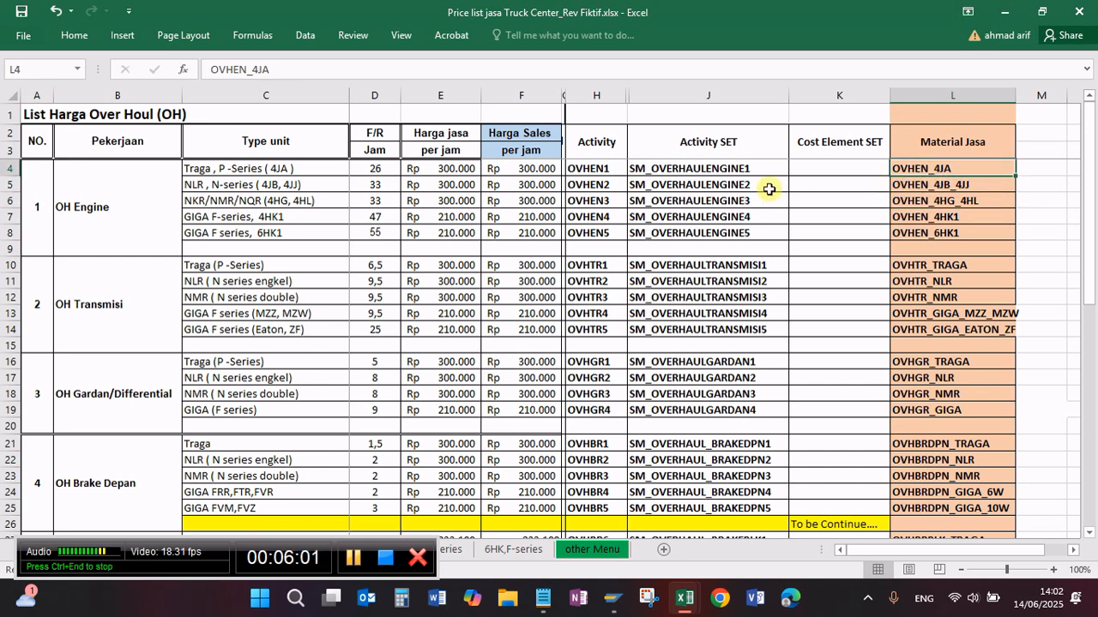
click(596, 171)
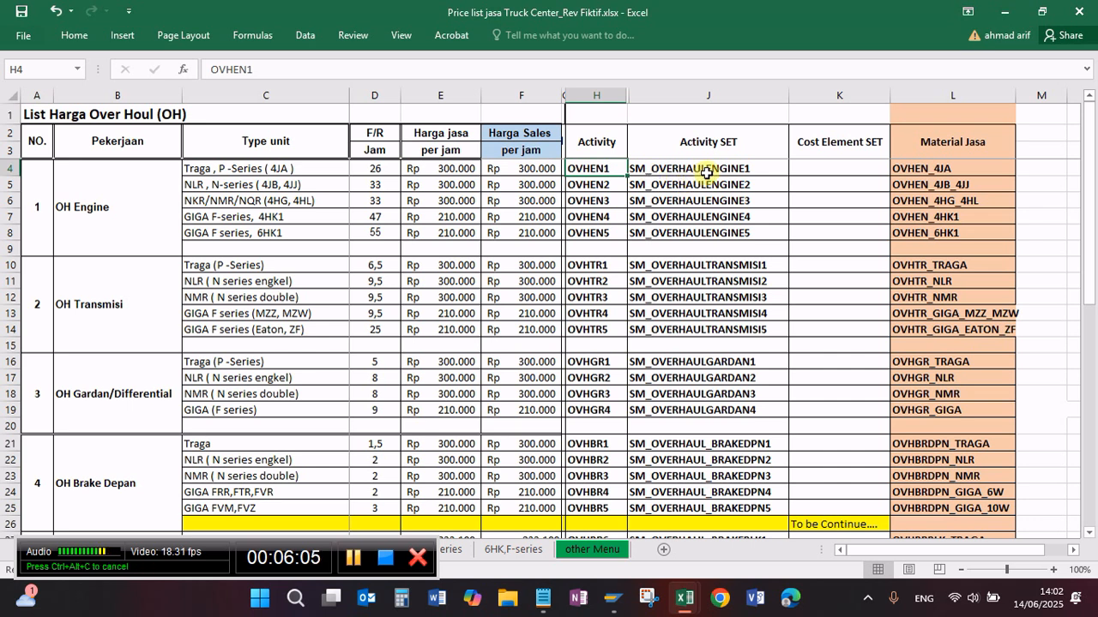
click(703, 174)
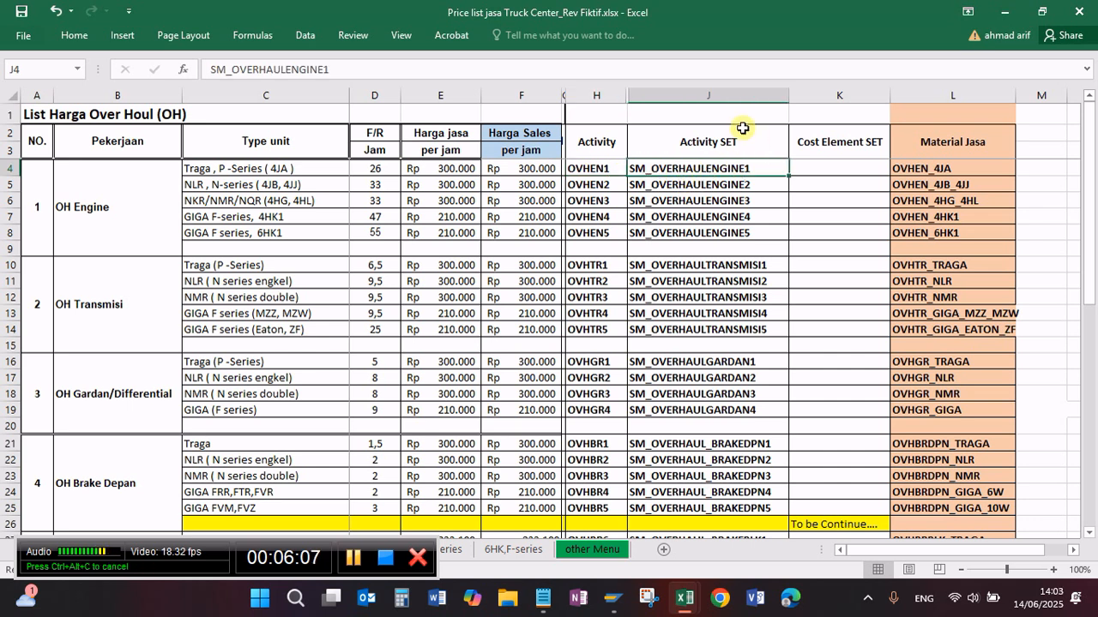
click(714, 203)
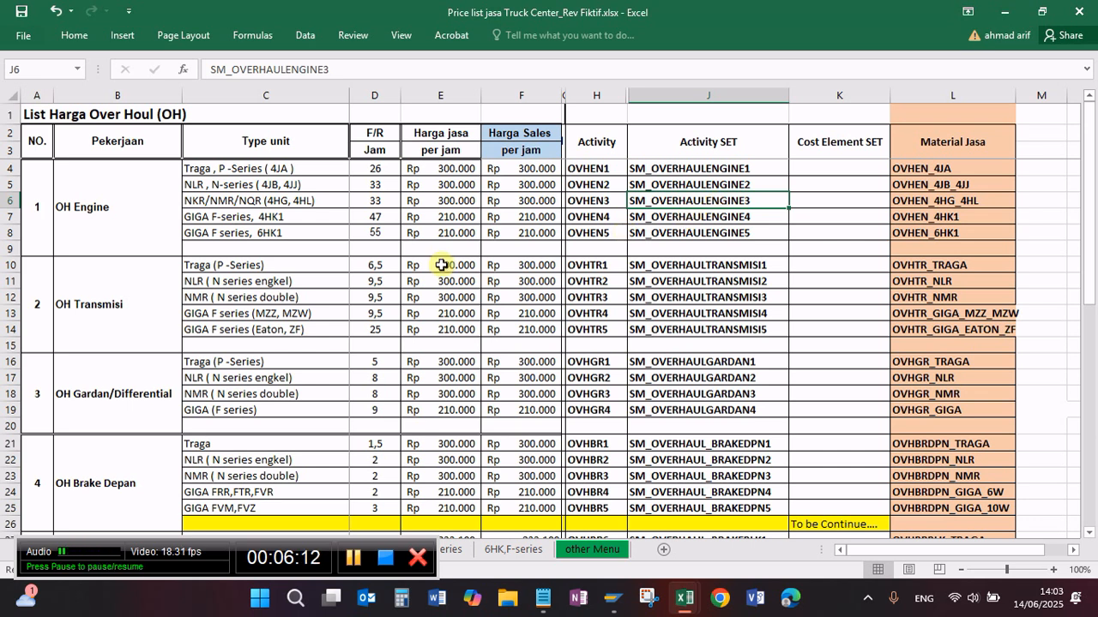
Step: Switch to SAP Easy Access and start transaction IA05 to create a general task list
mouse_move(614, 604)
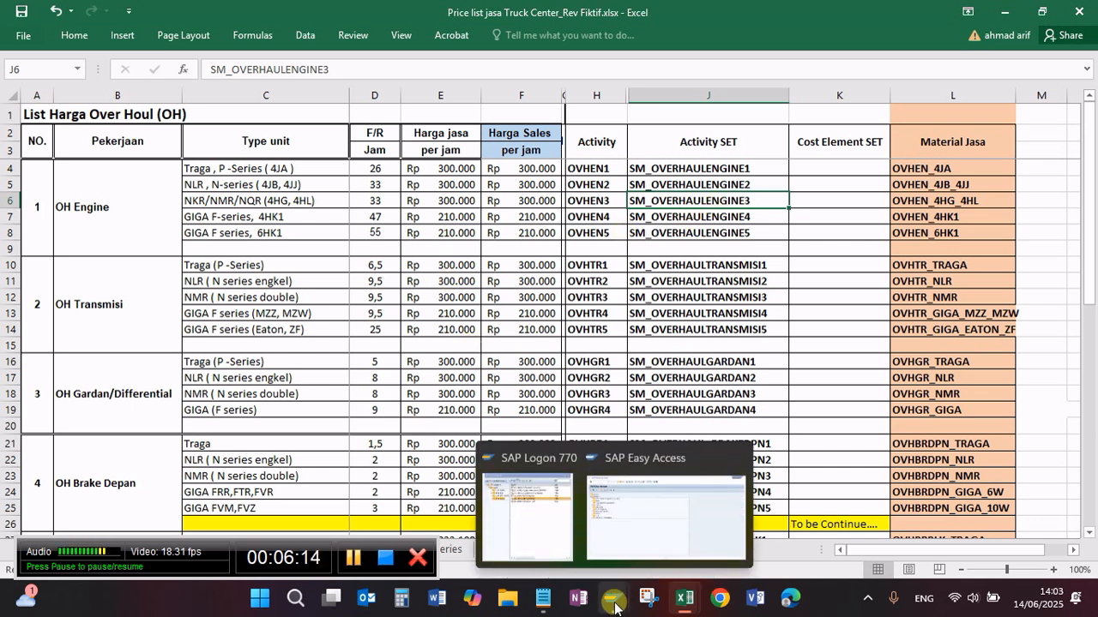
click(623, 509)
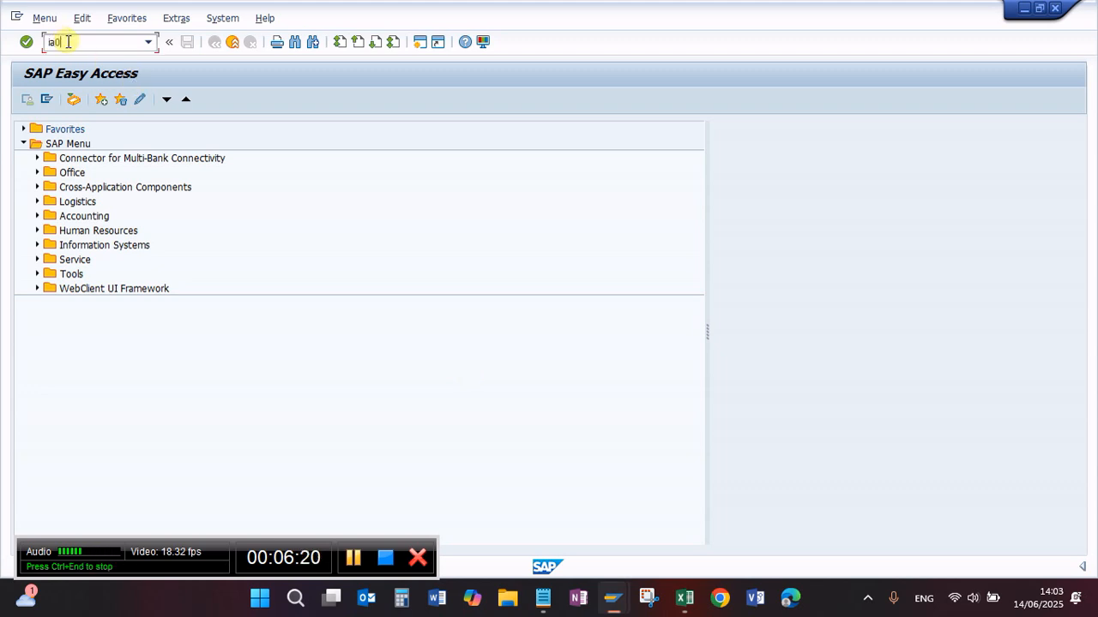
click(67, 41)
text(ia05)
key(Return)
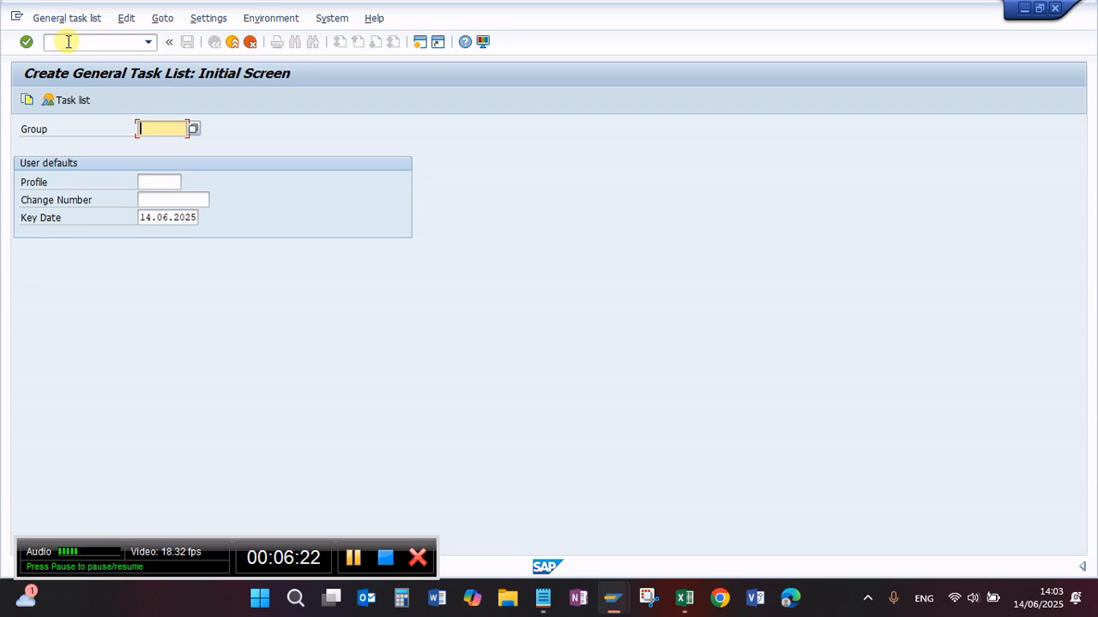
Step: Select the group OVERHAUL and open its general task list overview
key(F4)
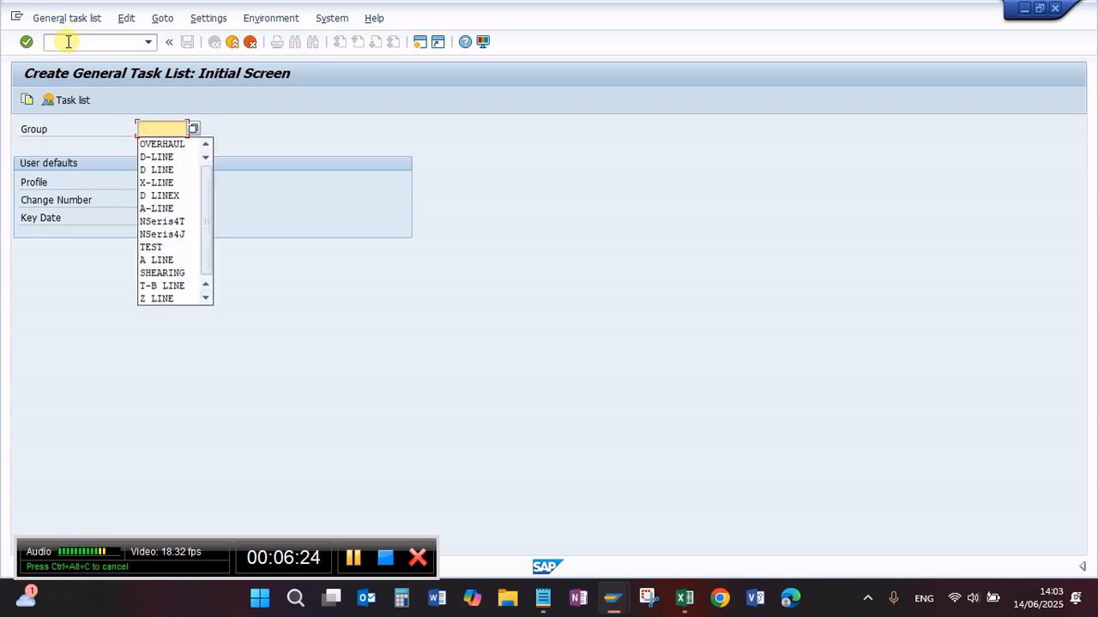
key(Down)
key(Return)
key(Return)
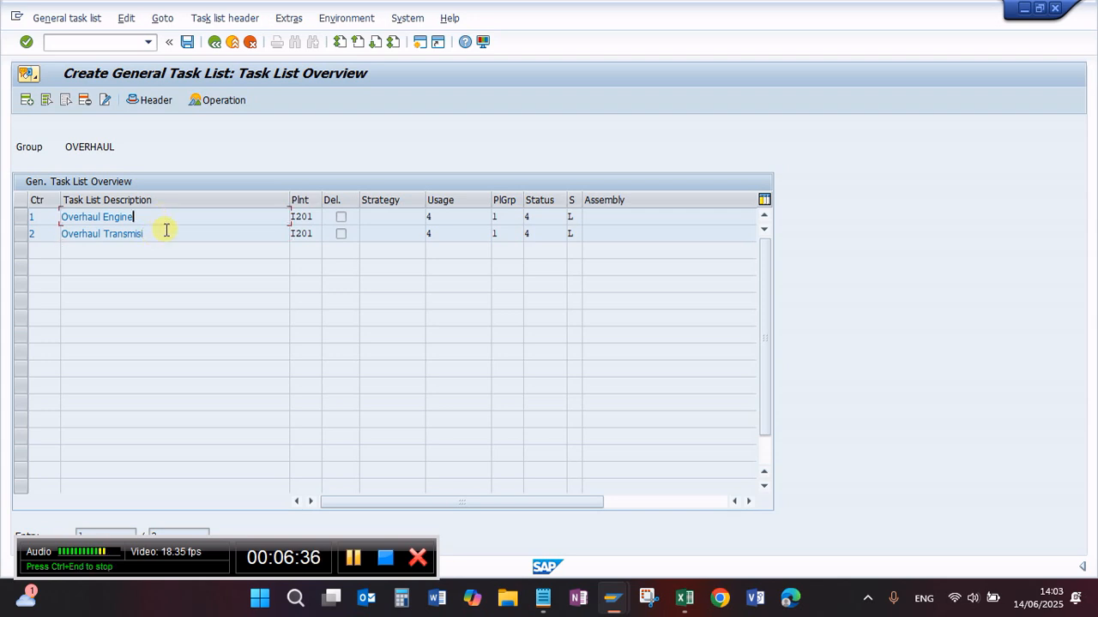
Step: Switch to the Excel price list and review the job groups OH Engine, OH Transmisi and OH Gardan/Differential
mouse_move(683, 598)
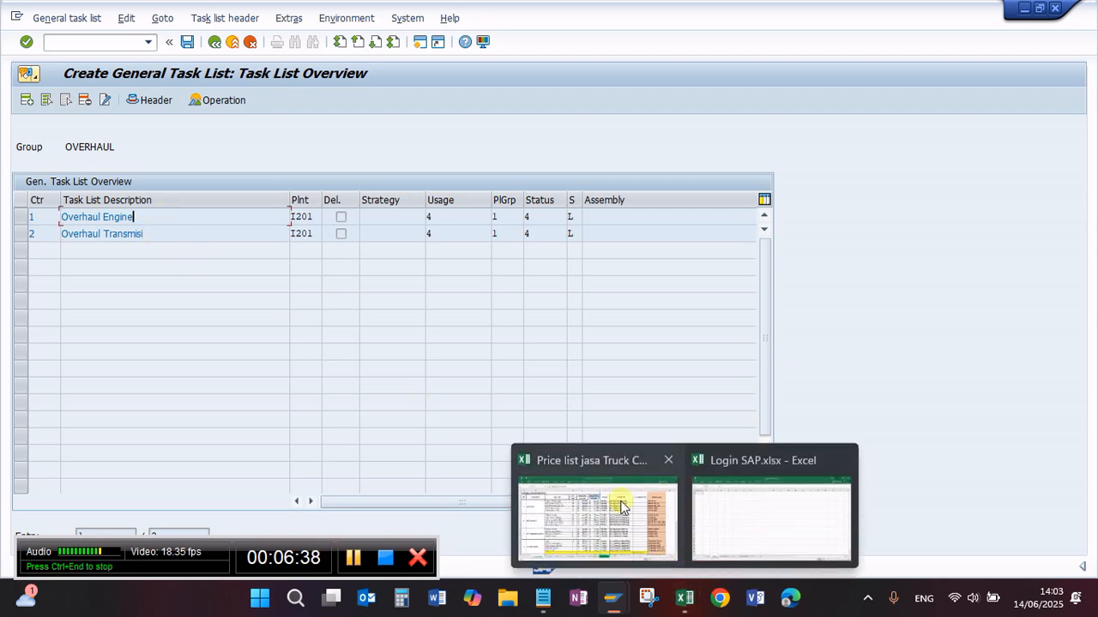
mouse_move(668, 512)
mouse_move(617, 604)
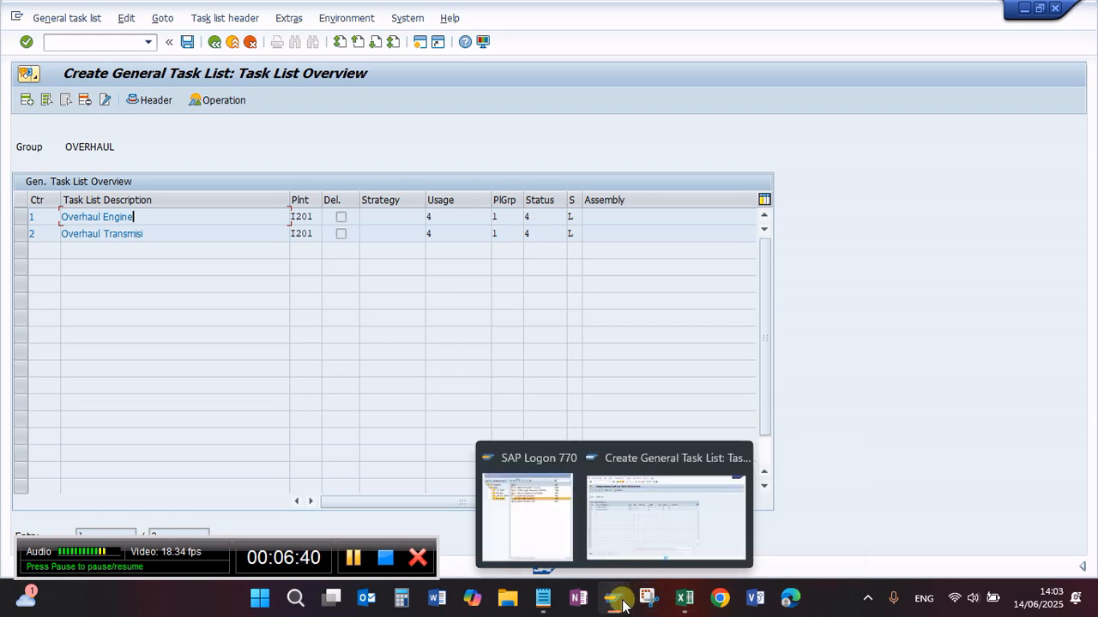
click(610, 515)
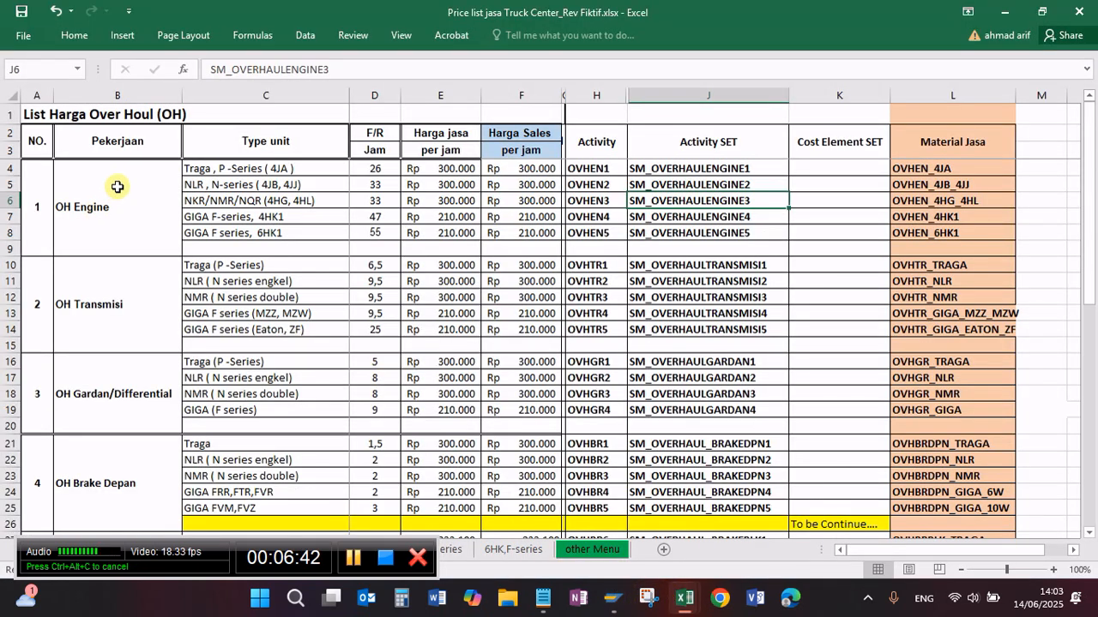
click(117, 187)
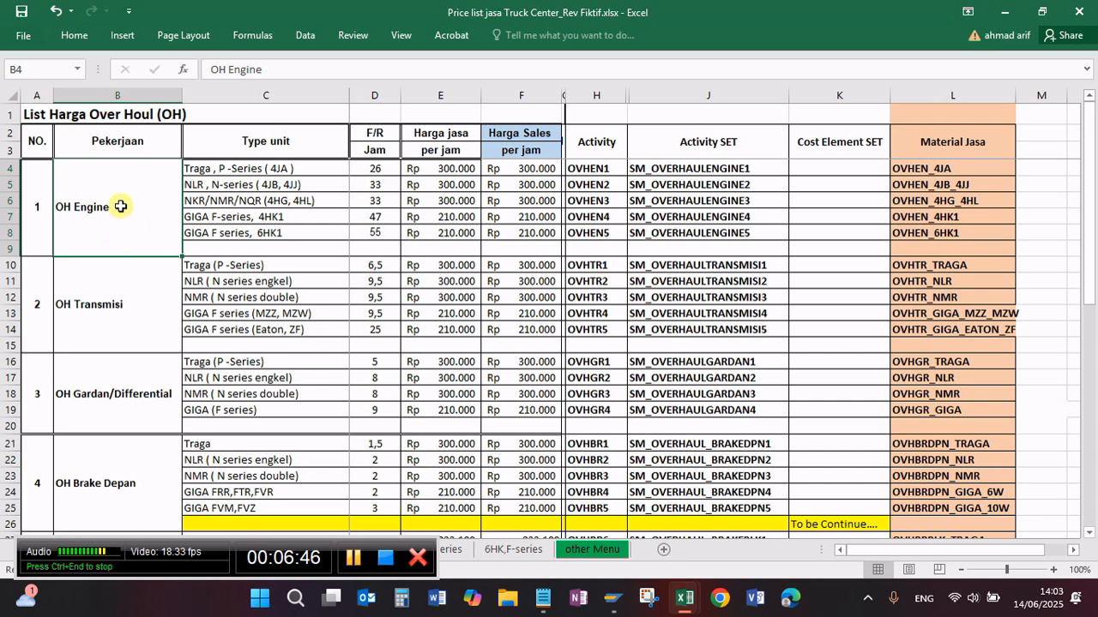
click(134, 322)
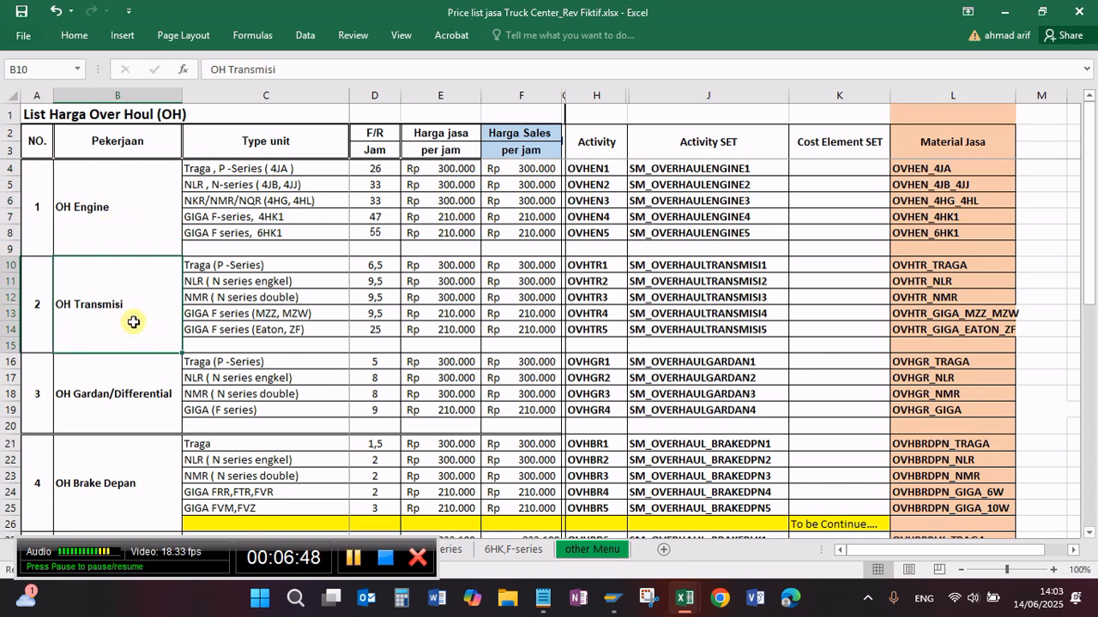
click(120, 393)
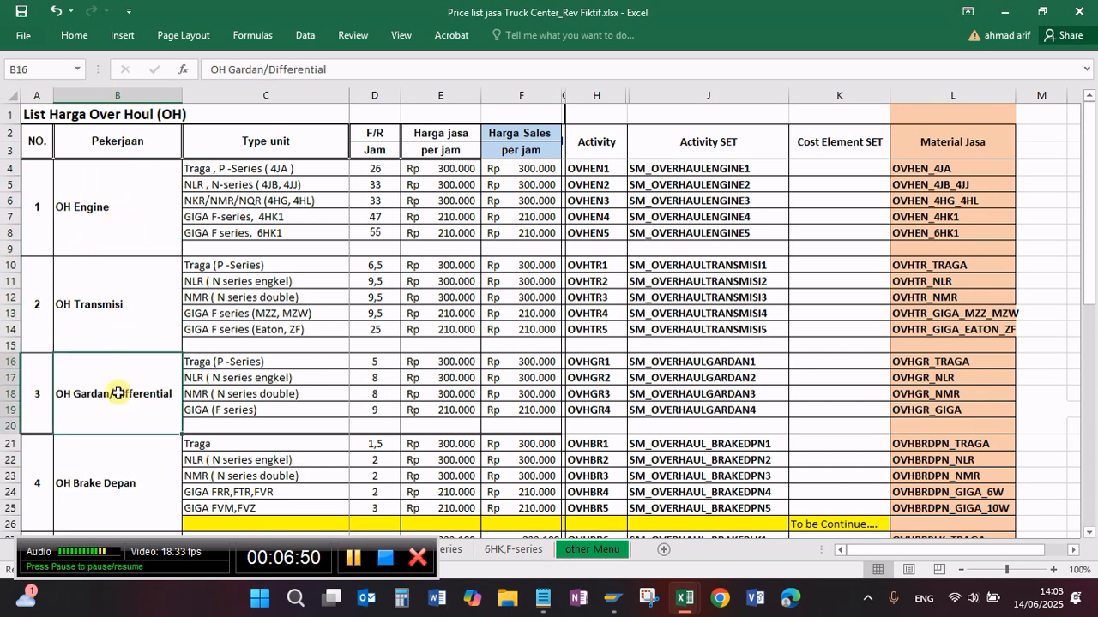
Step: Switch back to the SAP general task list and open the header of the Overhaul Engine entry
mouse_move(630, 604)
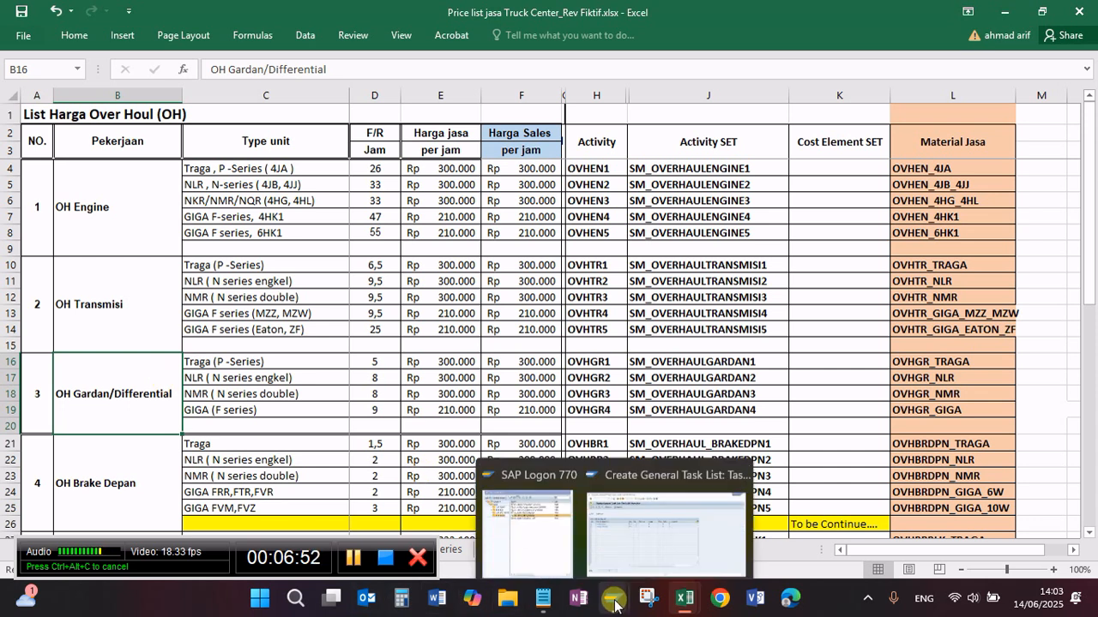
click(657, 495)
drag(139, 221, 24, 219)
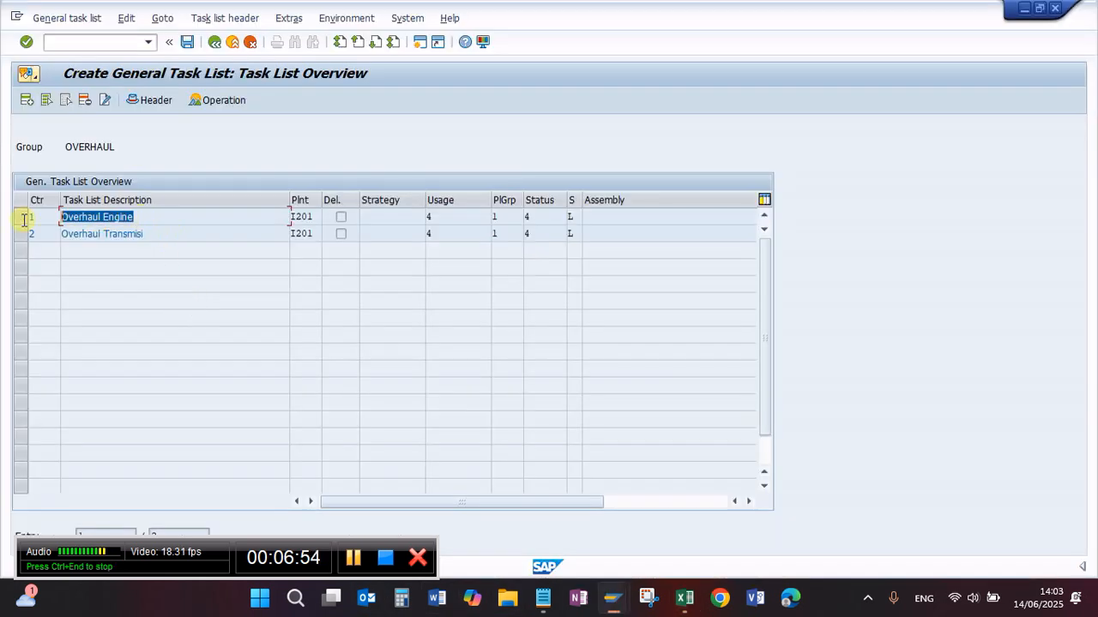
click(183, 221)
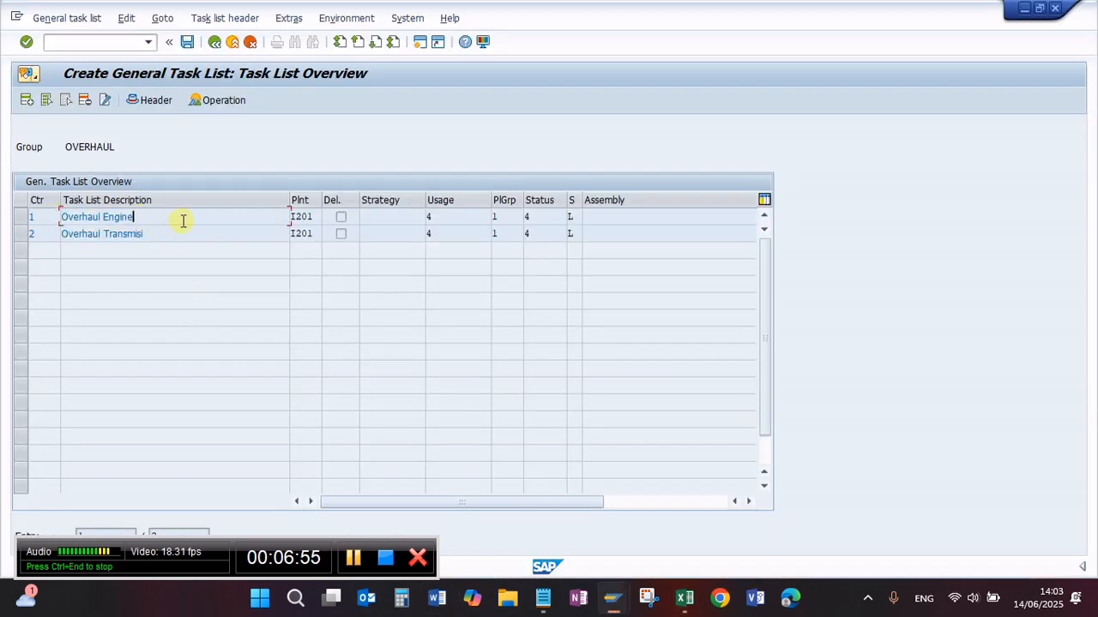
click(18, 222)
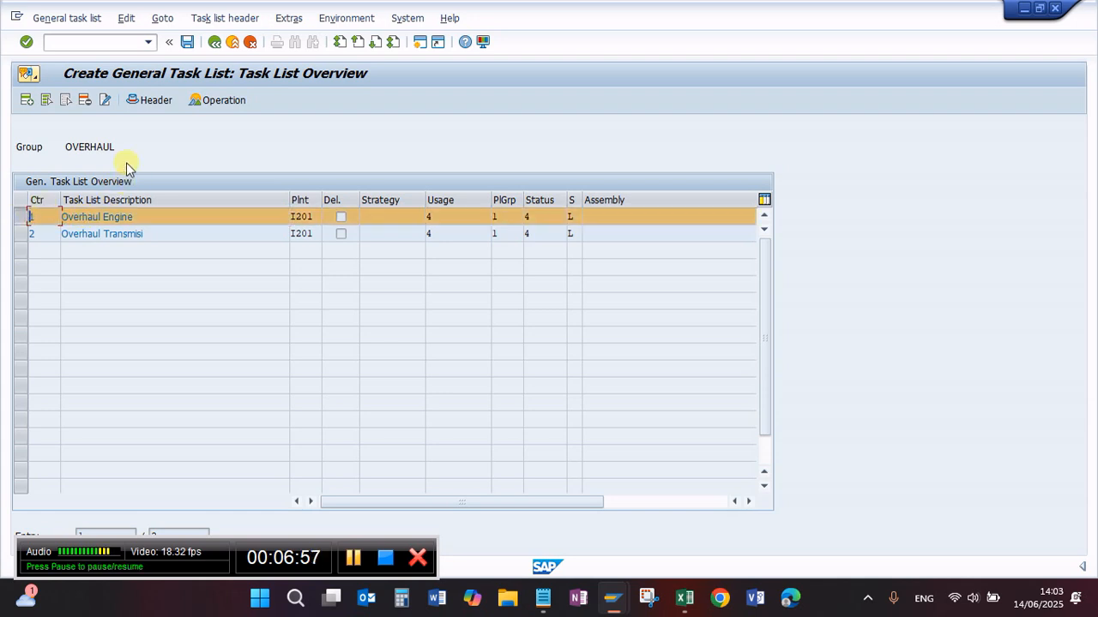
click(146, 100)
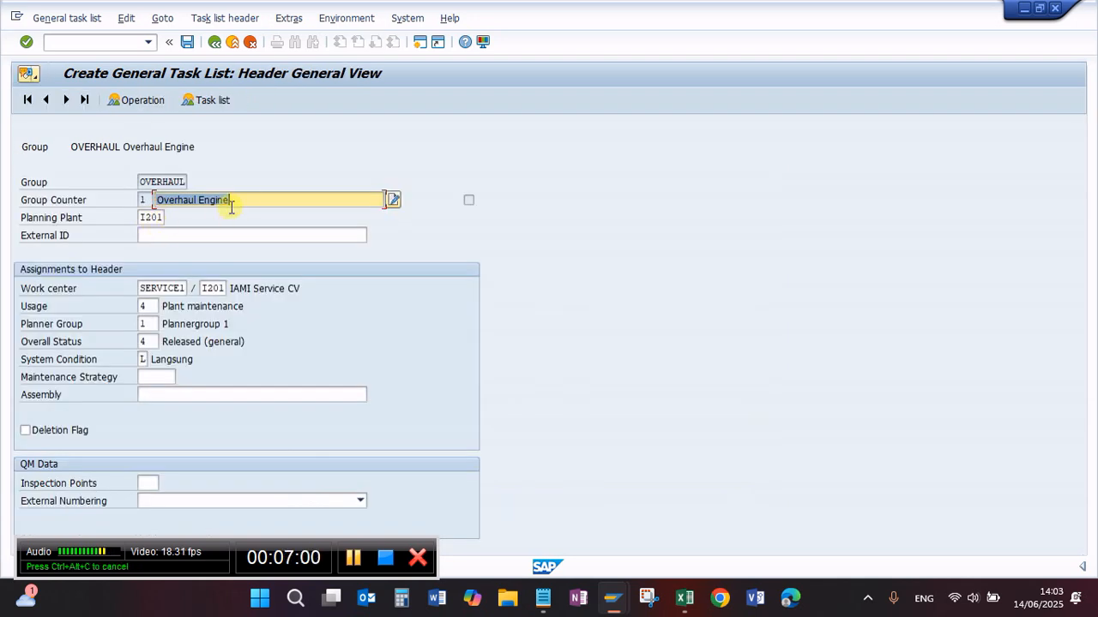
Step: Examine the description, planning plant and system condition in the Overhaul Engine header
click(258, 200)
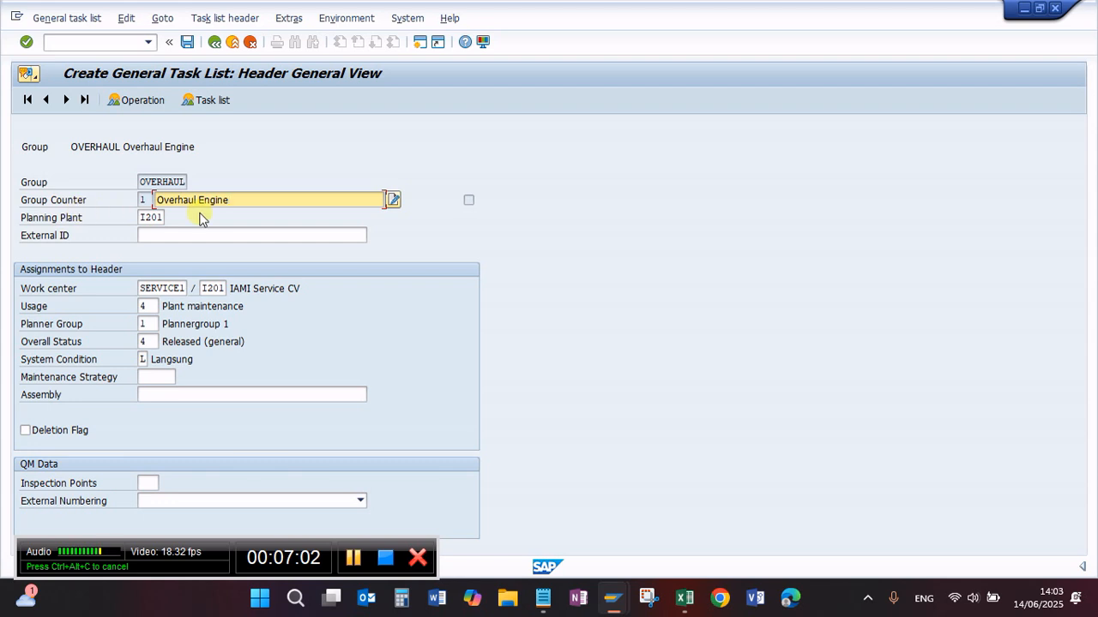
click(146, 219)
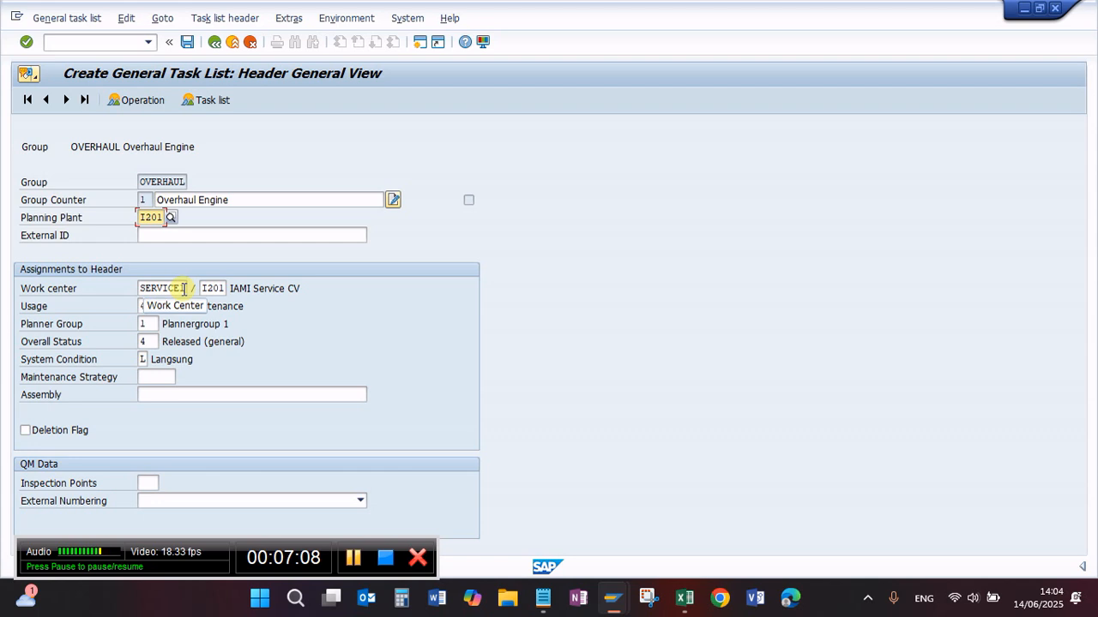
click(154, 358)
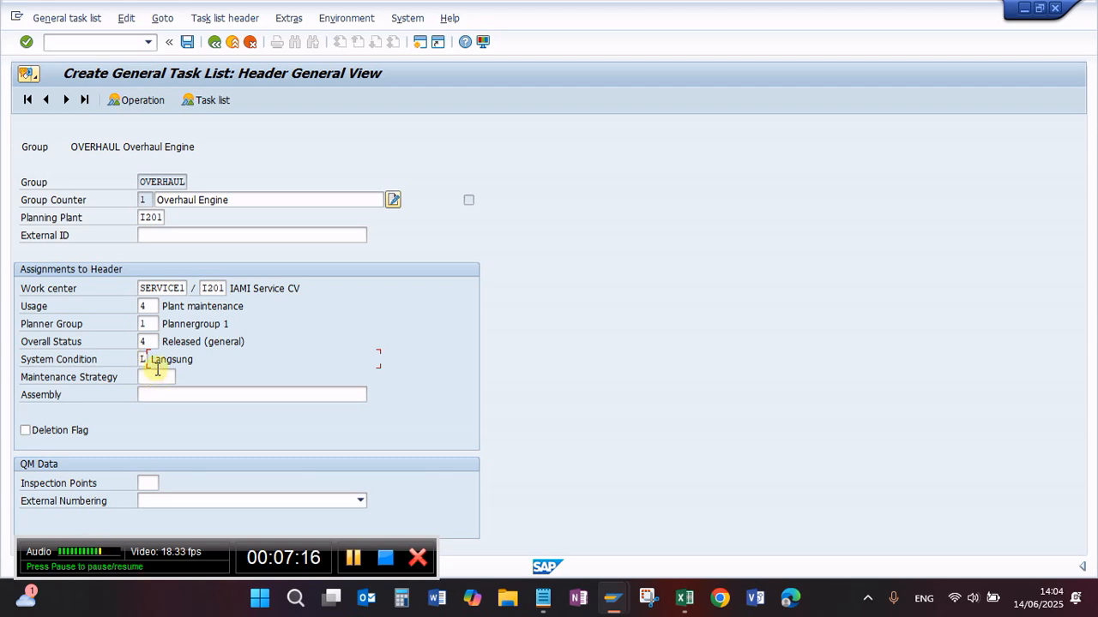
Step: Look over the operation overview of Overhaul Engine and return to the task list overview
click(142, 103)
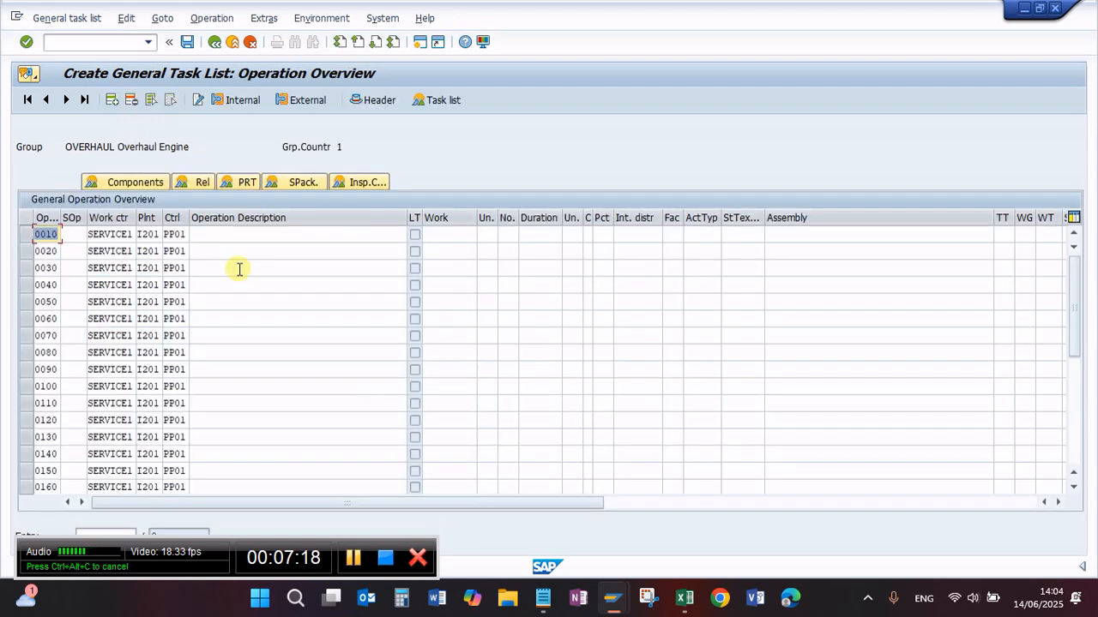
click(204, 233)
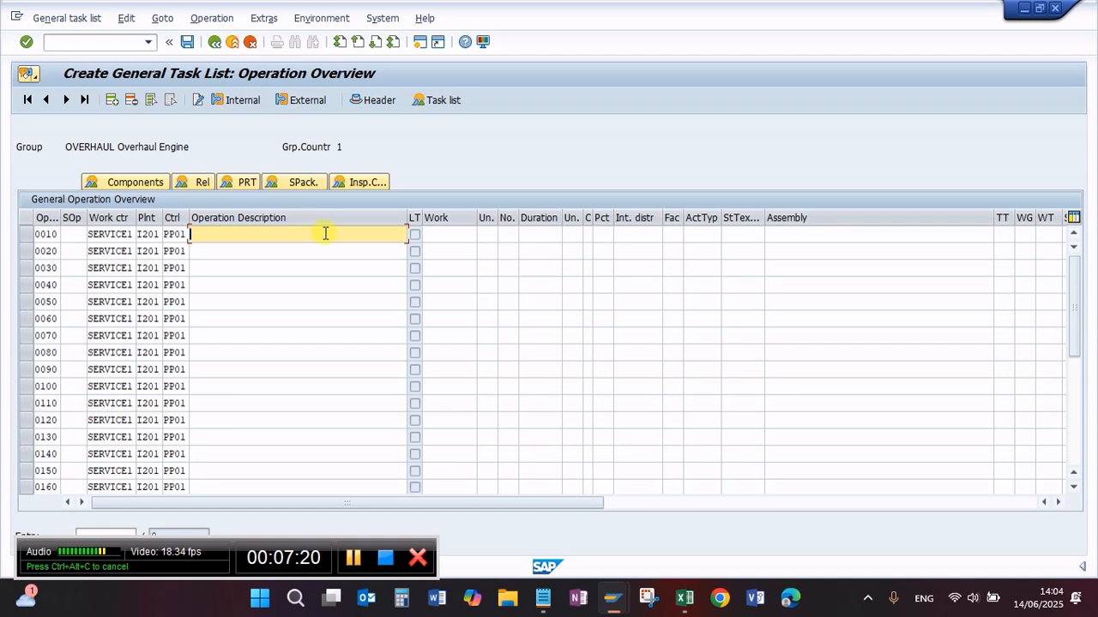
click(70, 235)
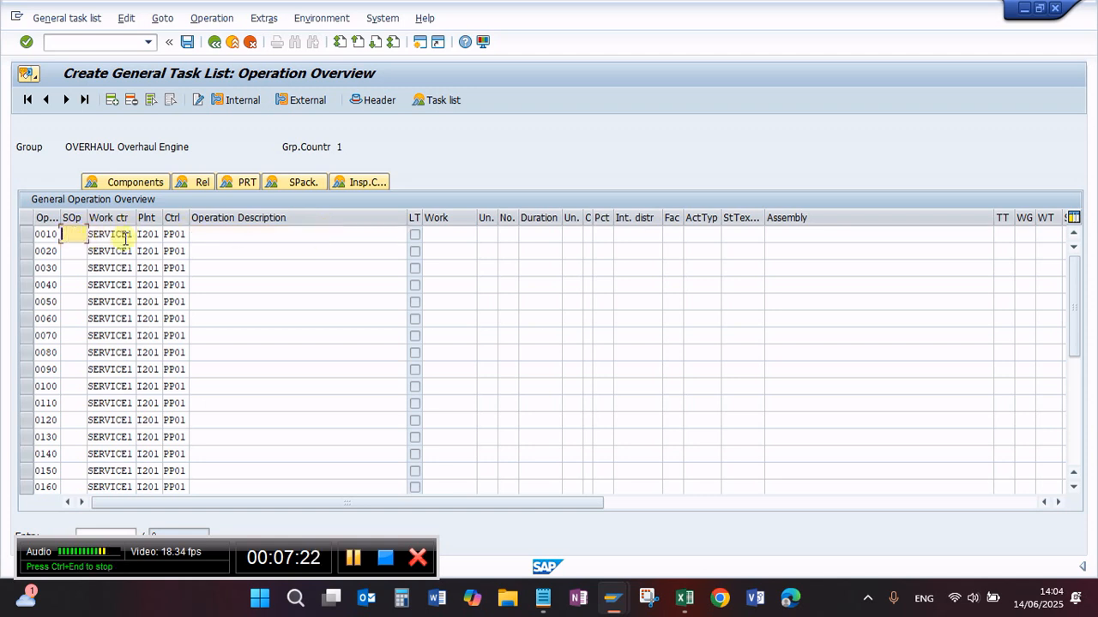
click(215, 42)
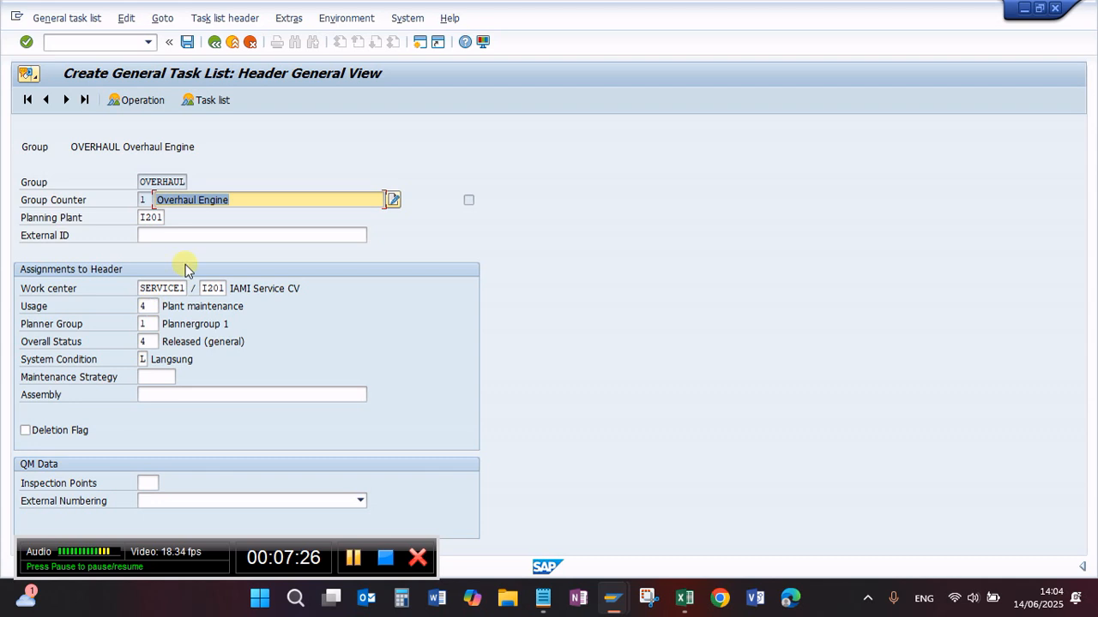
click(214, 99)
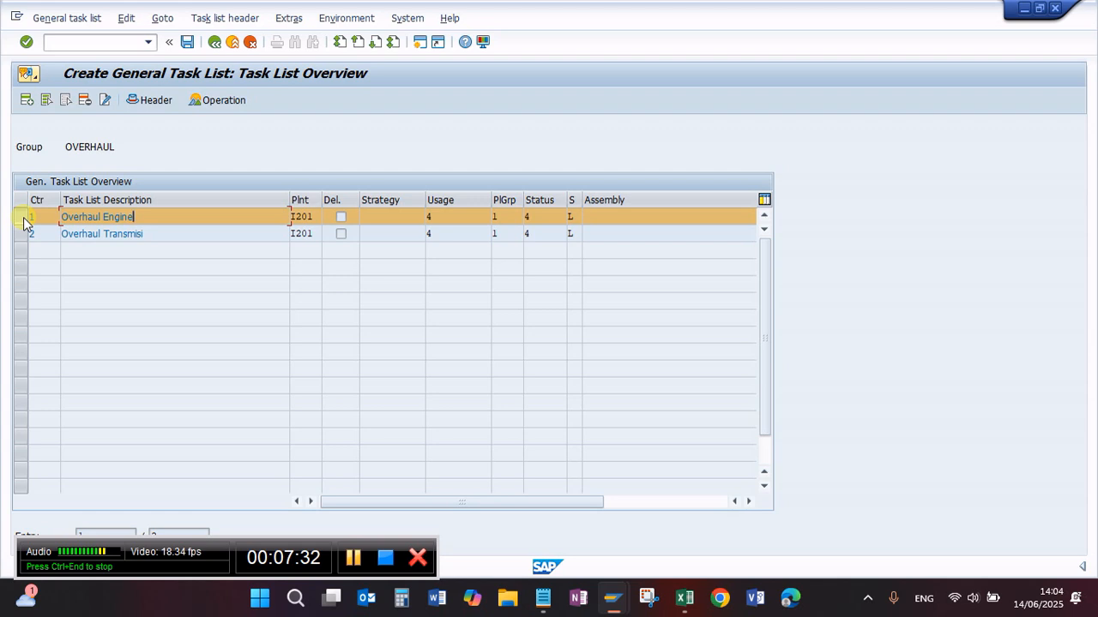
Step: Fill the Overhaul Engine operation descriptions with the five OH Engine unit types copied from the Excel price list, starting at operation 0010
click(244, 101)
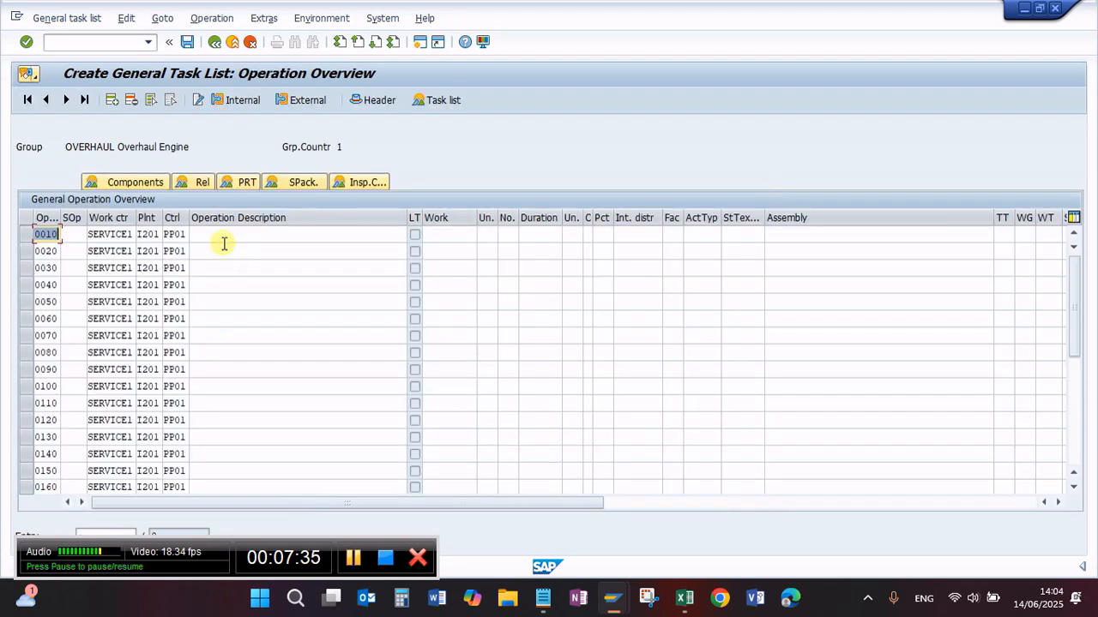
click(216, 236)
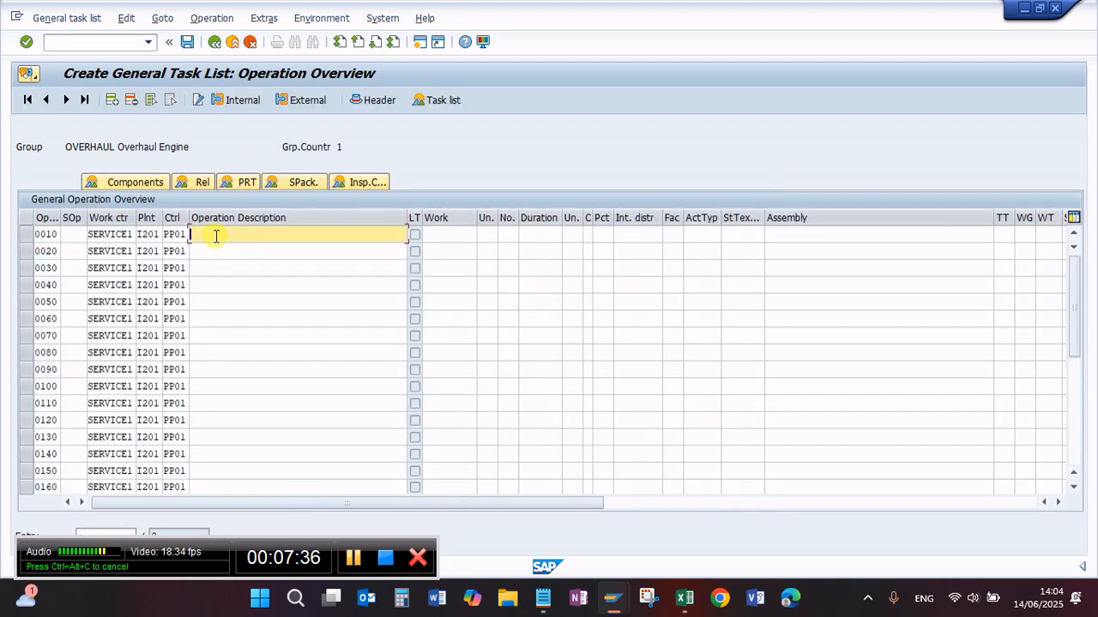
click(684, 598)
click(600, 518)
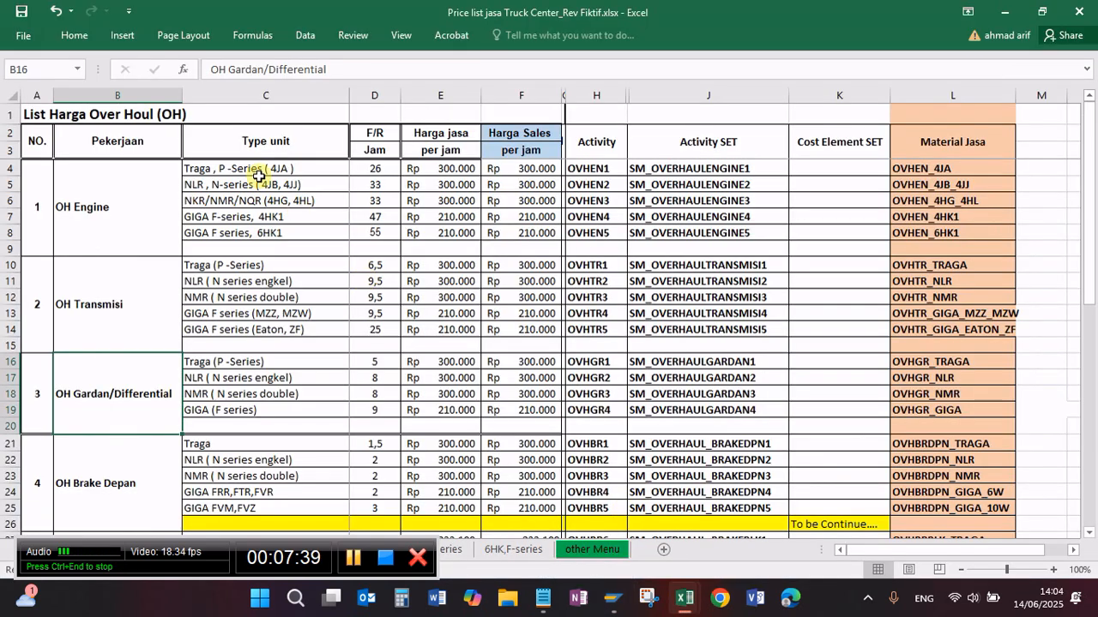
click(233, 167)
key(shift+Down)
key(shift+Down)
key(shift+Down)
key(shift+Down)
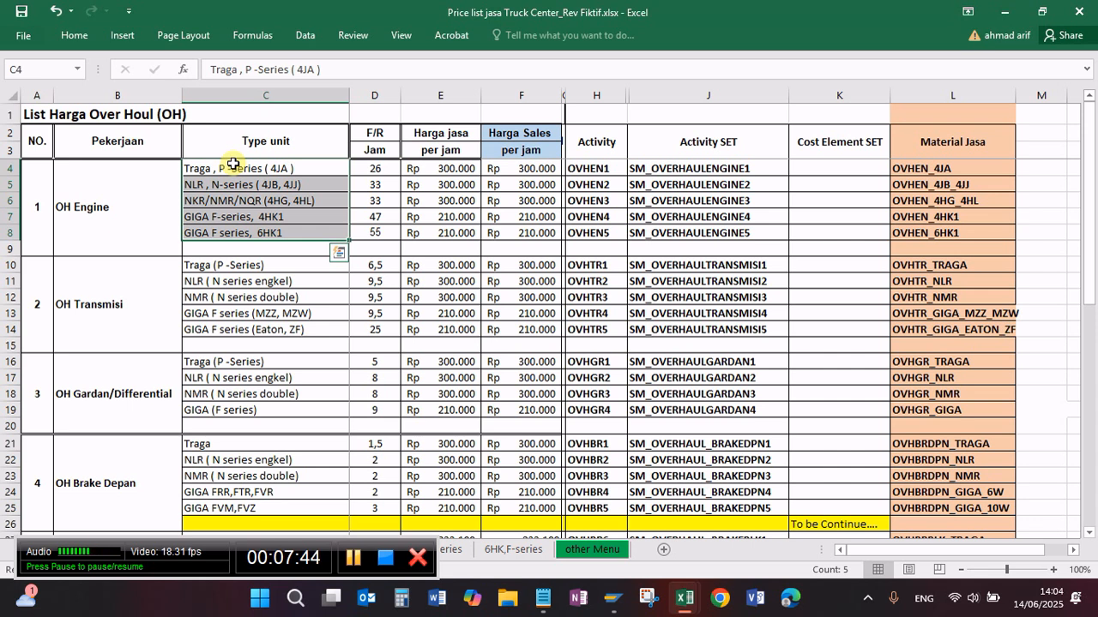
key(ctrl+c)
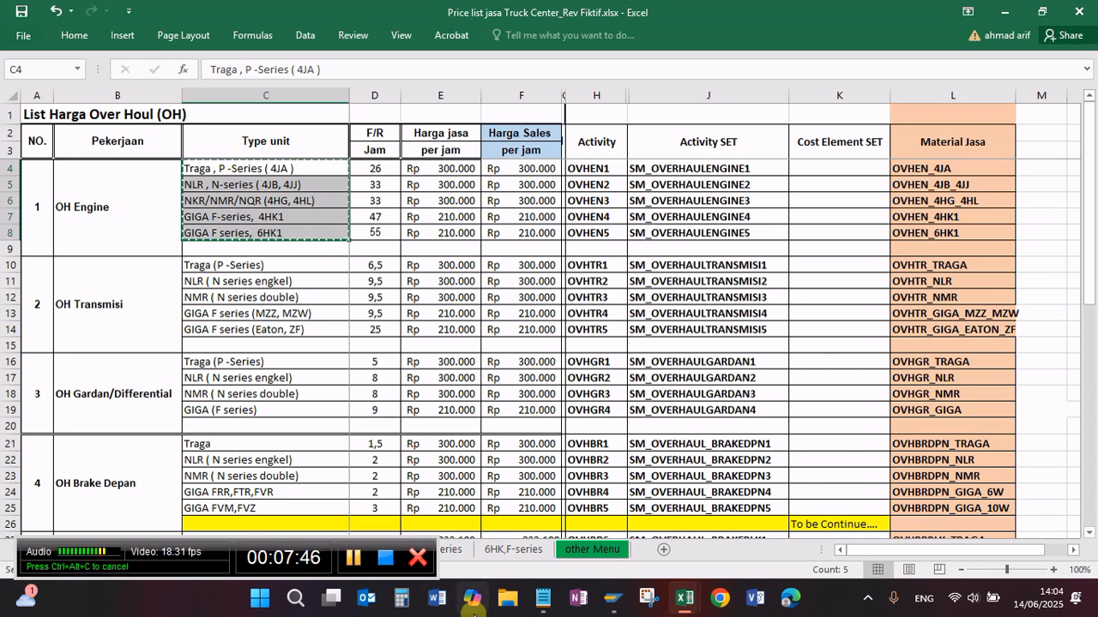
mouse_move(616, 606)
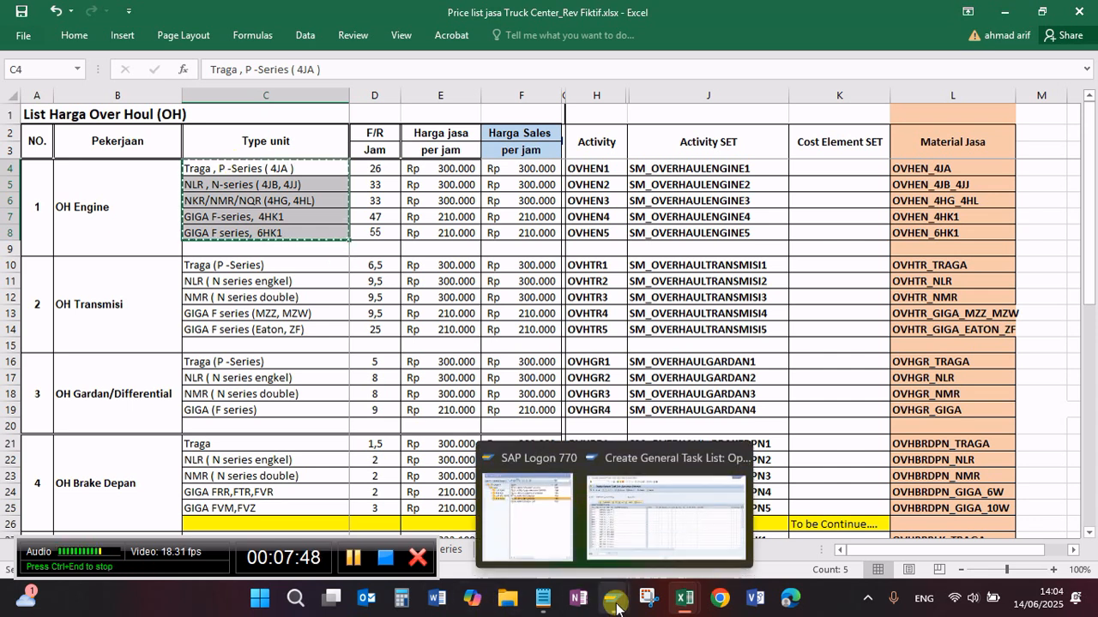
click(608, 503)
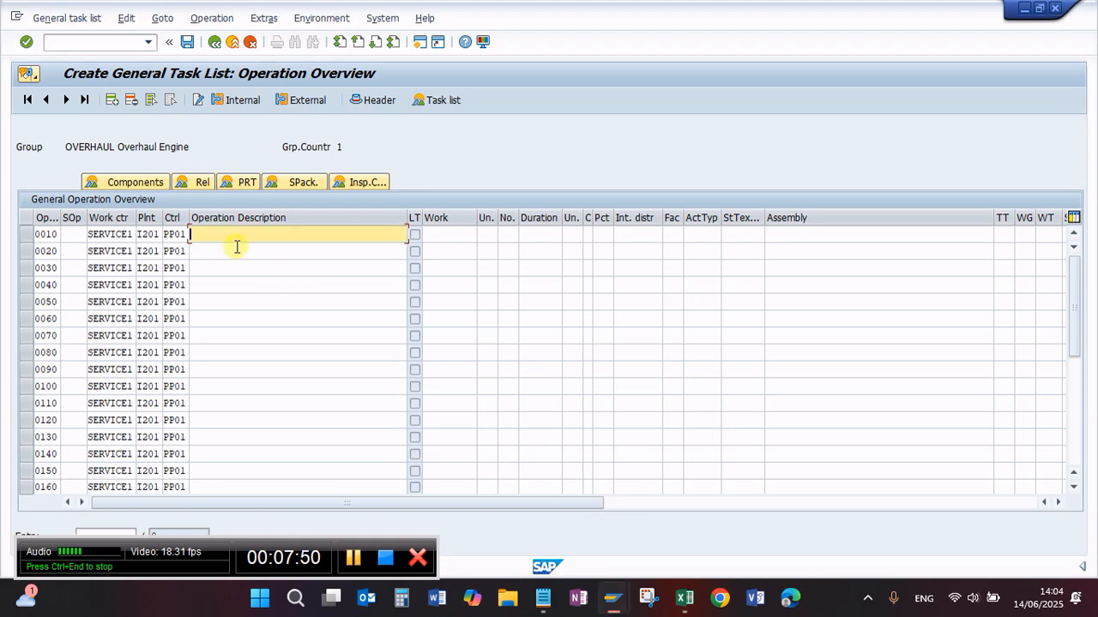
key(ctrl+v)
Step: Copy the OH Engine F/R Jam hours 26, 33, 33, 47 and 55 from Excel into the Work values of operations 0010 to 0050
click(446, 234)
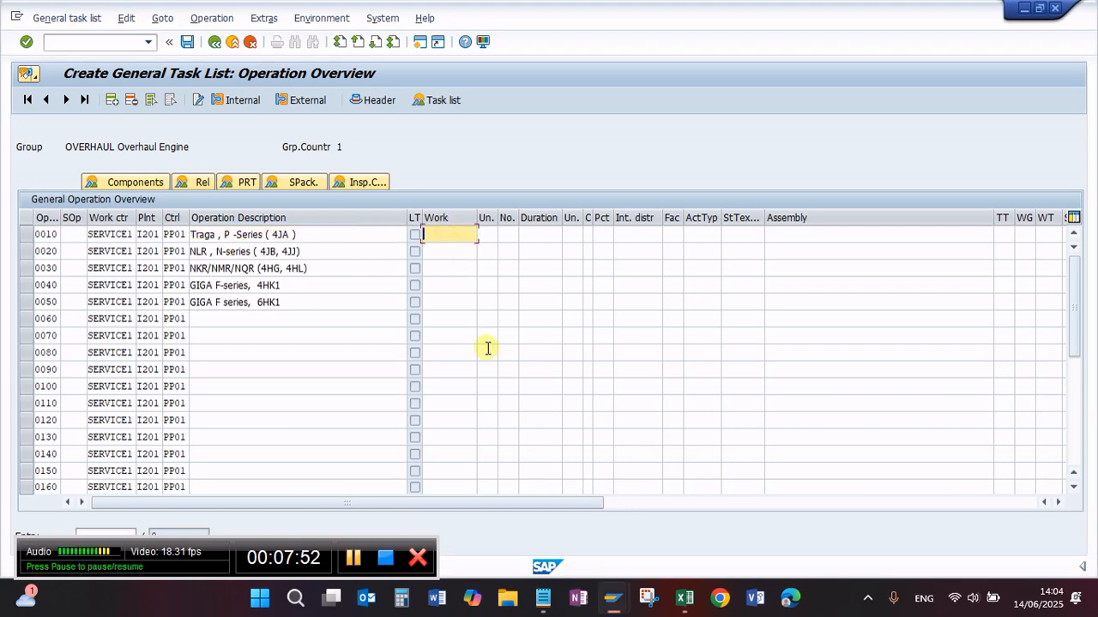
mouse_move(684, 599)
click(582, 469)
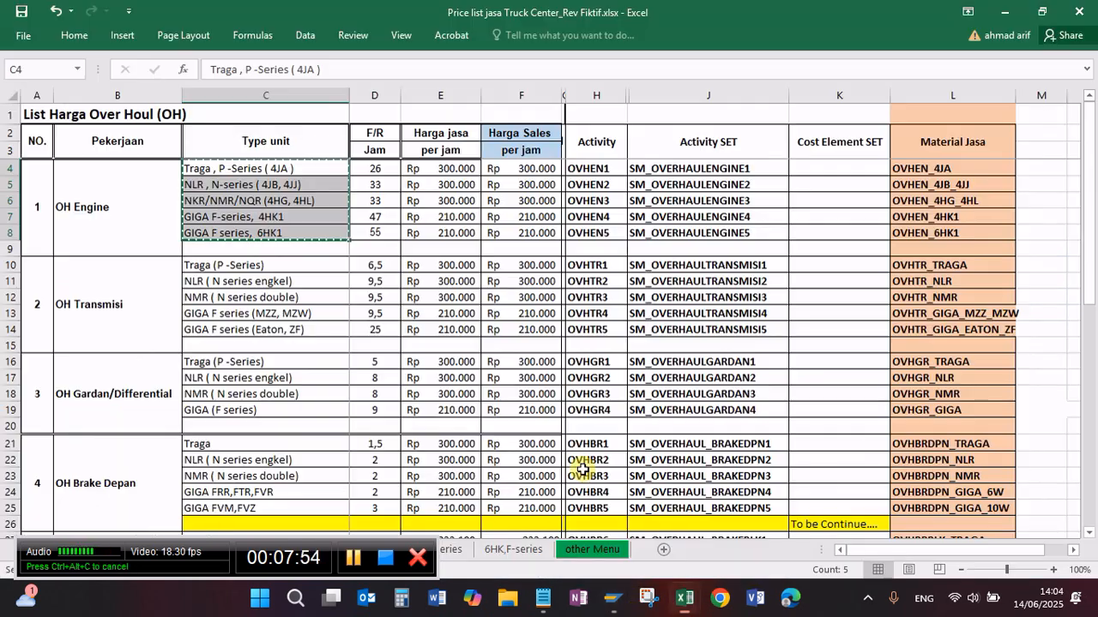
drag(375, 168, 374, 232)
key(ctrl+c)
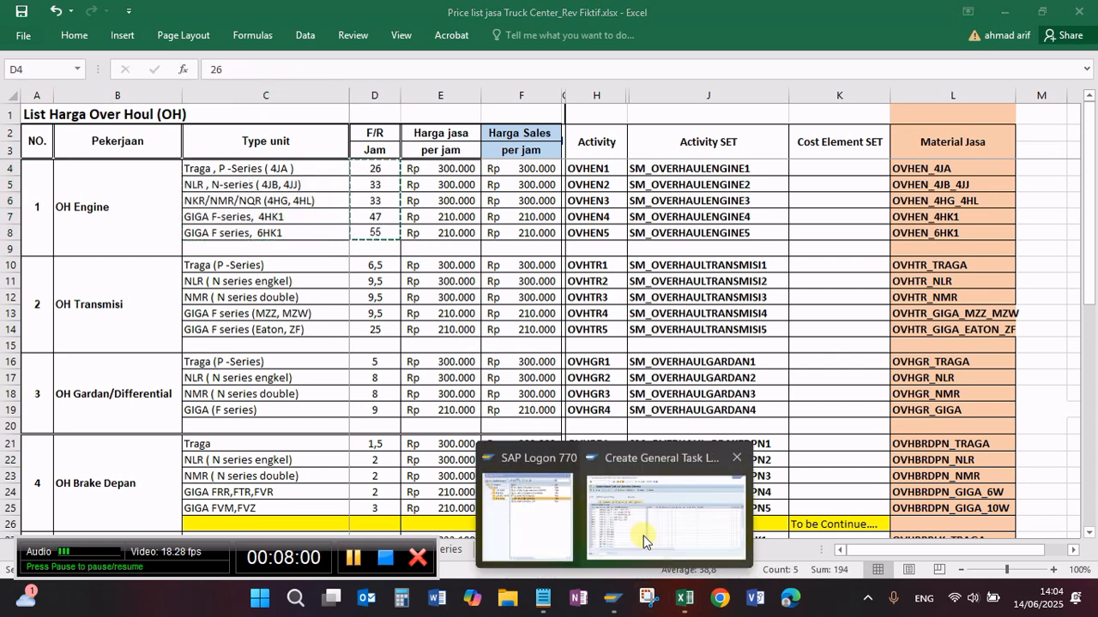
click(643, 531)
key(ctrl+v)
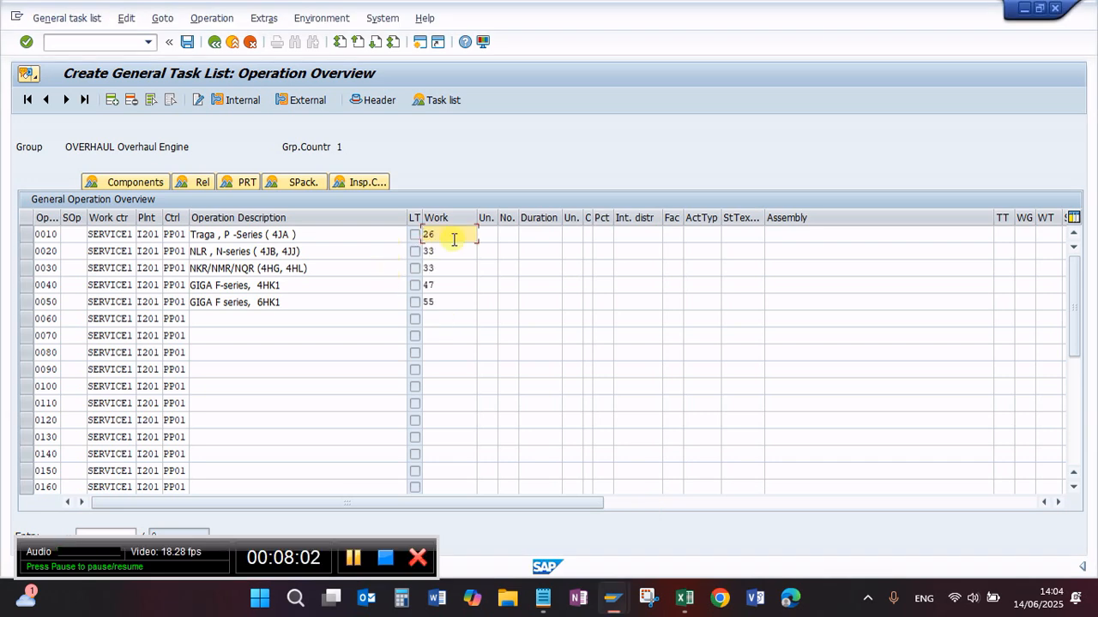
Step: Set the work unit to H for operations 0010 to 0050
click(488, 234)
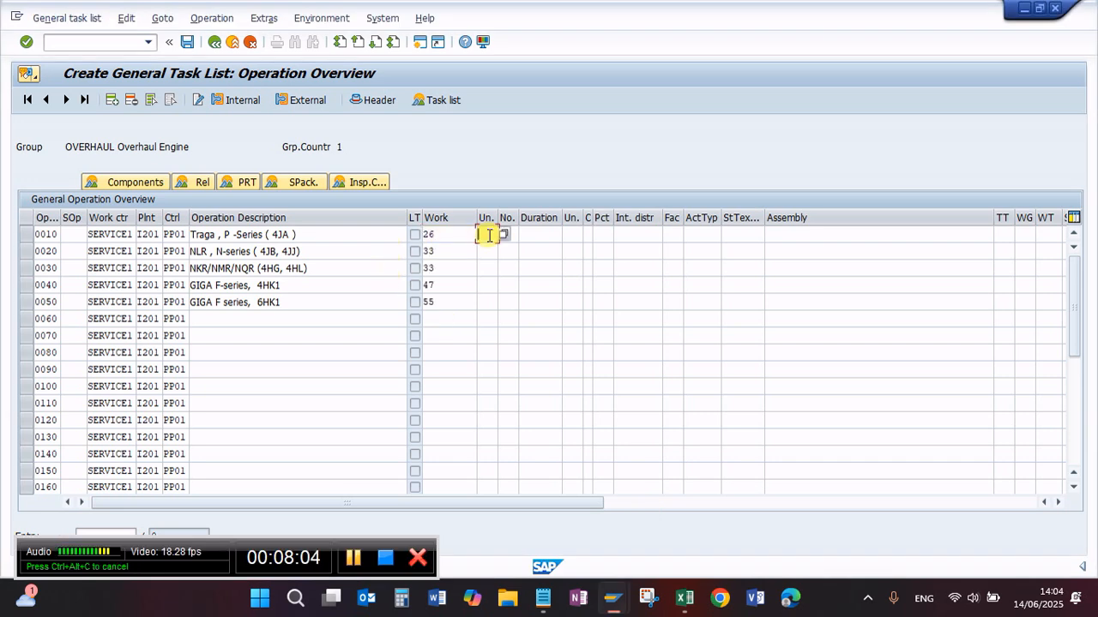
text(H)
key(Down)
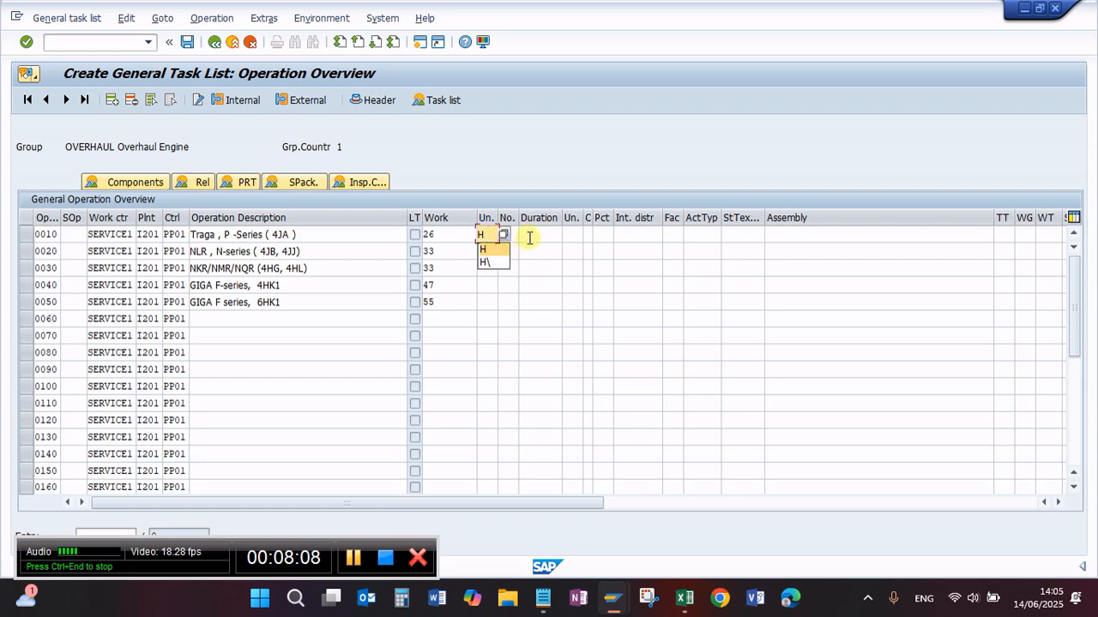
click(487, 250)
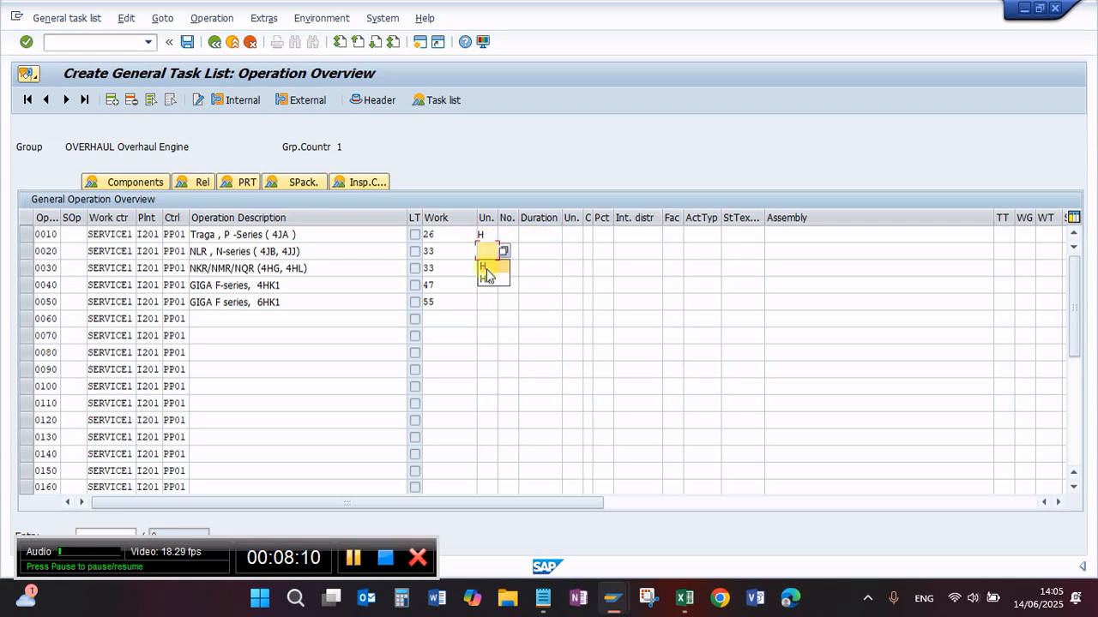
click(486, 271)
click(489, 287)
click(486, 307)
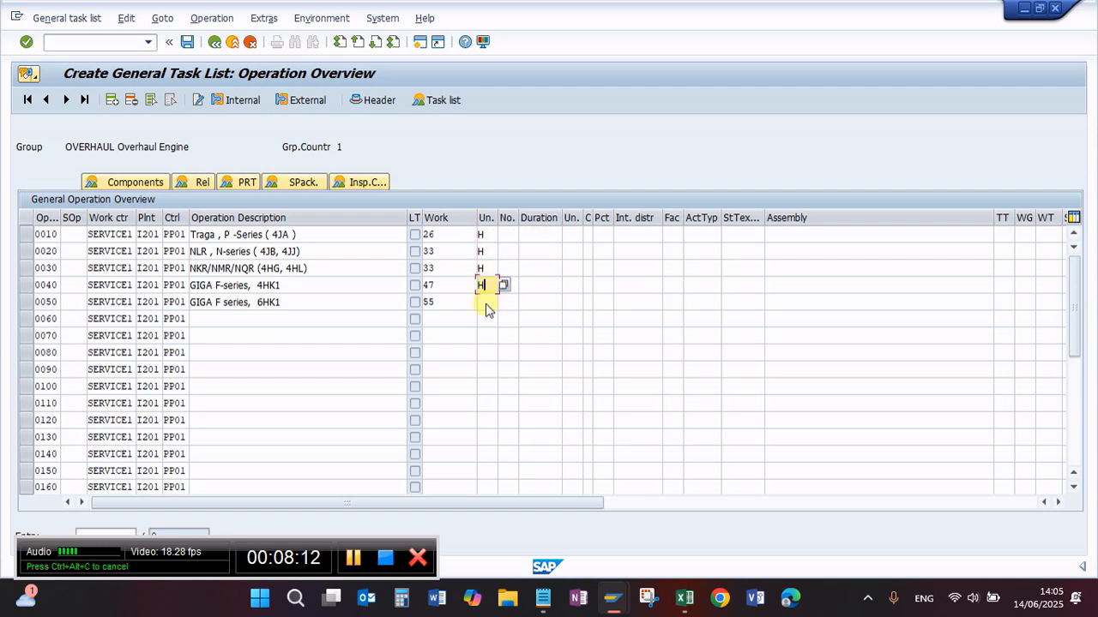
click(487, 304)
click(485, 318)
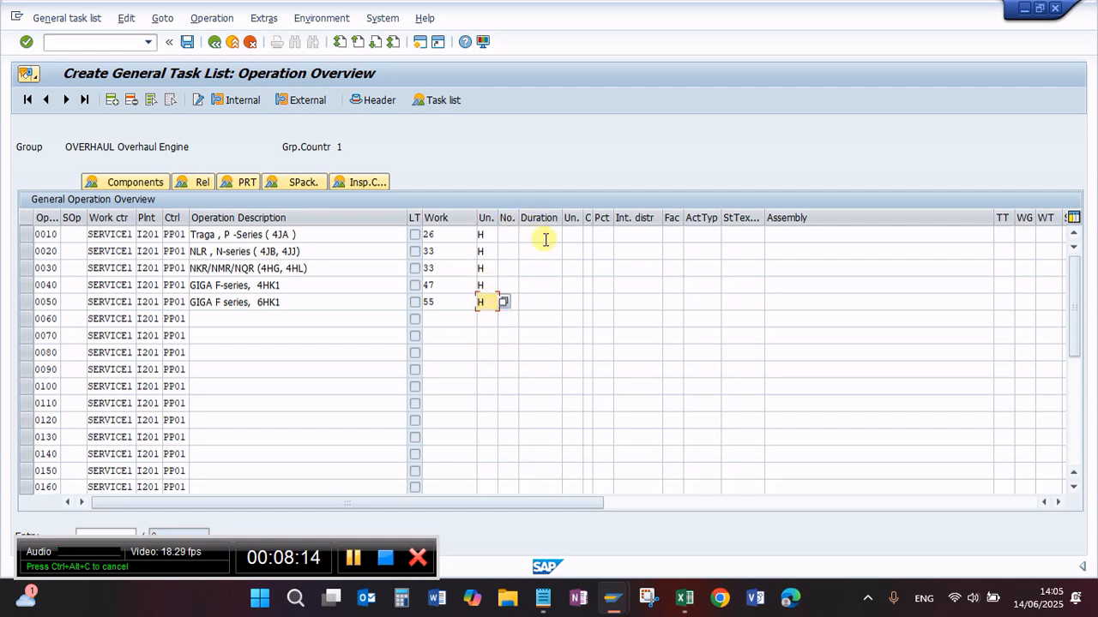
Step: Enter durations 26, 33, 33, 47 and 55 with unit H for operations 0010 to 0050 and confirm the entries
click(545, 238)
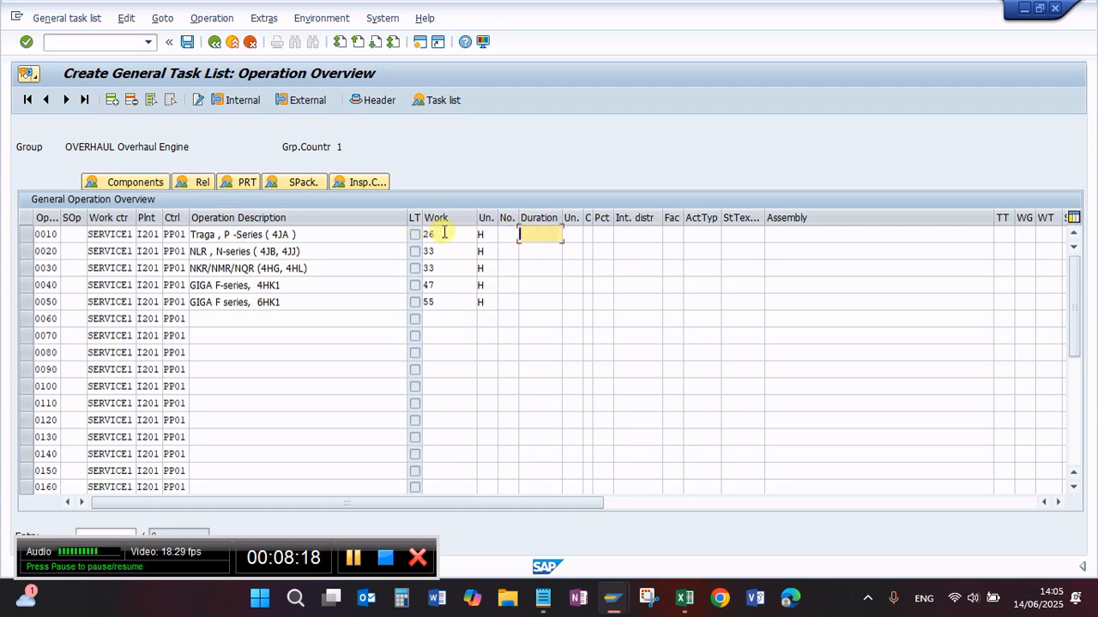
click(573, 234)
text(h)
click(569, 253)
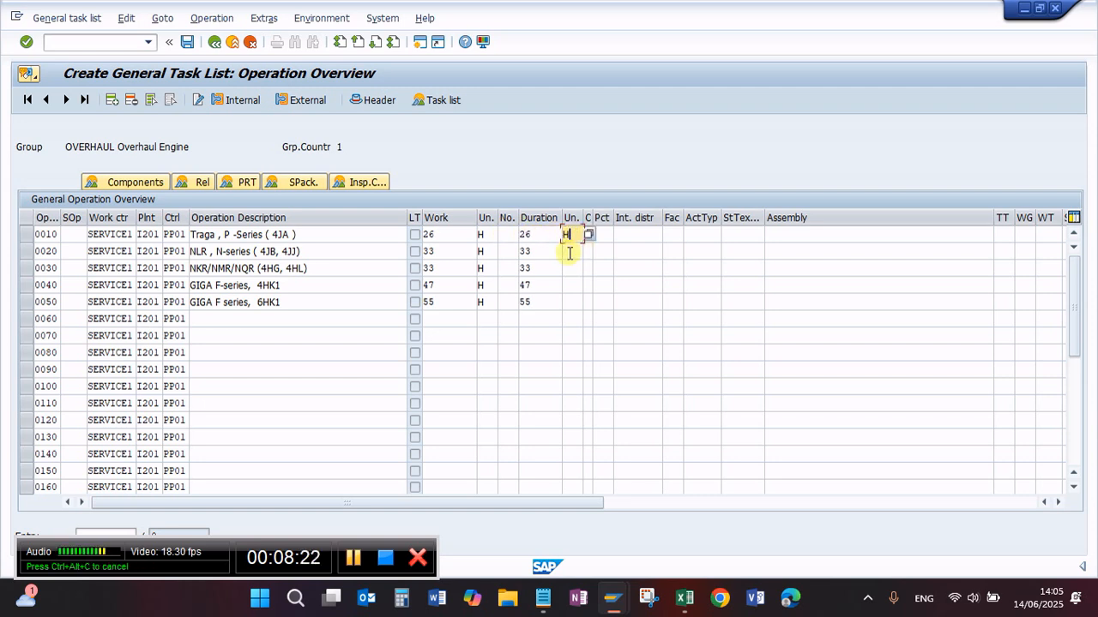
click(570, 253)
text(h)
click(572, 269)
click(572, 270)
text(h)
click(572, 283)
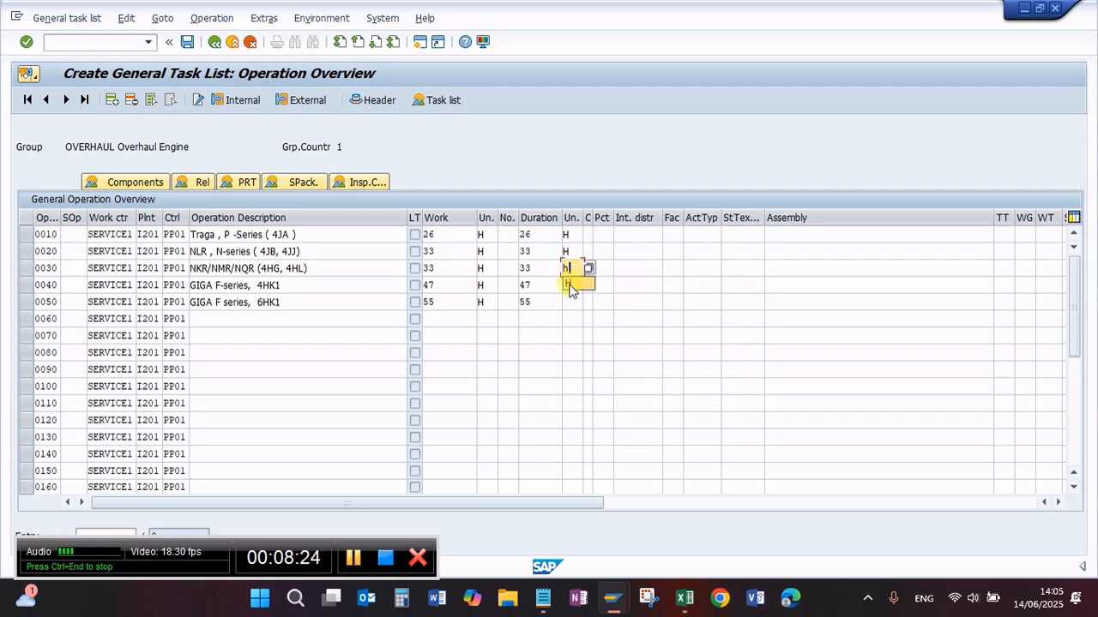
click(572, 286)
text(h)
click(571, 303)
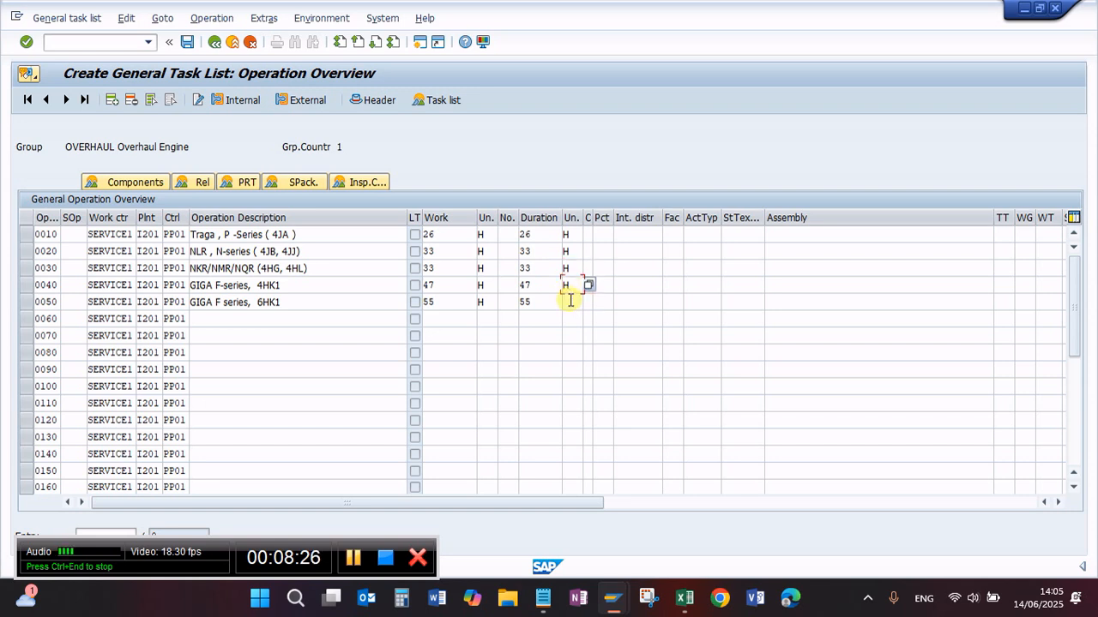
click(571, 303)
text(h)
click(571, 318)
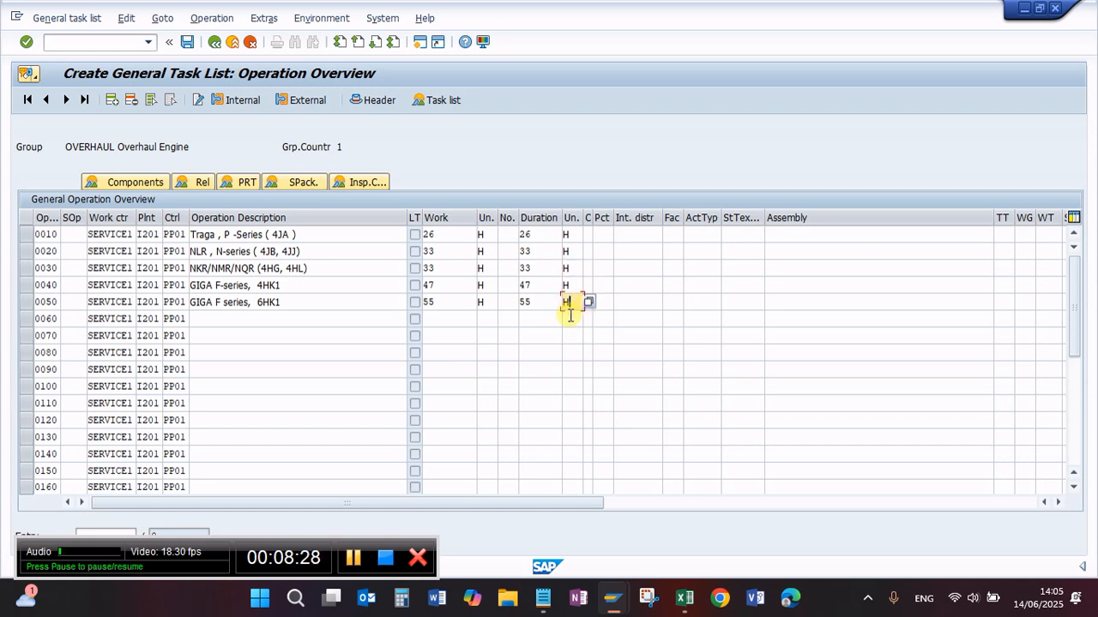
key(Return)
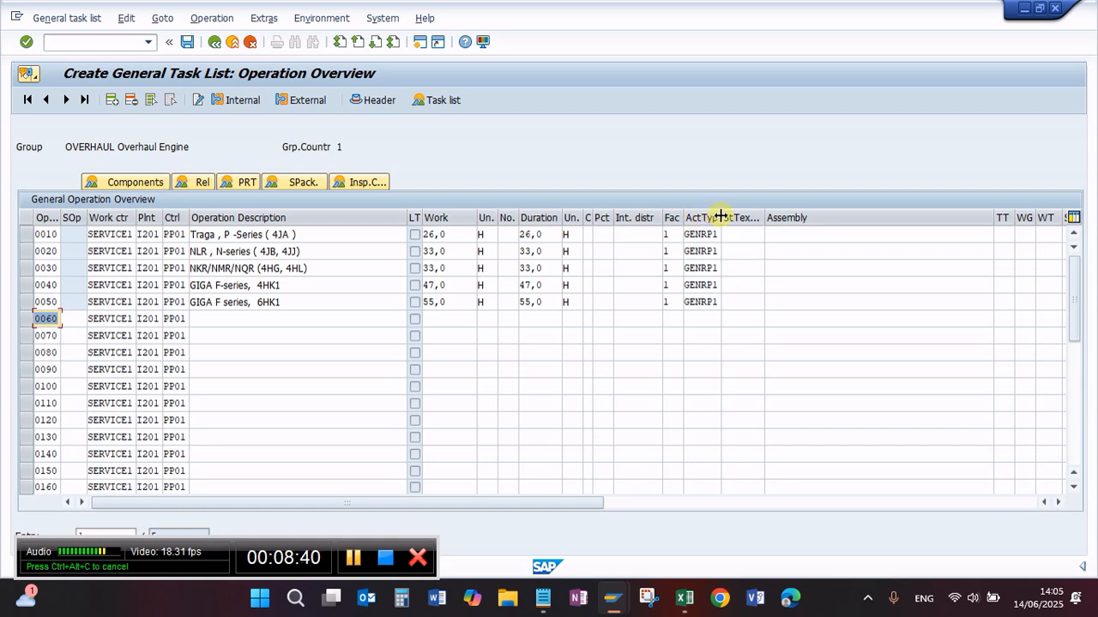
Step: Widen the ActTyp column slightly and copy the OH Engine activity codes OVHEN1 to OVHEN5 from the Excel price list
drag(720, 216, 727, 217)
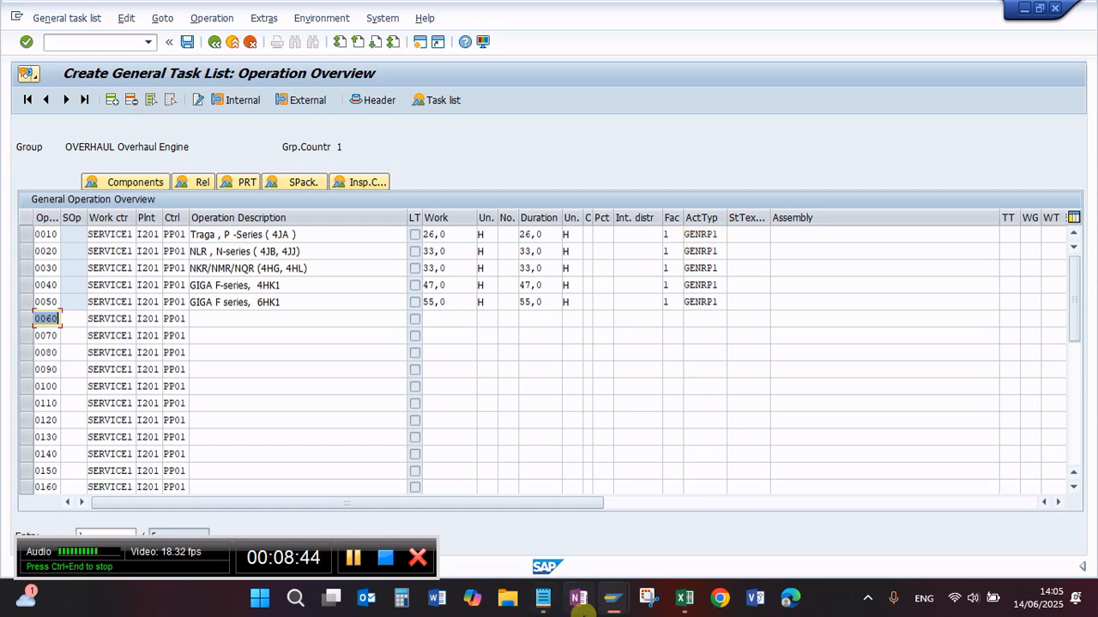
mouse_move(684, 605)
click(598, 515)
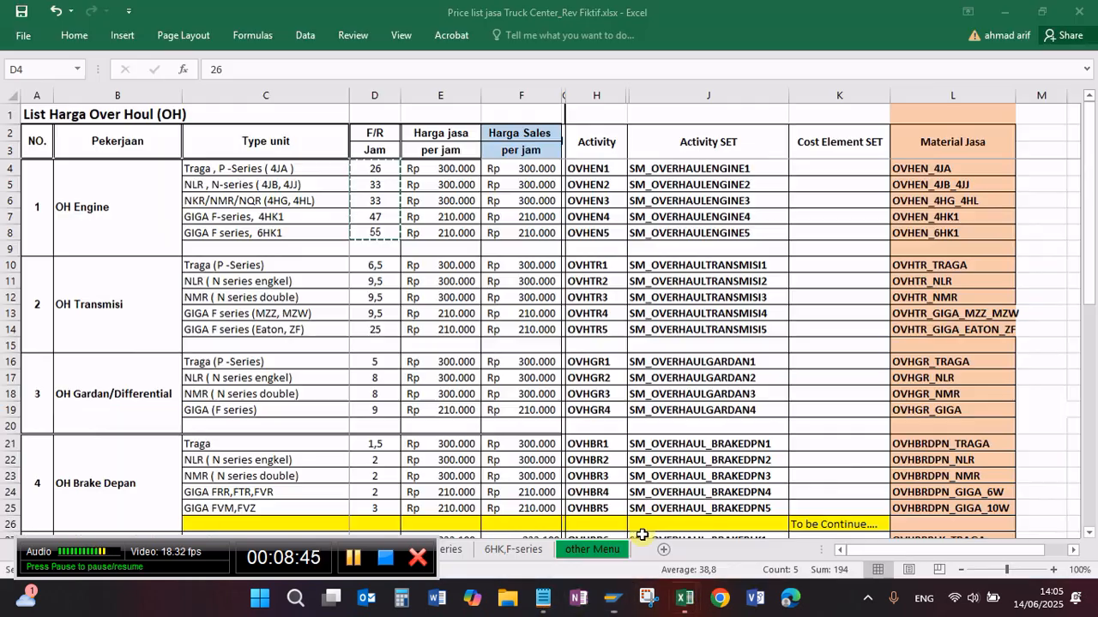
click(598, 168)
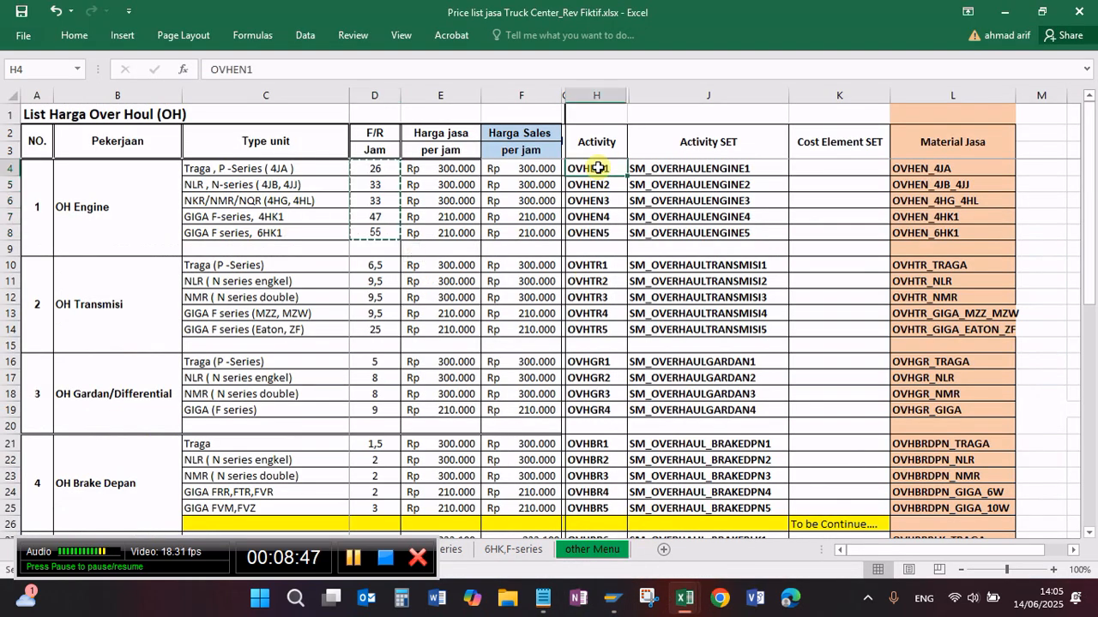
key(shift+Down)
key(shift+Down)
key(shift+Down)
key(shift+Down)
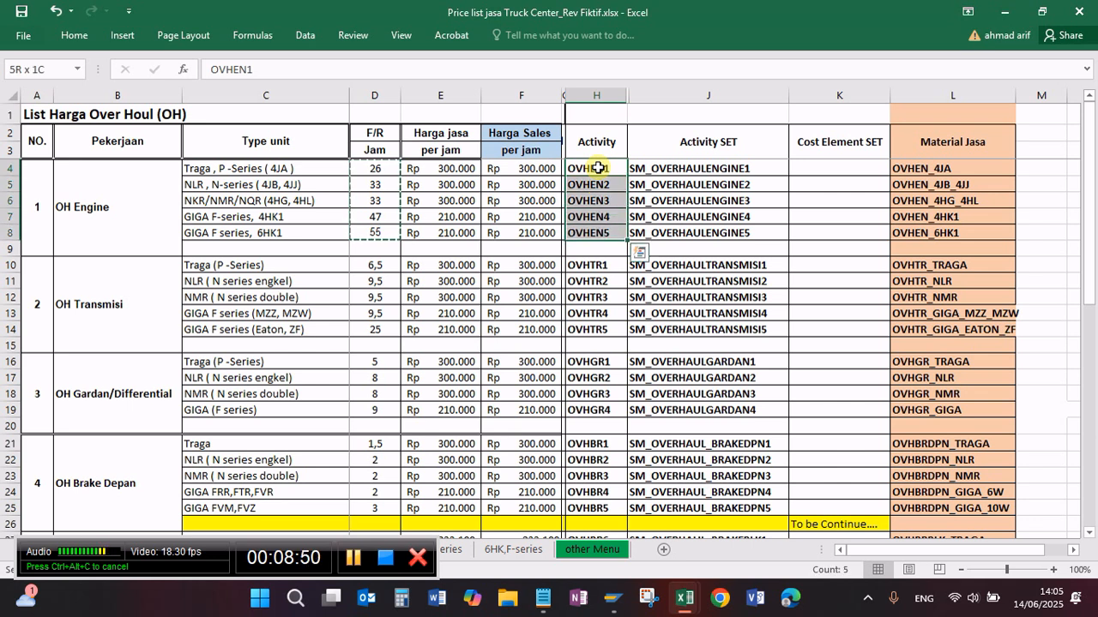
key(ctrl+c)
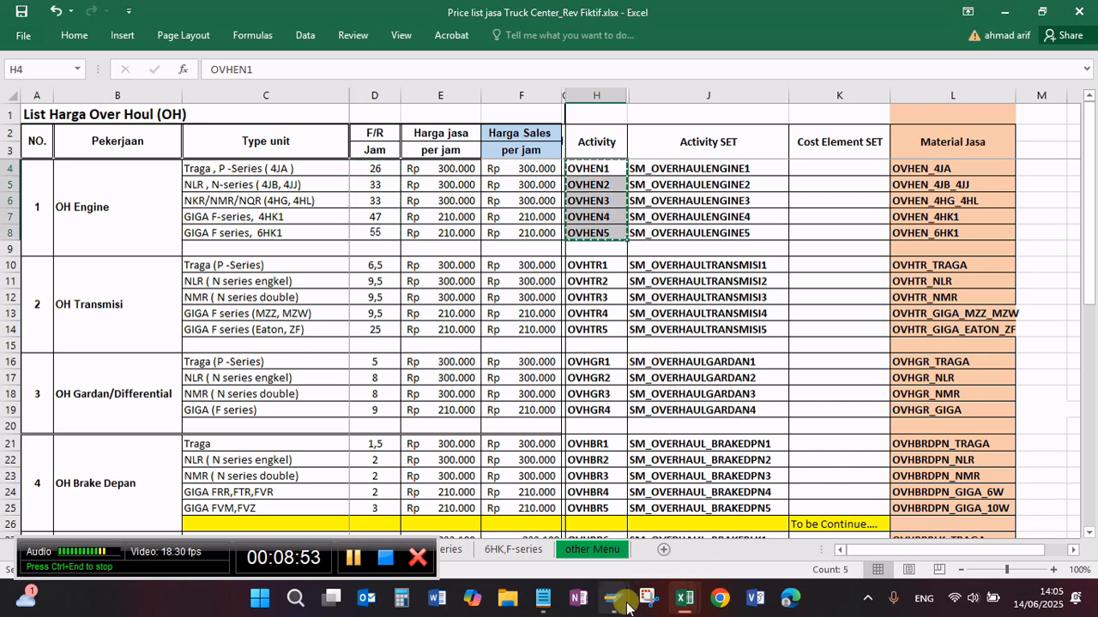
Step: Back in SAP, replace the activity types of operations 0010 to 0050 with the copied OVHEN1 to OVHEN5 codes and confirm
mouse_move(613, 598)
click(669, 518)
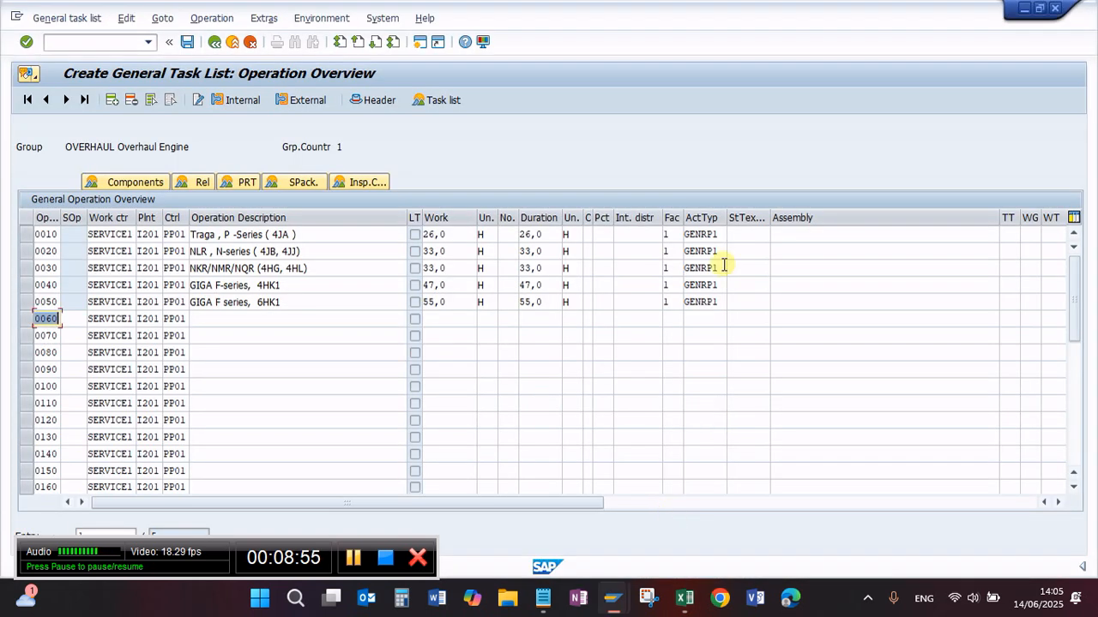
click(686, 233)
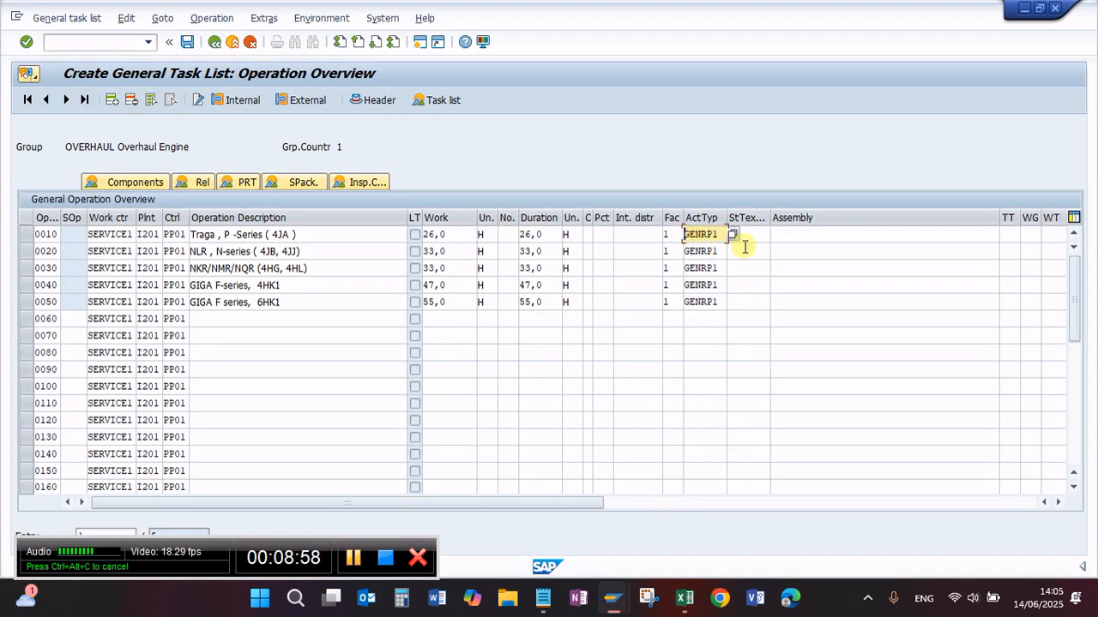
key(ctrl+v)
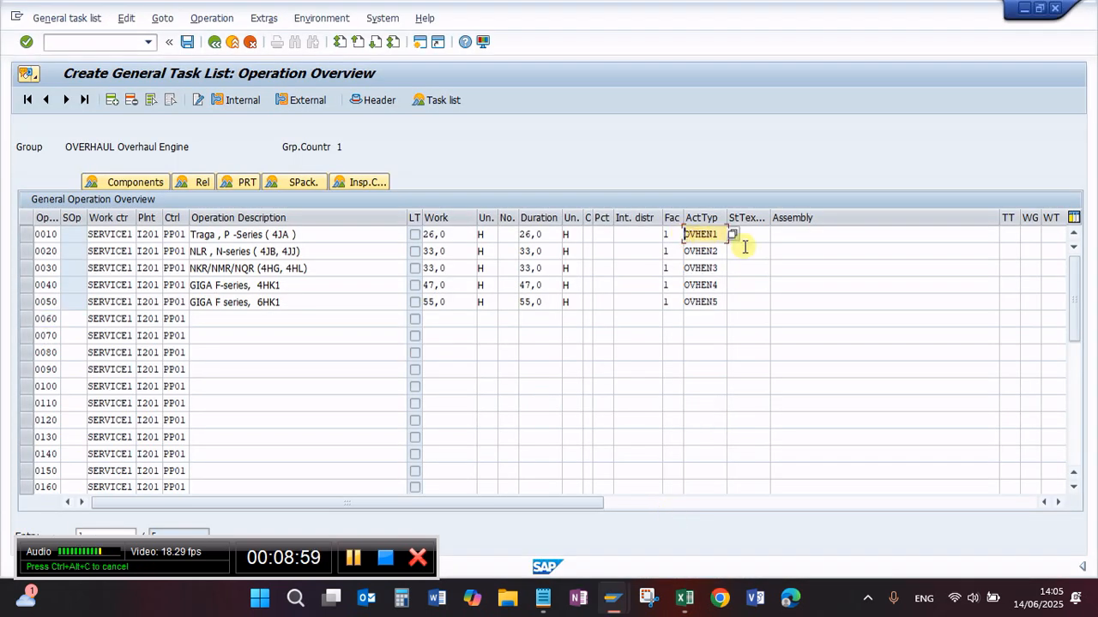
key(Return)
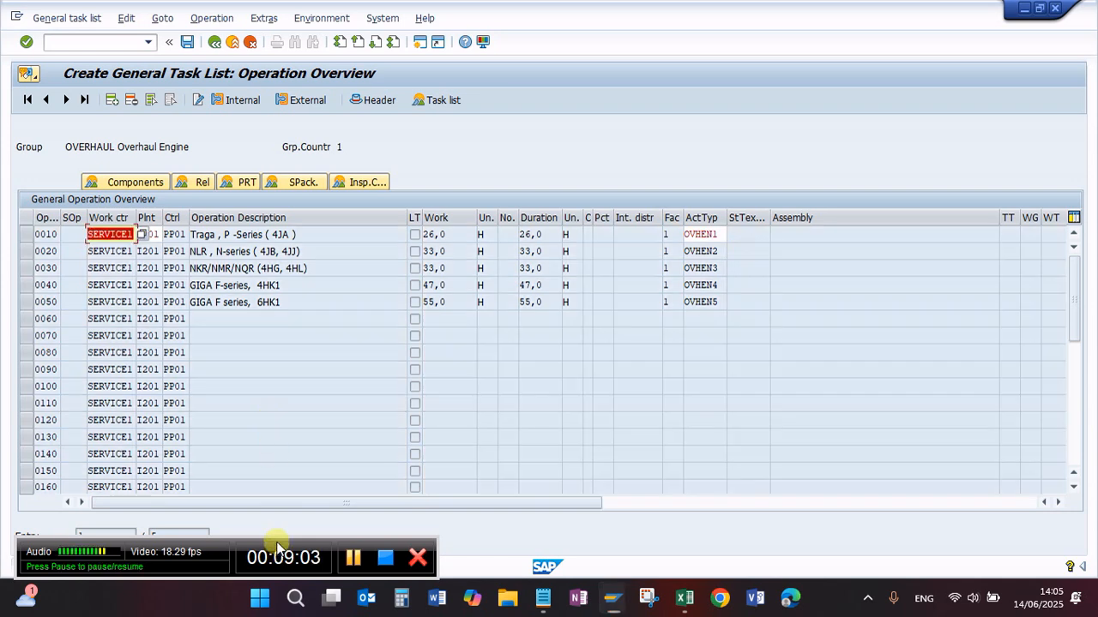
Step: Start the Change Activity Type/Price Planning transaction in a new SAP session
drag(277, 546, 370, 545)
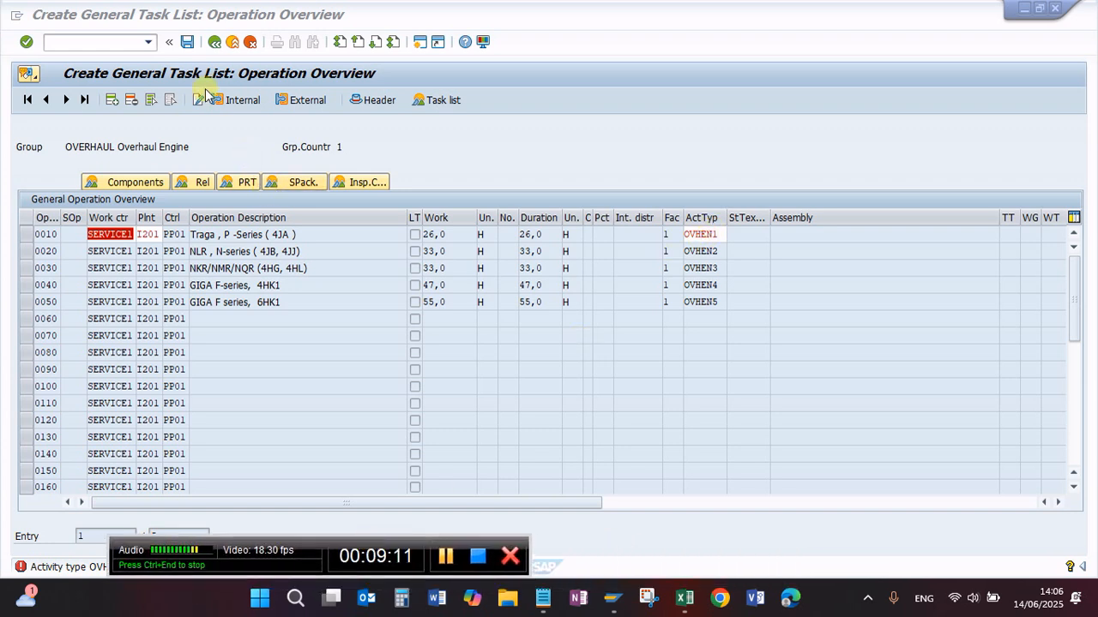
click(419, 42)
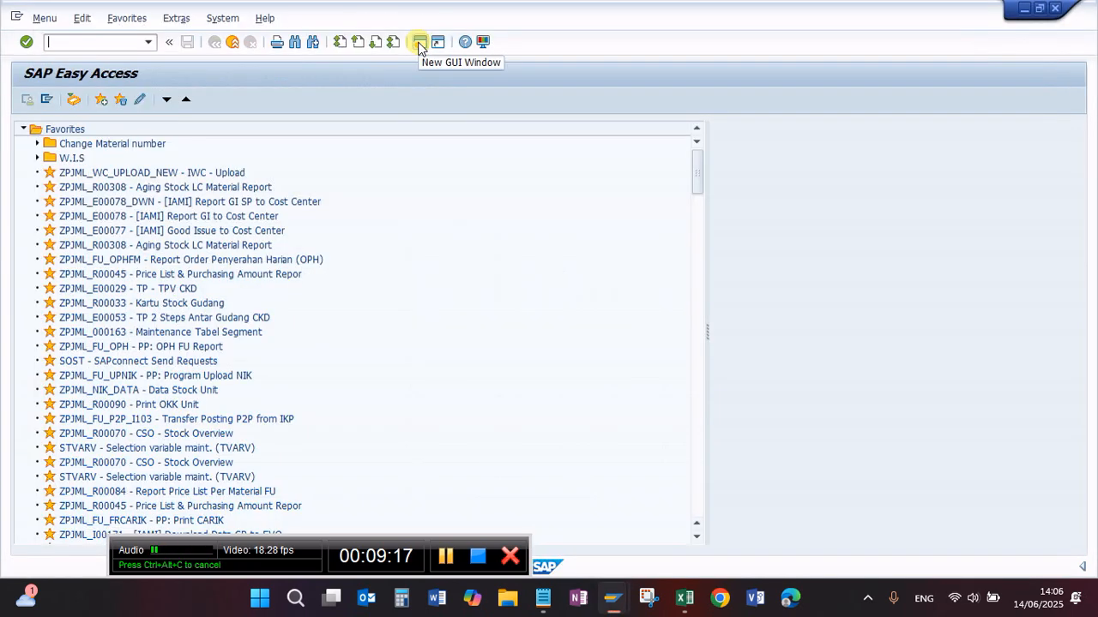
text(kp26)
key(Return)
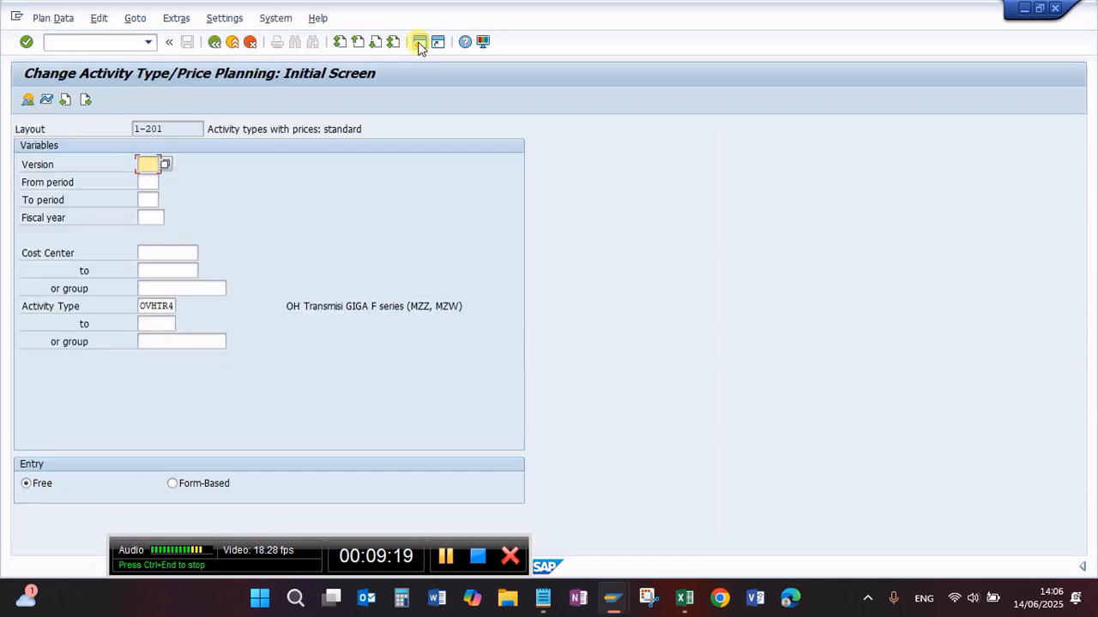
Step: Set the planning variables to version 0, from period 6 to period 6, and fiscal year 2025
click(165, 162)
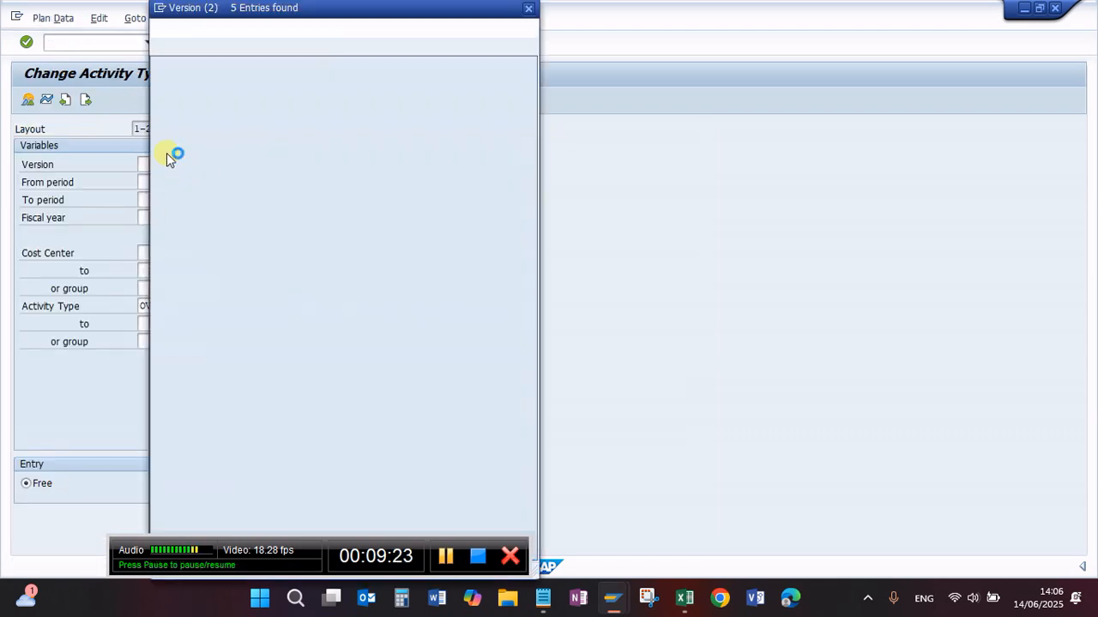
double_click(177, 117)
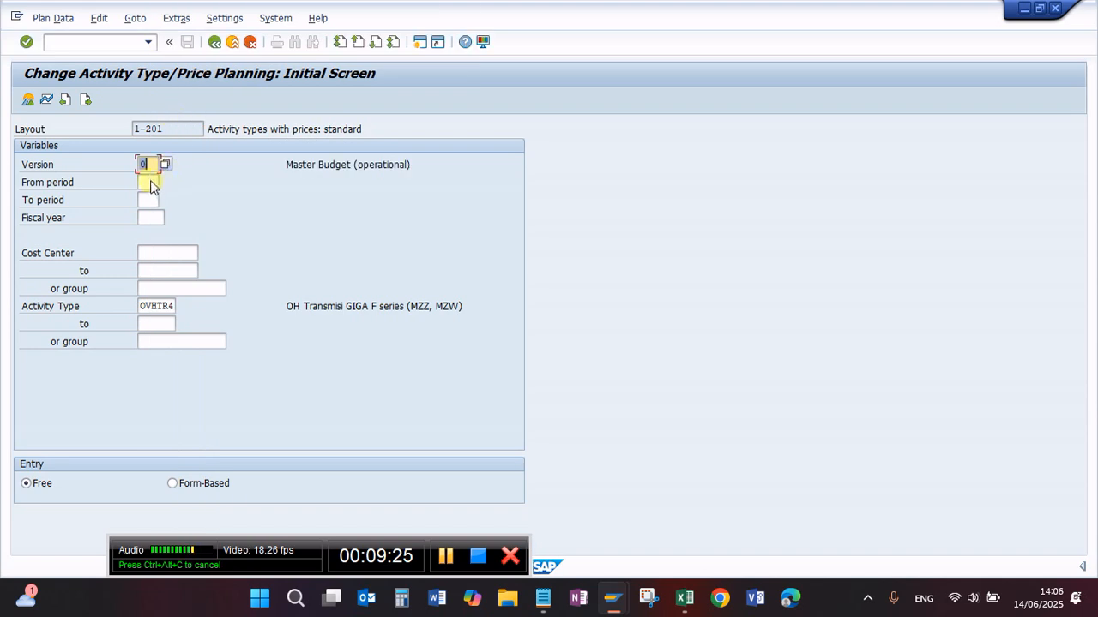
text(6)
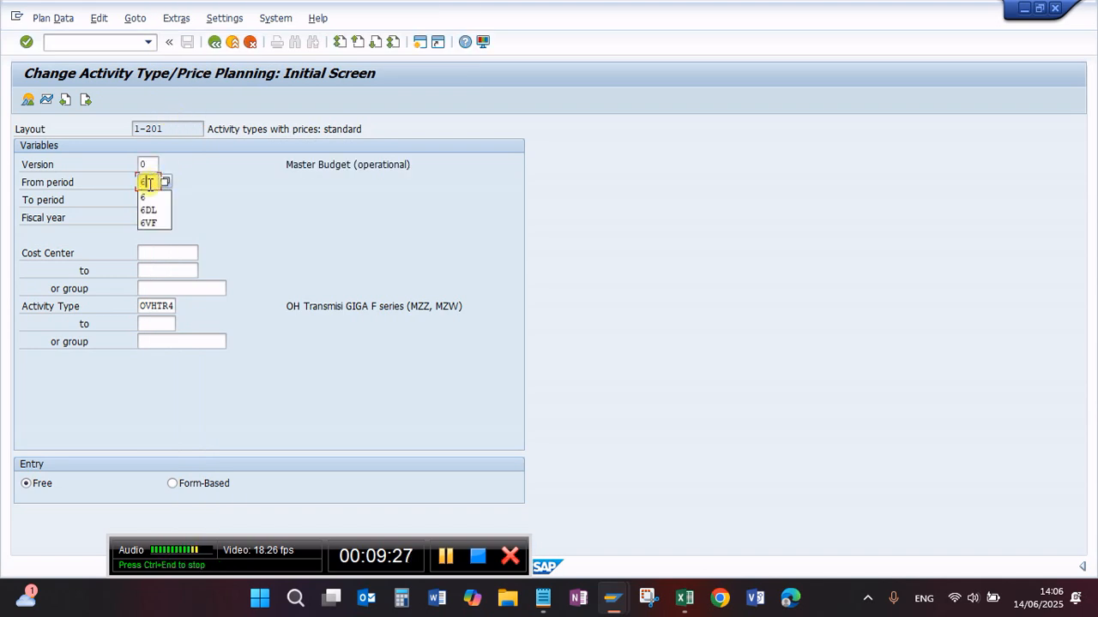
click(150, 200)
text(6)
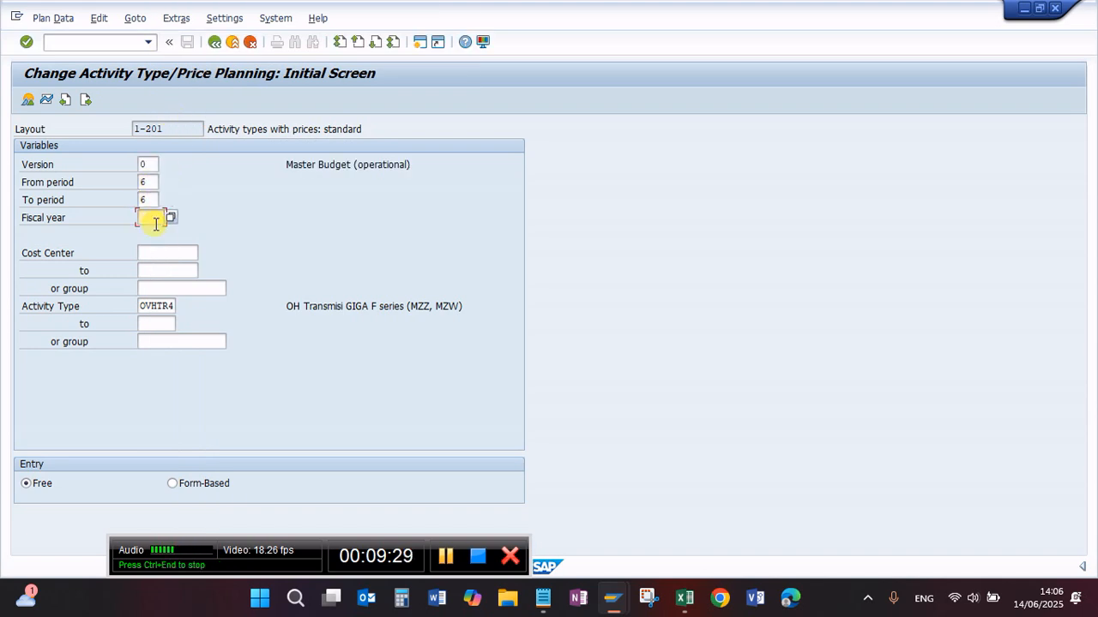
click(150, 218)
text(202)
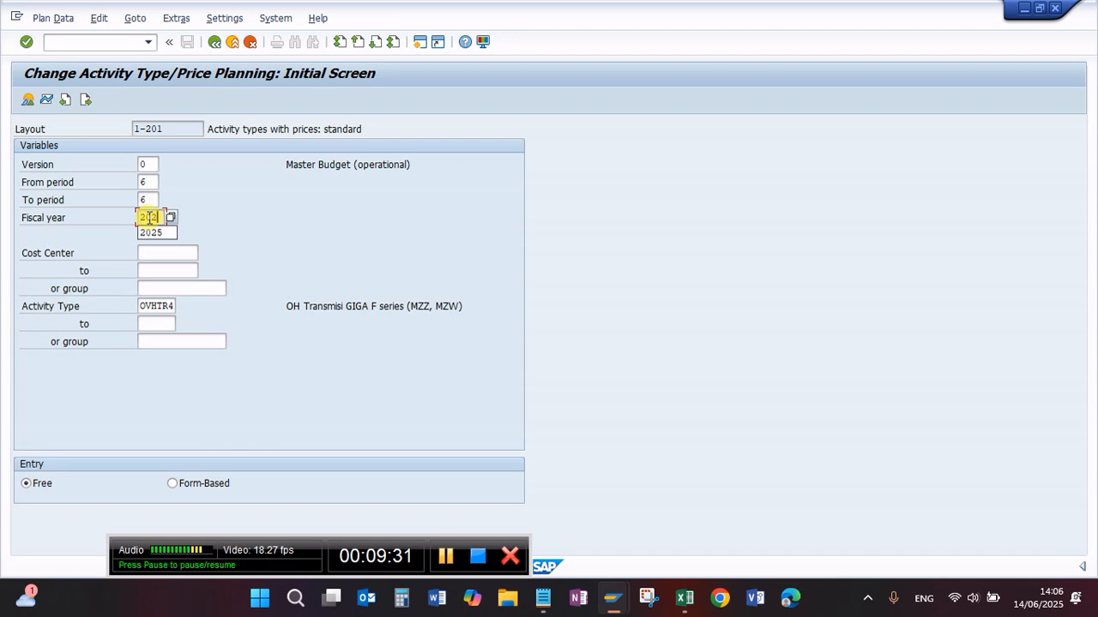
text(5)
Step: Look through the suggested cost center entries, and try to open the work center of operation 0010 in the task list
click(149, 254)
click(151, 255)
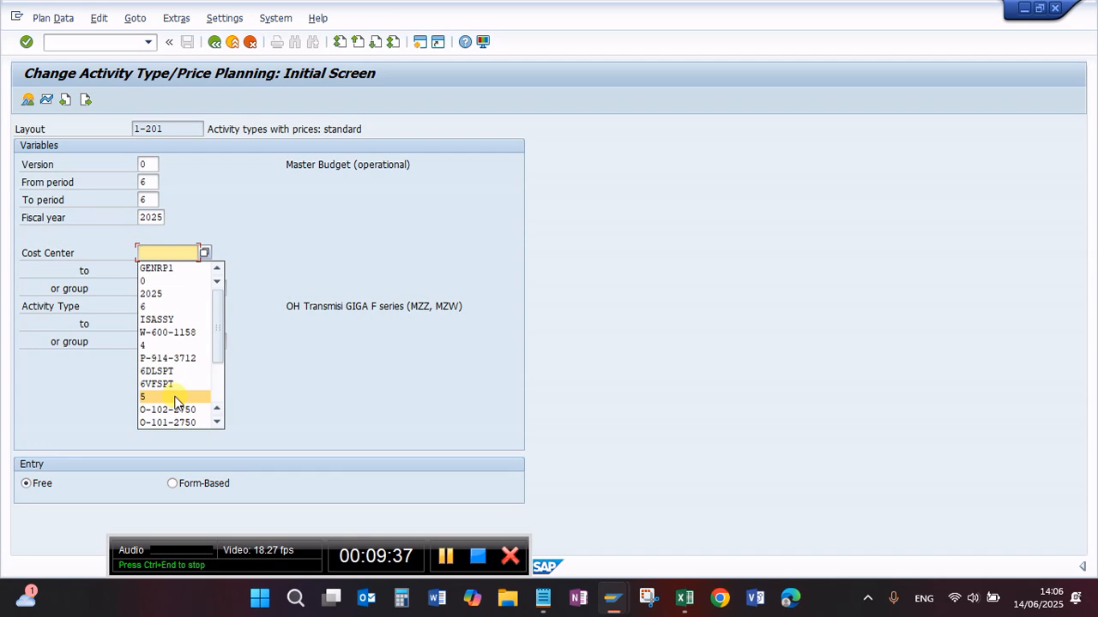
scroll(177, 399, down, 1)
scroll(198, 406, down, 1)
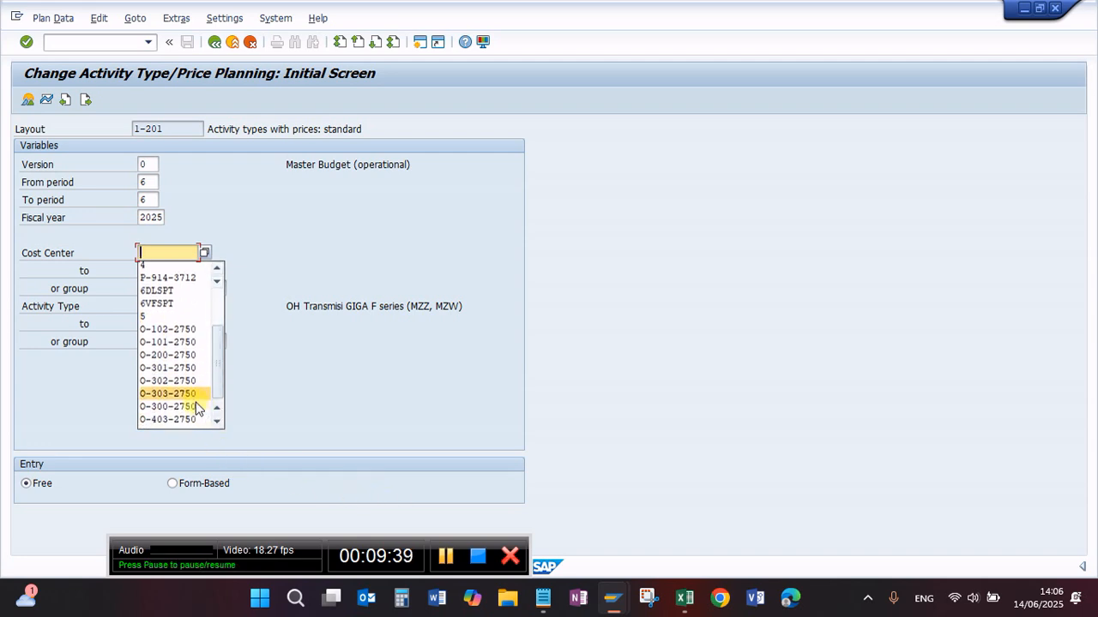
scroll(199, 406, down, 1)
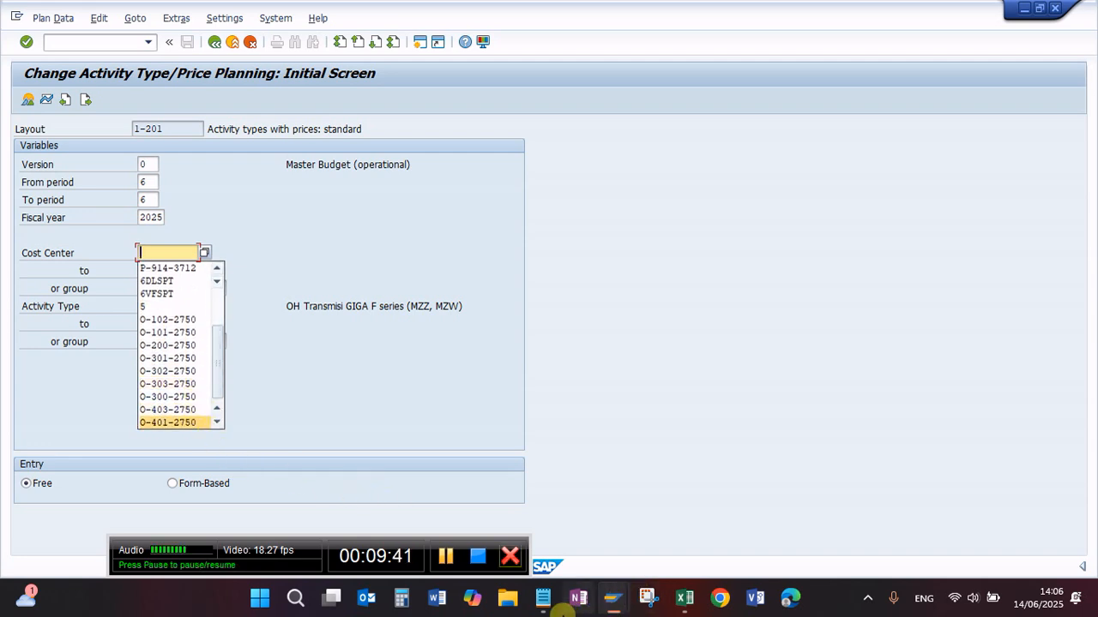
mouse_move(612, 601)
click(596, 500)
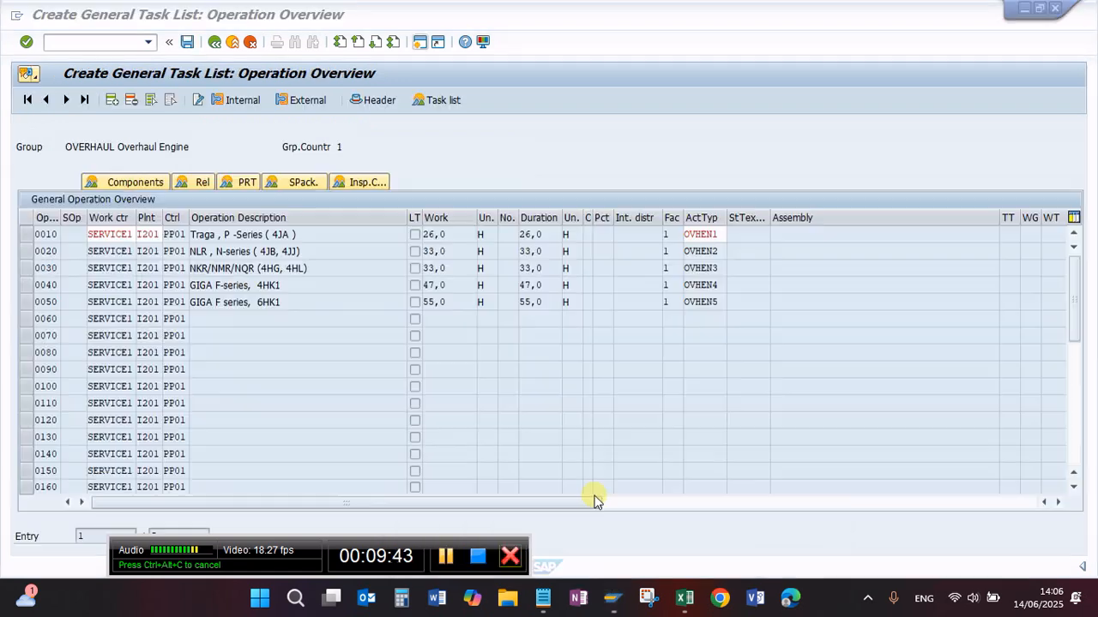
double_click(109, 238)
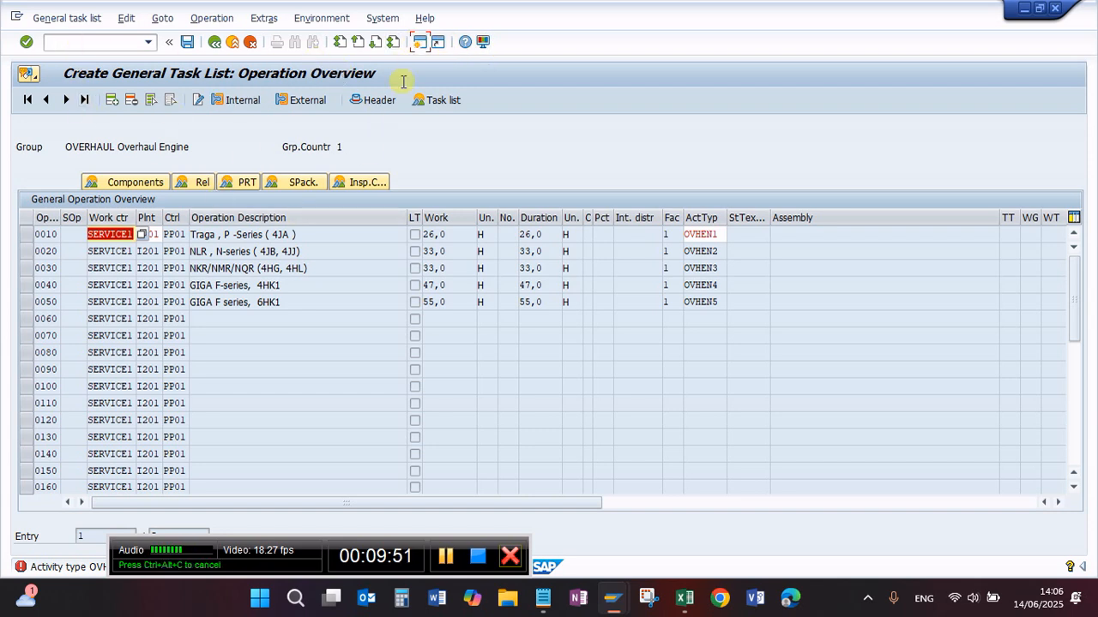
Step: In the price planning session, switch to transaction CR03 and display work center SERVICE1 of plant I201
mouse_move(611, 598)
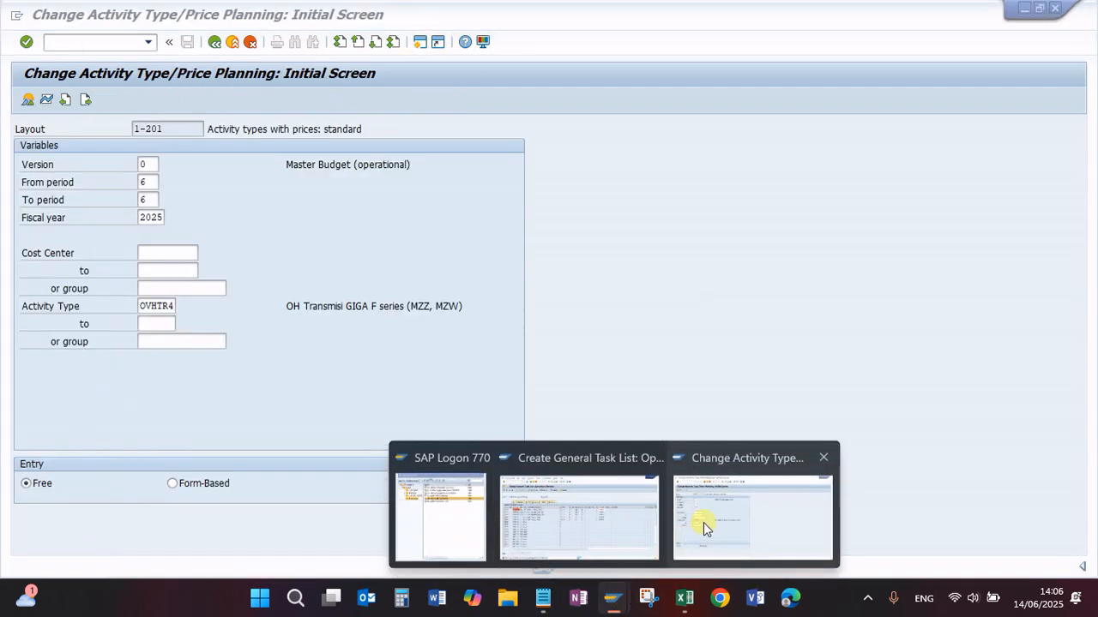
click(705, 527)
click(89, 37)
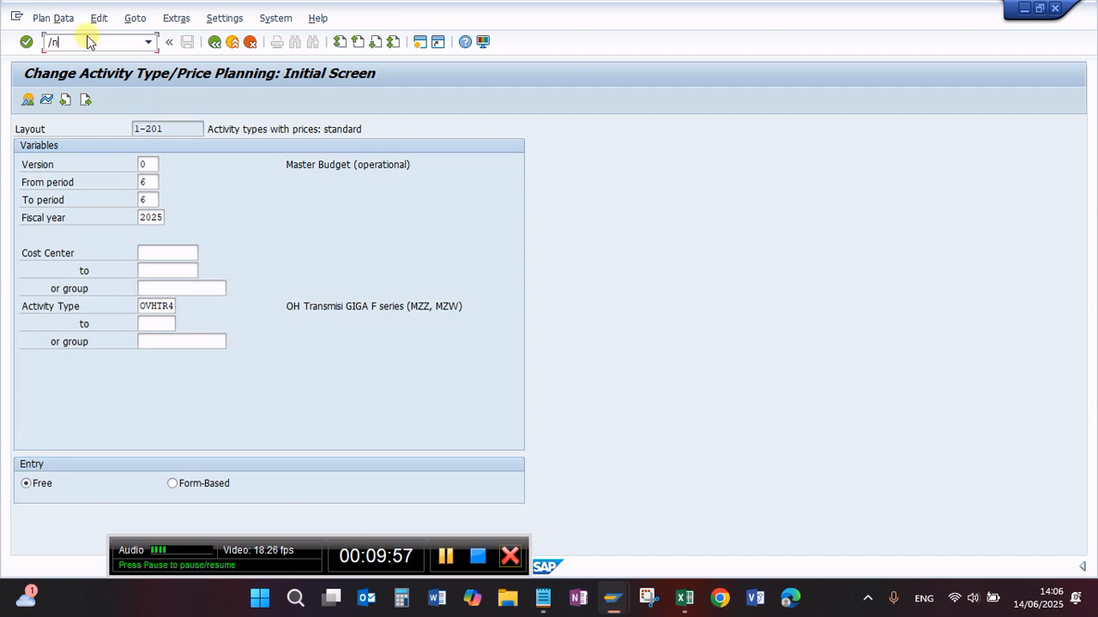
text(/ncr03)
key(Return)
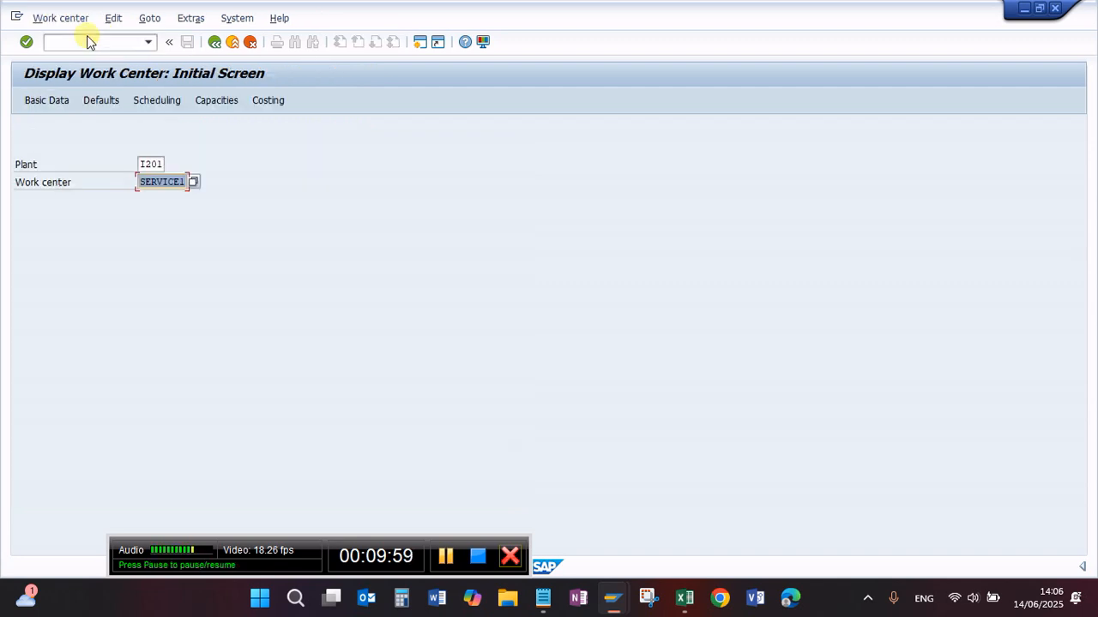
key(Return)
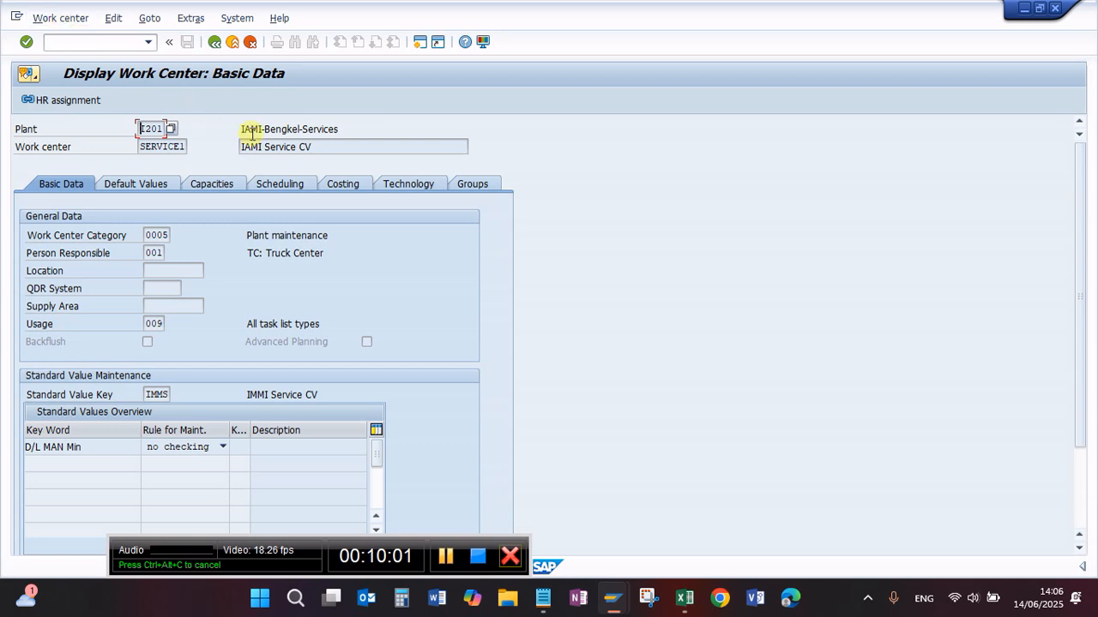
Step: Copy cost center A-108-1158 from the costing data of work center SERVICE1
click(343, 185)
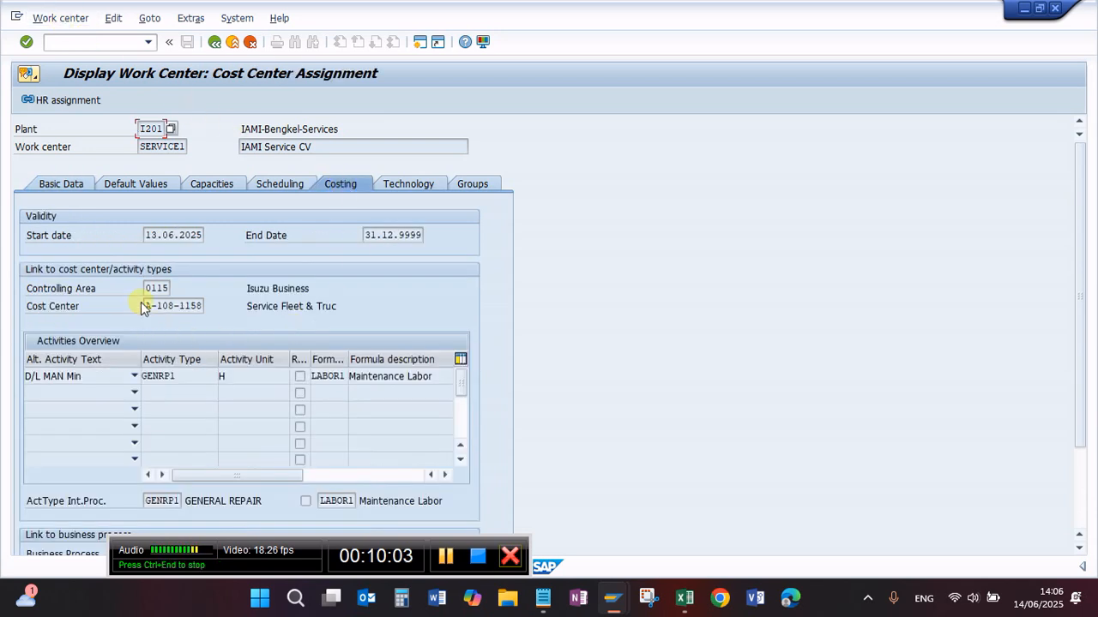
drag(141, 306, 229, 315)
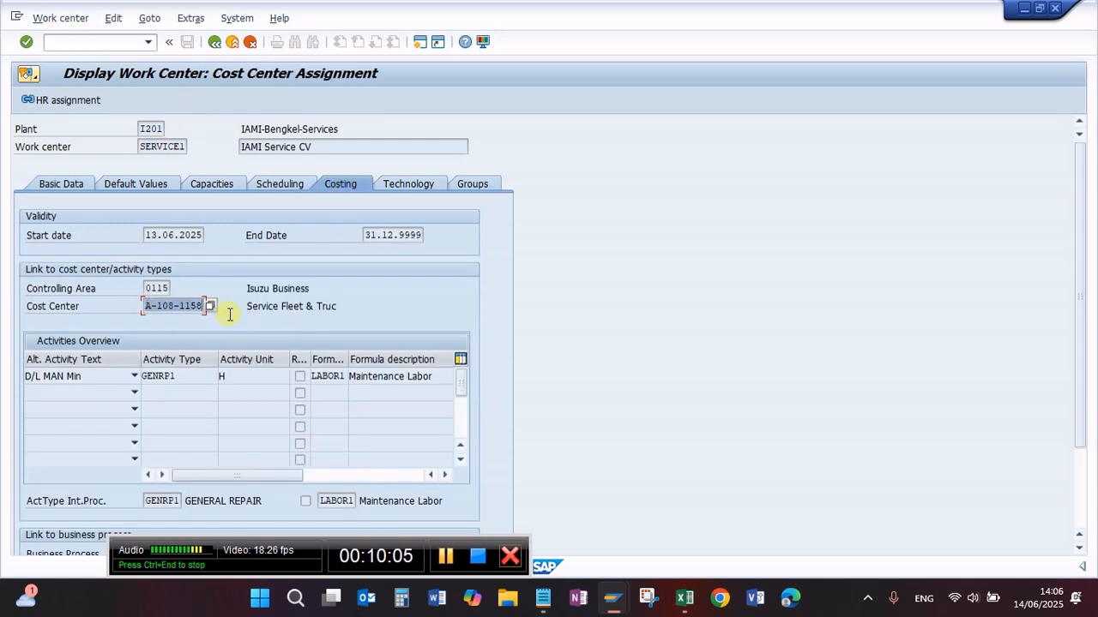
key(ctrl+c)
click(70, 48)
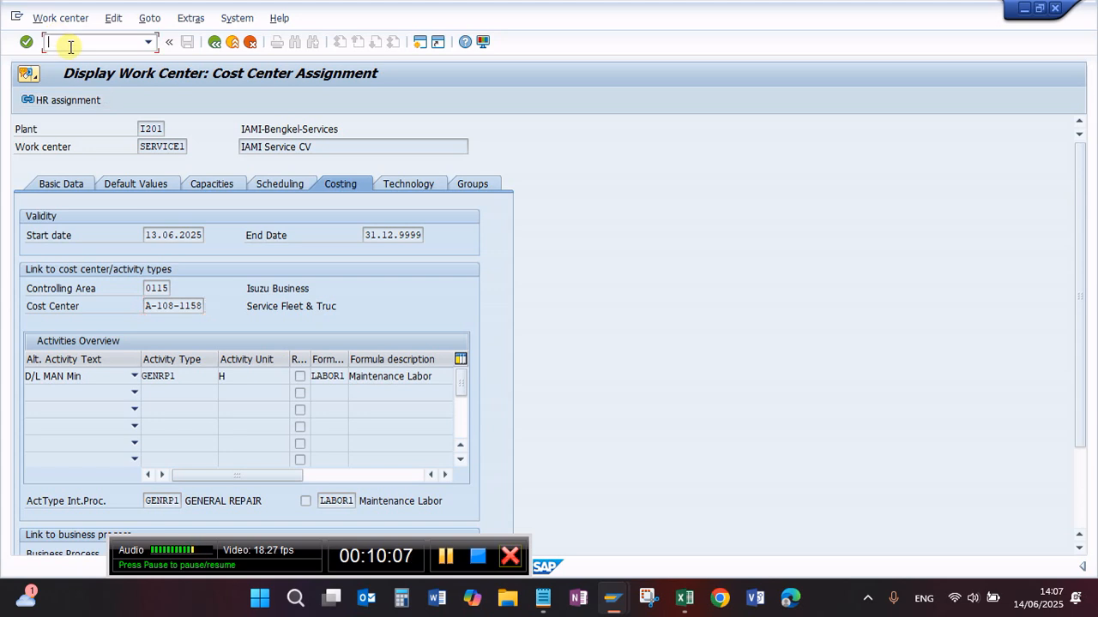
Step: Switch to transaction KP26 and choose planning version 0, Master Budget (operational)
text(/nkp26)
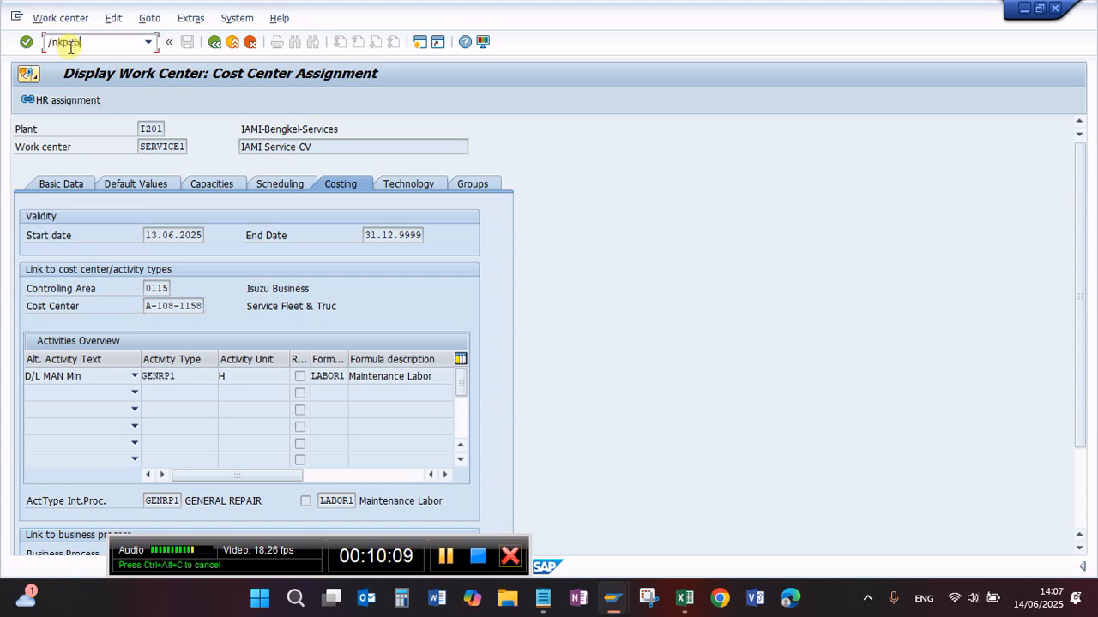
key(Return)
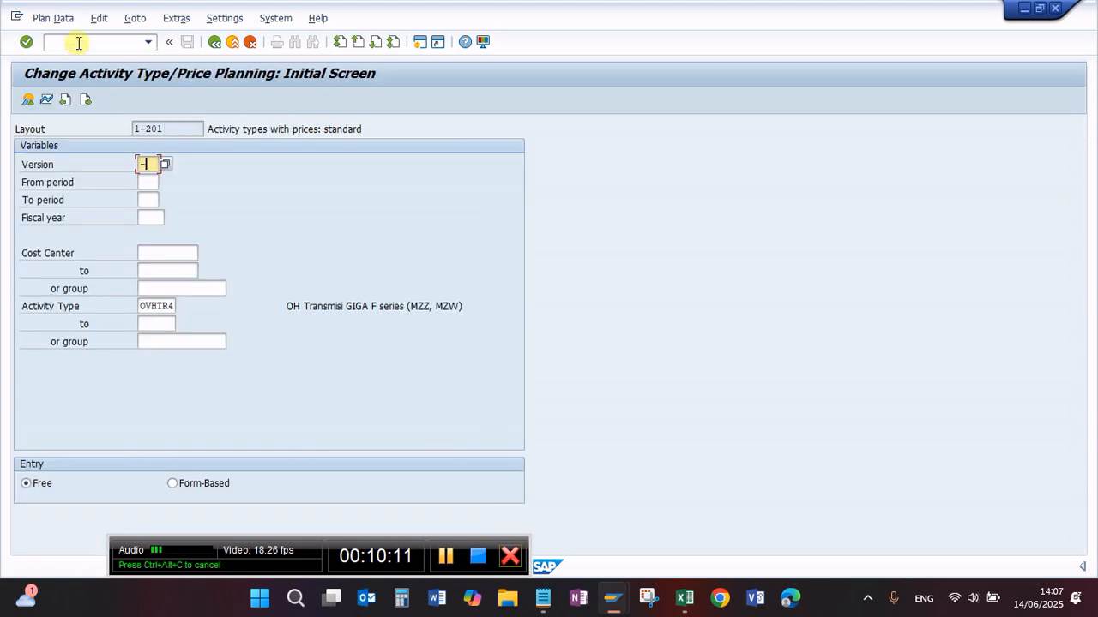
text(0)
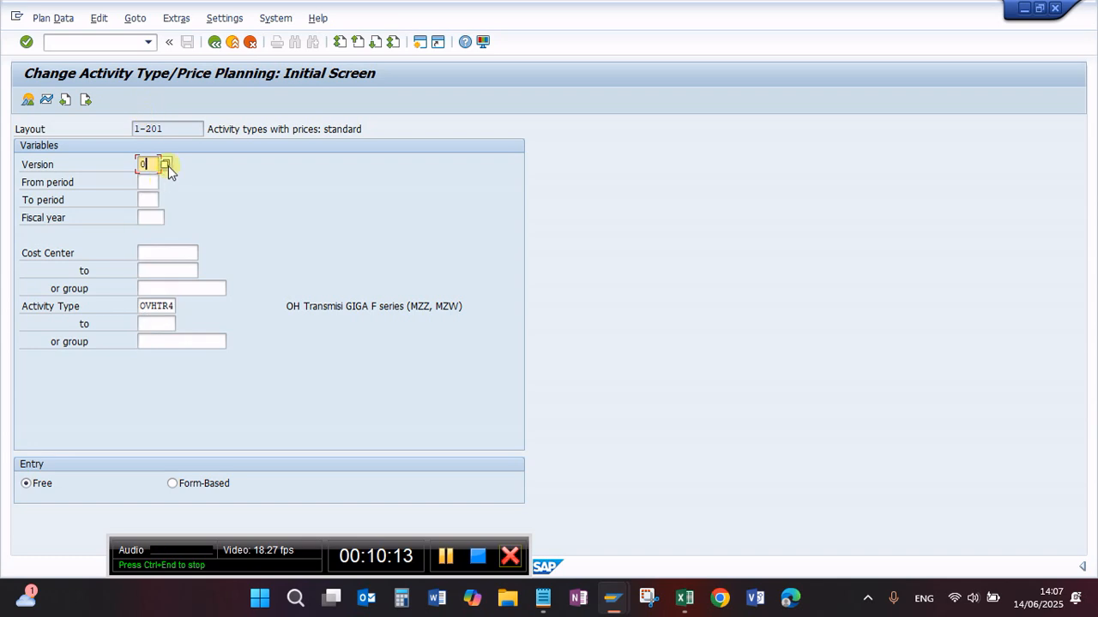
key(F4)
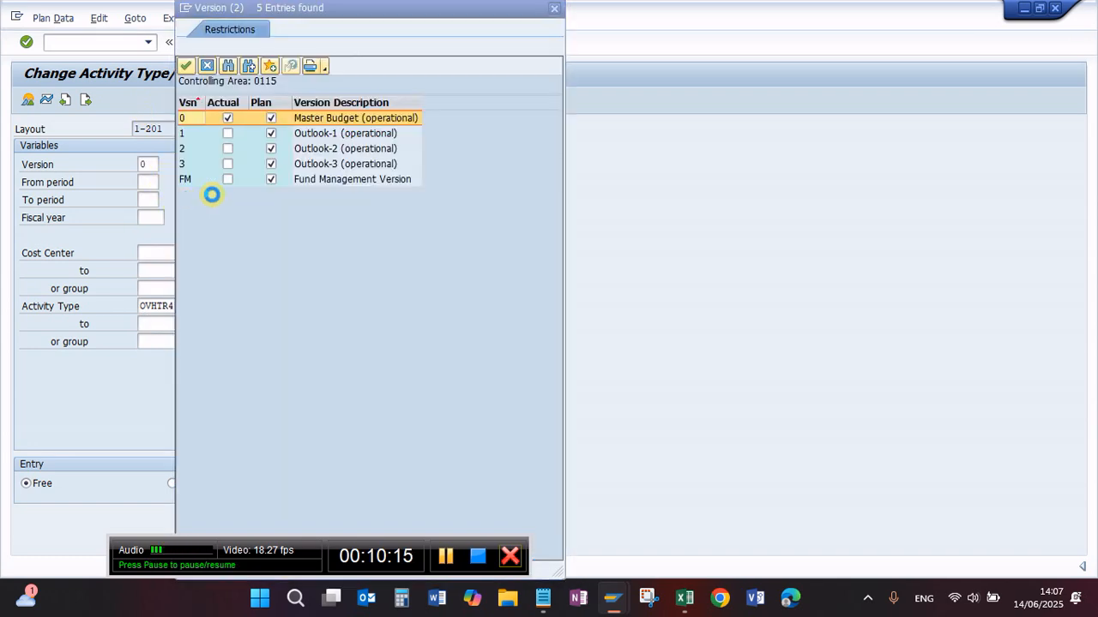
click(190, 119)
Step: Set the planning range from period 6 to period 6 in fiscal year 2025
click(147, 181)
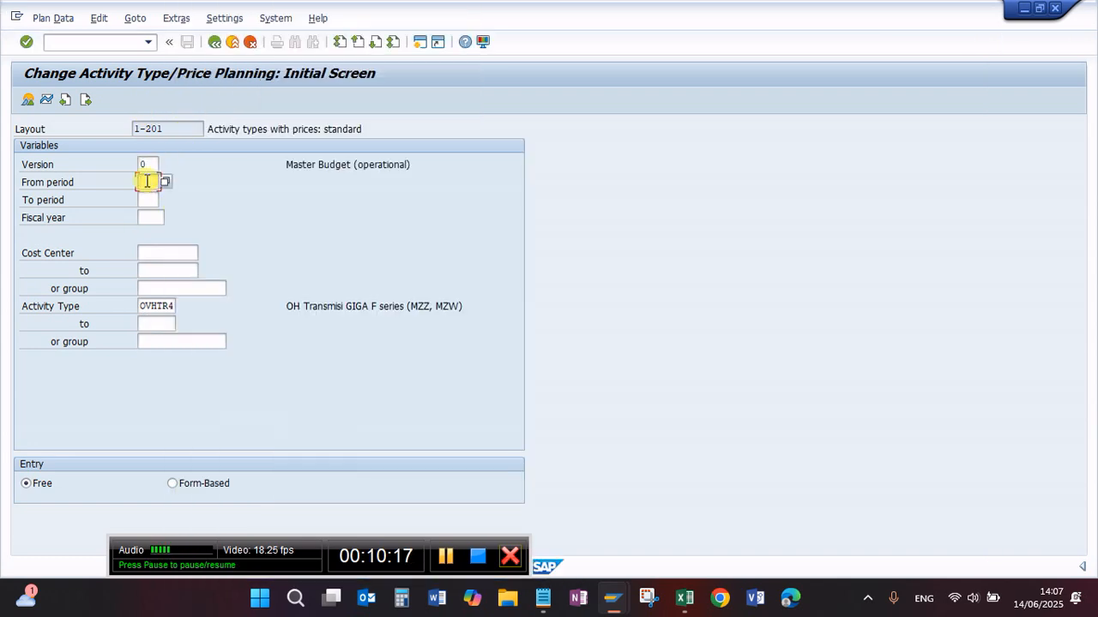
text(6)
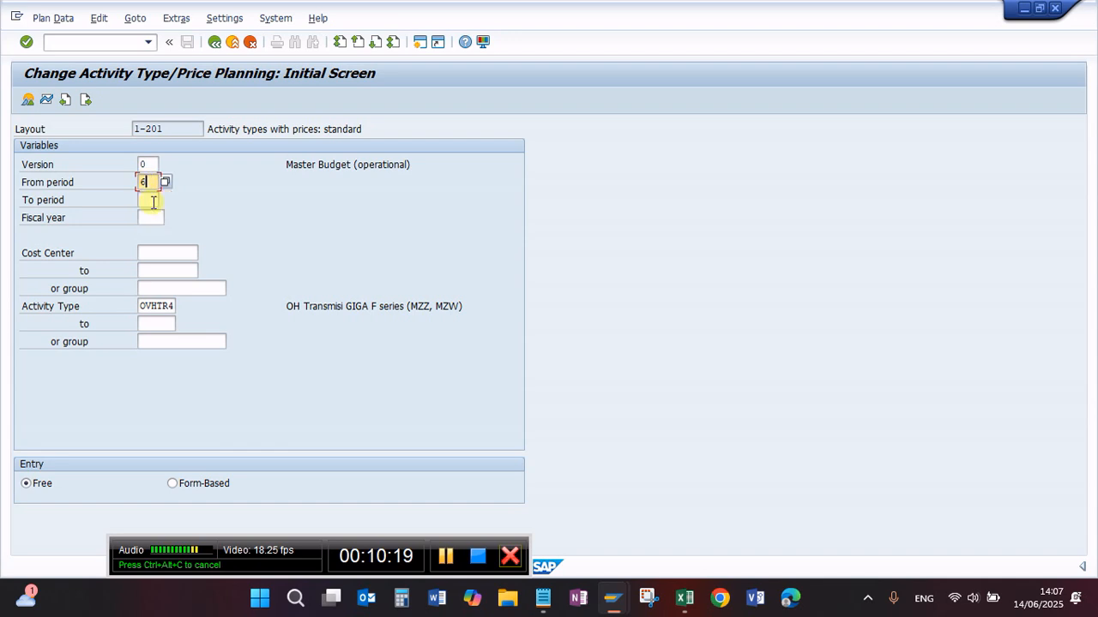
click(148, 200)
text(6)
click(154, 218)
text(2)
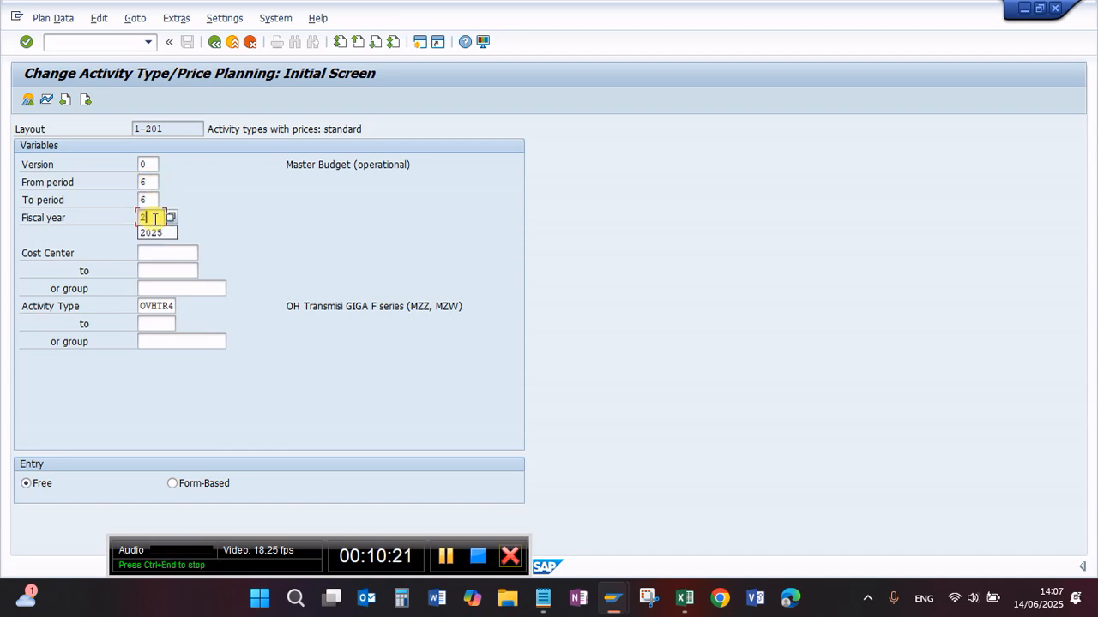
text(025)
Step: Fill in the copied cost center A-108-1158 and clear activity type OVHTR4 from the planning selection
click(160, 252)
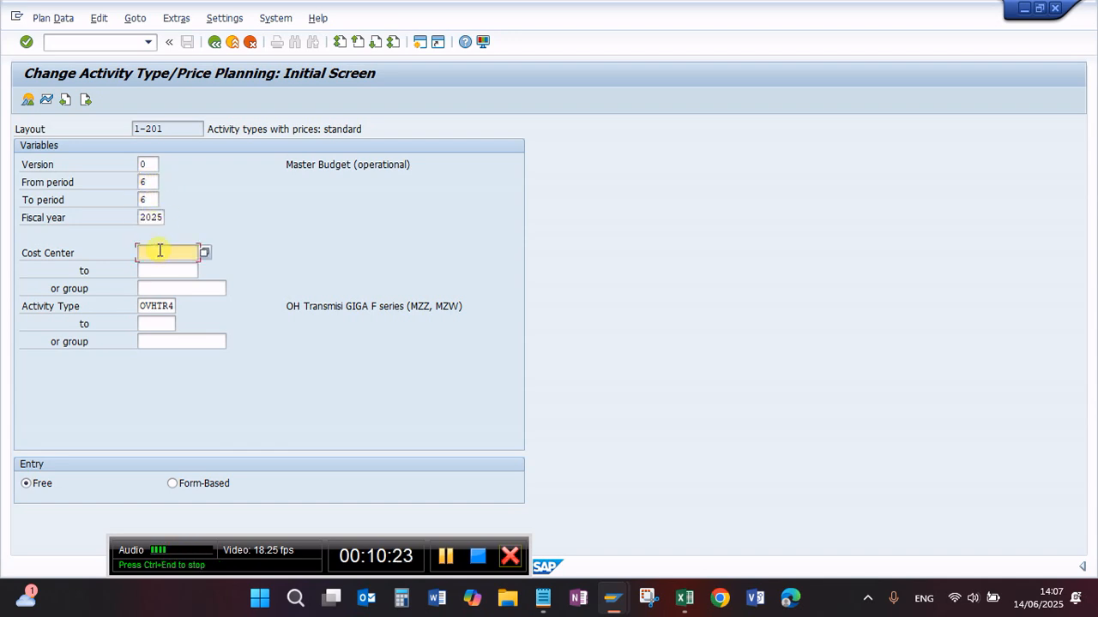
key(ctrl+v)
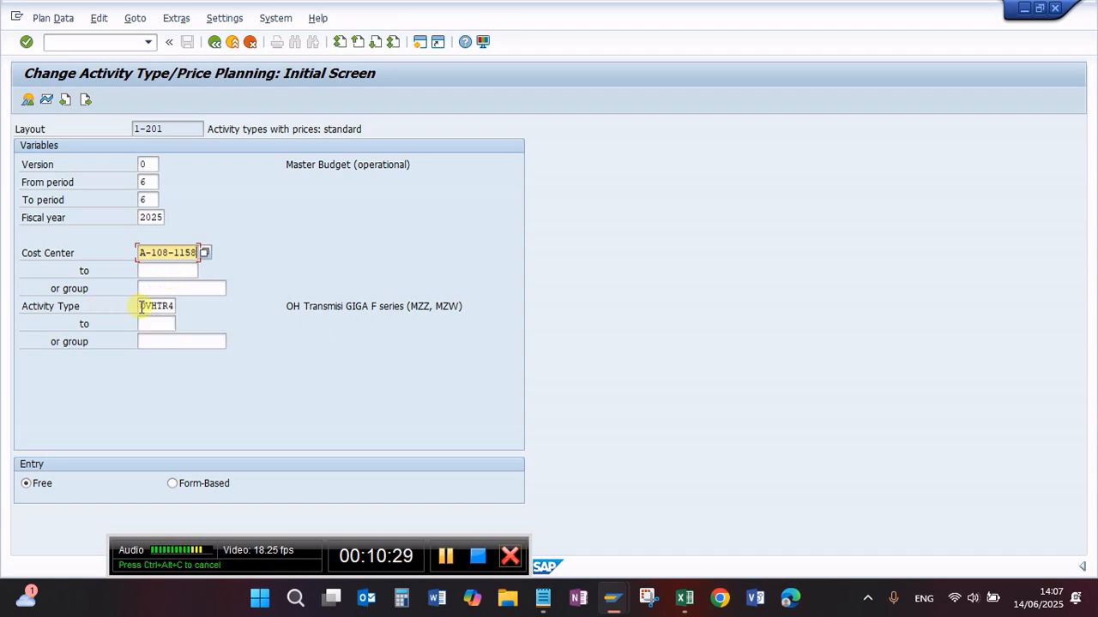
double_click(142, 306)
key(Delete)
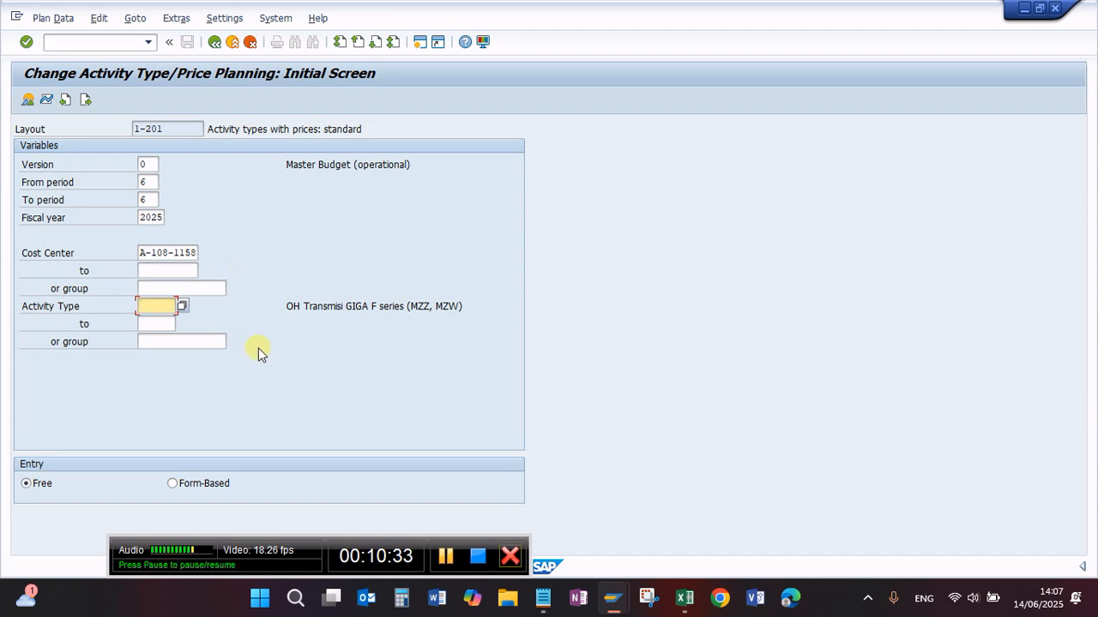
Step: Copy activity type OVHEN1 from operation 0010 of the general task list into the price planning selection as its starting activity type
mouse_move(613, 601)
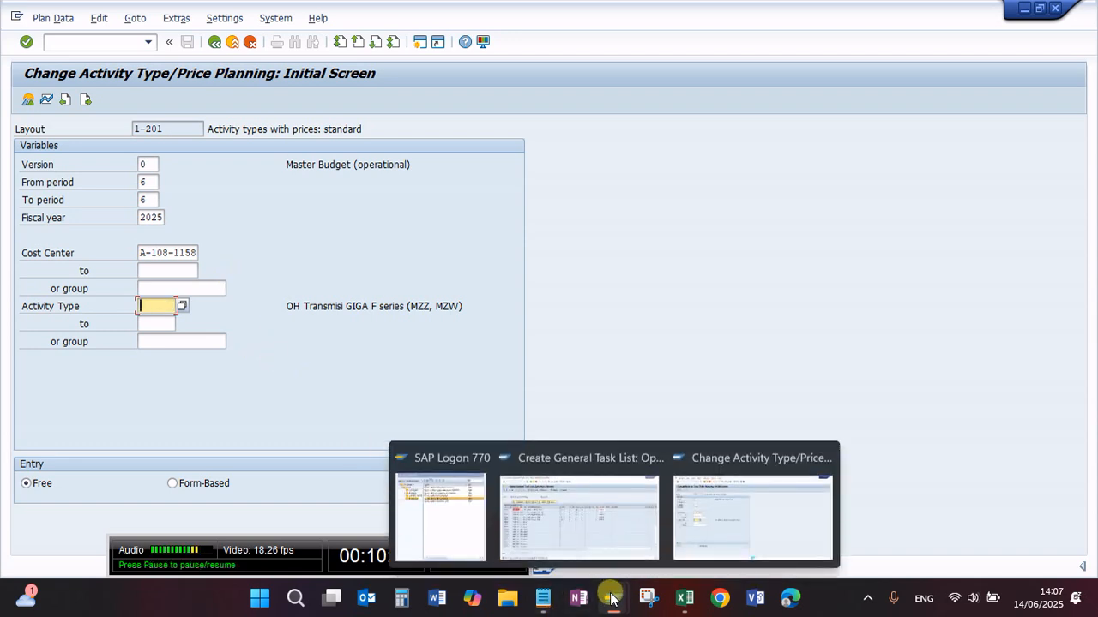
click(610, 518)
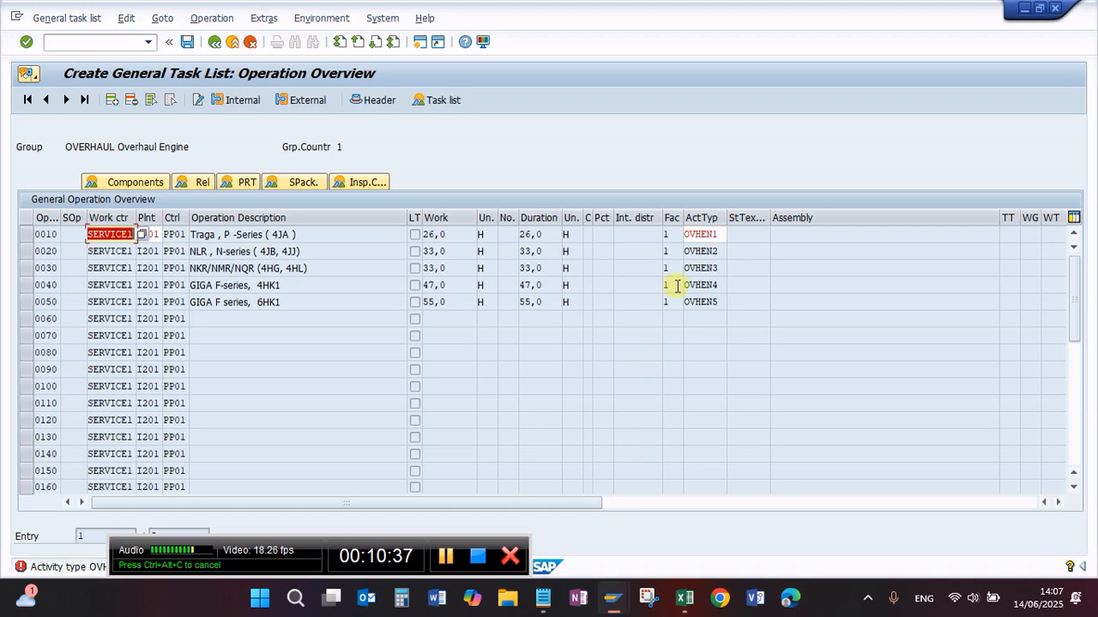
click(719, 236)
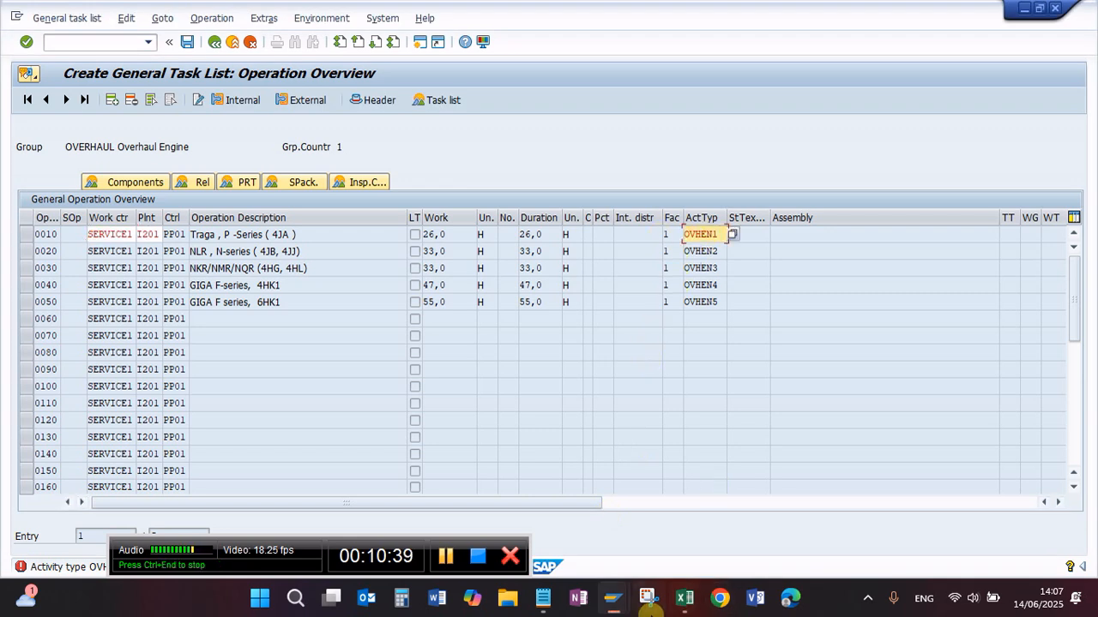
mouse_move(611, 598)
click(664, 559)
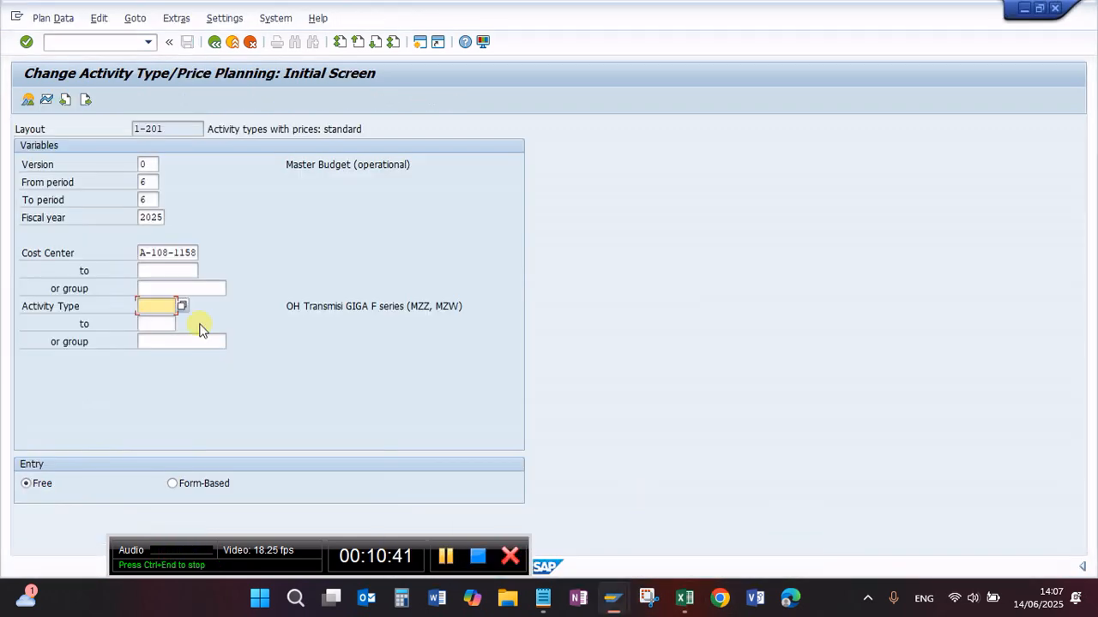
key(ctrl+v)
Step: Set the end of the activity type range to OVHEN5
click(170, 323)
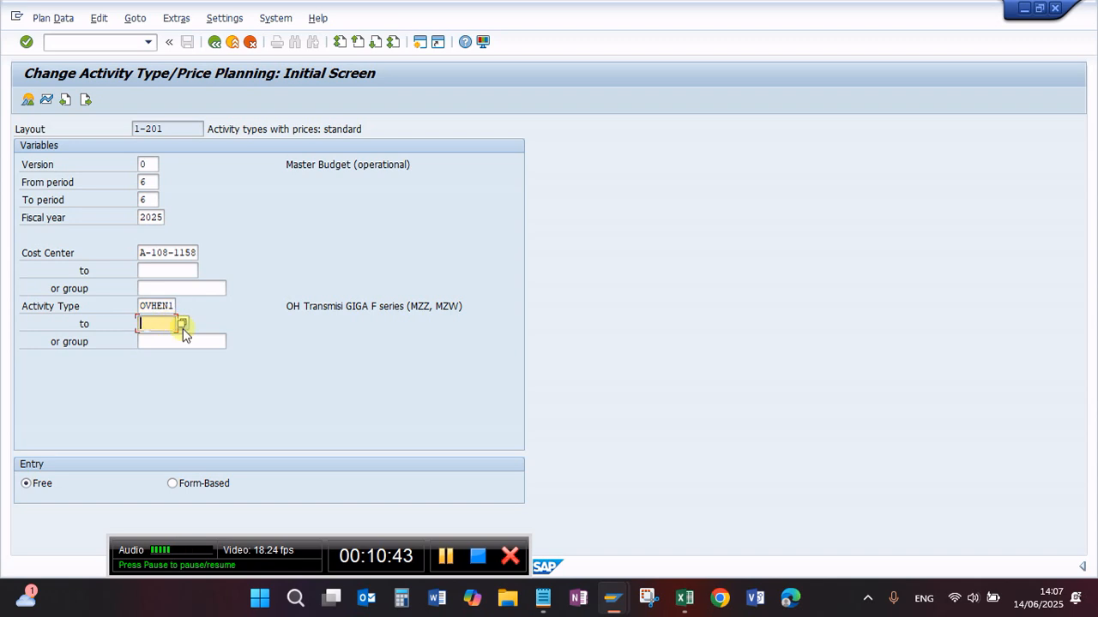
mouse_move(612, 597)
click(591, 523)
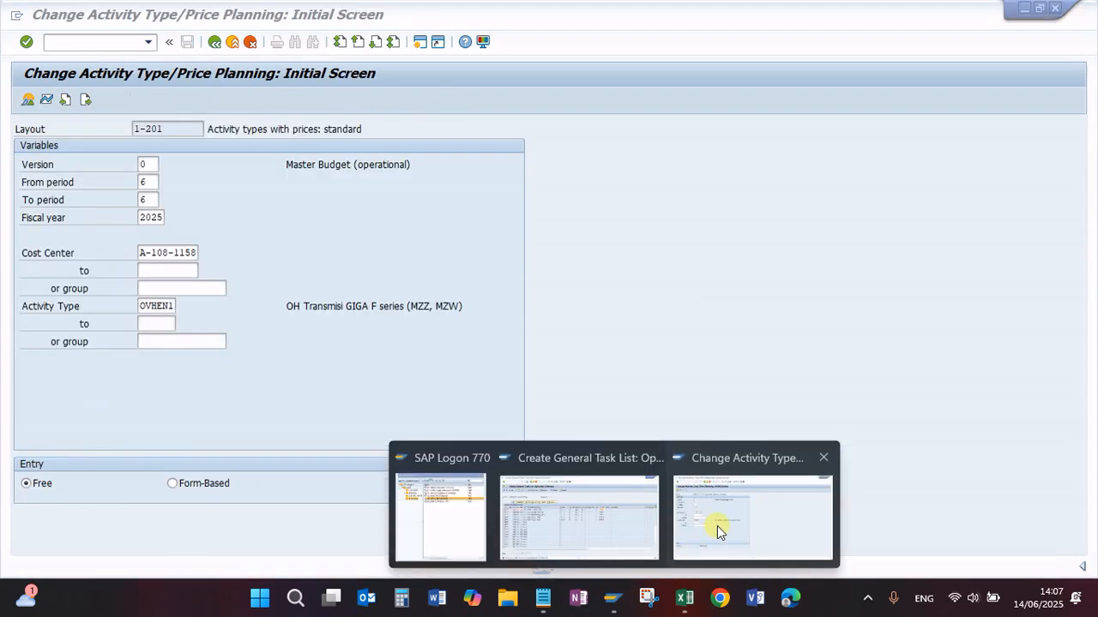
click(712, 527)
key(ctrl+v)
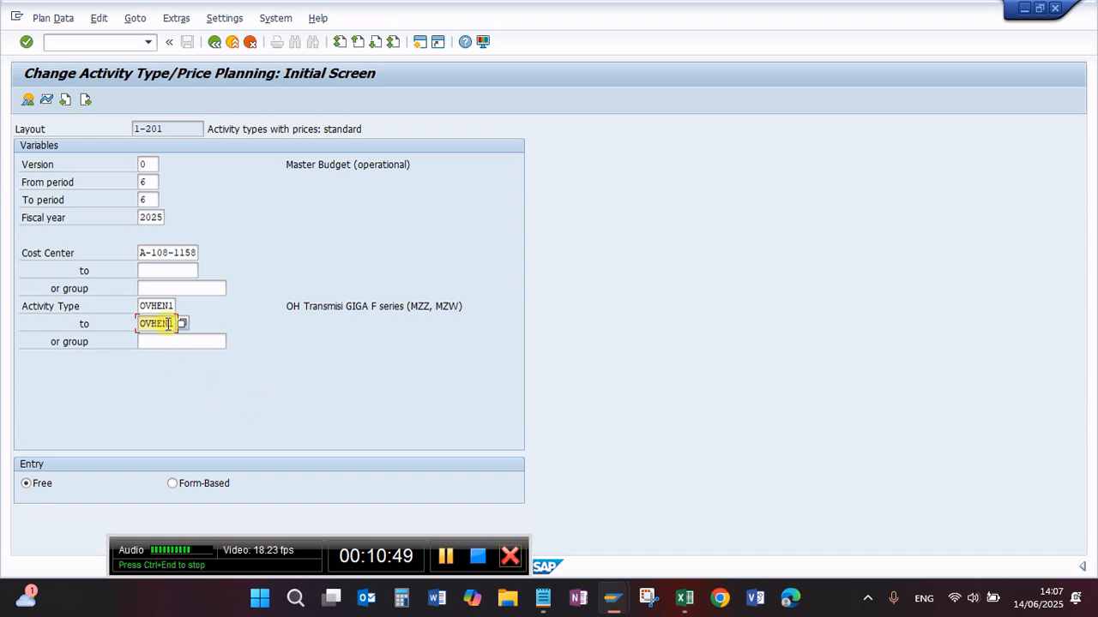
key(BackSpace)
text(5)
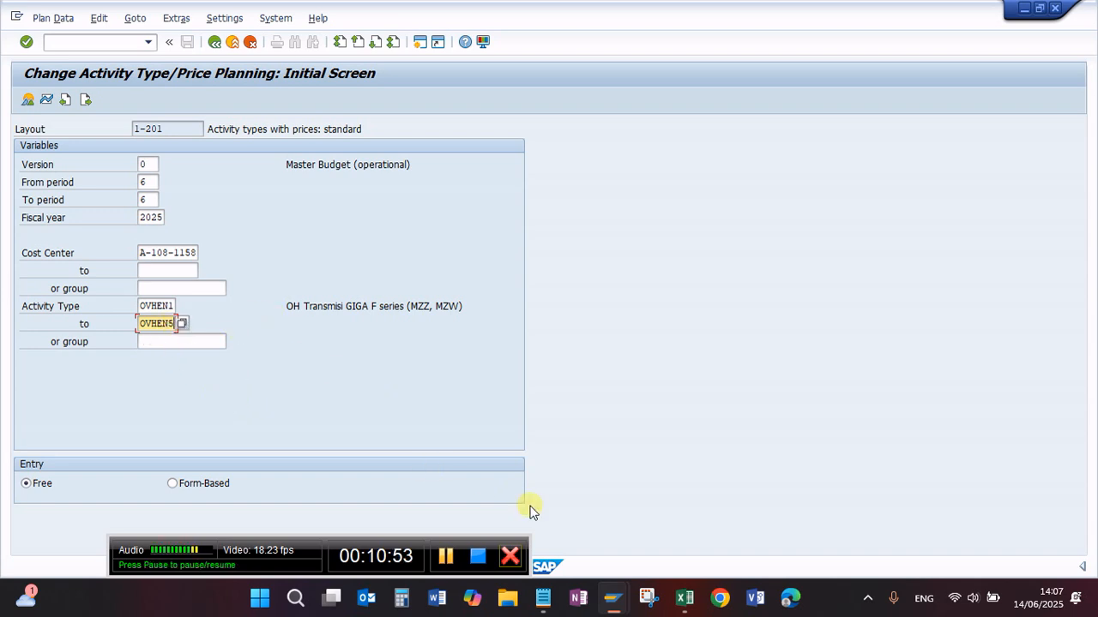
Step: Check the engine overhaul activity codes OVHEN1 to OVHEN5 in the Excel price list, and return to the price planning session
mouse_move(611, 603)
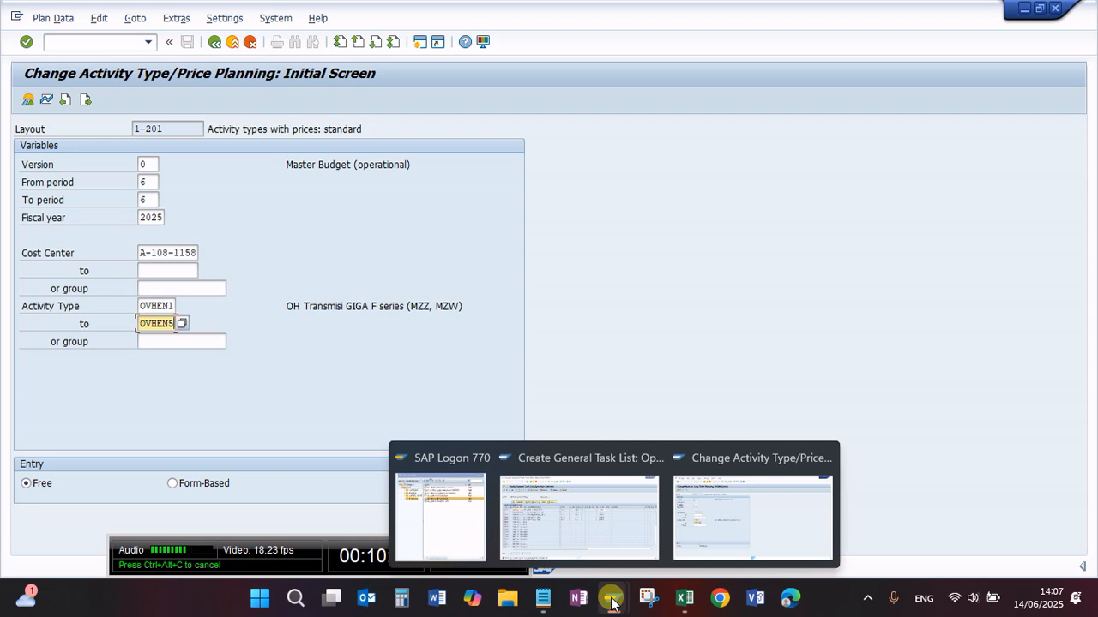
click(685, 598)
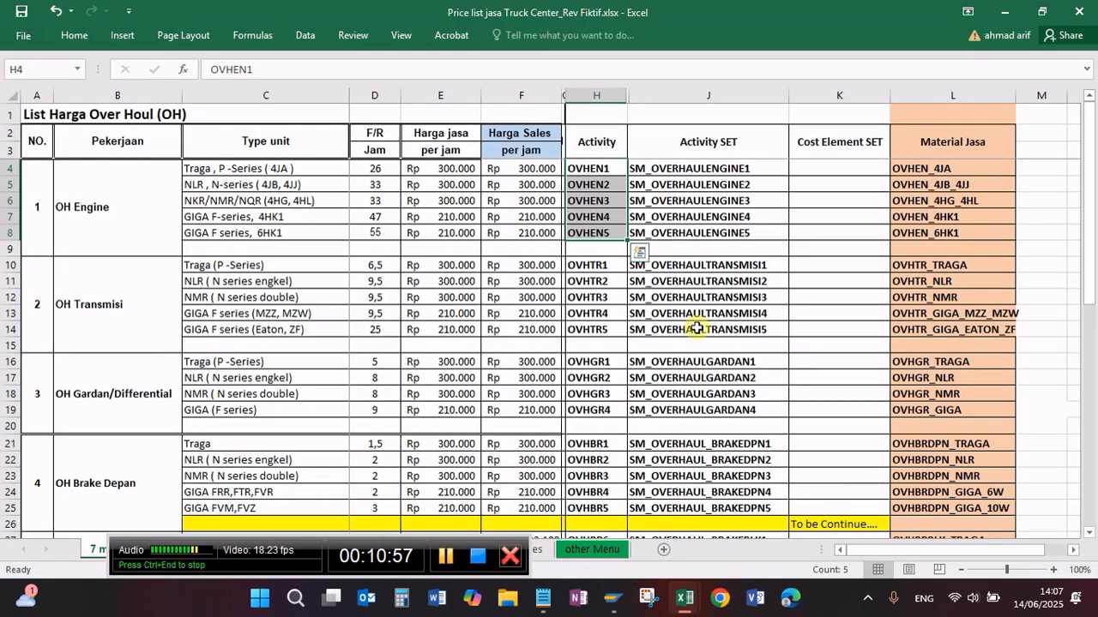
click(591, 167)
click(594, 199)
click(600, 231)
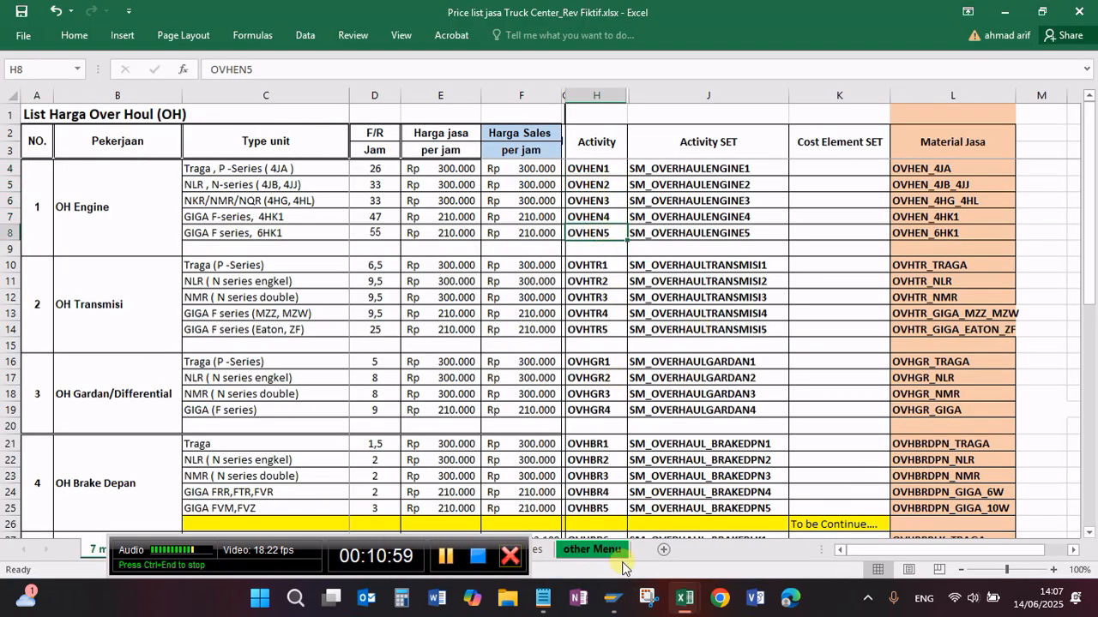
mouse_move(611, 602)
click(702, 508)
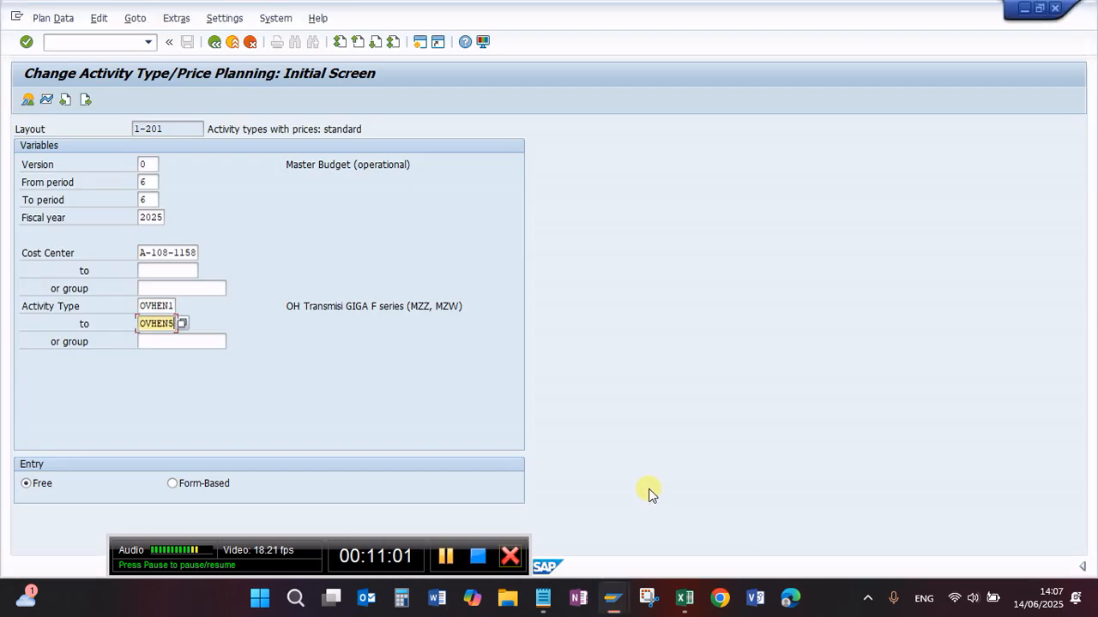
Step: Validate the planning selection, open its overview screen, and slightly widen the activity type column
key(Return)
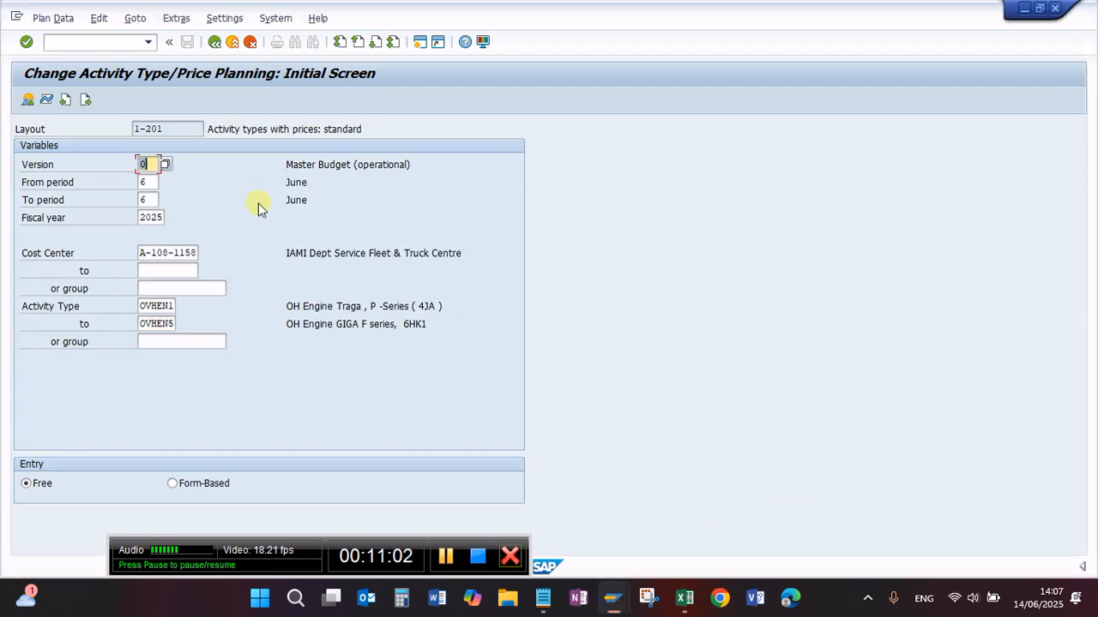
click(28, 99)
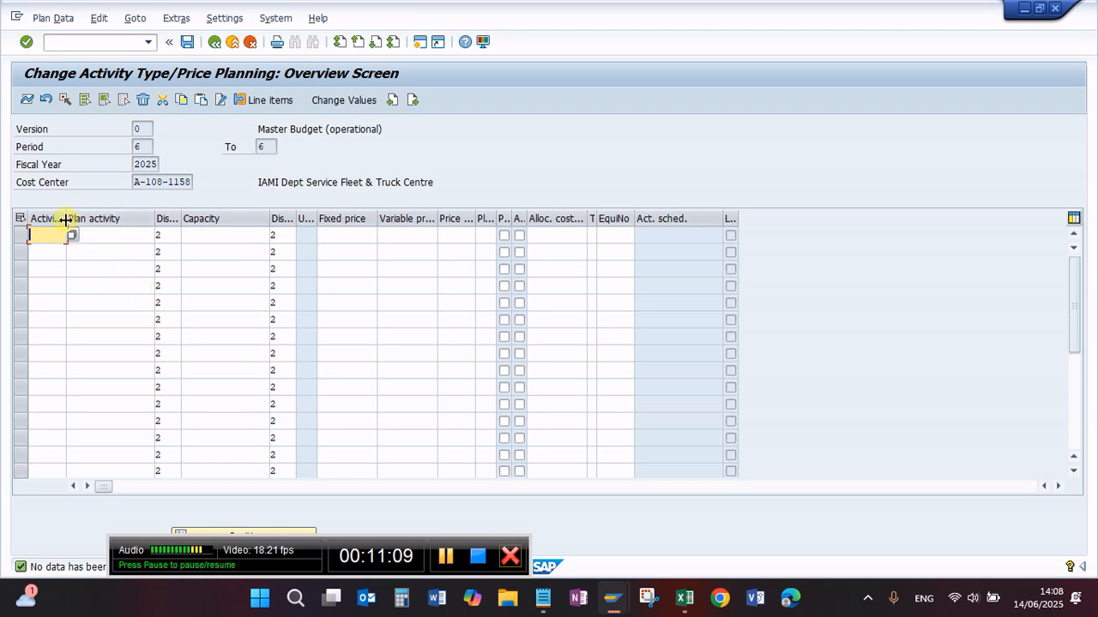
drag(65, 220, 72, 219)
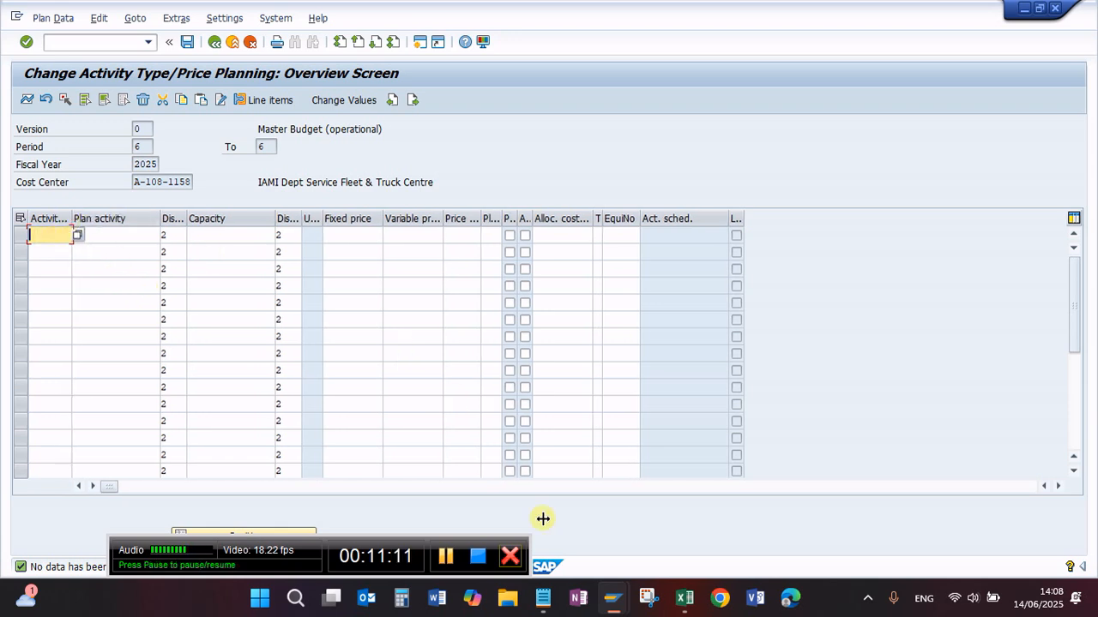
Step: Copy activity codes OVHEN1 to OVHEN5 from H4:H8 of the Excel price list into the activity type column of the planning overview
mouse_move(683, 607)
click(639, 514)
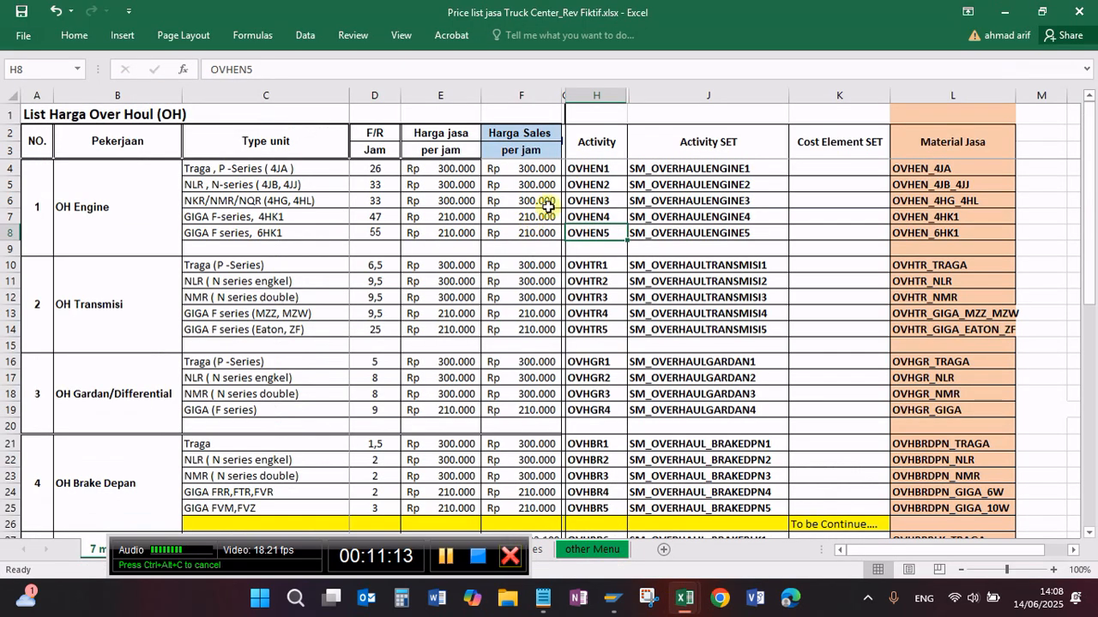
click(589, 168)
key(shift+Down)
key(shift+Down)
key(shift+Down)
key(shift+Down)
key(shift+Down)
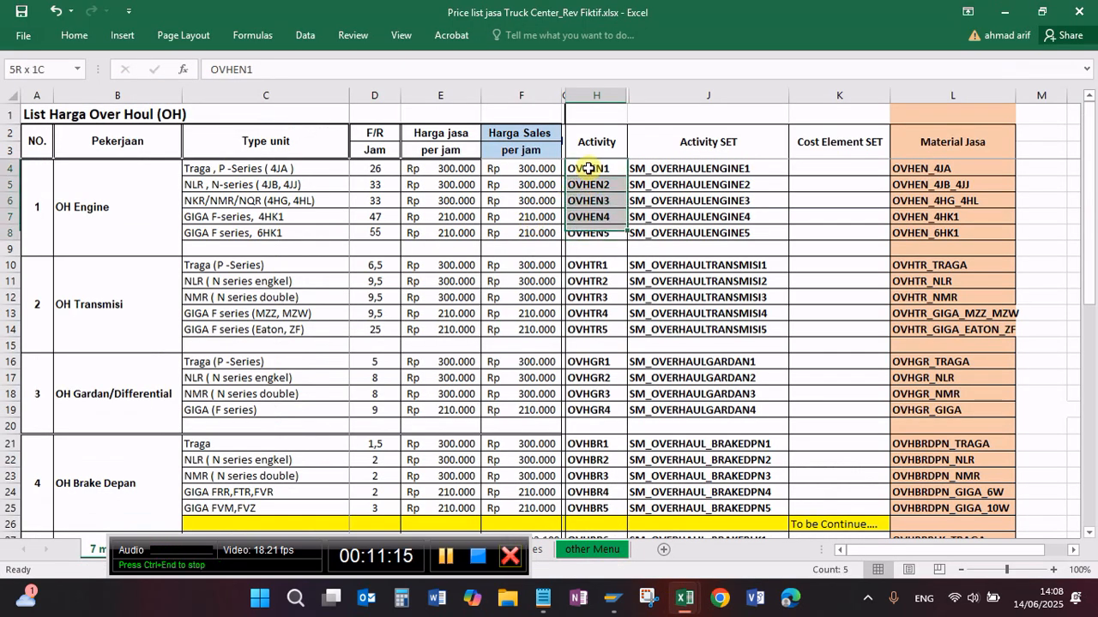
key(shift+Up)
key(ctrl+c)
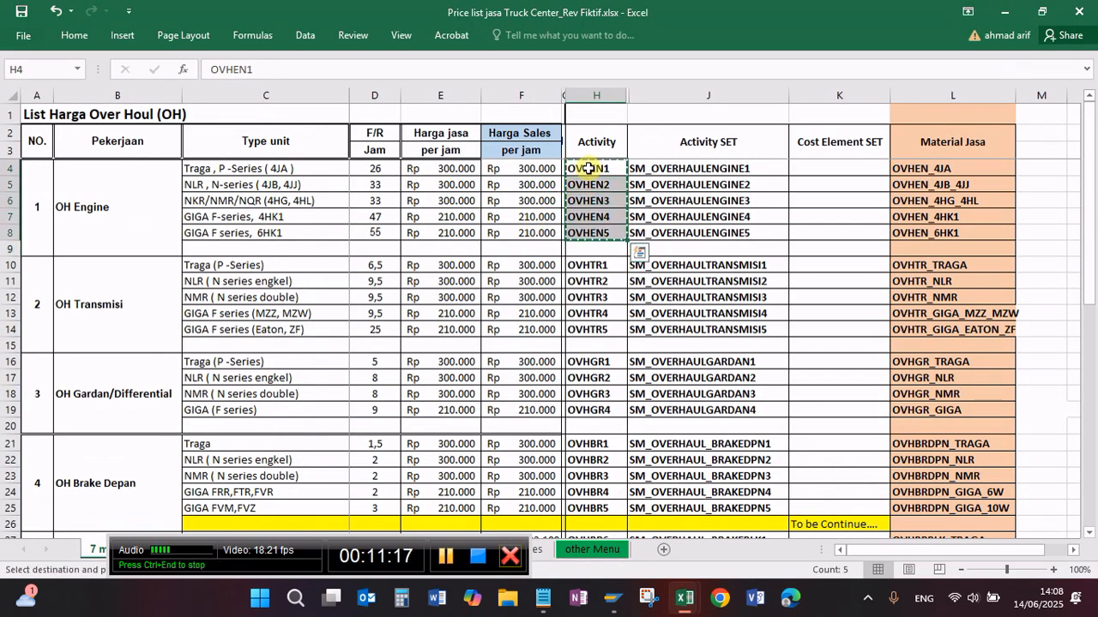
mouse_move(611, 598)
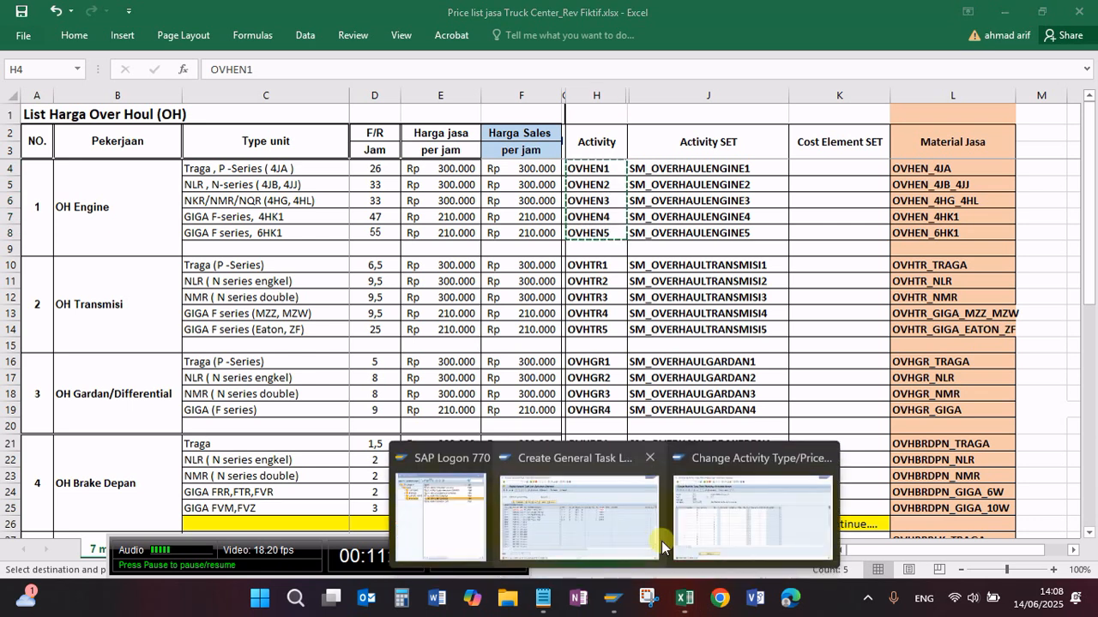
click(683, 516)
key(ctrl+v)
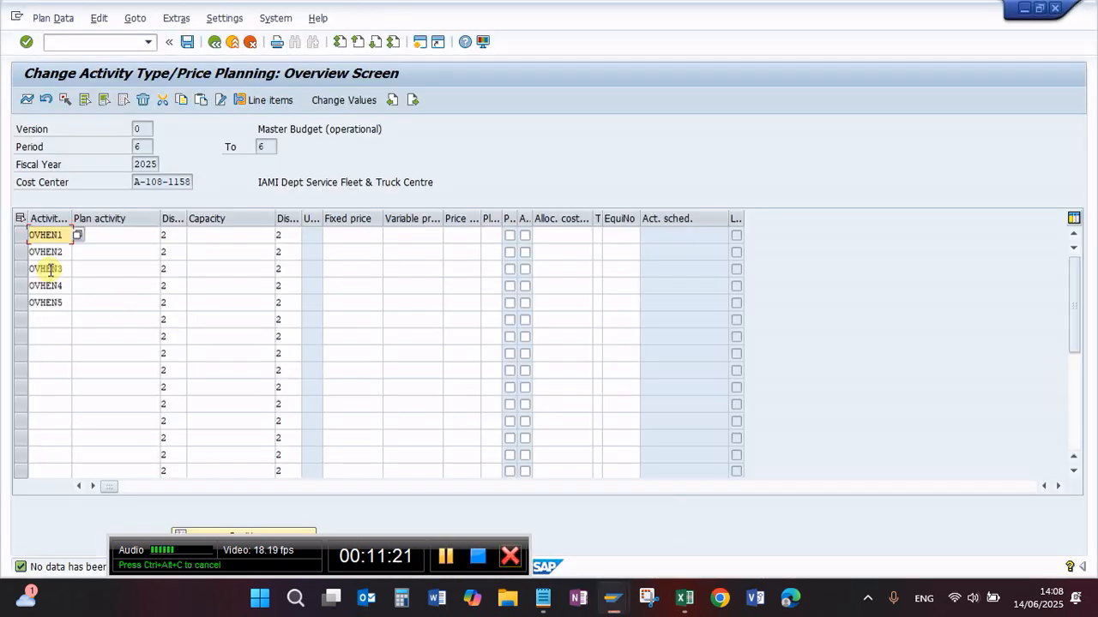
Step: Check the OVHEN1 sales price per hour in the Excel price list and enter 300000 as its plan activity in the planning overview
click(103, 235)
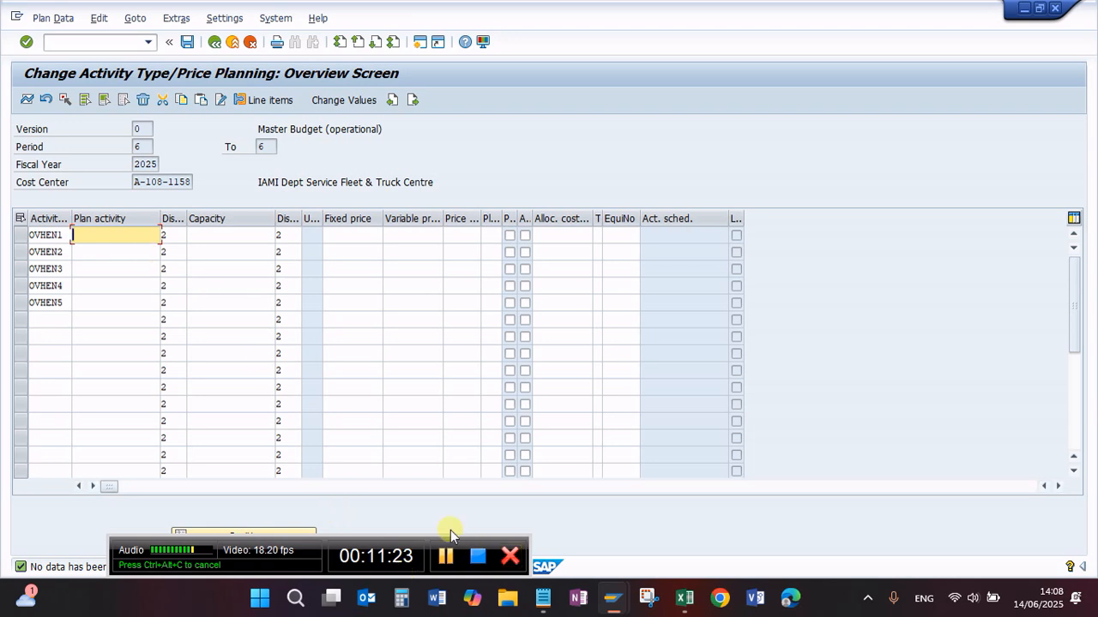
mouse_move(682, 599)
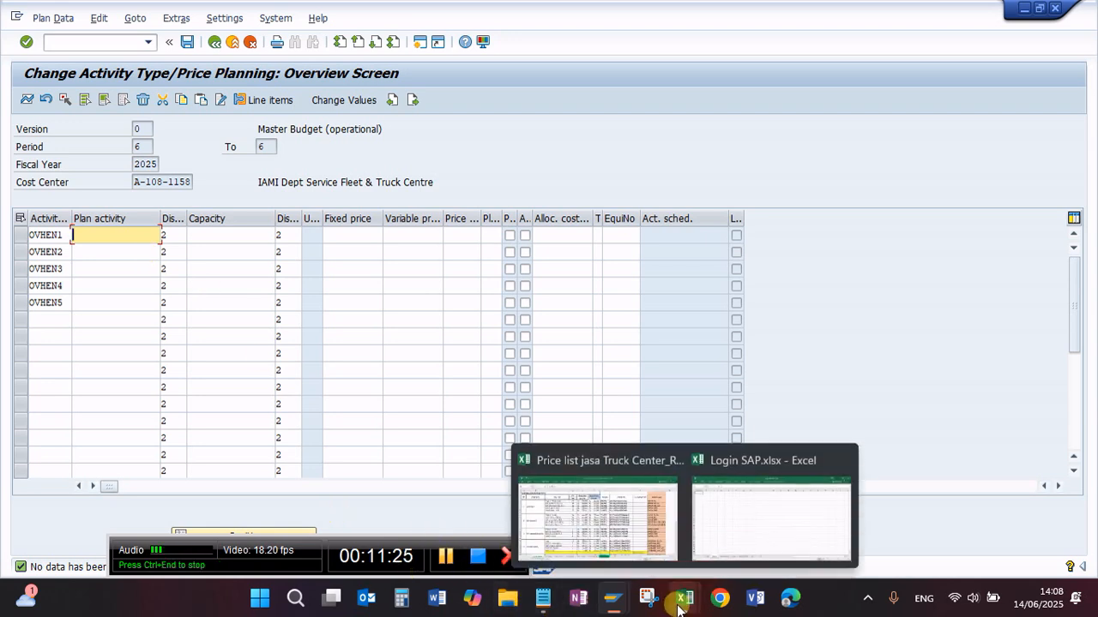
click(650, 509)
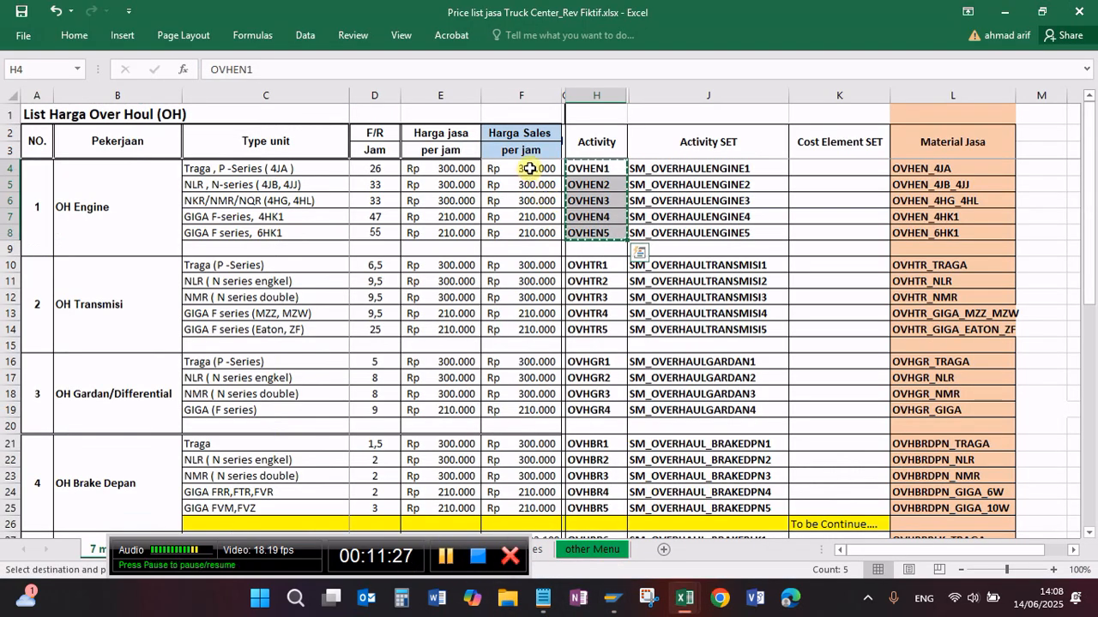
mouse_move(612, 600)
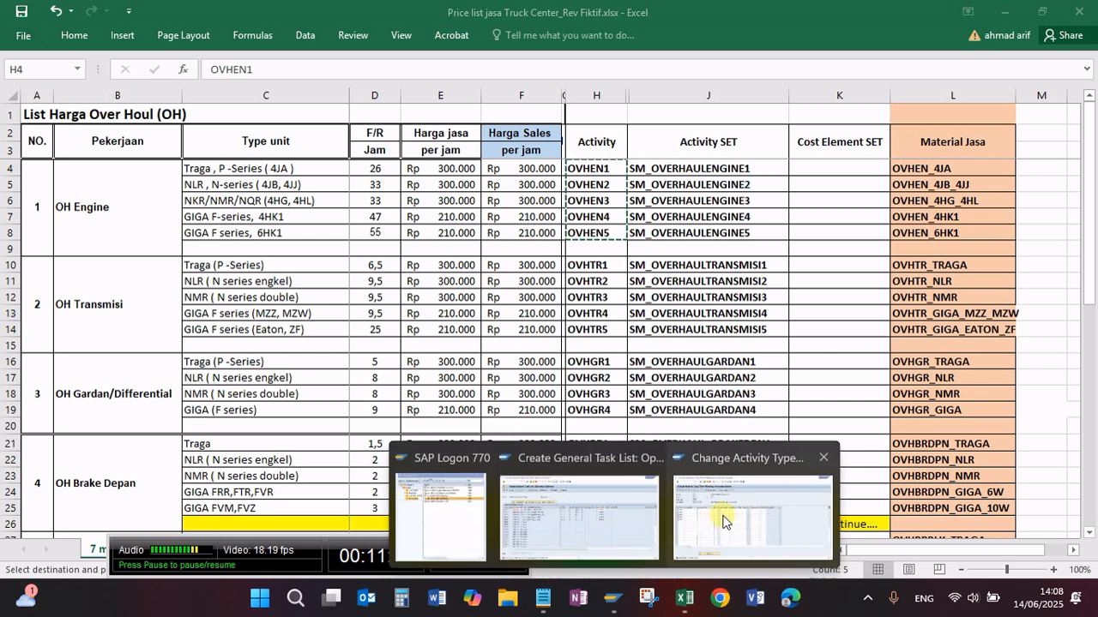
click(776, 506)
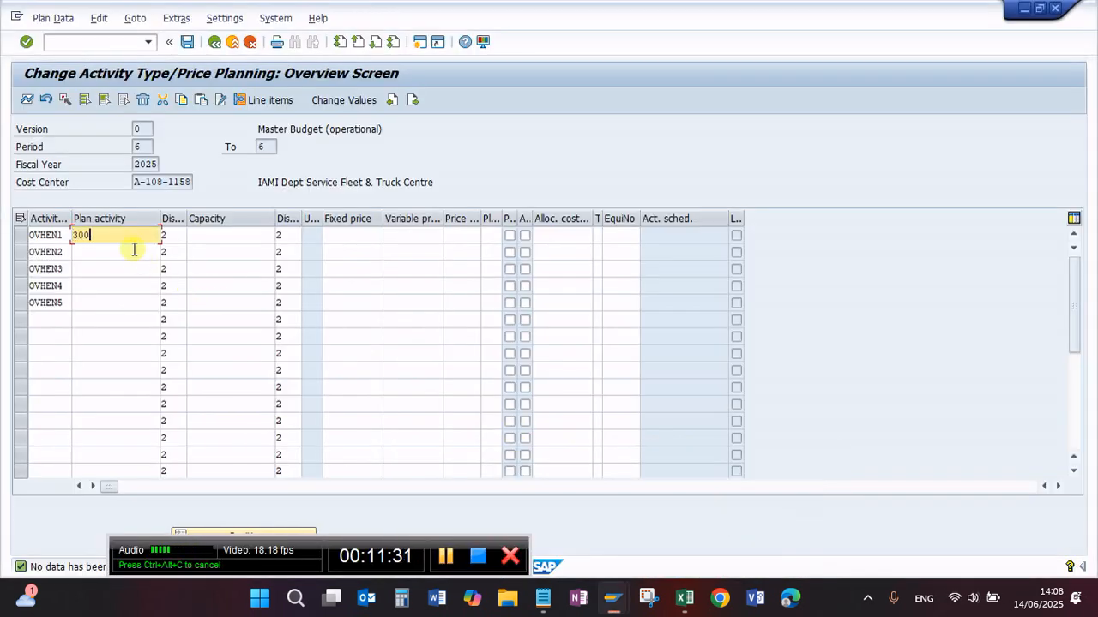
text(300.000.000)
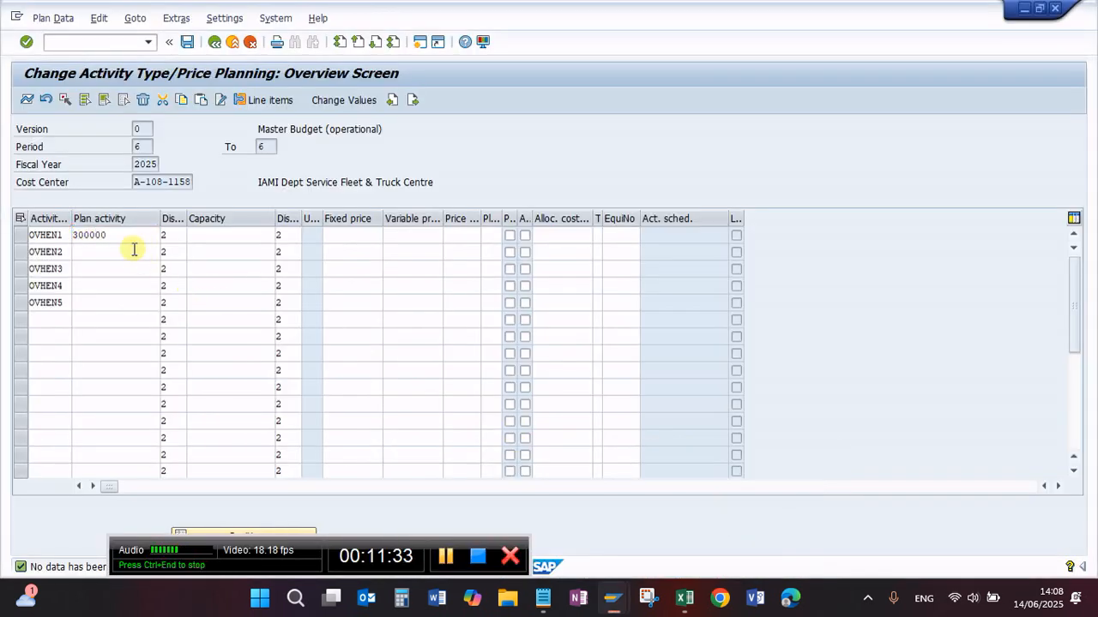
key(Return)
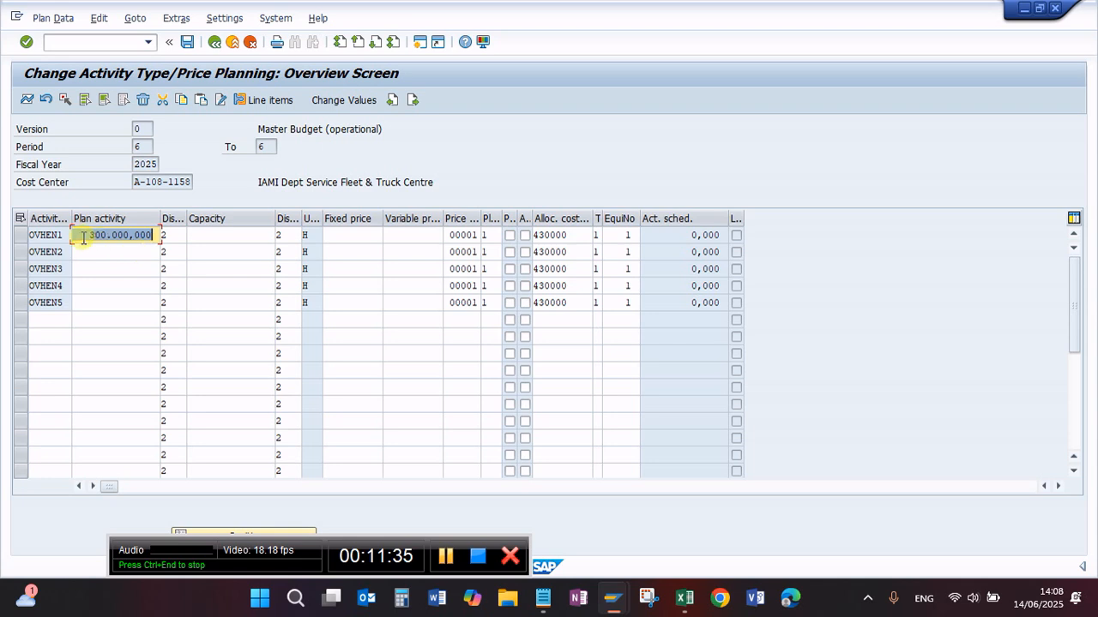
Step: Fill the plan activity of OVHEN2 and OVHEN3 with 300.000,000
click(107, 256)
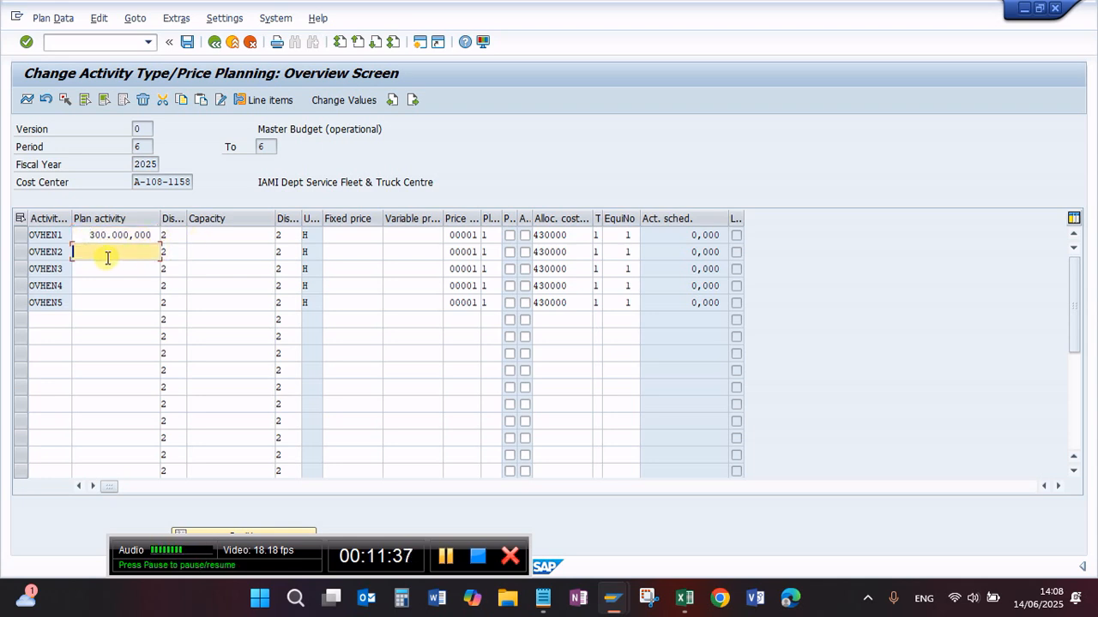
click(101, 266)
key(ctrl+v)
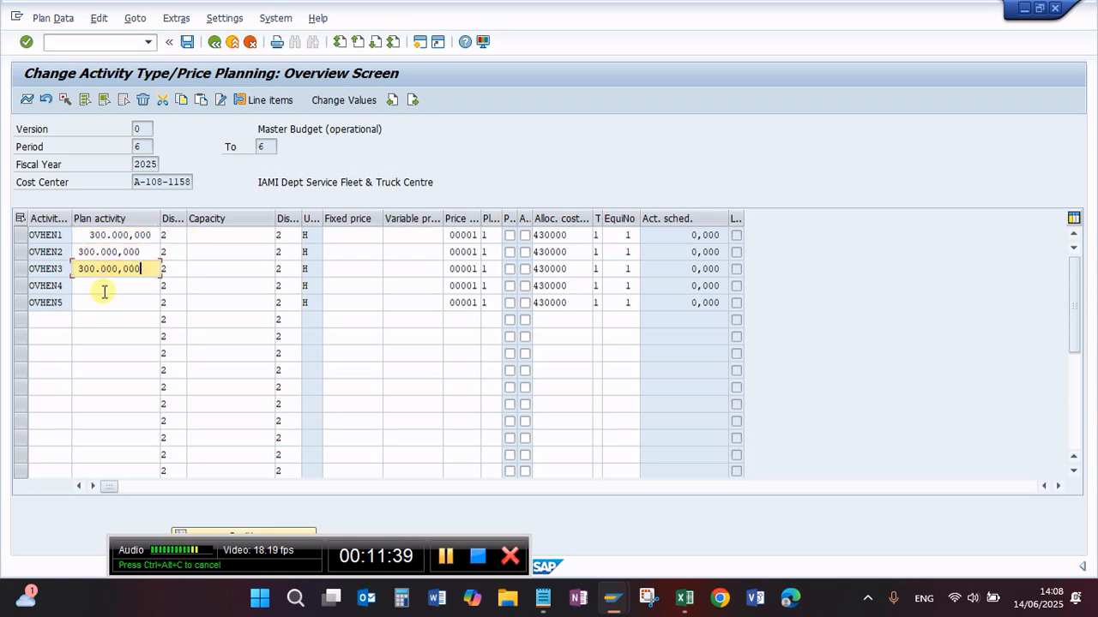
Step: Check the OVHEN4 and OVHEN5 sales prices in the Excel price list and enter 210000 as plan activity for both
click(103, 287)
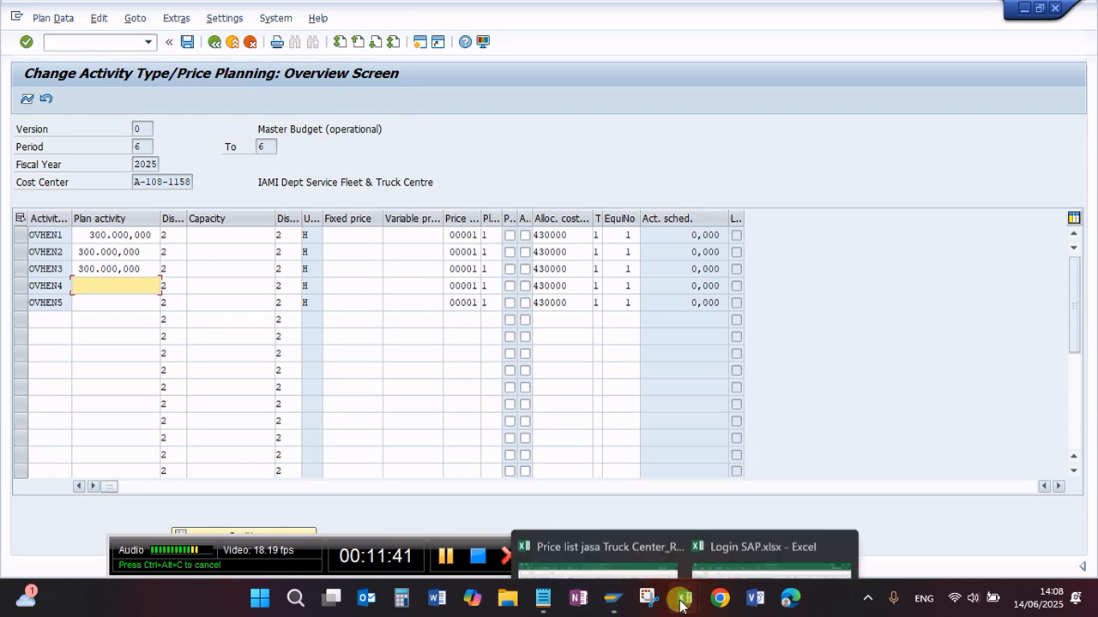
mouse_move(684, 598)
click(591, 504)
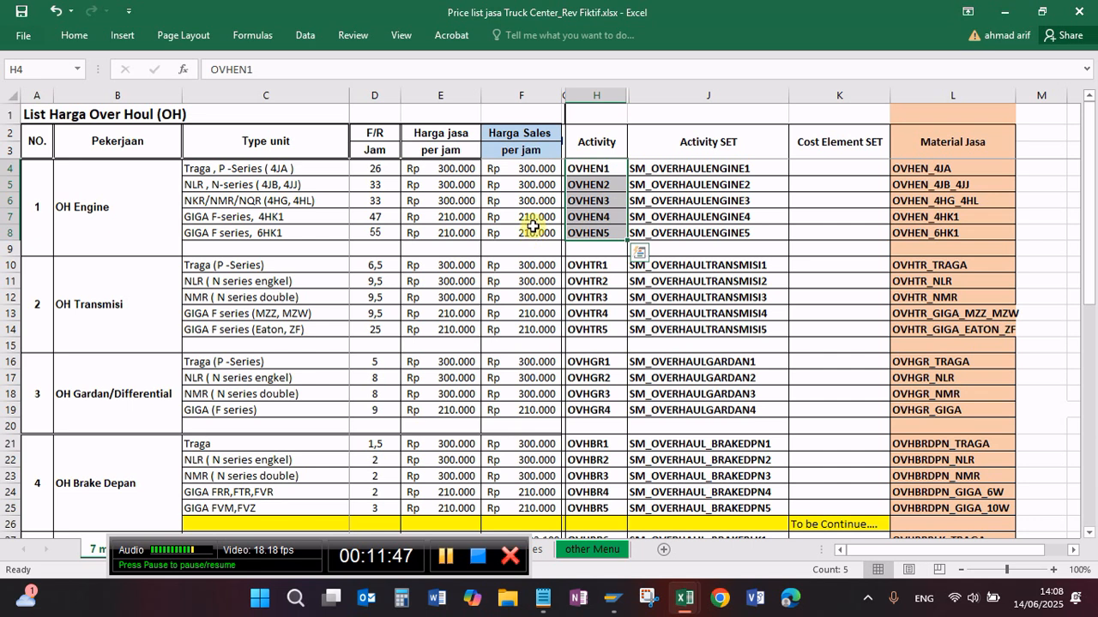
mouse_move(619, 609)
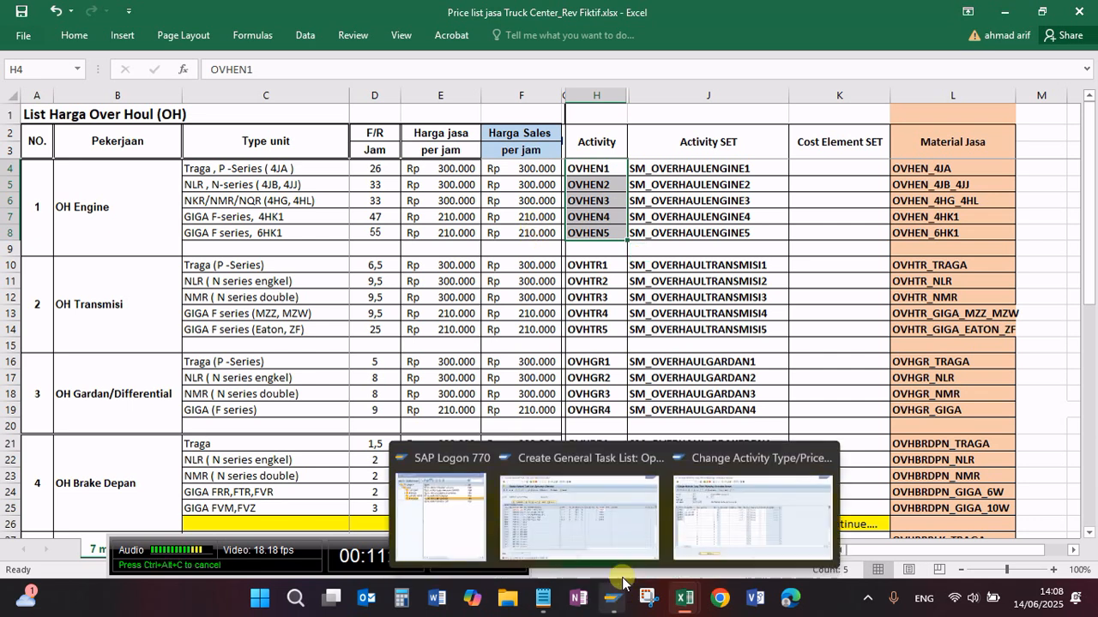
click(694, 521)
text(210000)
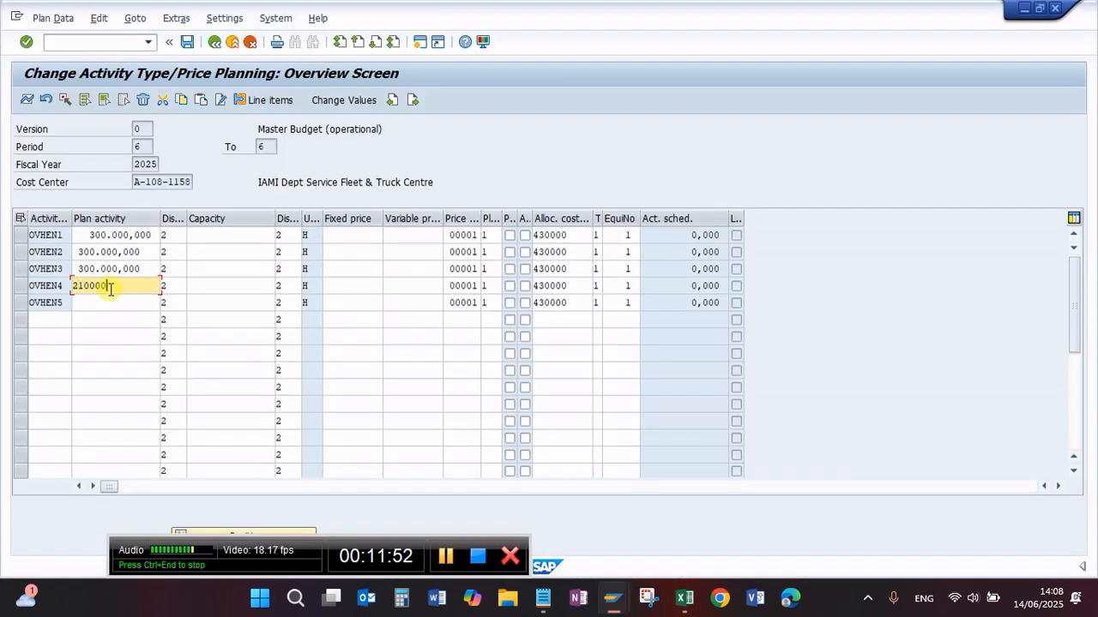
key(Down)
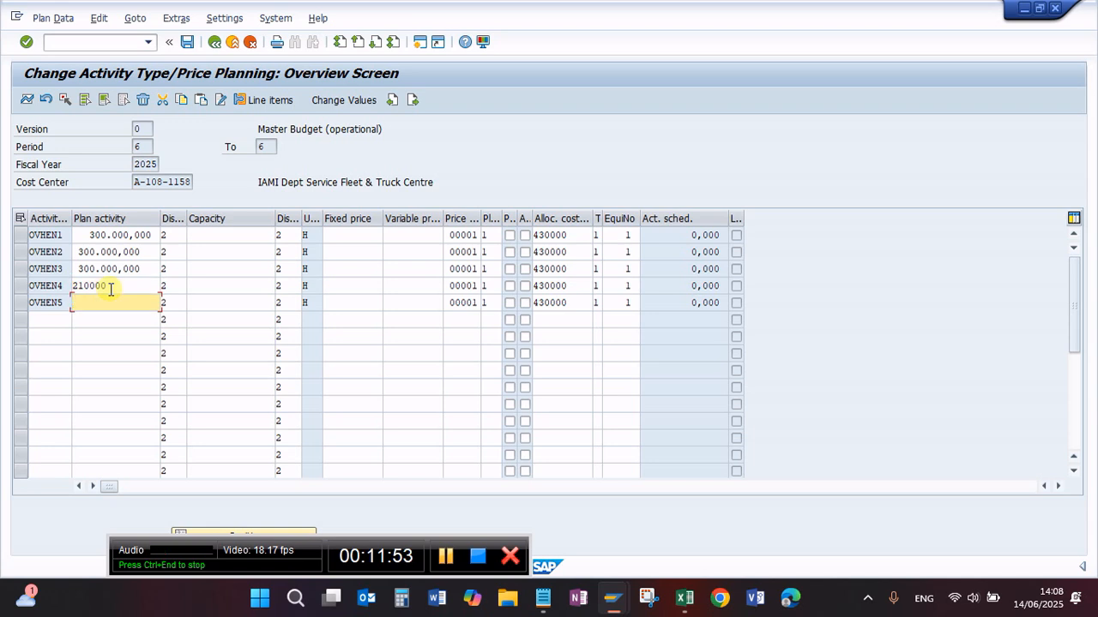
text(210000)
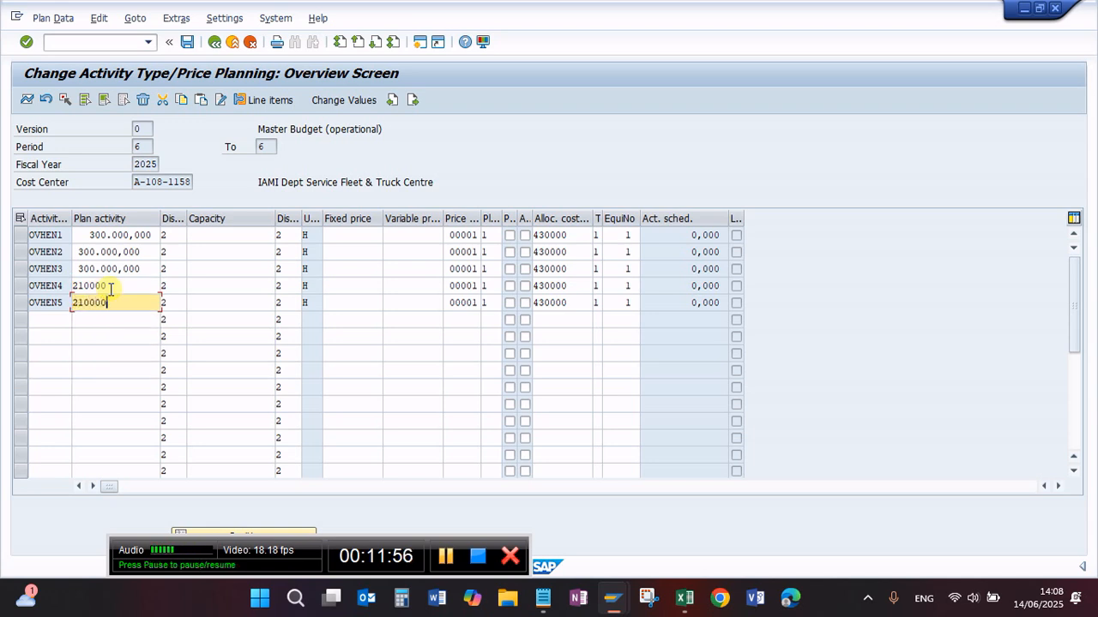
key(Return)
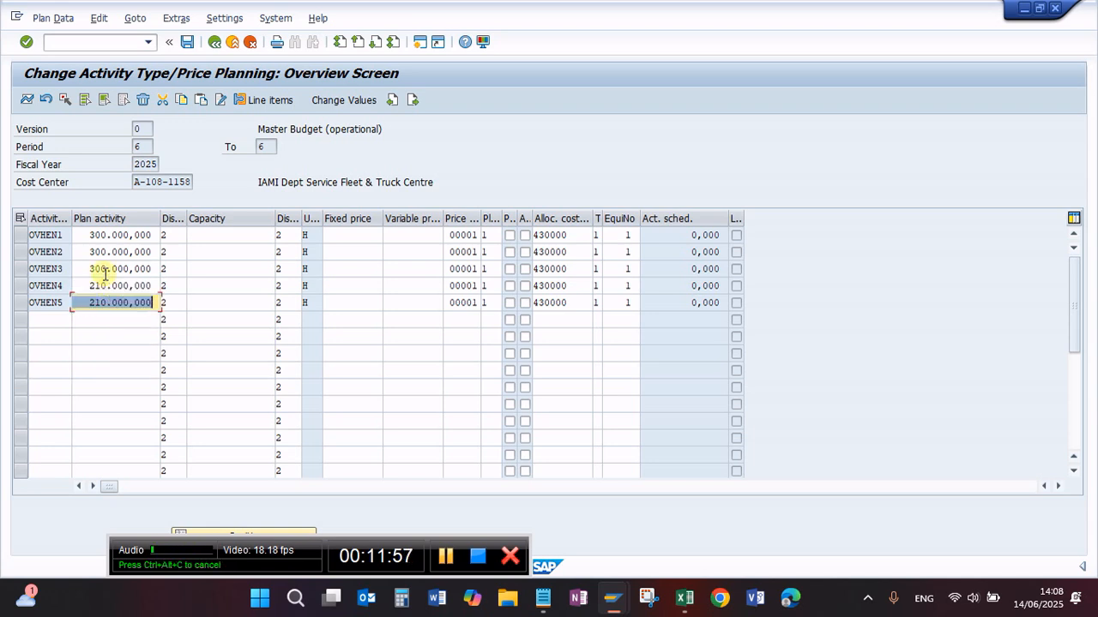
Step: Copy the plan activity values of OVHEN1 to OVHEN5 as a block into the fixed price column
click(87, 234)
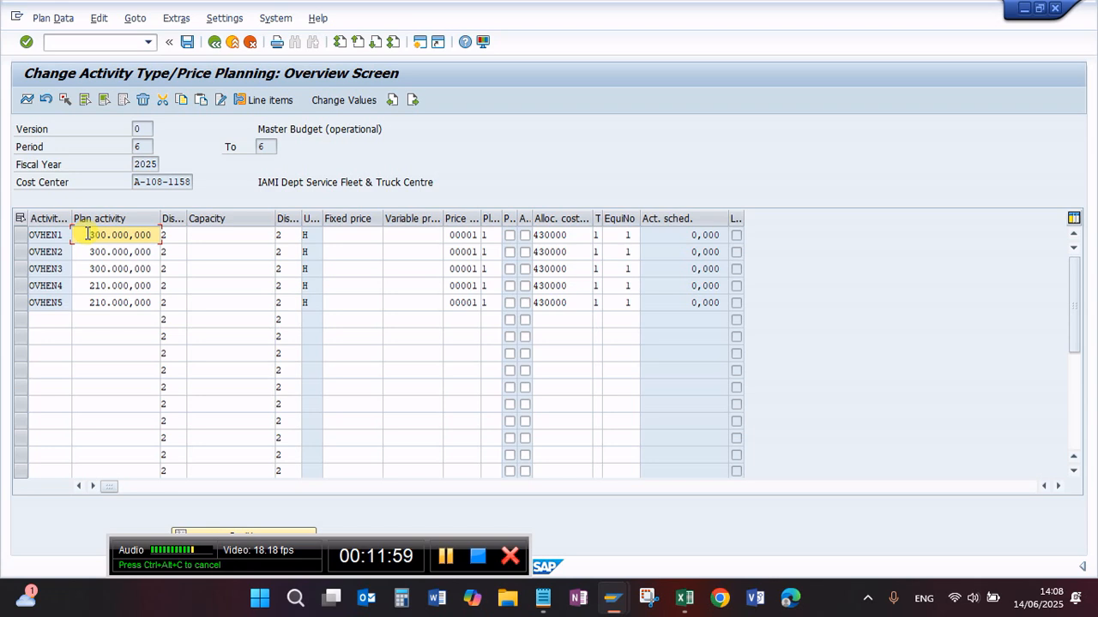
key(ctrl+y)
drag(88, 234, 129, 294)
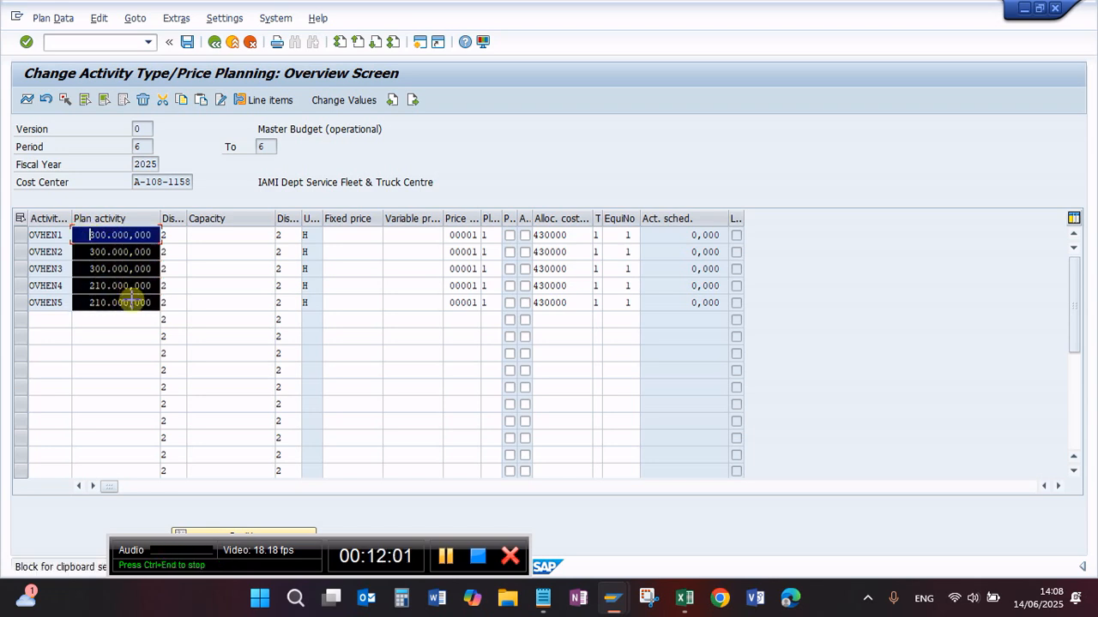
key(ctrl+c)
click(356, 236)
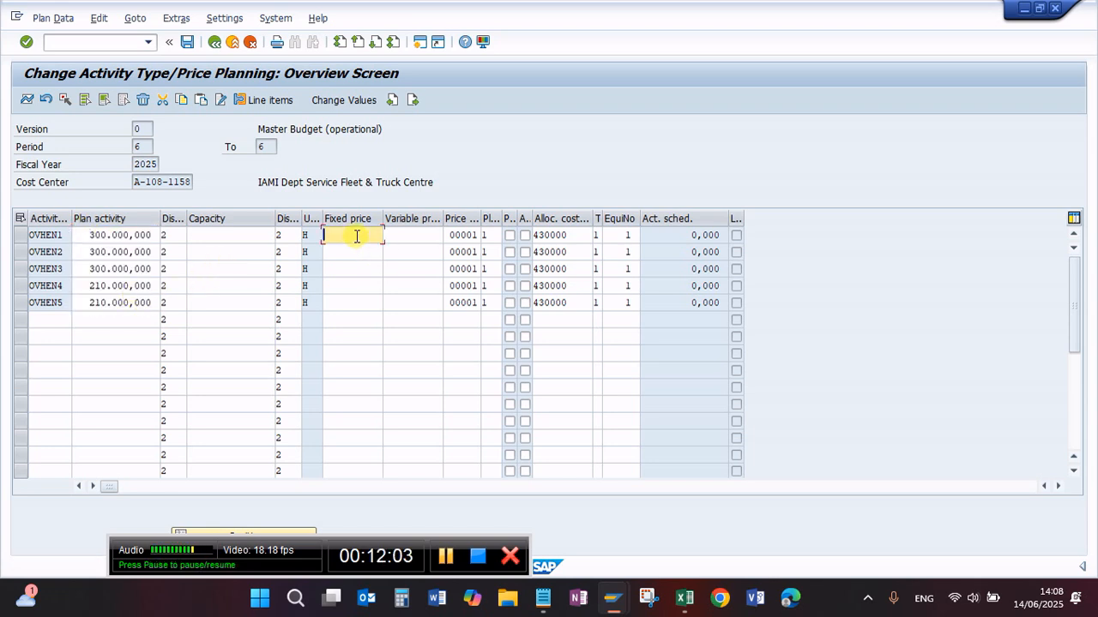
key(ctrl+v)
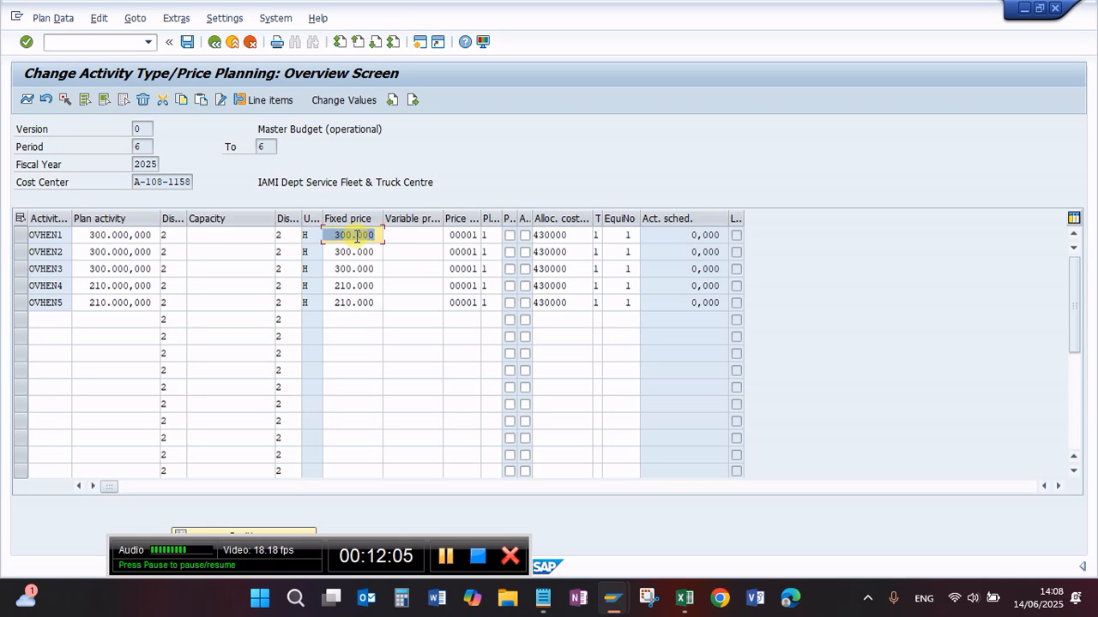
Step: Post the activity price planning and reopen its overview screen to check the saved entries for OVHEN1 to OVHEN5
click(189, 43)
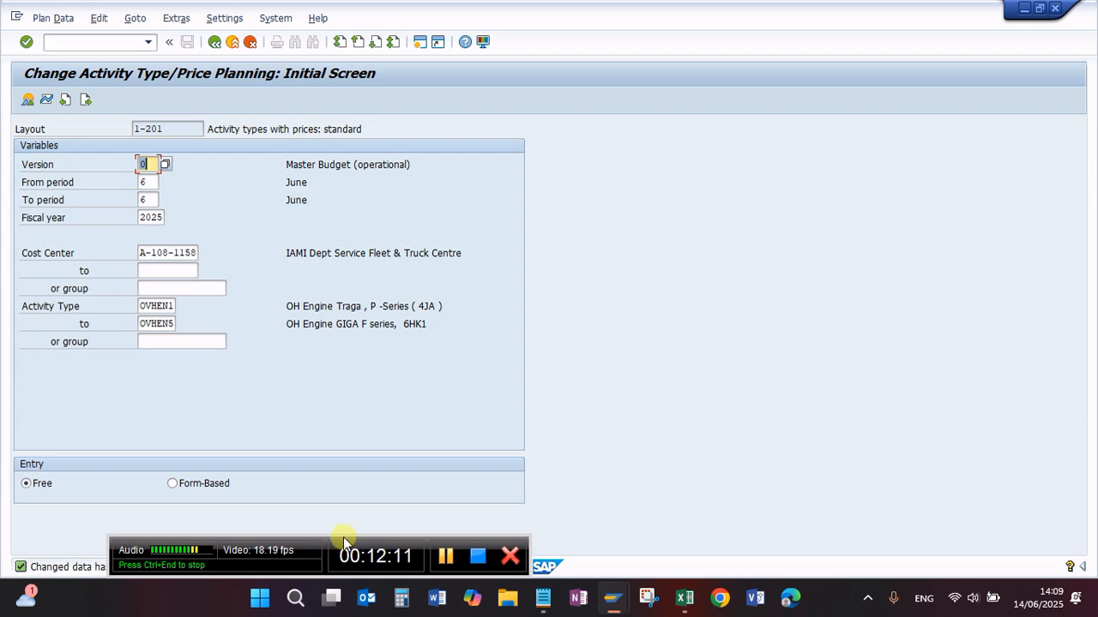
drag(343, 542, 566, 533)
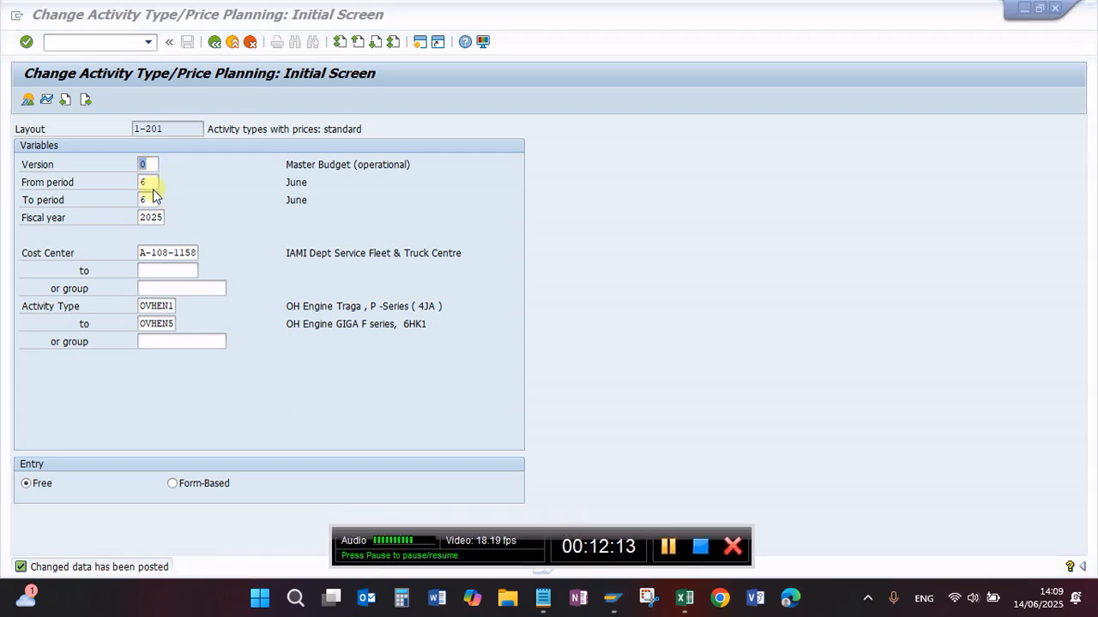
click(27, 101)
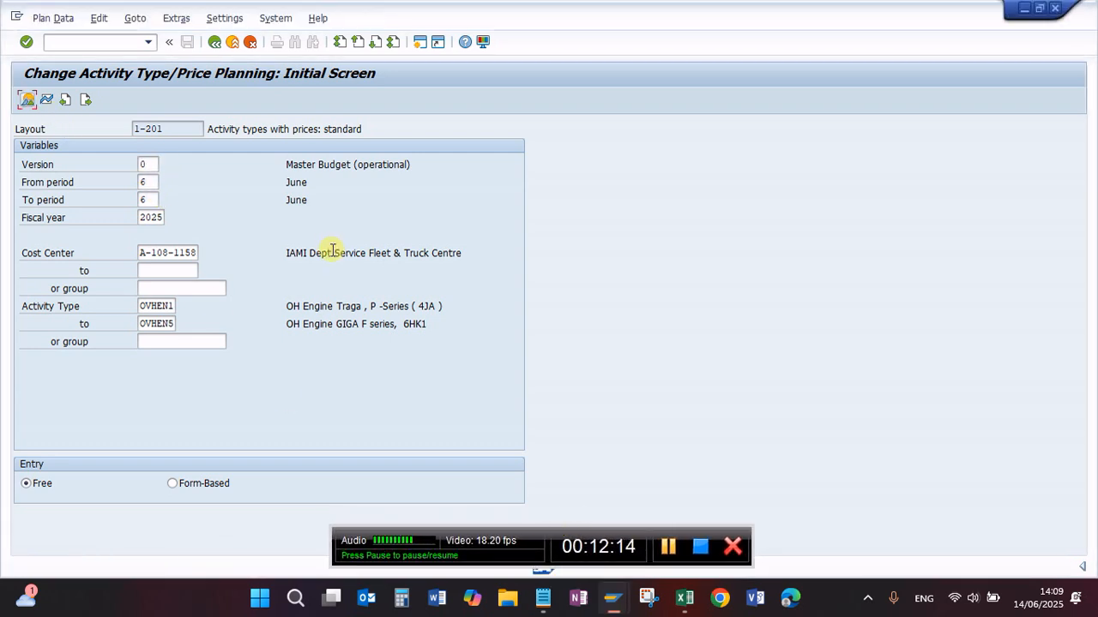
click(28, 101)
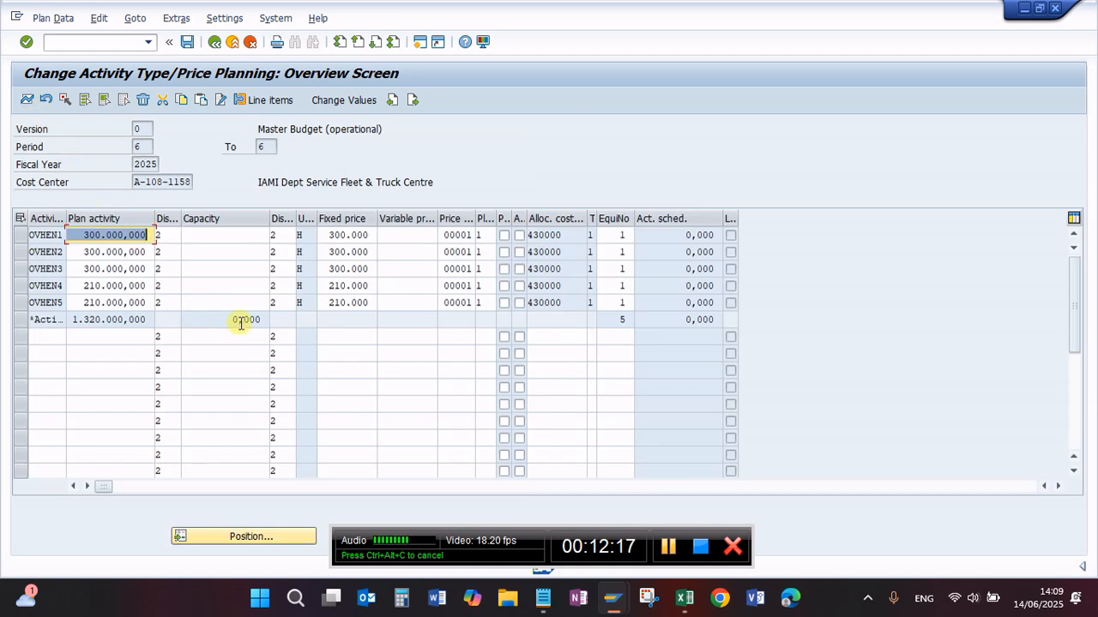
click(243, 253)
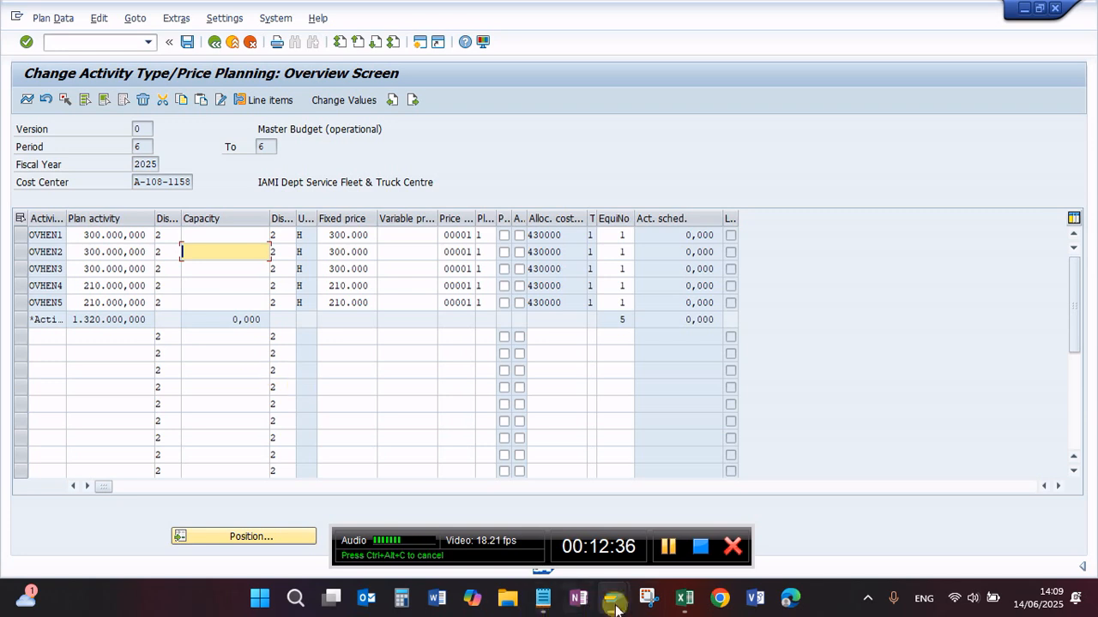
Step: Return to the general task list session, open the internal processing details of operation 0010, and try to advance to the next operation
mouse_move(614, 605)
click(618, 521)
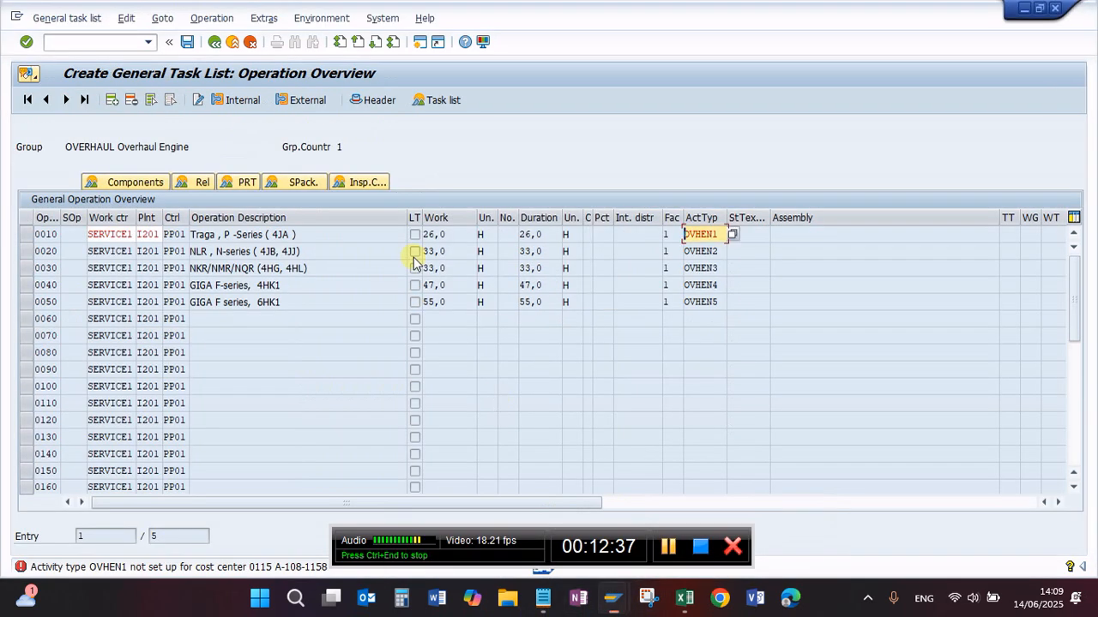
click(619, 238)
double_click(624, 238)
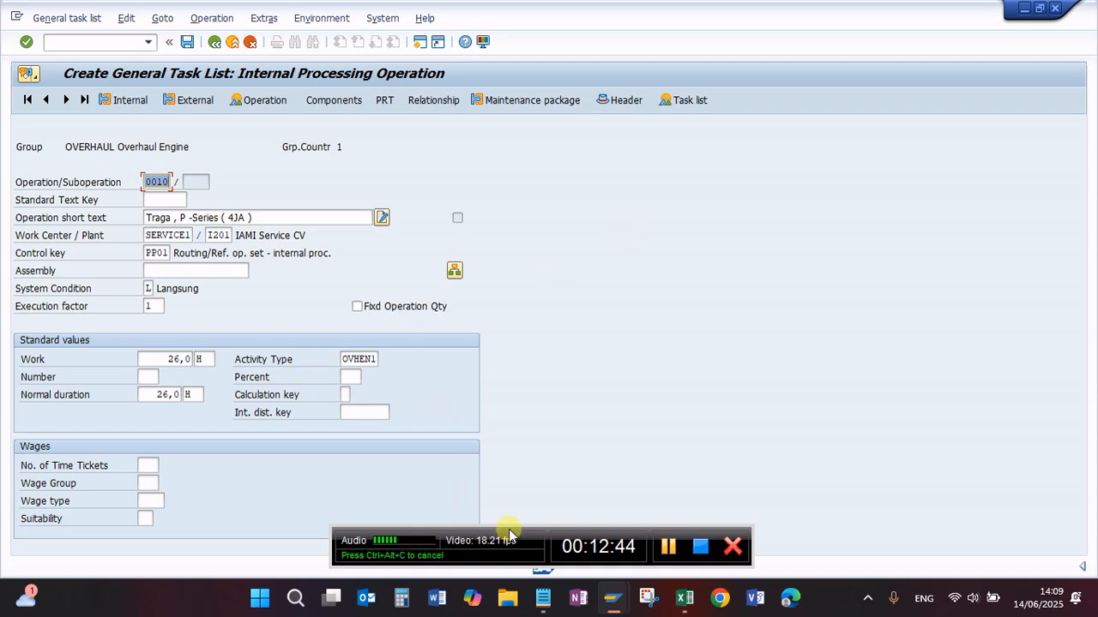
click(444, 393)
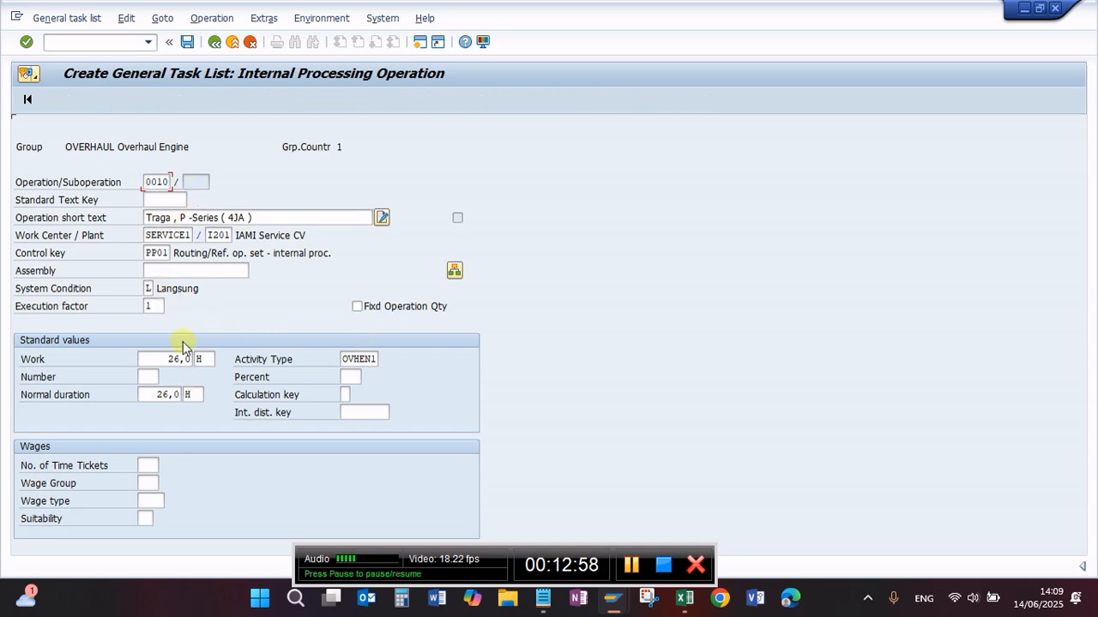
click(67, 101)
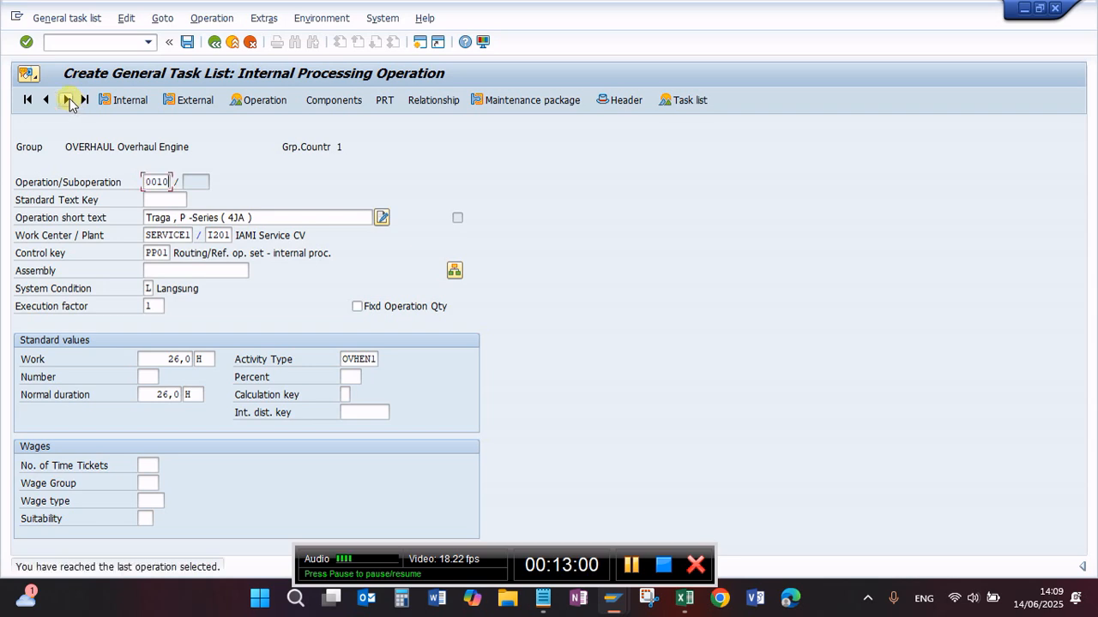
click(67, 100)
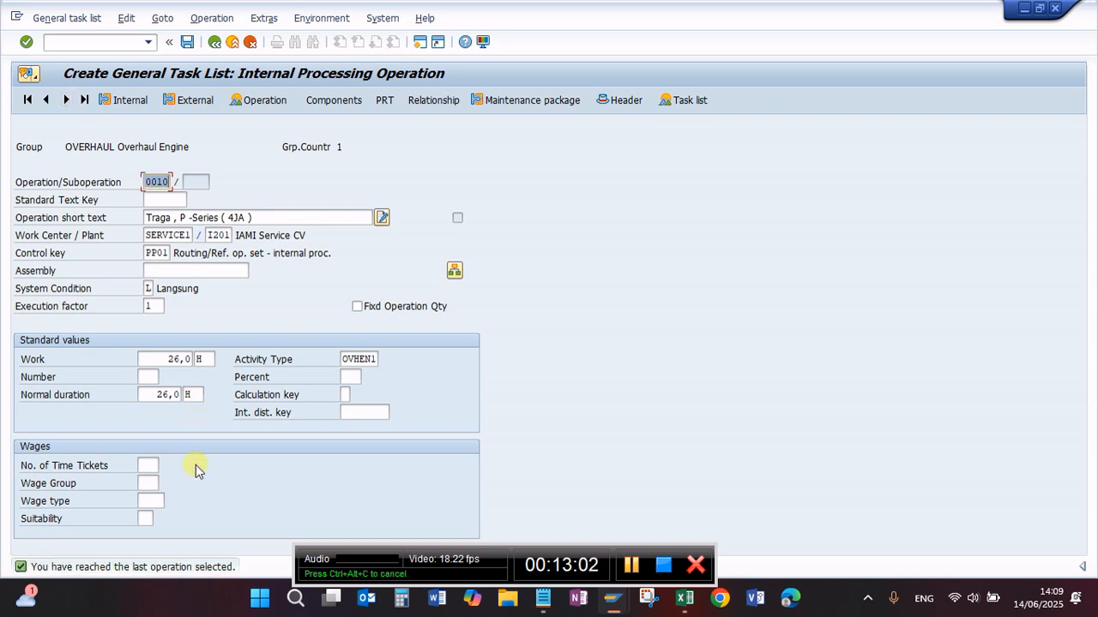
drag(350, 557, 612, 489)
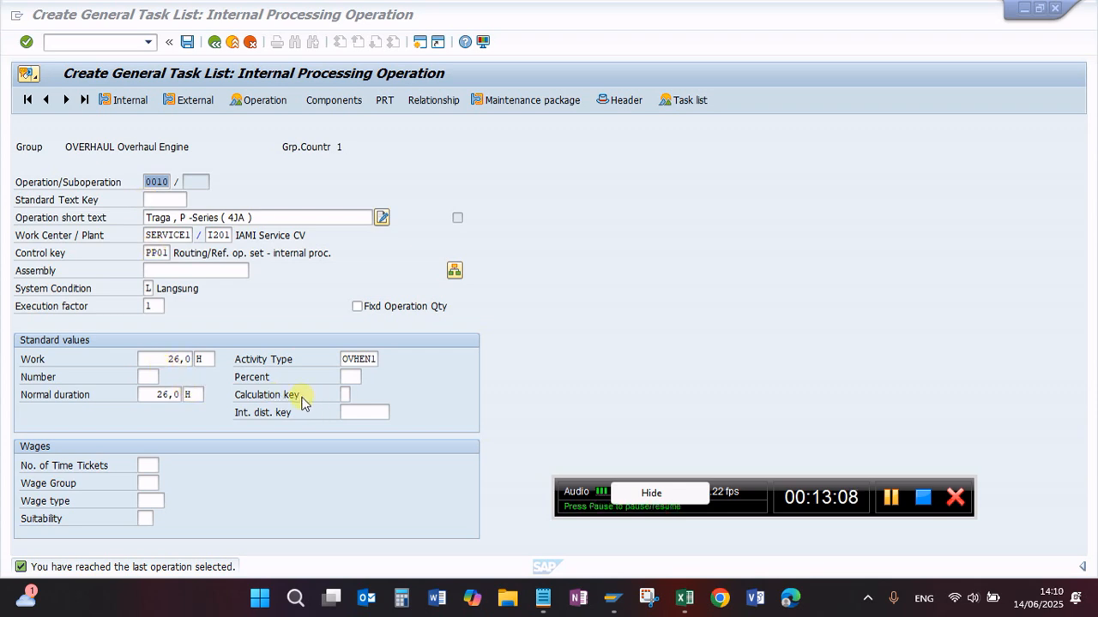
Step: Save the general task list, reopen group OVERHAUL, and display the operations of the Overhaul Engine task list
click(187, 42)
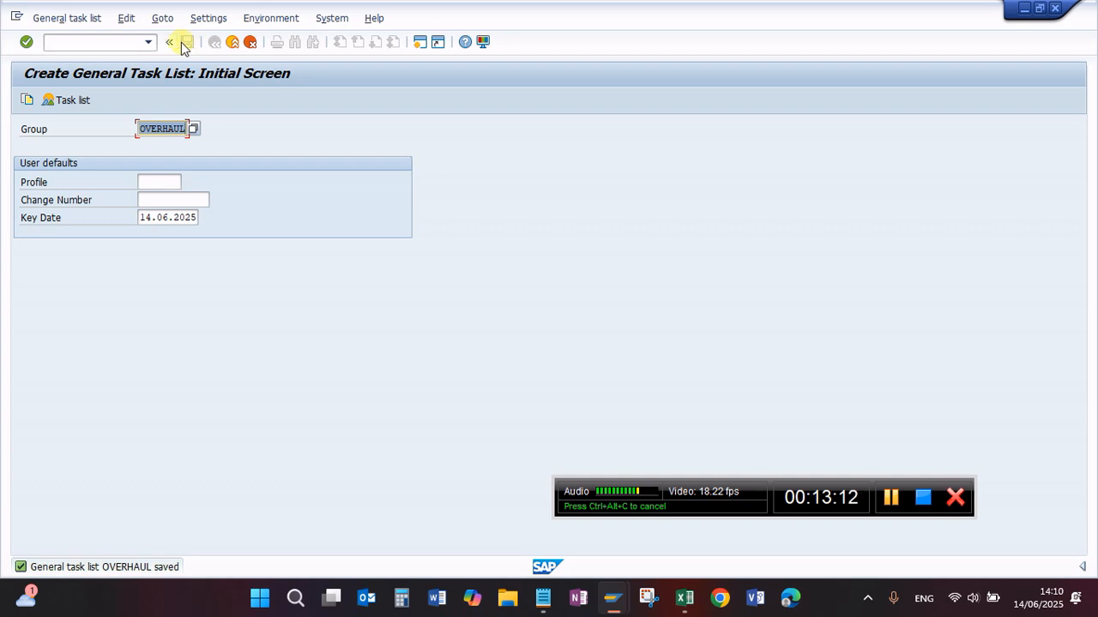
click(73, 44)
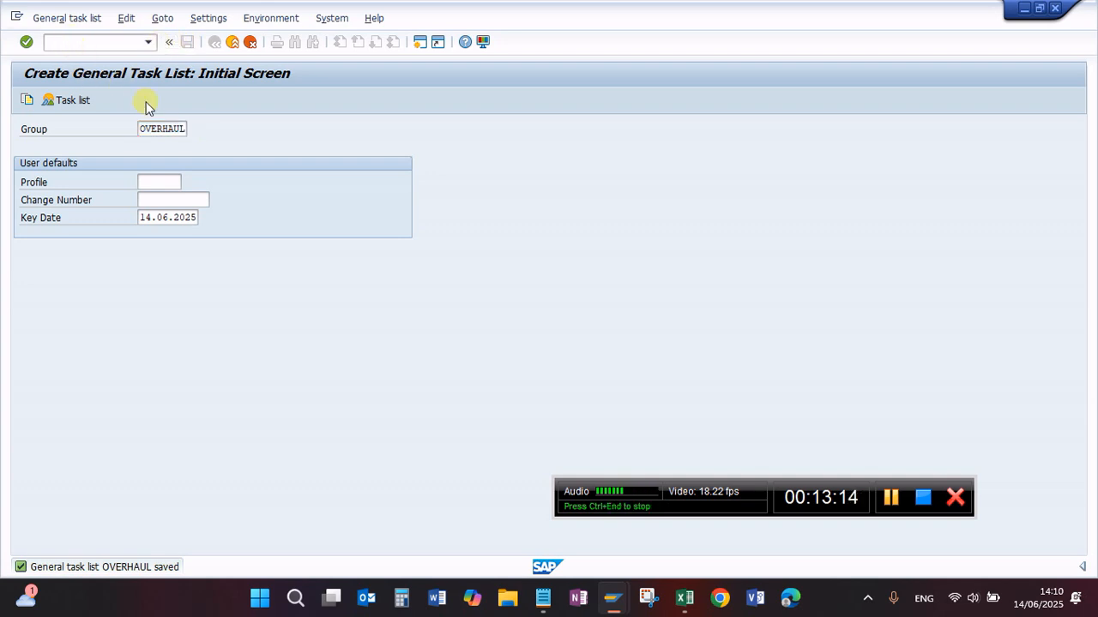
key(Return)
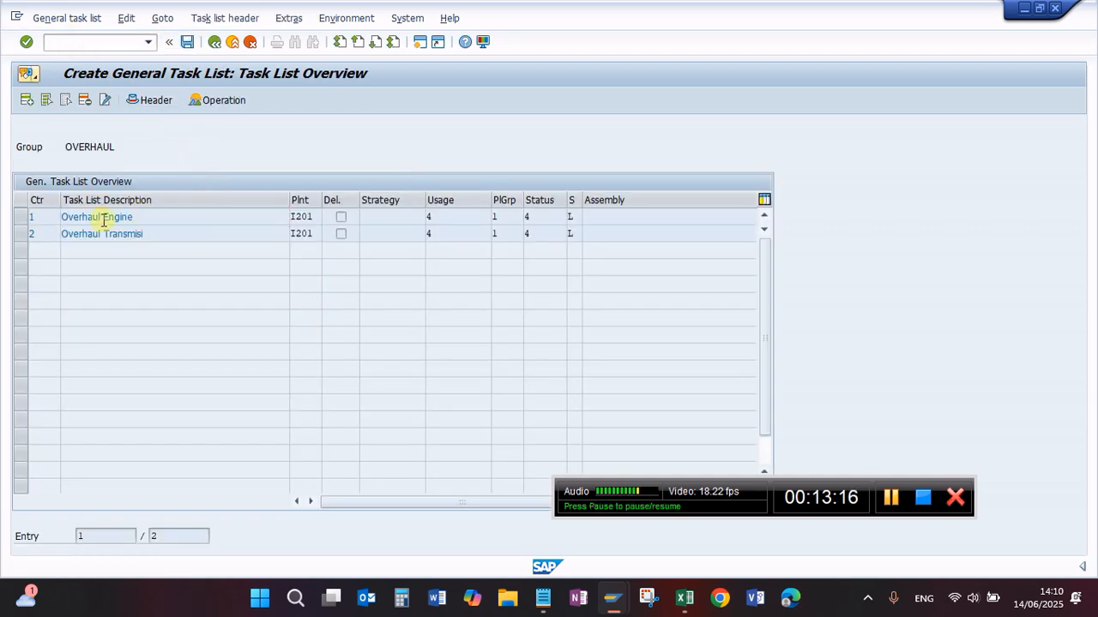
double_click(103, 217)
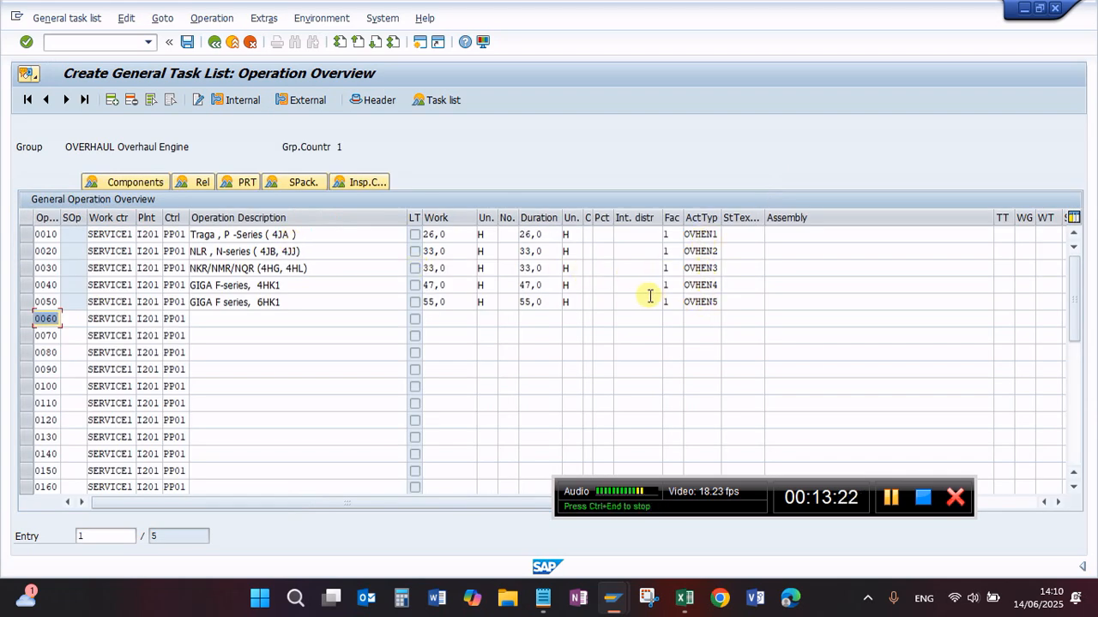
Step: Review the descriptions, work hours and activity types of the Overhaul Engine operations in the task list
click(340, 285)
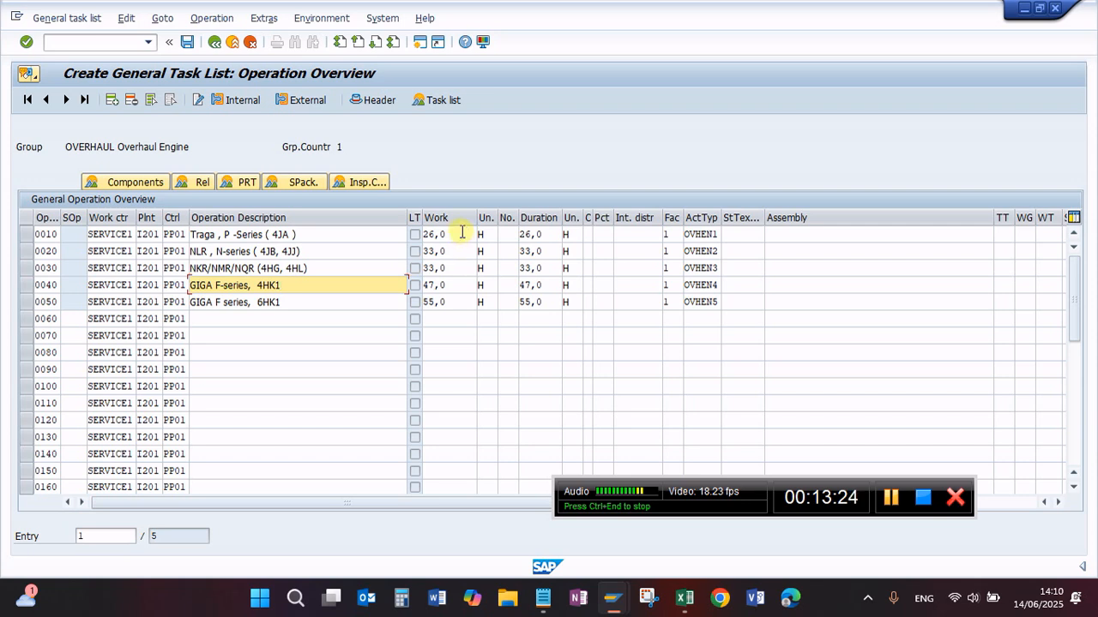
click(461, 233)
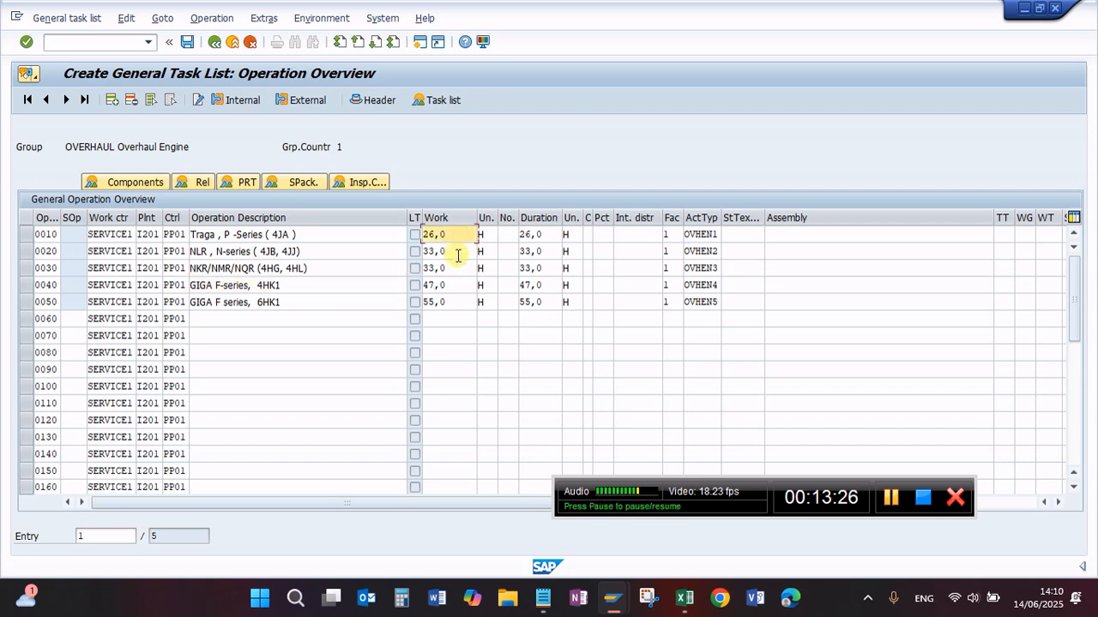
click(445, 251)
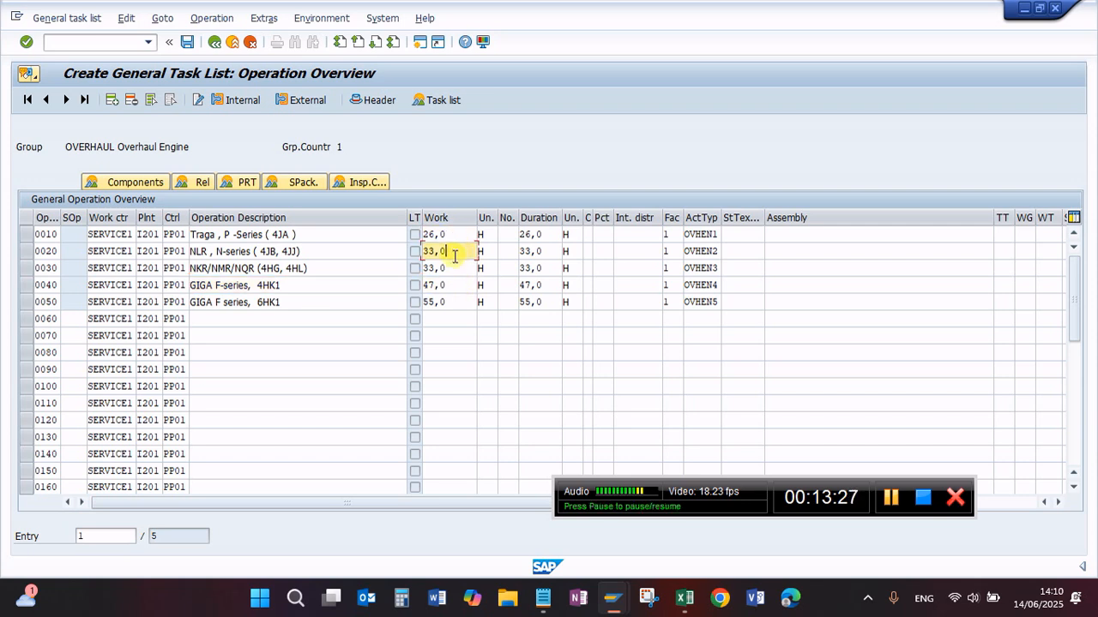
click(699, 235)
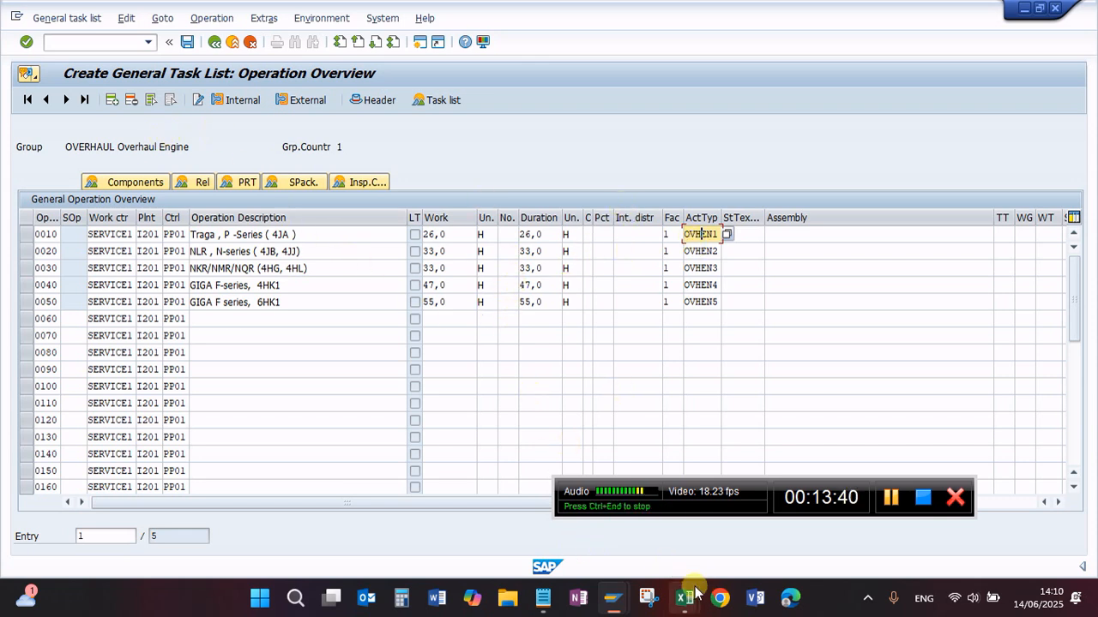
Step: Switch to the Excel price list, check the Traga 4JA row's hours and hourly rate, and compare them with the SAP activity price planning
mouse_move(683, 602)
click(598, 533)
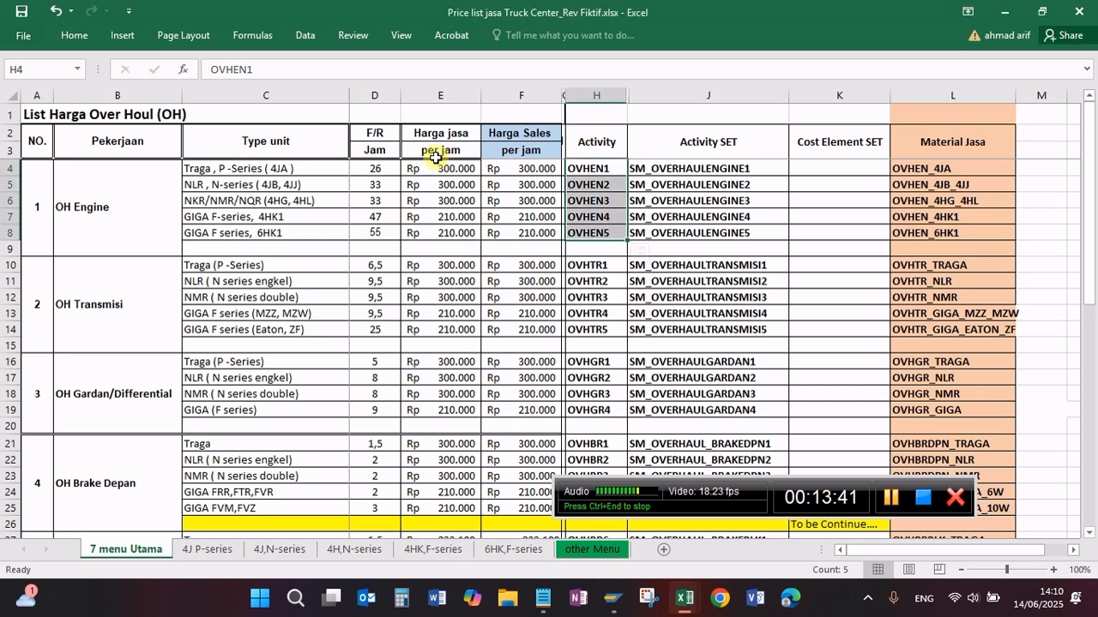
click(339, 174)
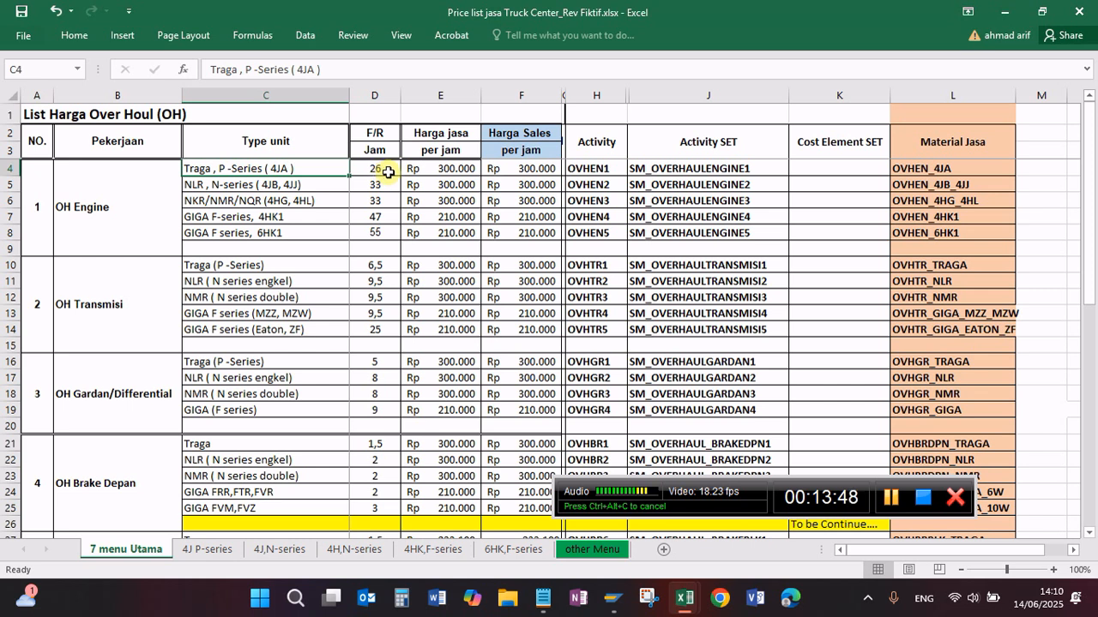
click(386, 172)
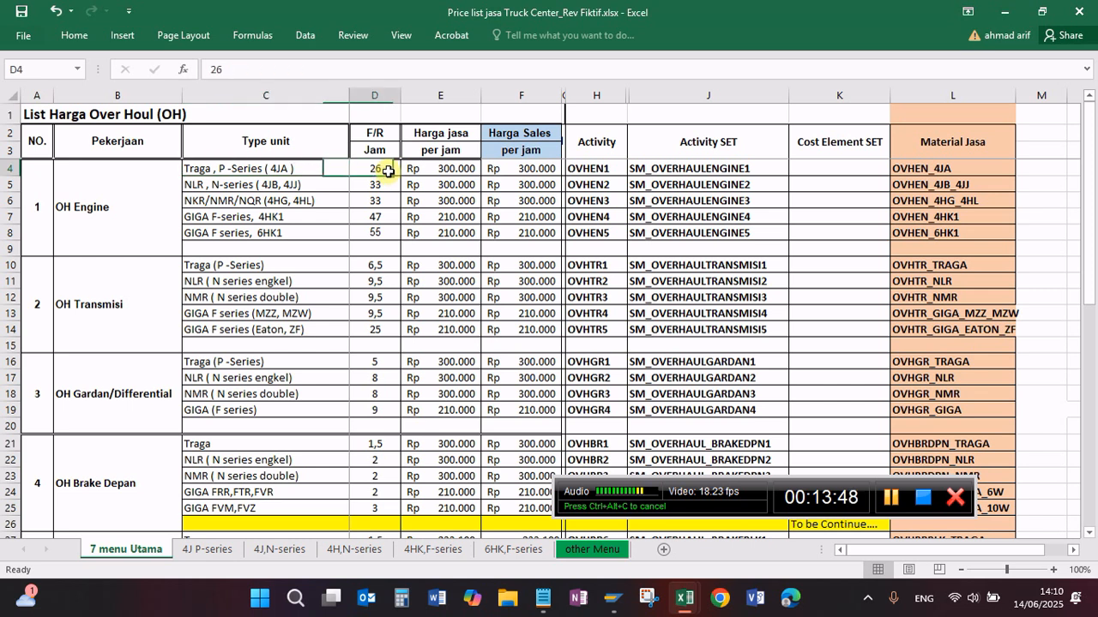
click(455, 176)
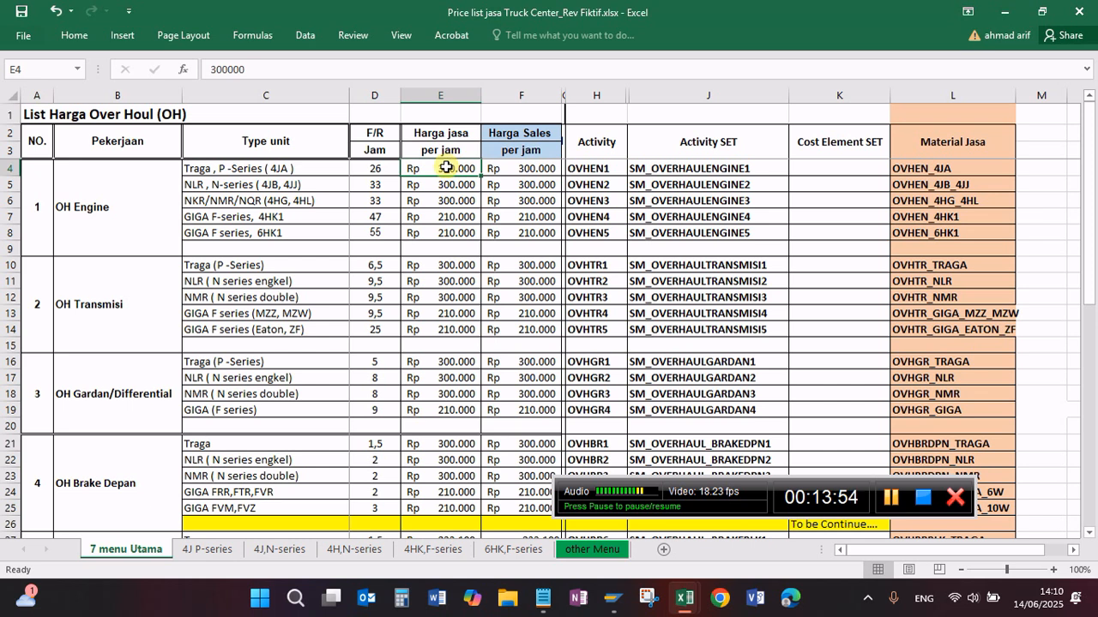
click(616, 603)
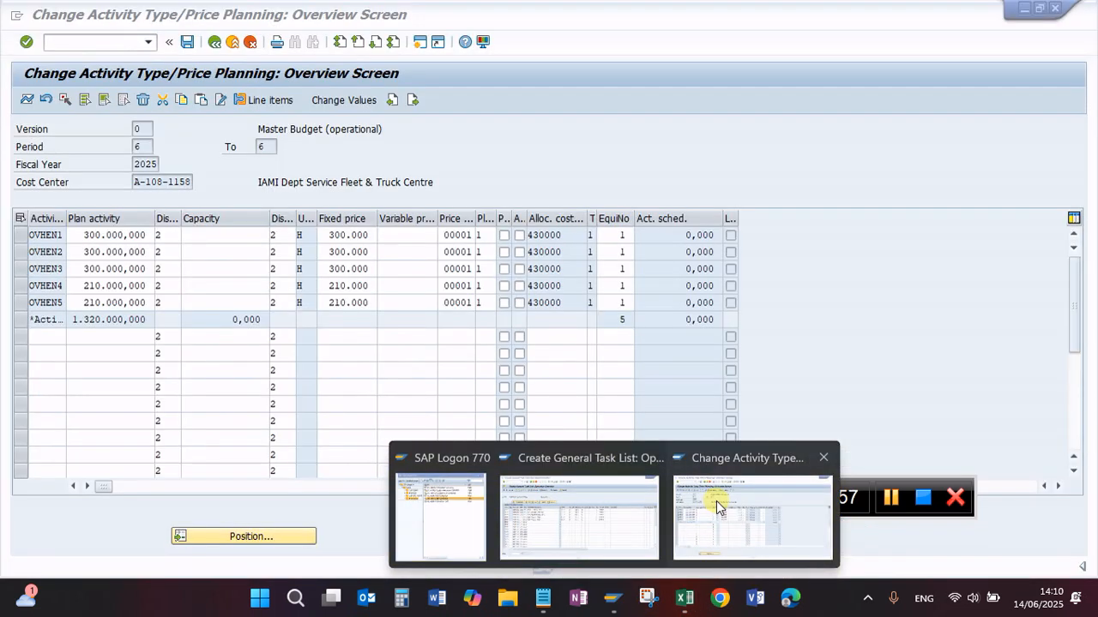
click(716, 501)
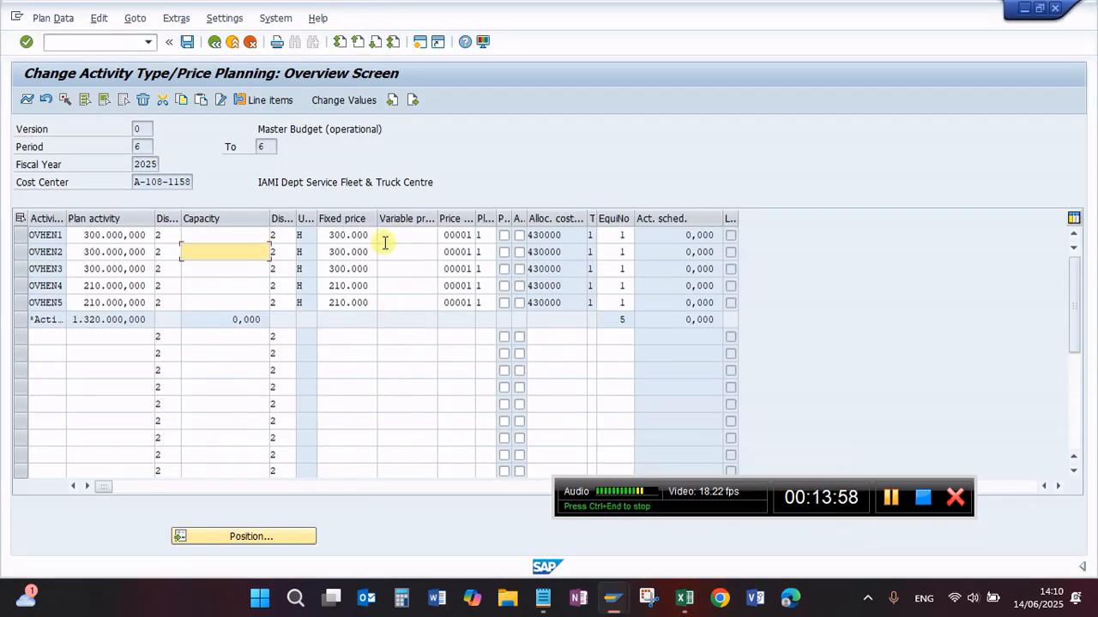
Step: Return to the general task list, check the description, work and activity type of operation 0010, and save the task list
click(612, 598)
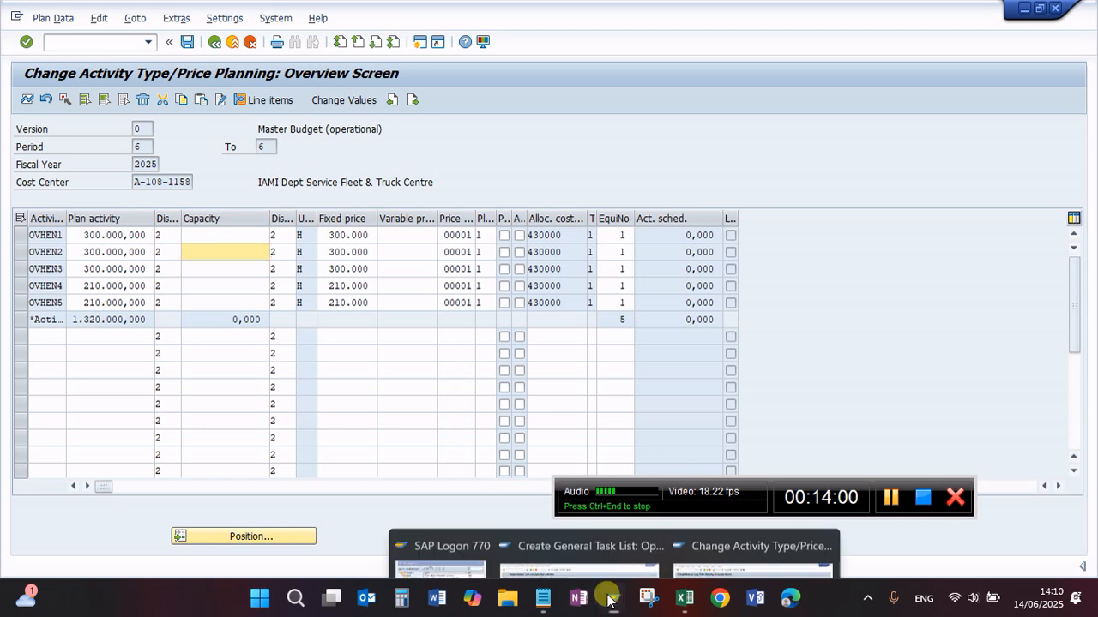
click(588, 549)
click(319, 234)
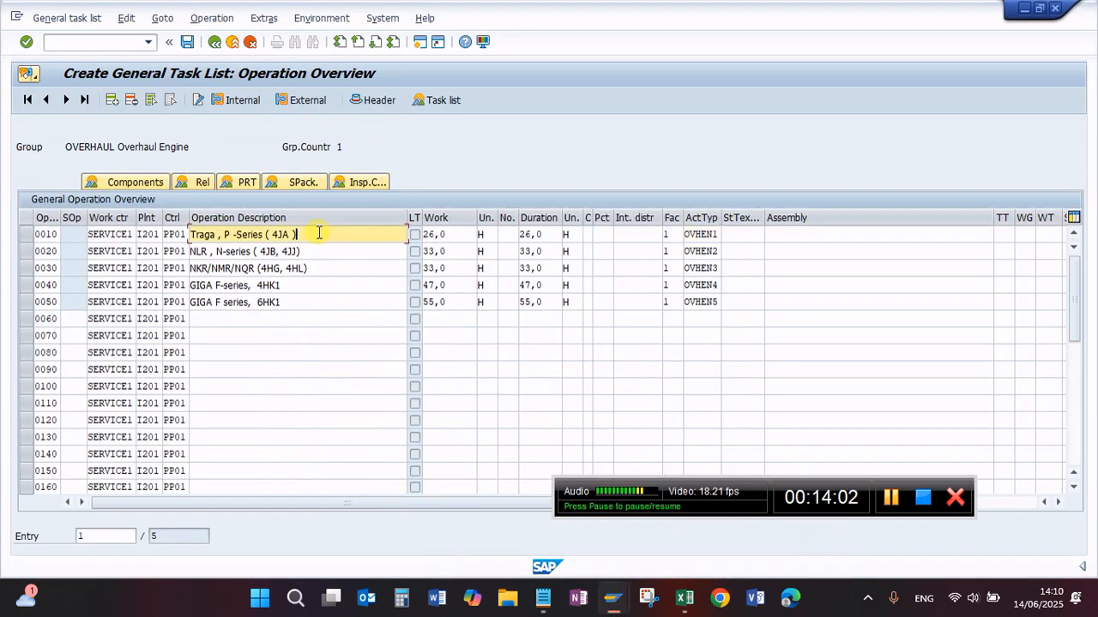
click(457, 233)
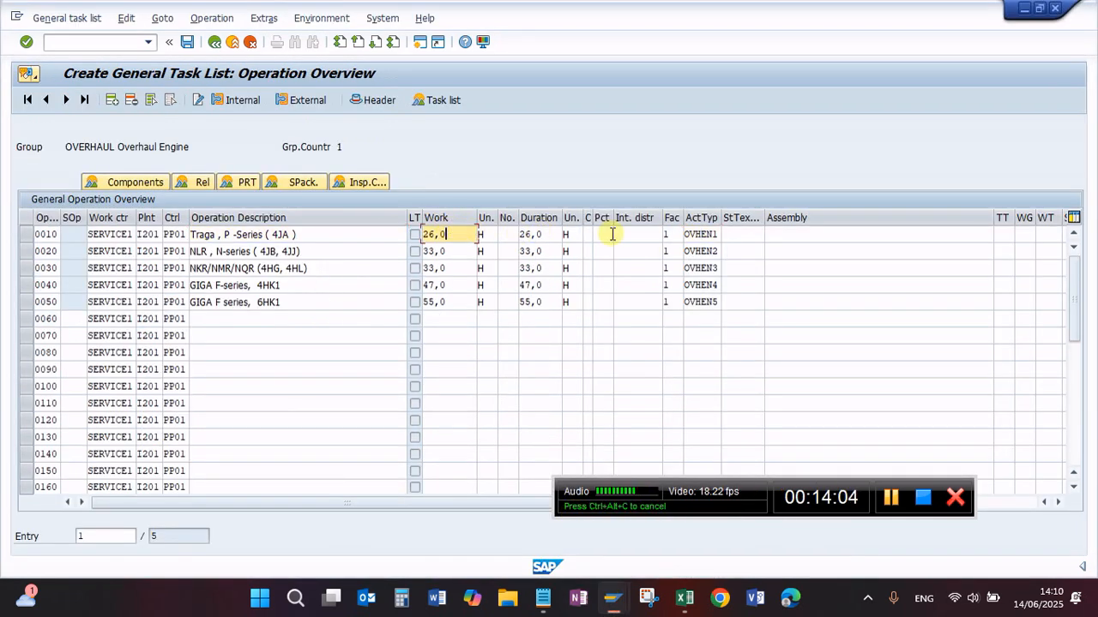
click(690, 235)
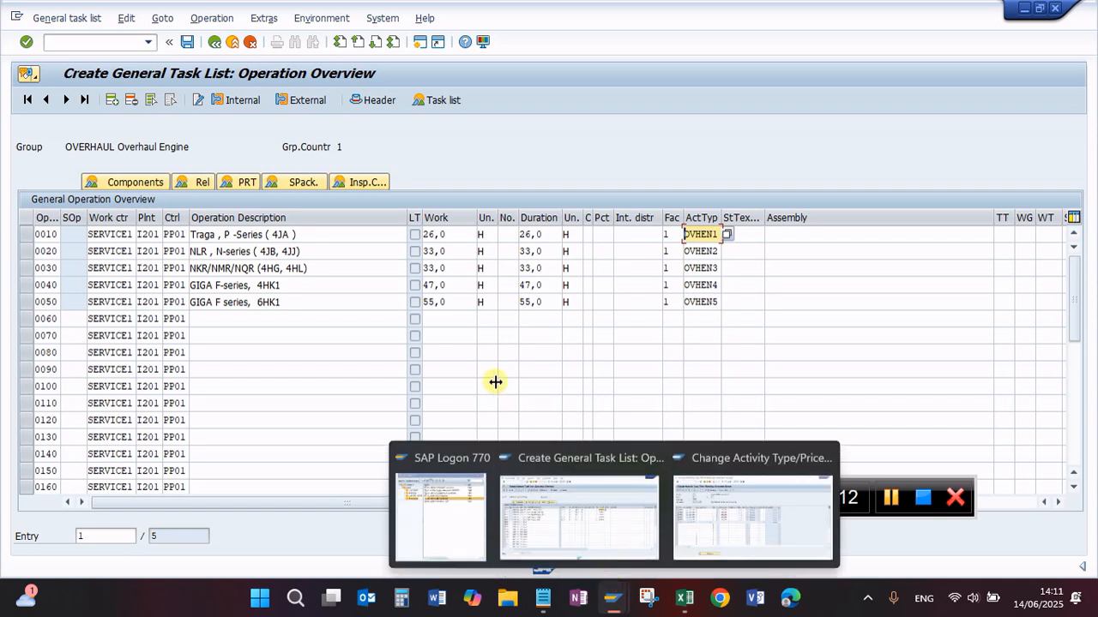
click(188, 44)
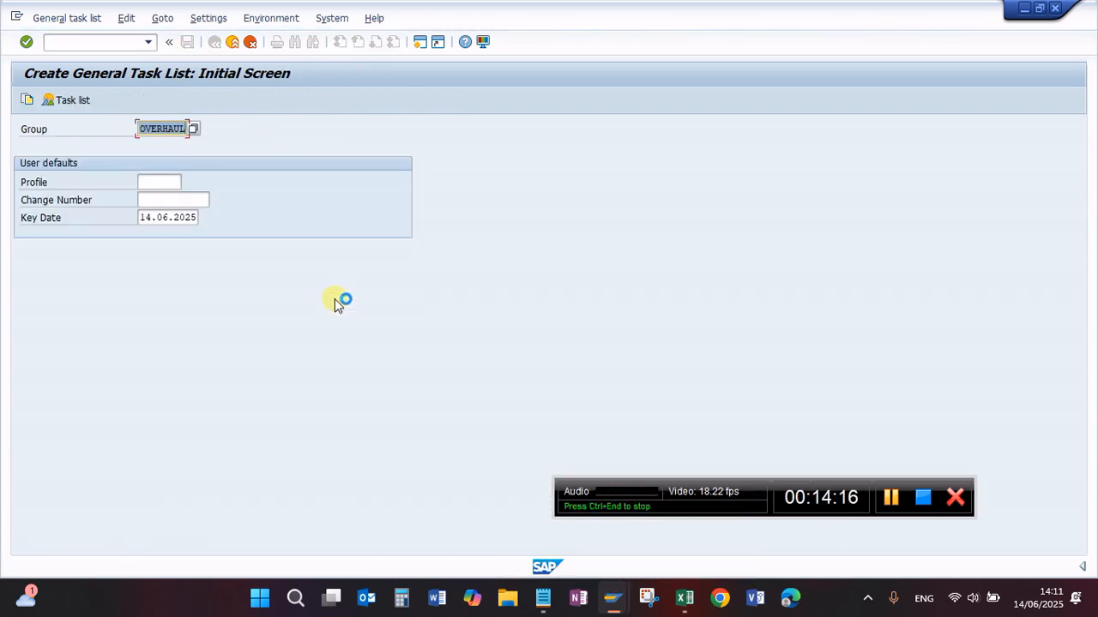
Step: Switch to the Notepad checklist and mark the KP26 rate activity and IA05/IA06/IA07 task list lines as "Done"
click(557, 600)
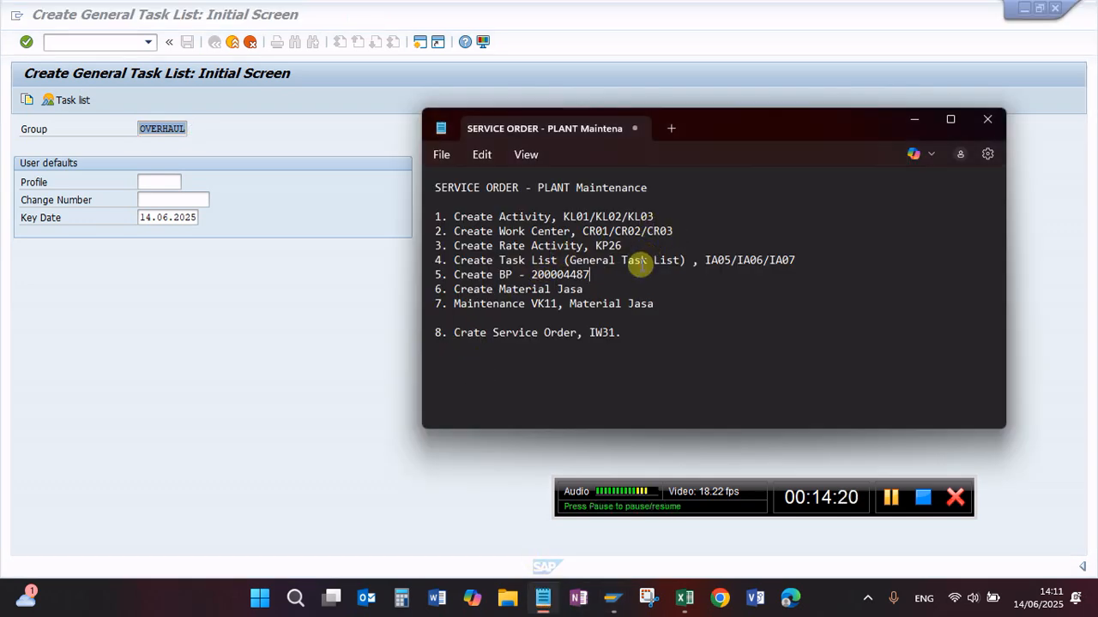
click(624, 246)
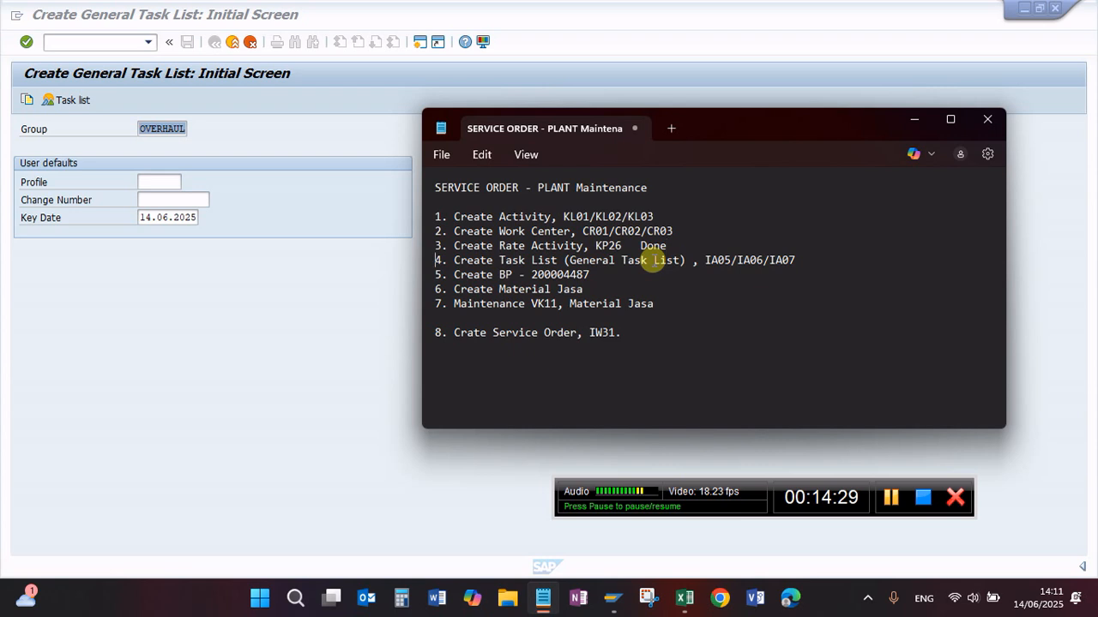
click(806, 262)
text(D)
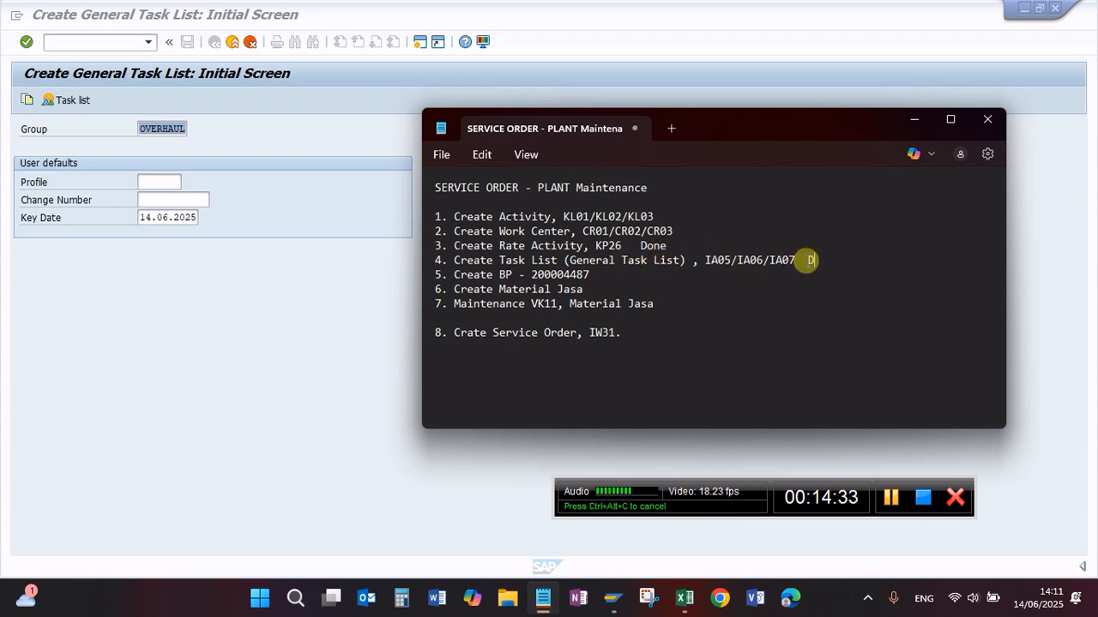
text(one)
key(Up)
key(Up)
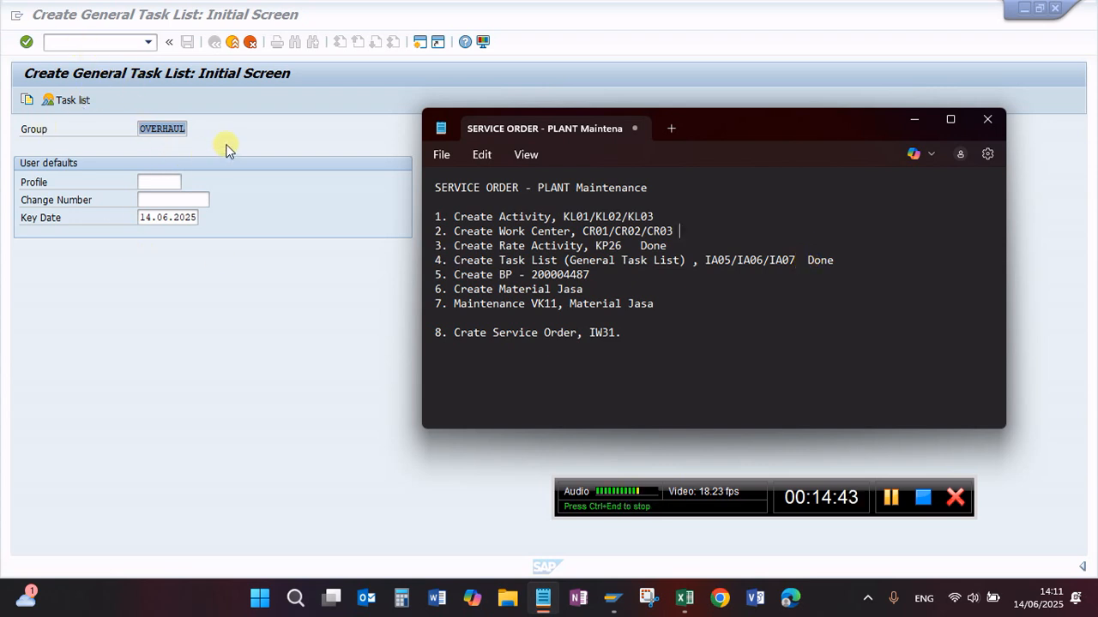
Step: Switch back to SAP and display work center SERVICE1 of plant I201 with transaction CR03
click(83, 43)
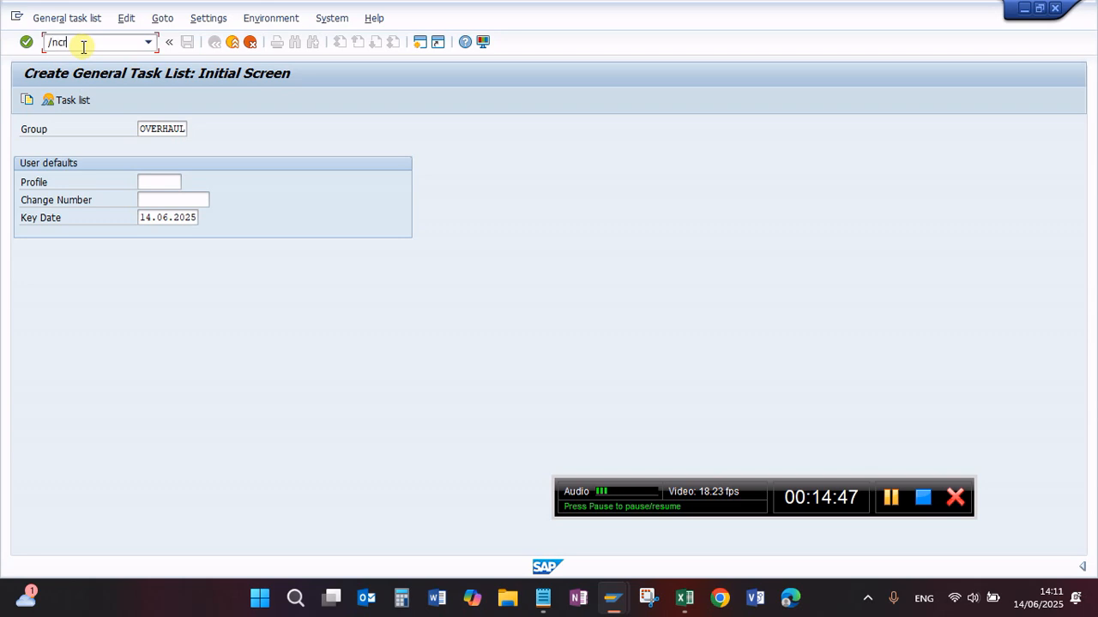
key(Return)
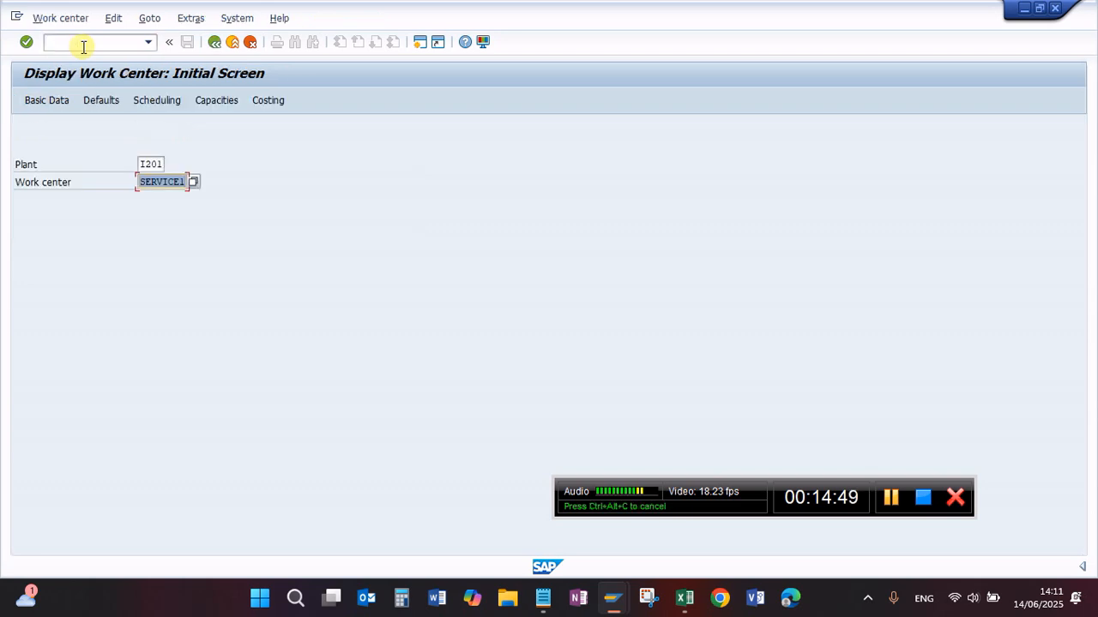
click(180, 182)
key(Return)
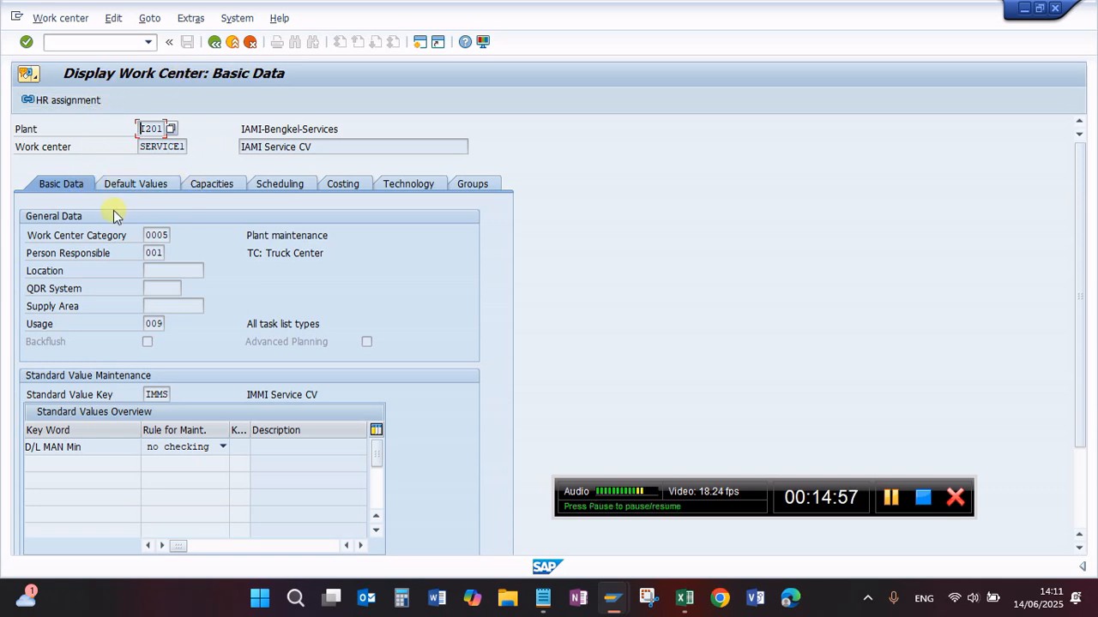
Step: Review the work center category, person responsible, usage and standard value key in the basic data of SERVICE1
click(151, 235)
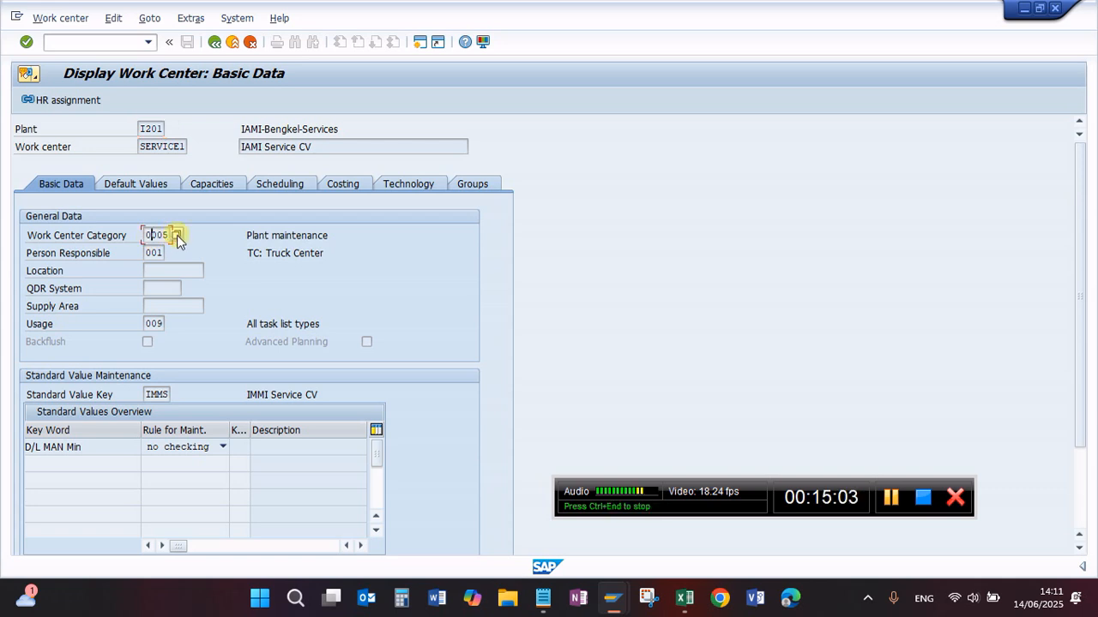
click(150, 253)
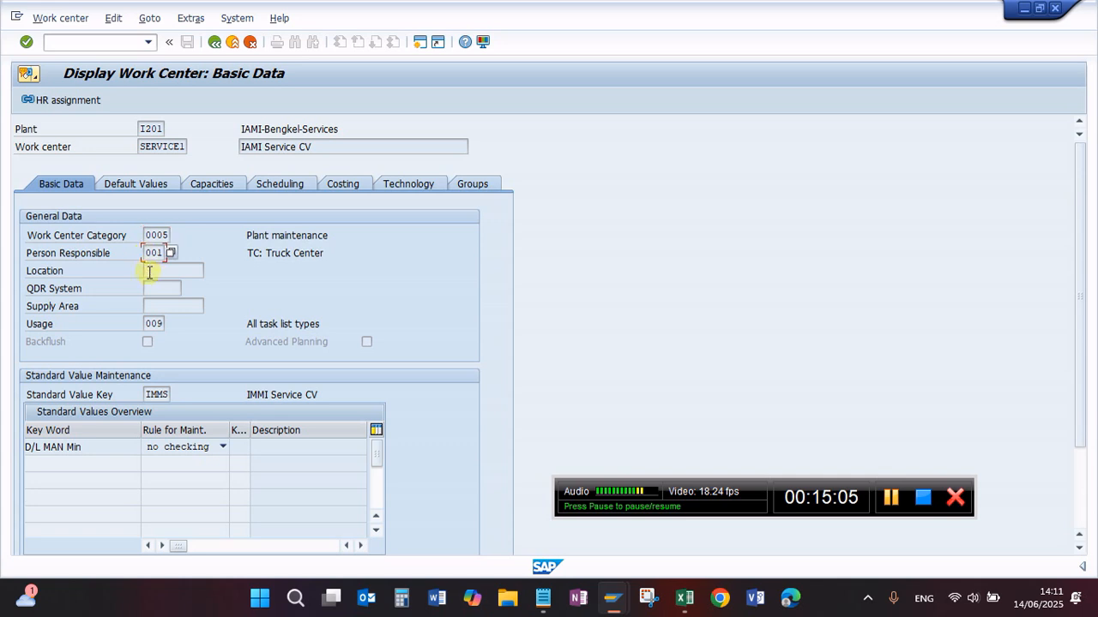
click(153, 323)
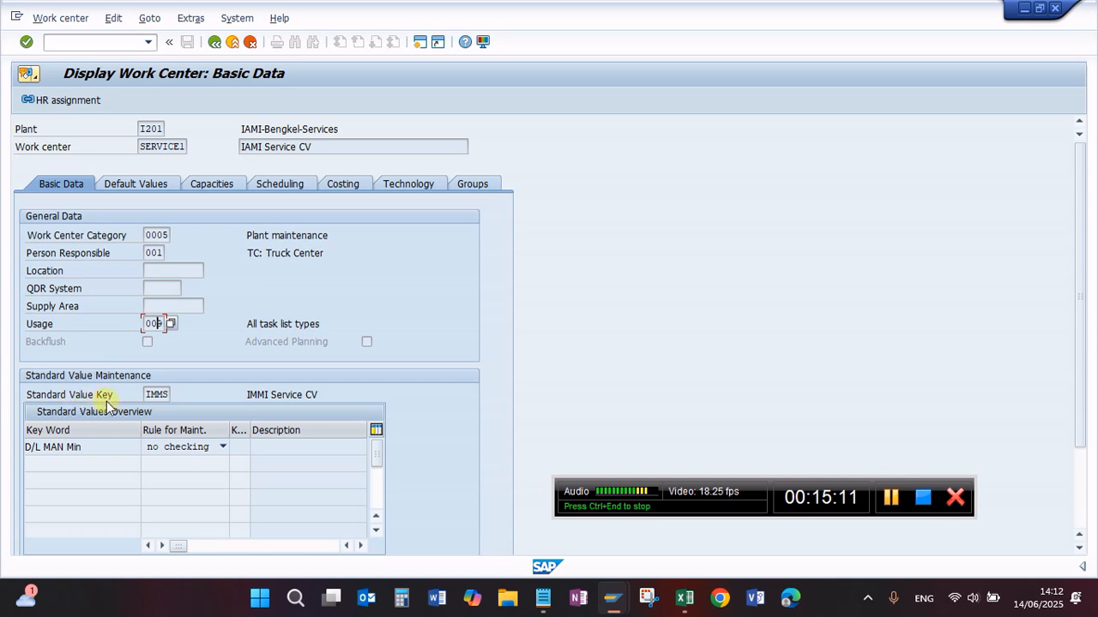
click(152, 395)
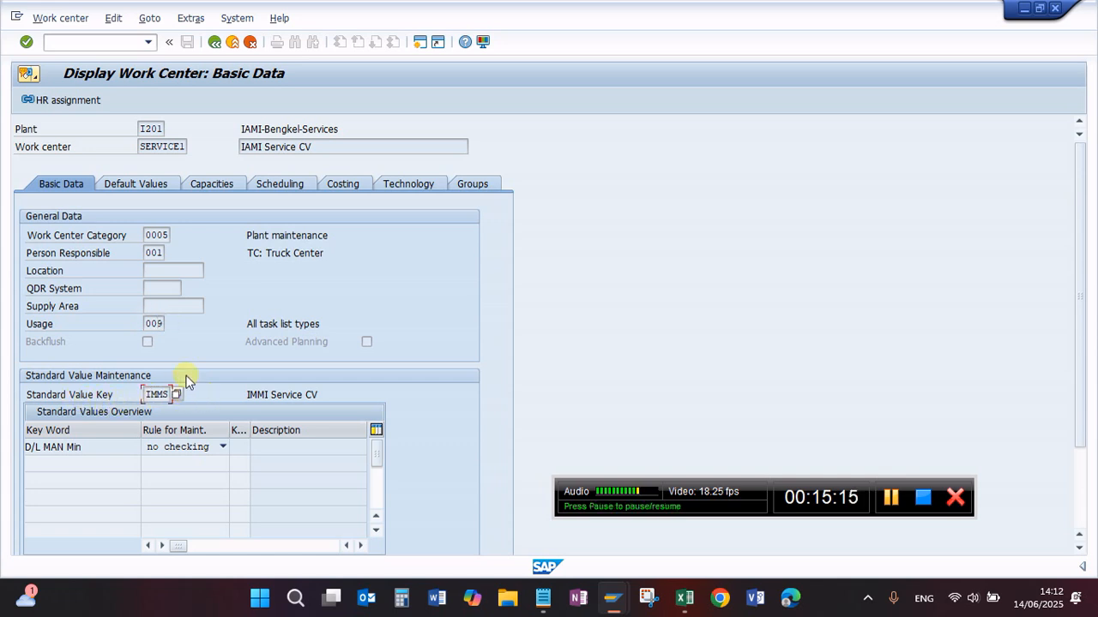
Step: Examine the default control key, capacities, scheduling and cost center assignment of work center SERVICE1
click(130, 186)
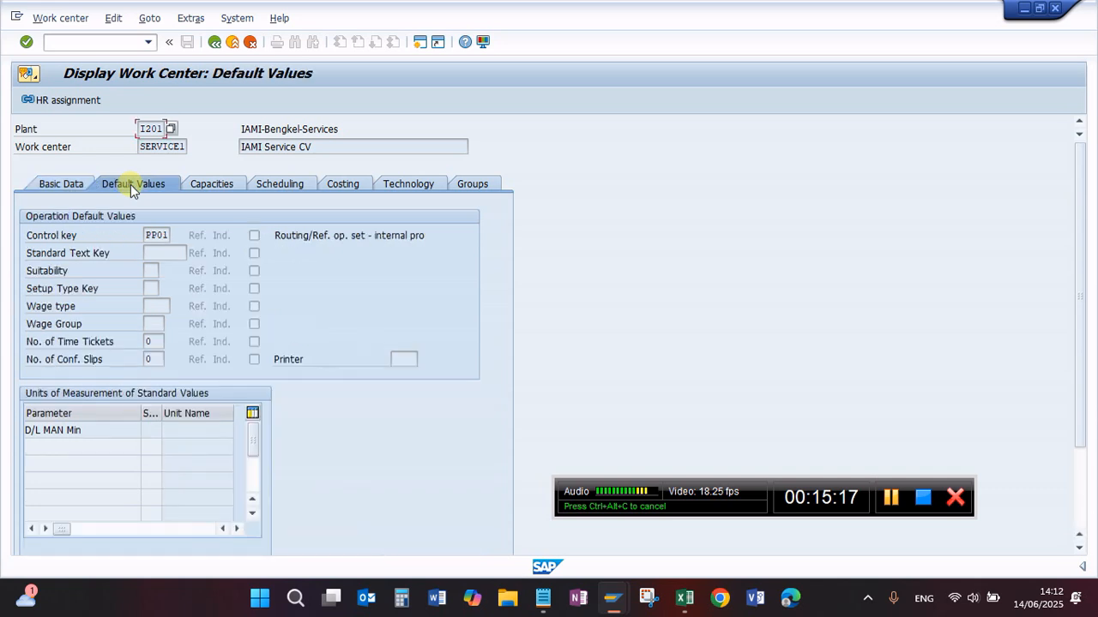
click(157, 235)
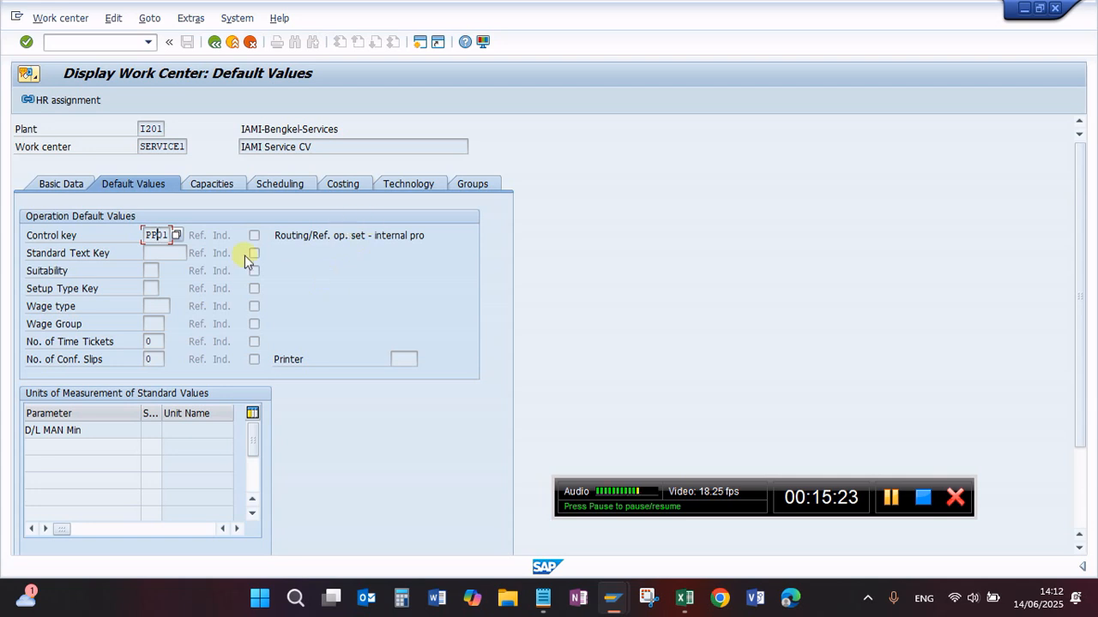
click(211, 185)
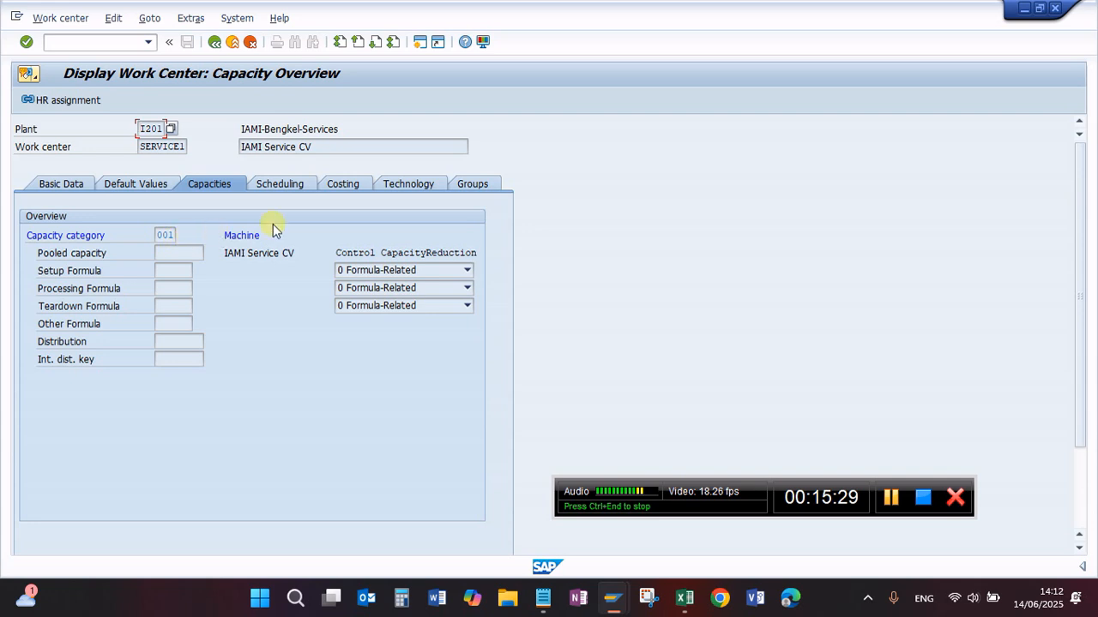
click(276, 188)
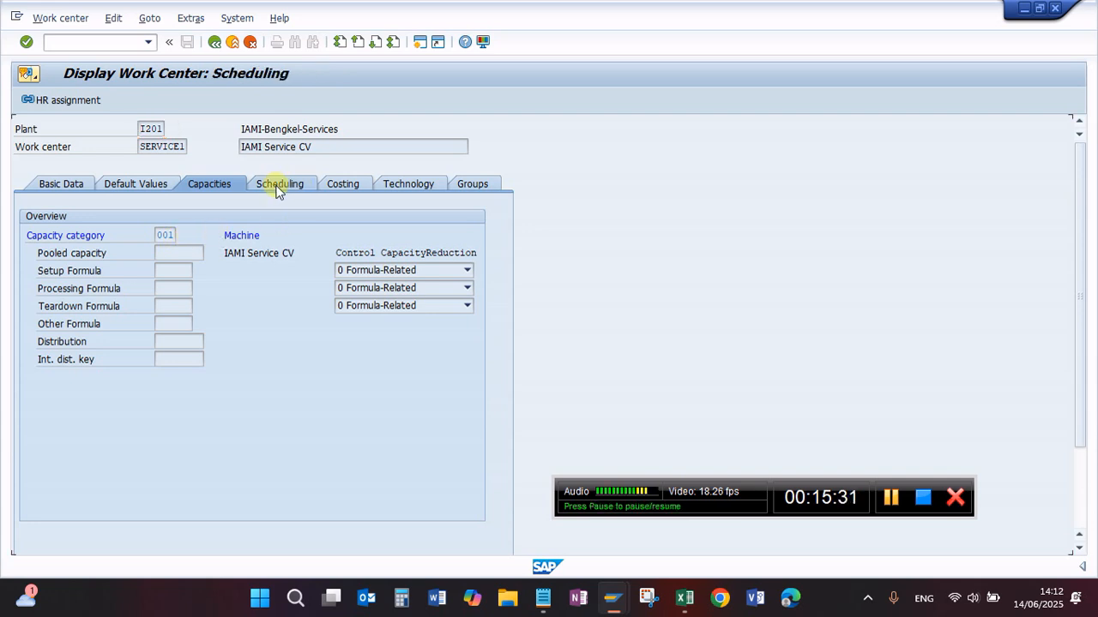
click(350, 182)
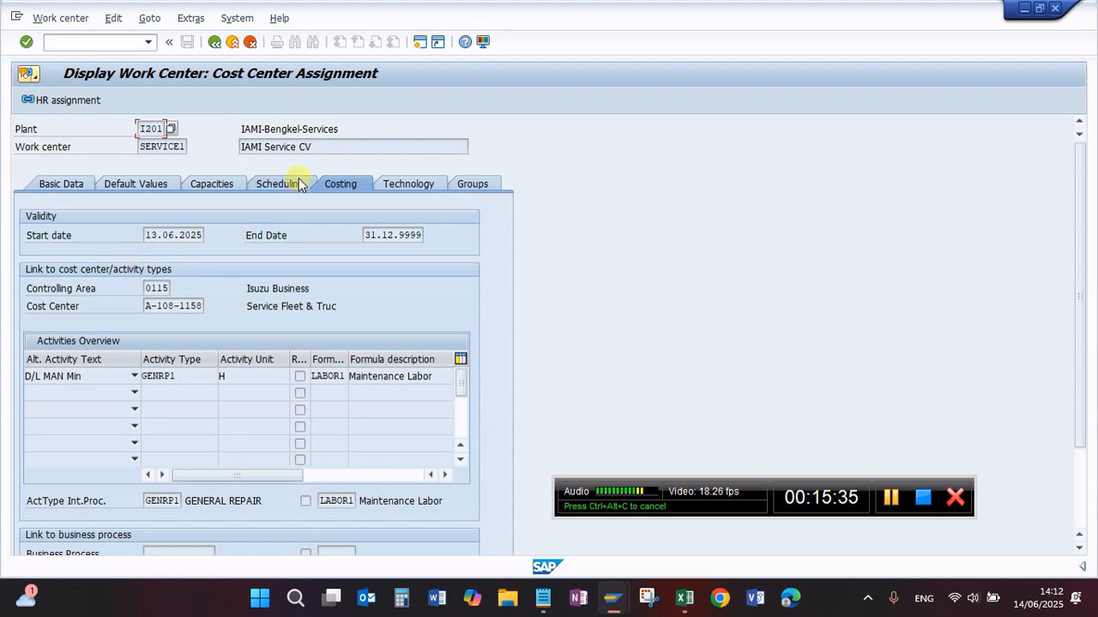
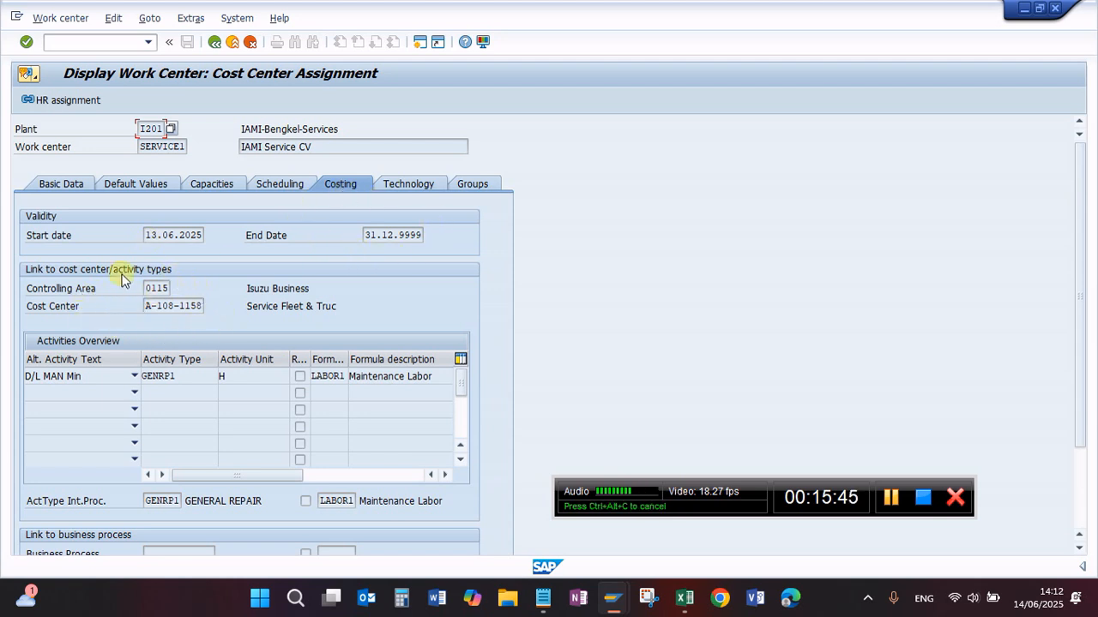
Step: Compare the activity type in the costing data of SERVICE1 with the activity prices planned for cost center A-108-1158
click(186, 376)
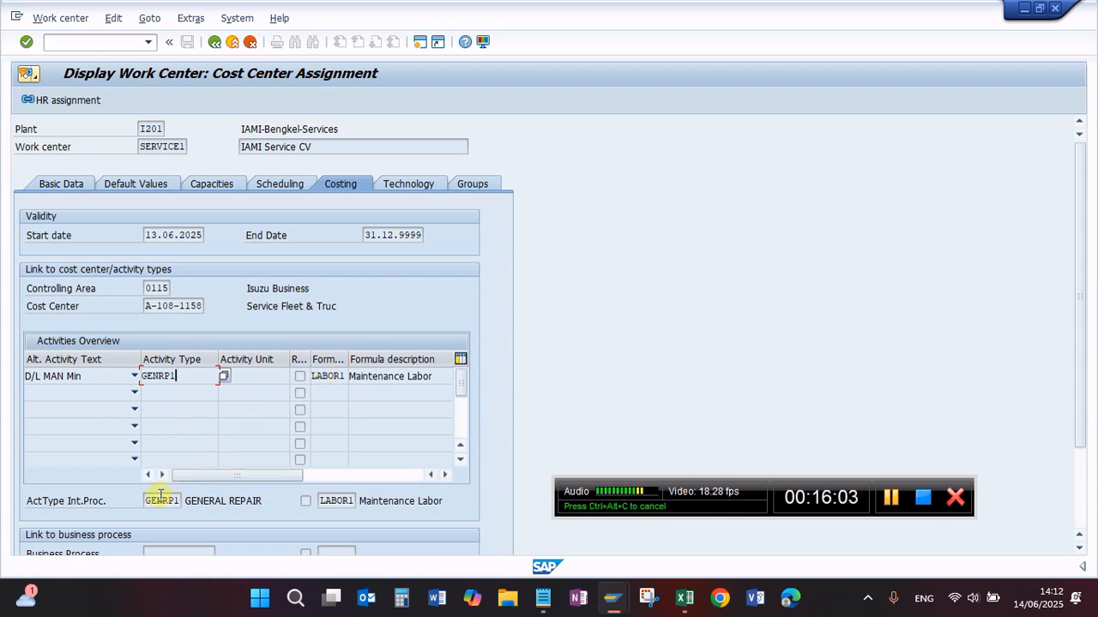
mouse_move(611, 598)
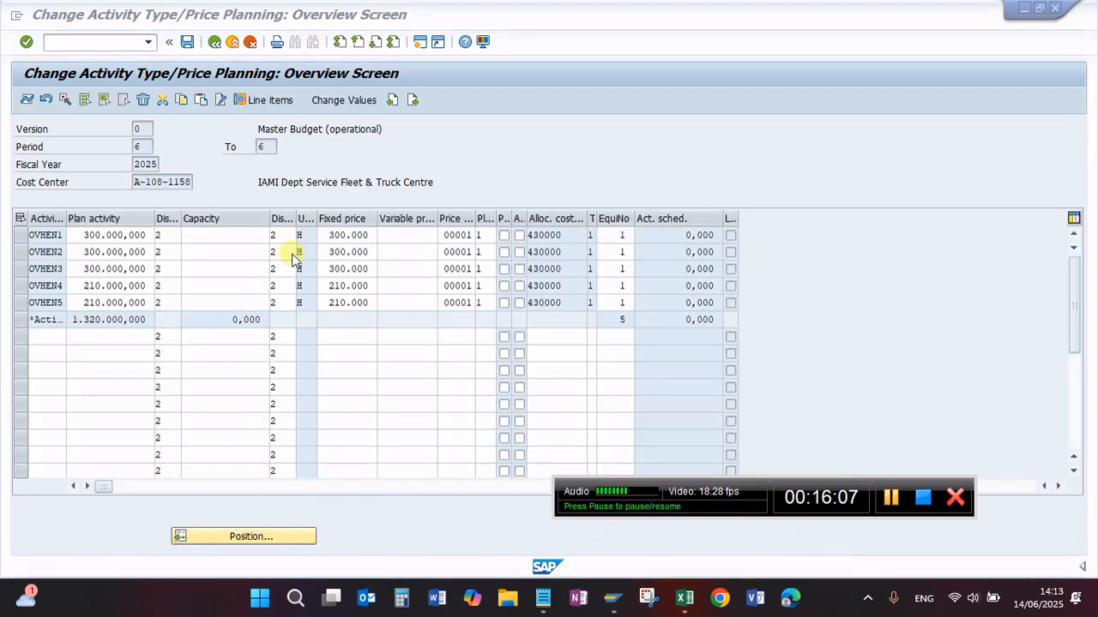
click(739, 515)
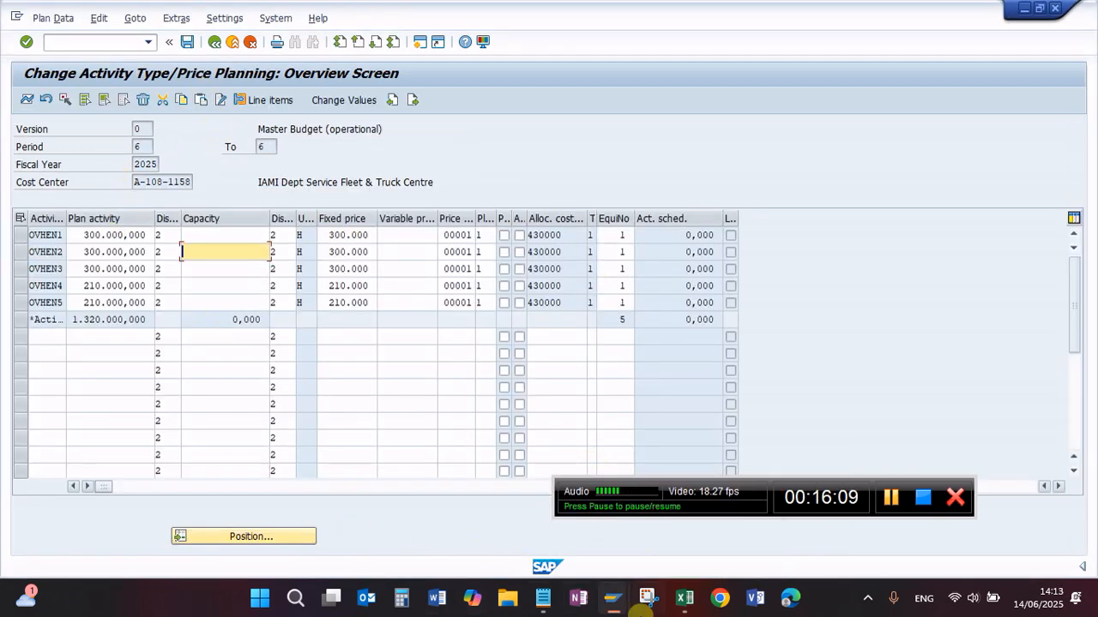
mouse_move(619, 608)
click(604, 515)
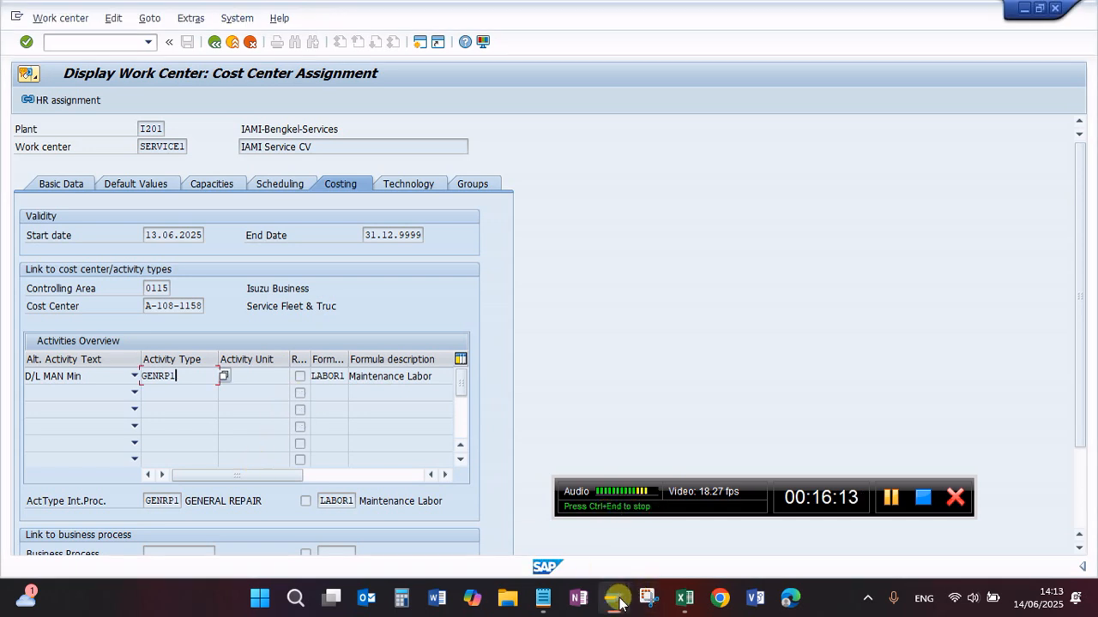
Step: Start transaction KL02 and try to open the master data of activity type OVHEN1
click(85, 47)
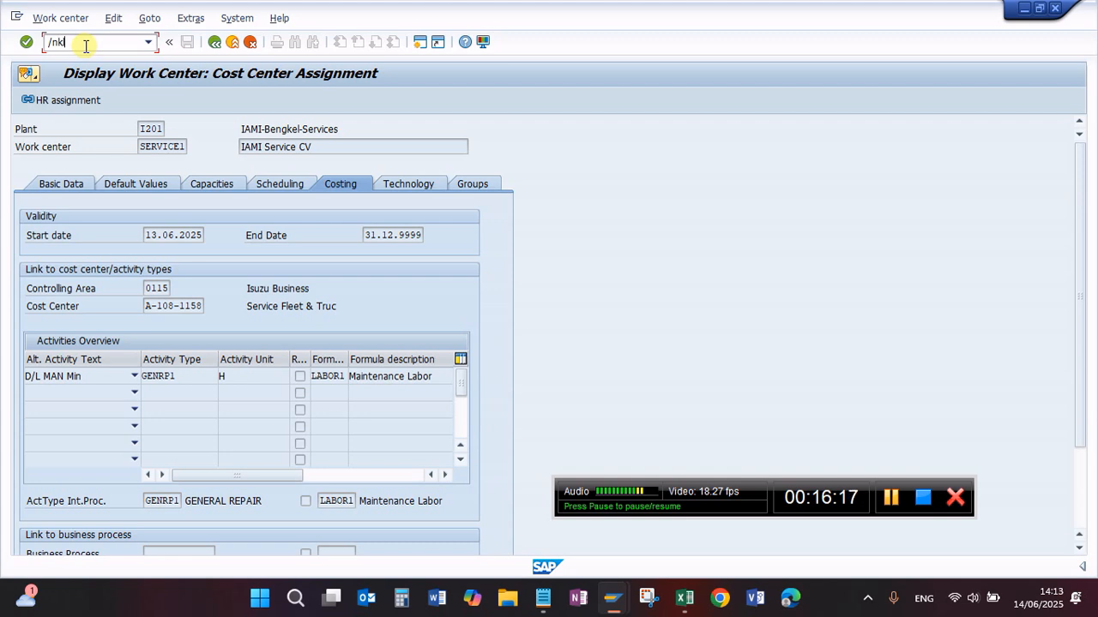
text(/nkl02)
key(Return)
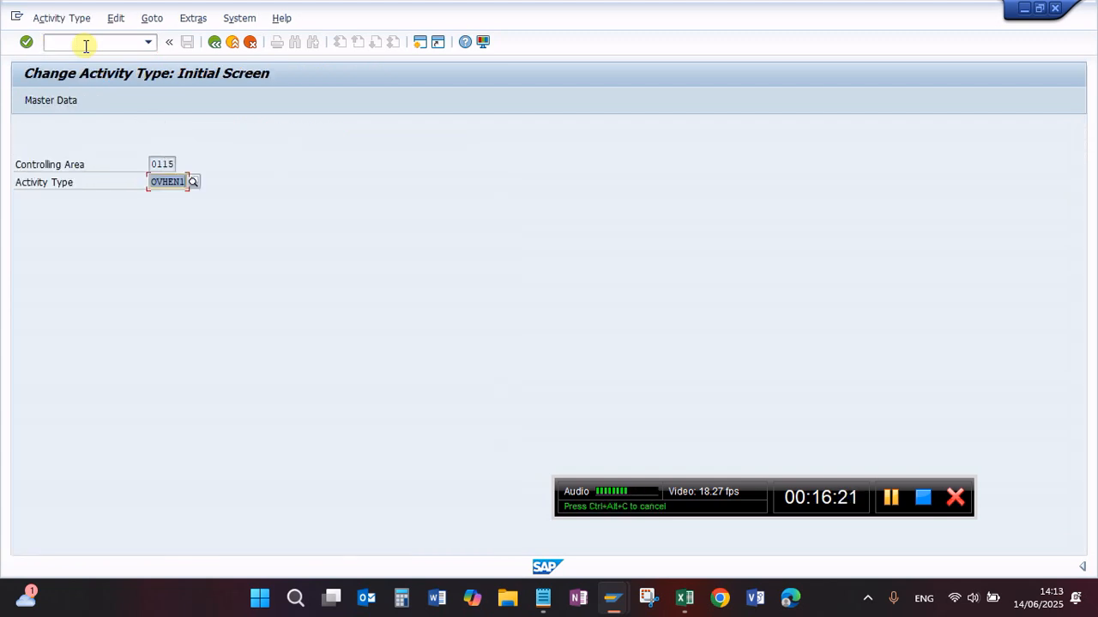
click(160, 183)
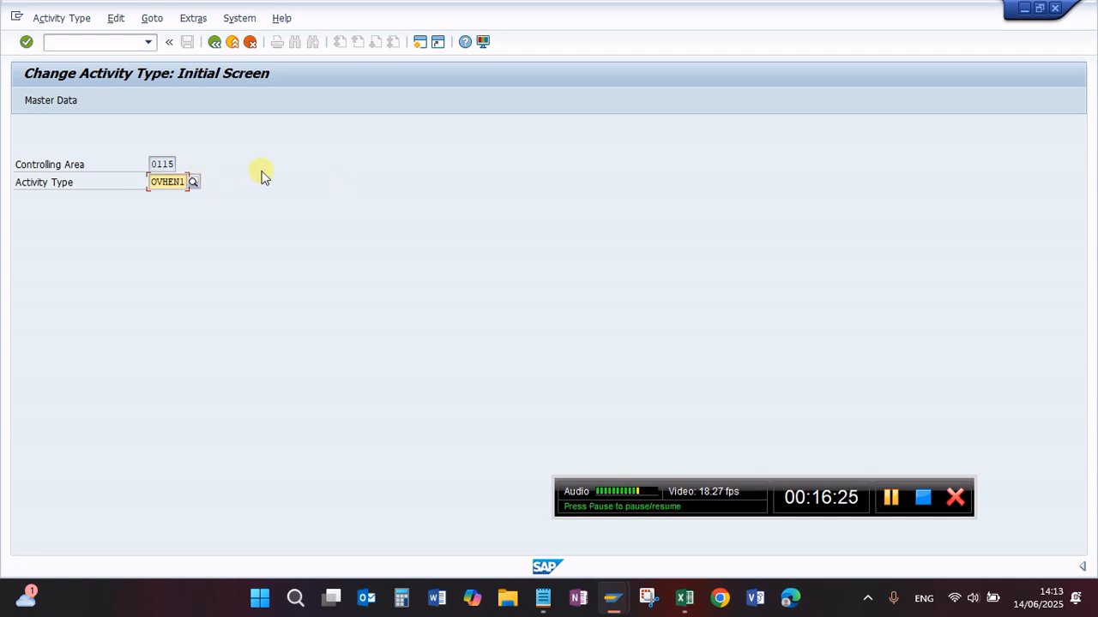
key(Return)
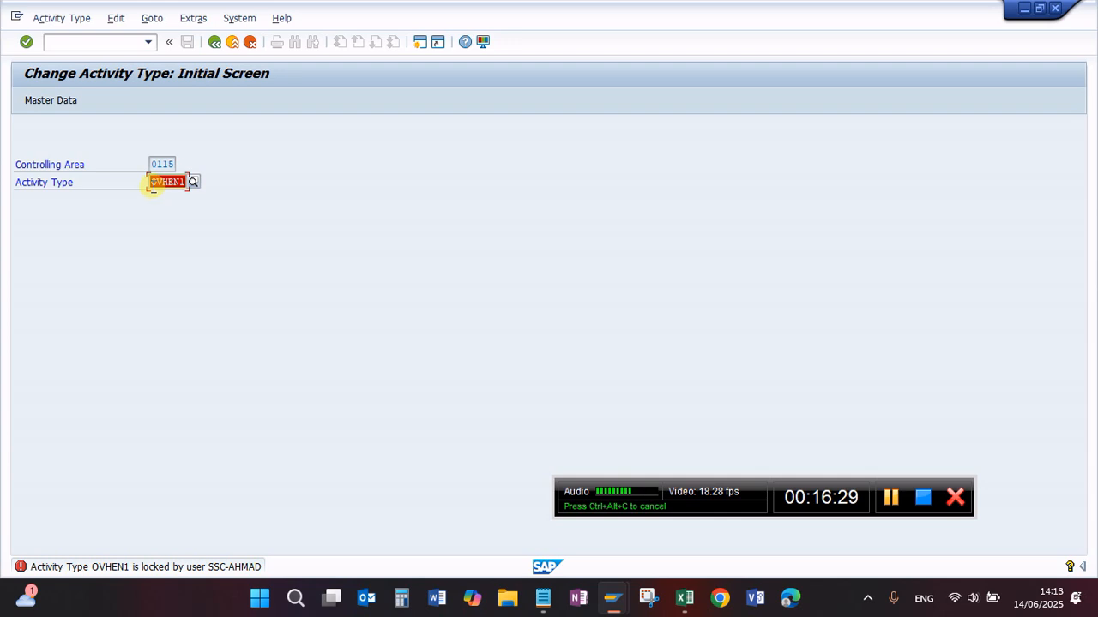
Step: Close the activity type/price planning session and open the master data of activity type OVHEN1 in KL02
click(612, 600)
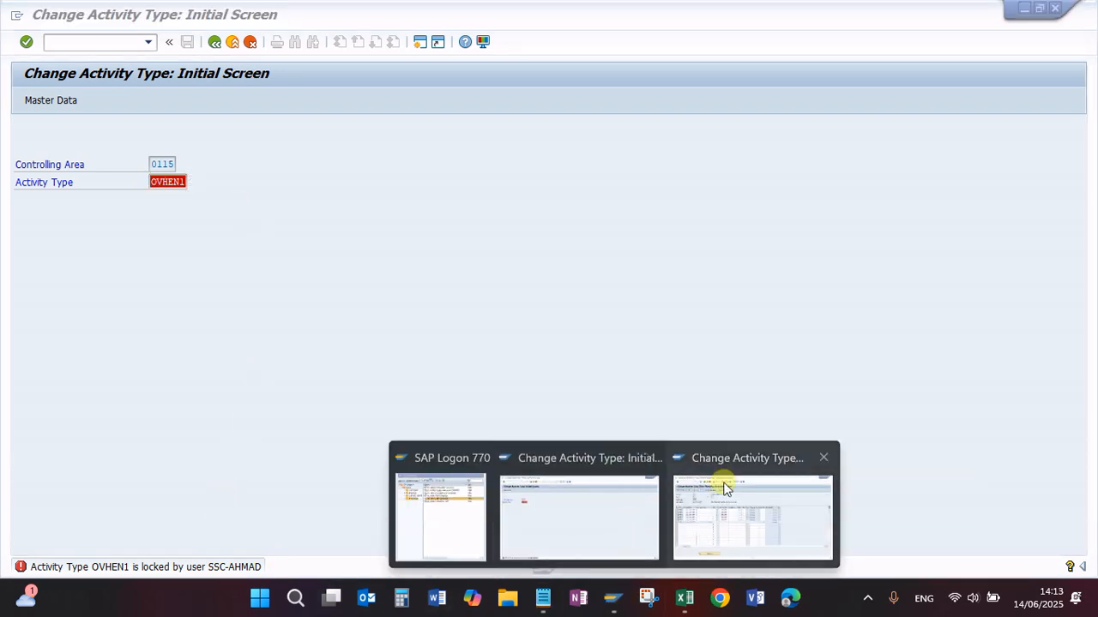
click(717, 480)
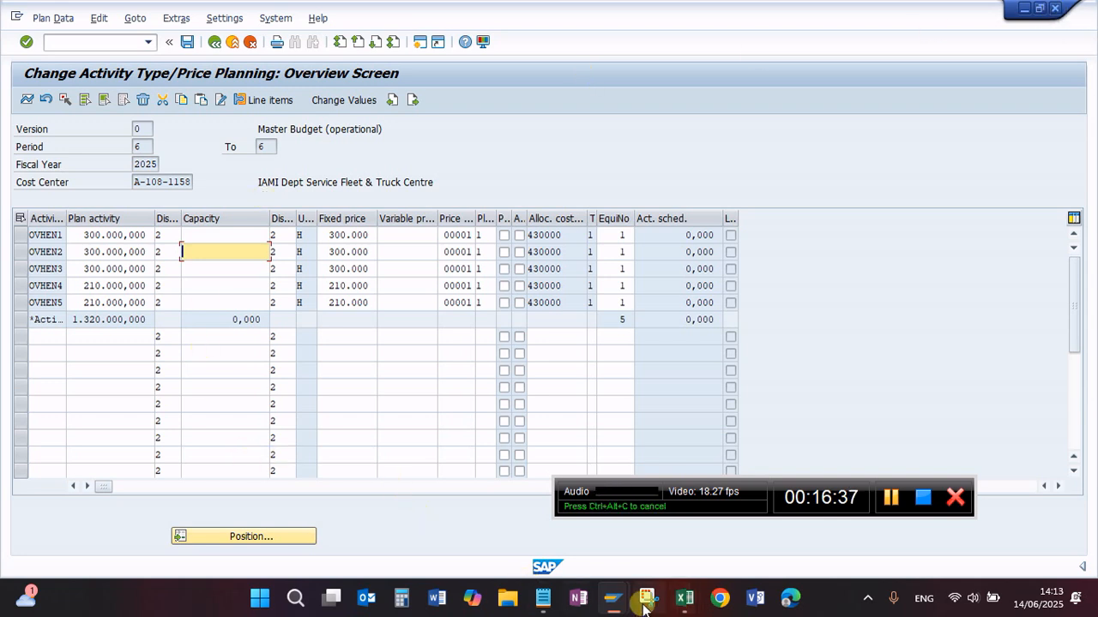
click(614, 605)
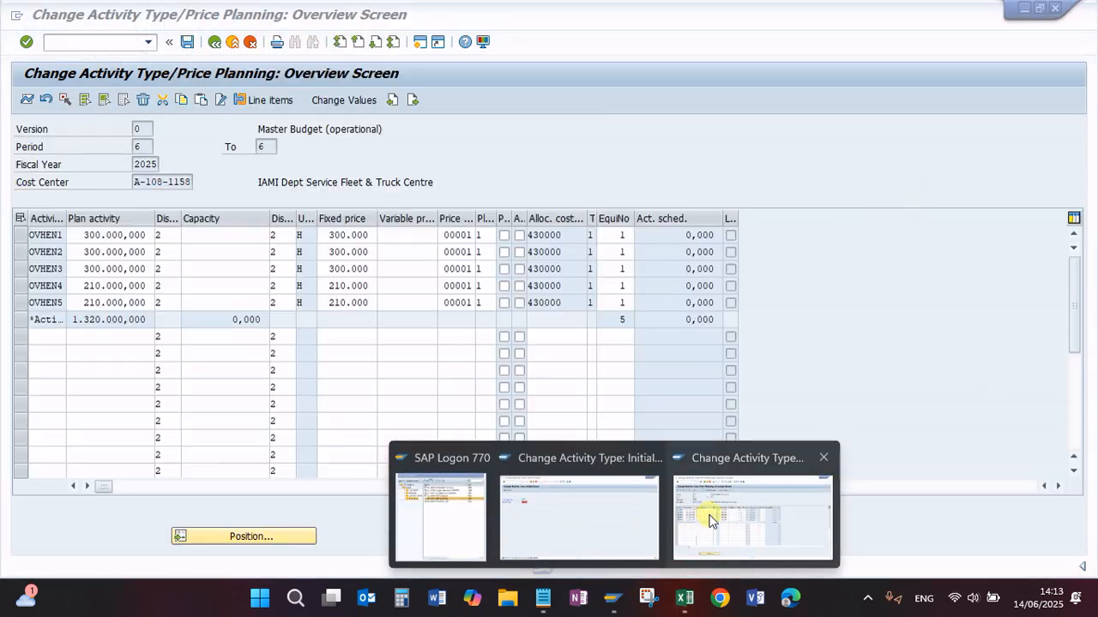
click(711, 519)
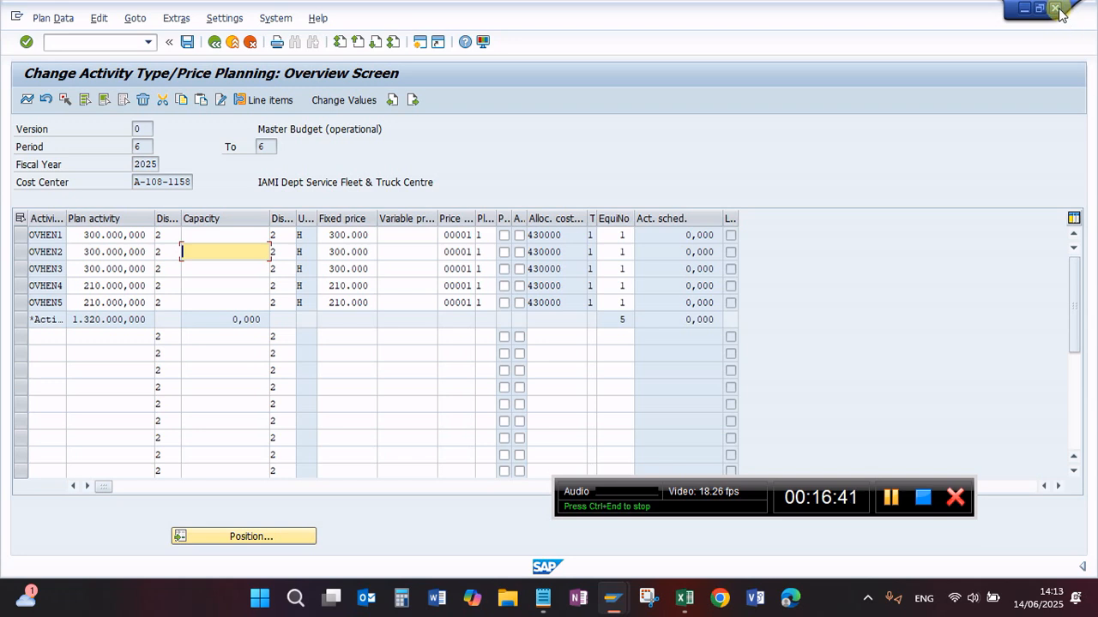
key(alt+Tab)
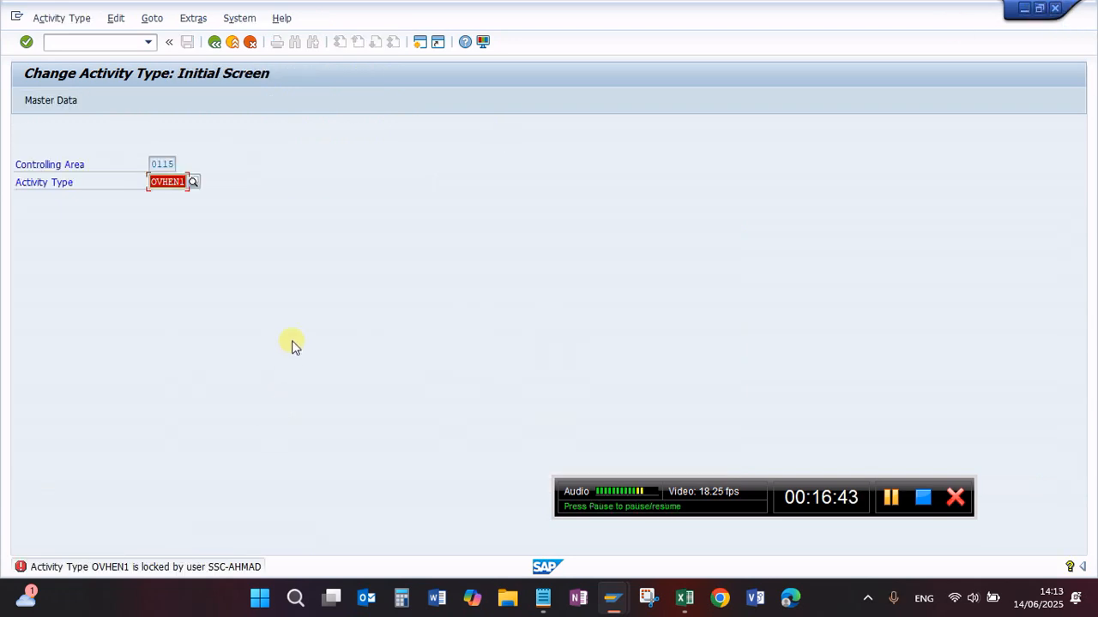
key(Return)
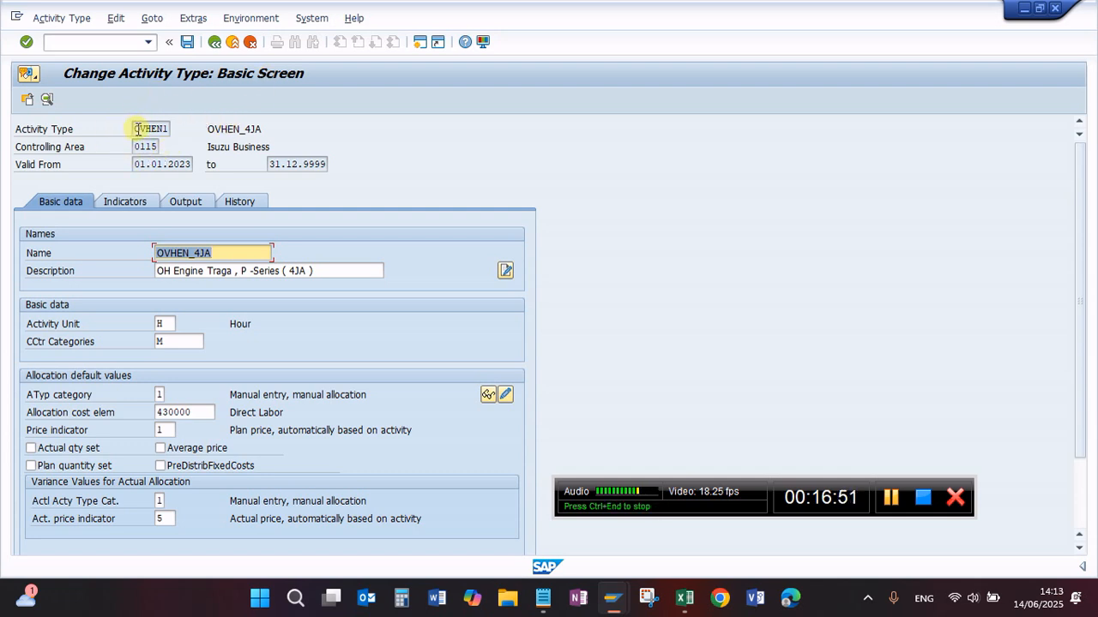
Step: Switch to the Excel price list and review the activity codes for engine, transmission, differential and brake overhauls
click(681, 598)
click(597, 515)
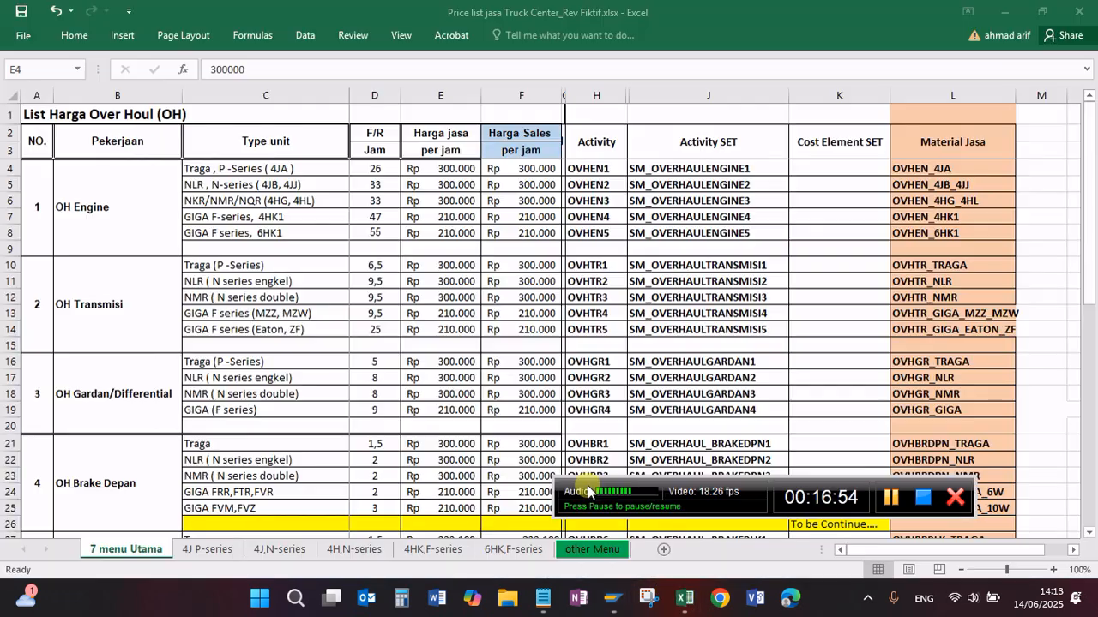
click(606, 204)
key(Down)
key(Down)
key(Down)
key(Down)
key(Down)
key(Down)
key(Down)
key(Down)
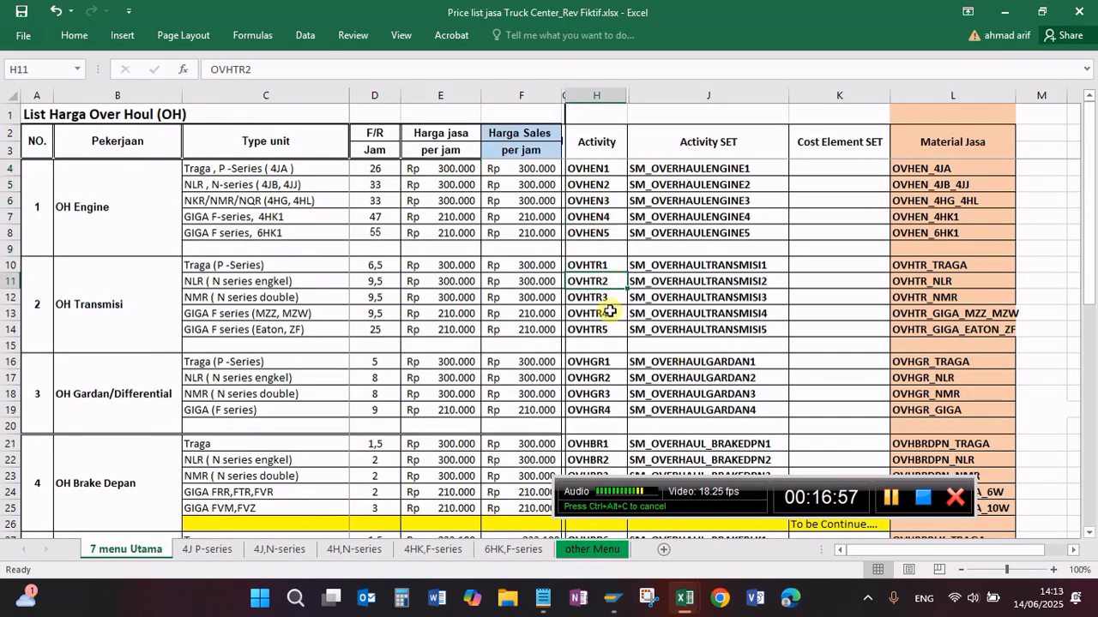
click(608, 201)
click(605, 311)
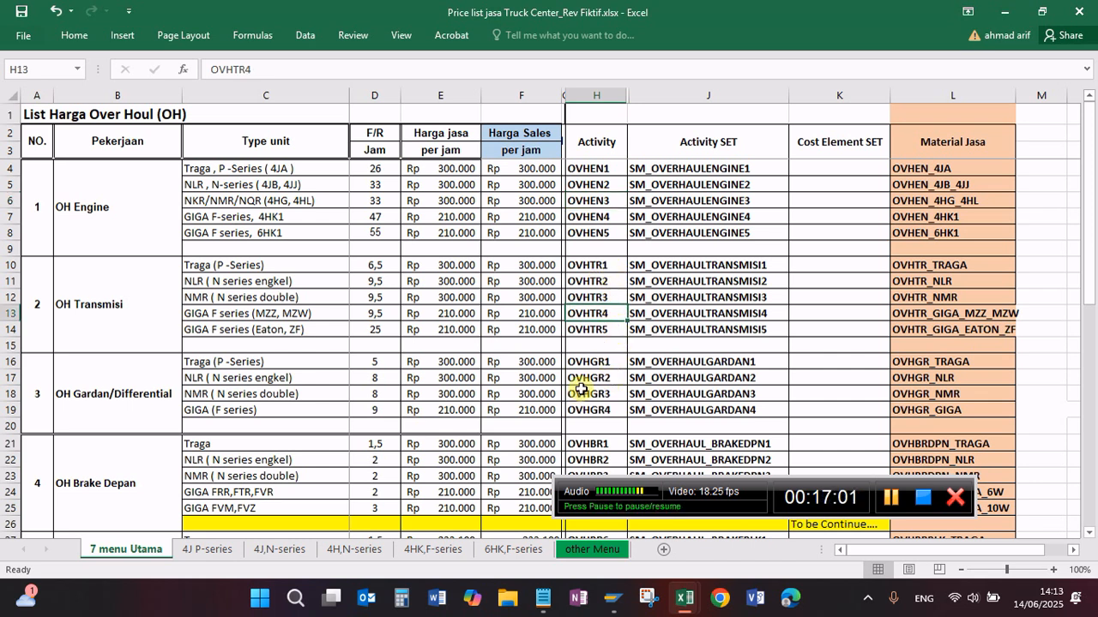
click(610, 409)
scroll(617, 391, down, 2)
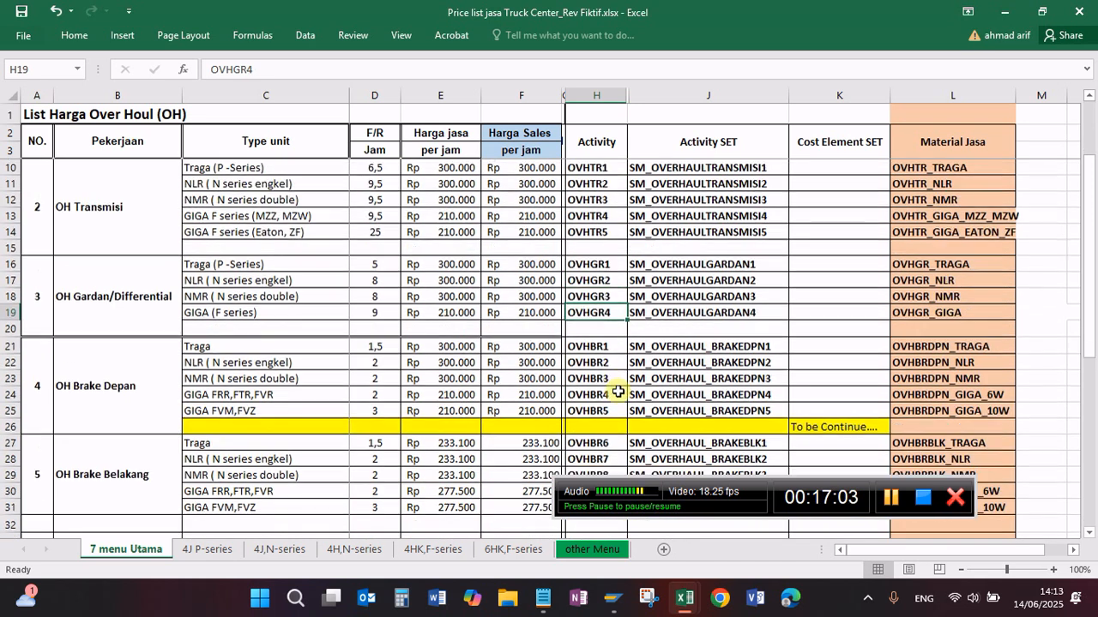
scroll(618, 392, up, 1)
scroll(620, 395, up, 1)
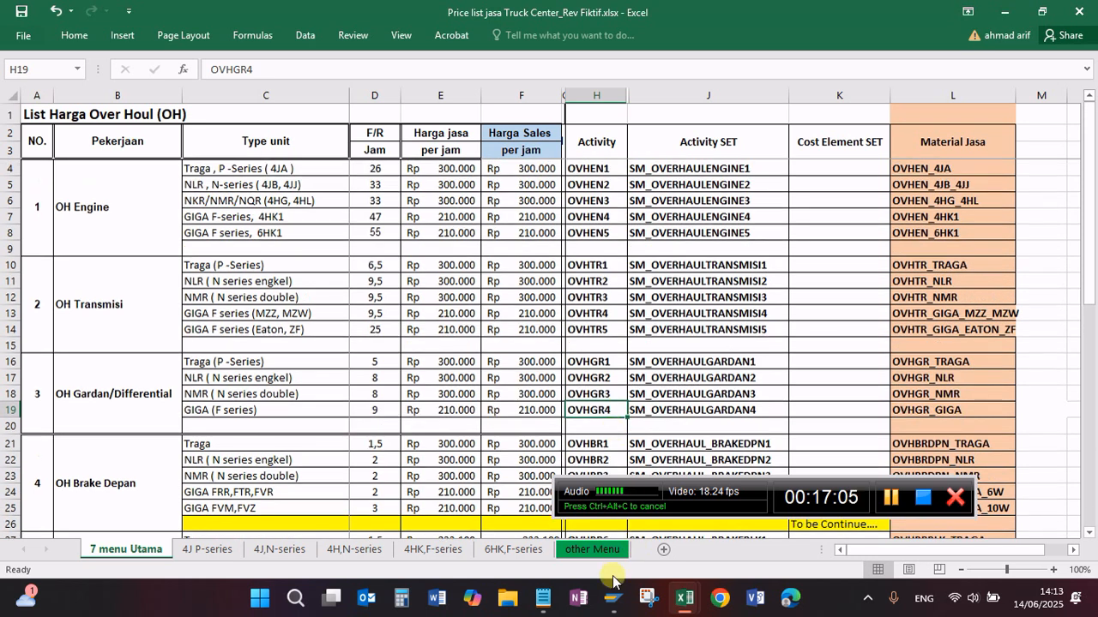
Step: Switch back to SAP and review the validity, cost center category and allocation cost element of activity type OVHEN1
mouse_move(616, 607)
click(664, 527)
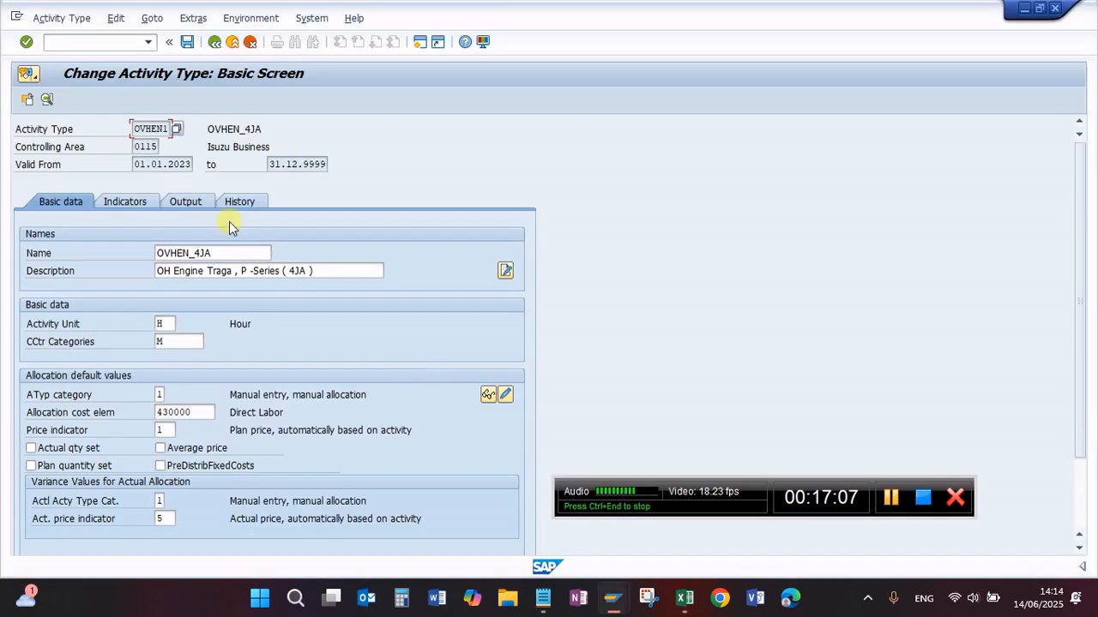
click(169, 163)
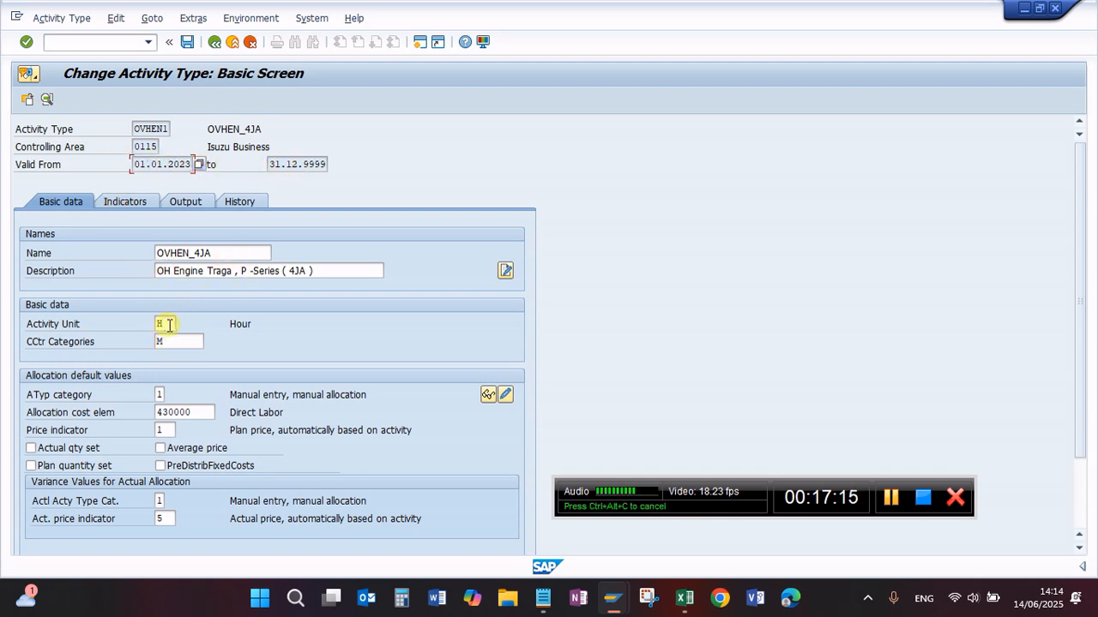
click(163, 341)
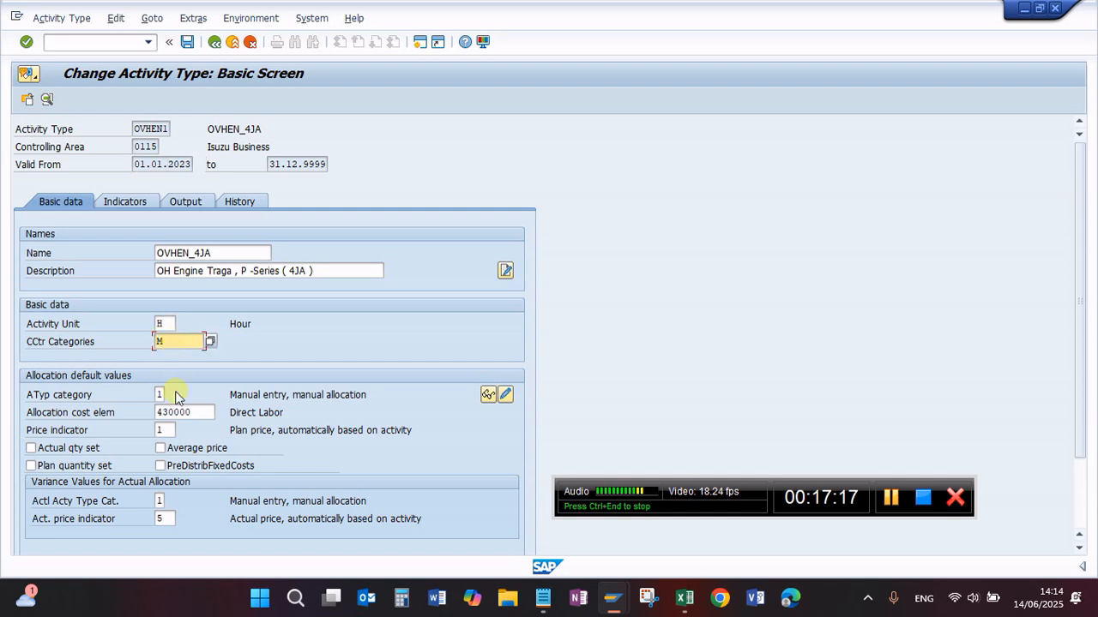
click(200, 416)
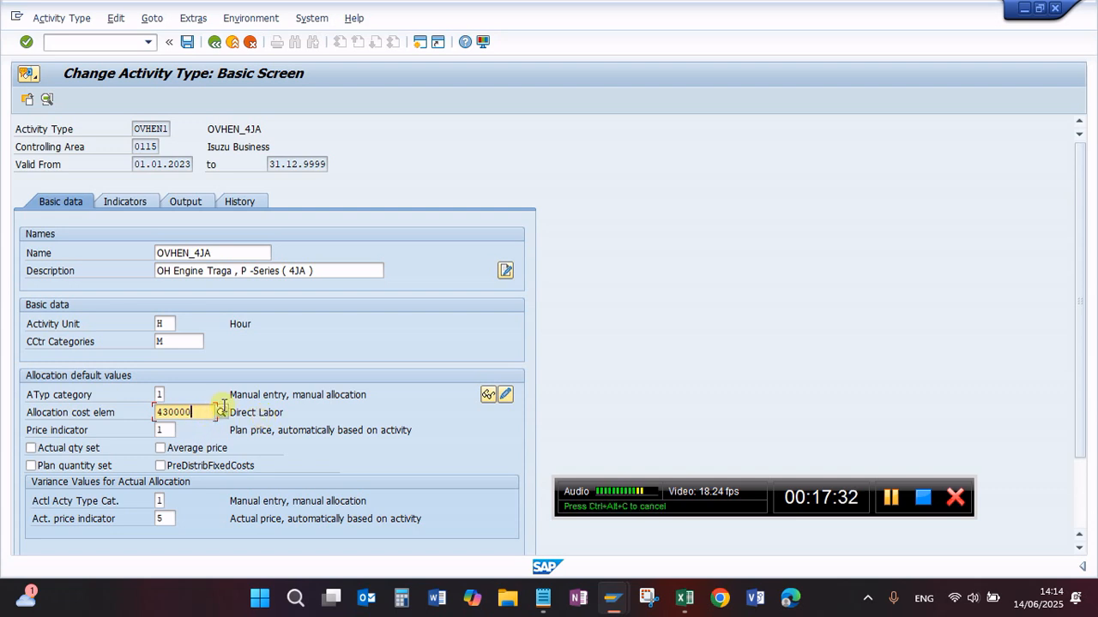
Step: Look through the indicators, output and history of activity type OVHEN1 and return to its basic data
click(130, 201)
click(183, 201)
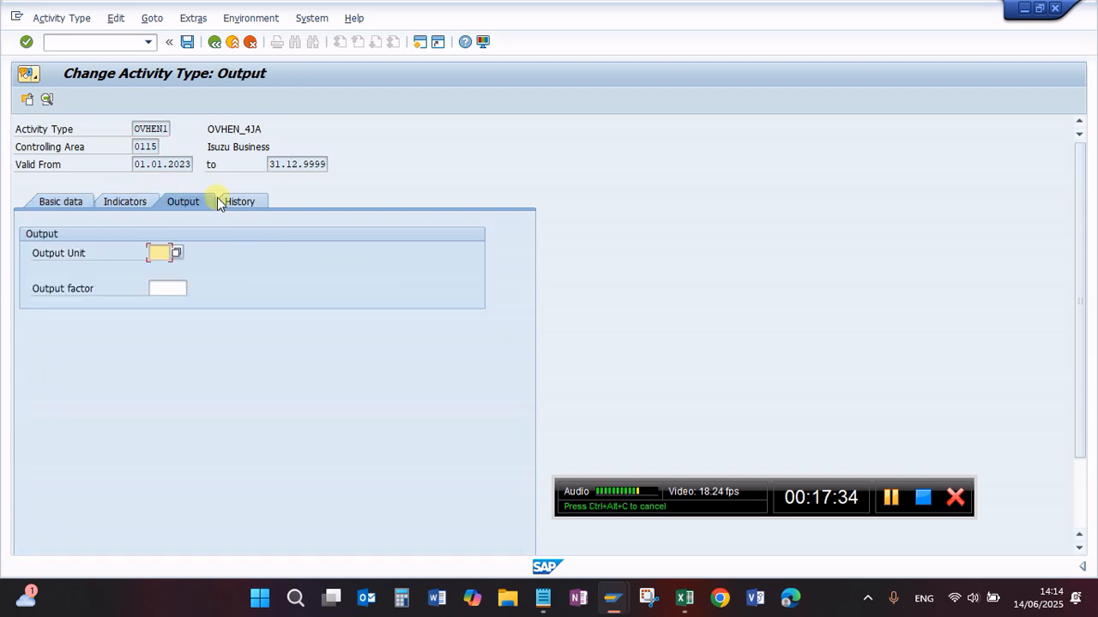
click(233, 201)
click(74, 202)
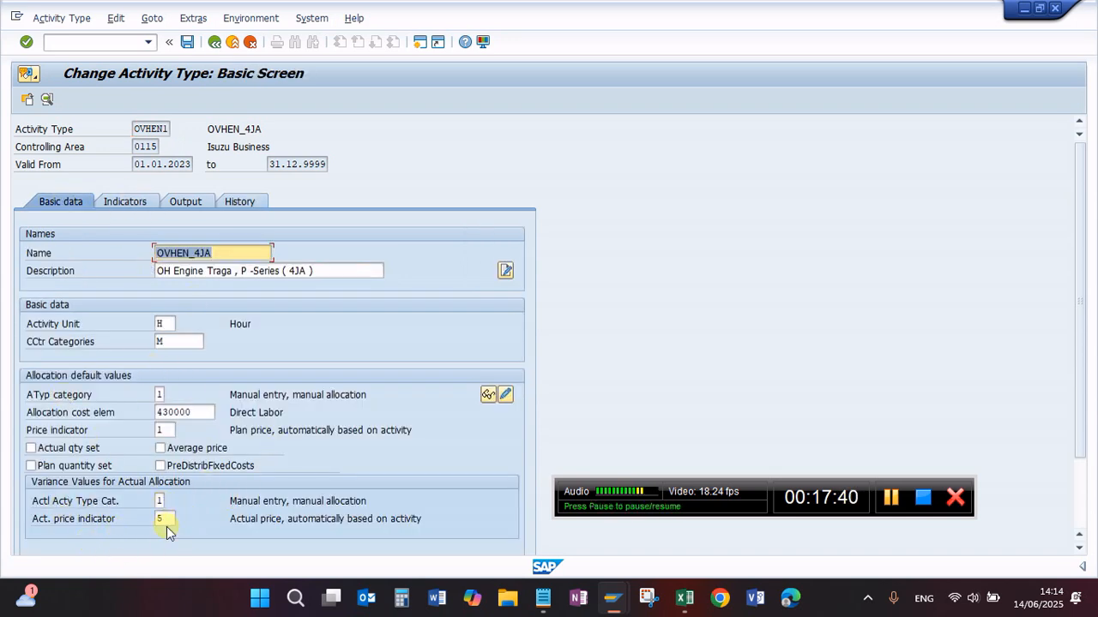
Step: Switch to the Notepad checklist and mark the Create Activity and Create Work Center lines as "Done"
click(542, 597)
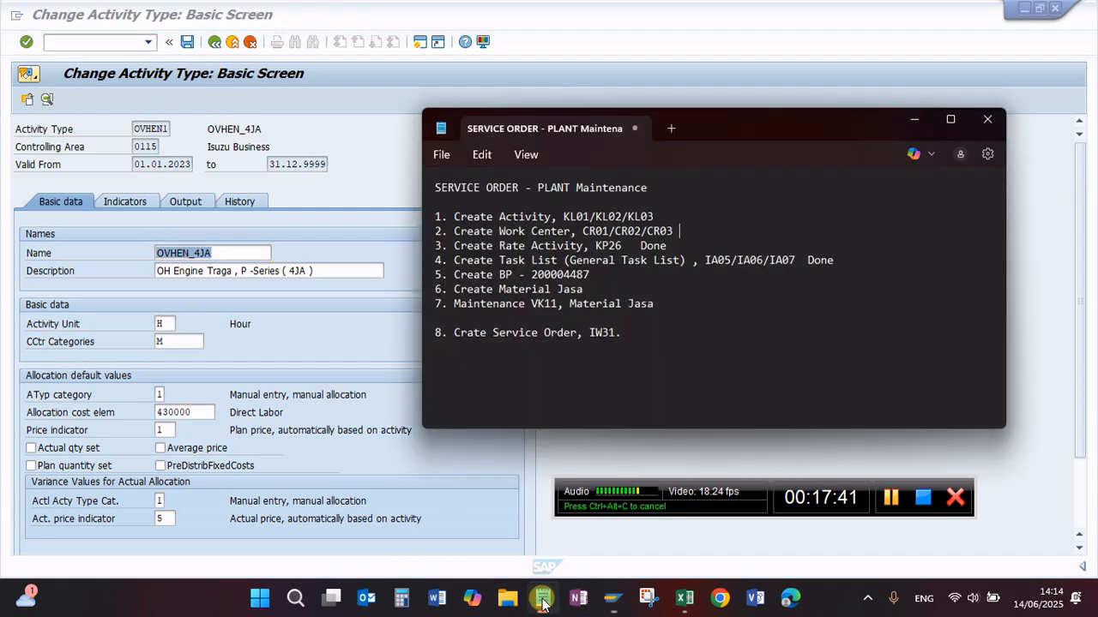
click(684, 221)
text(,  Do)
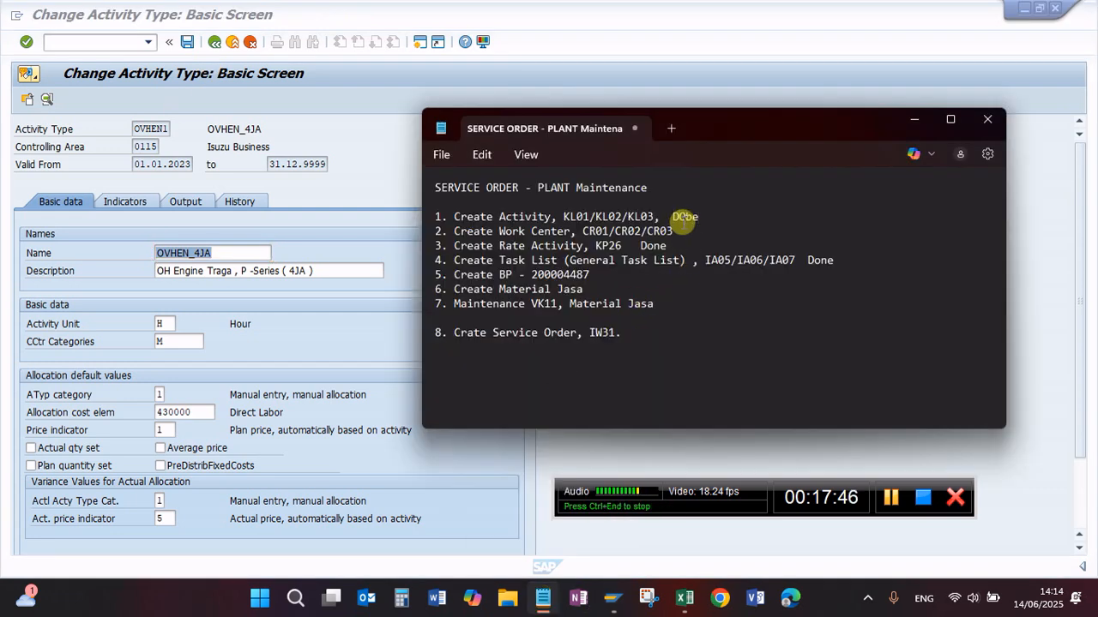
key(BackSpace)
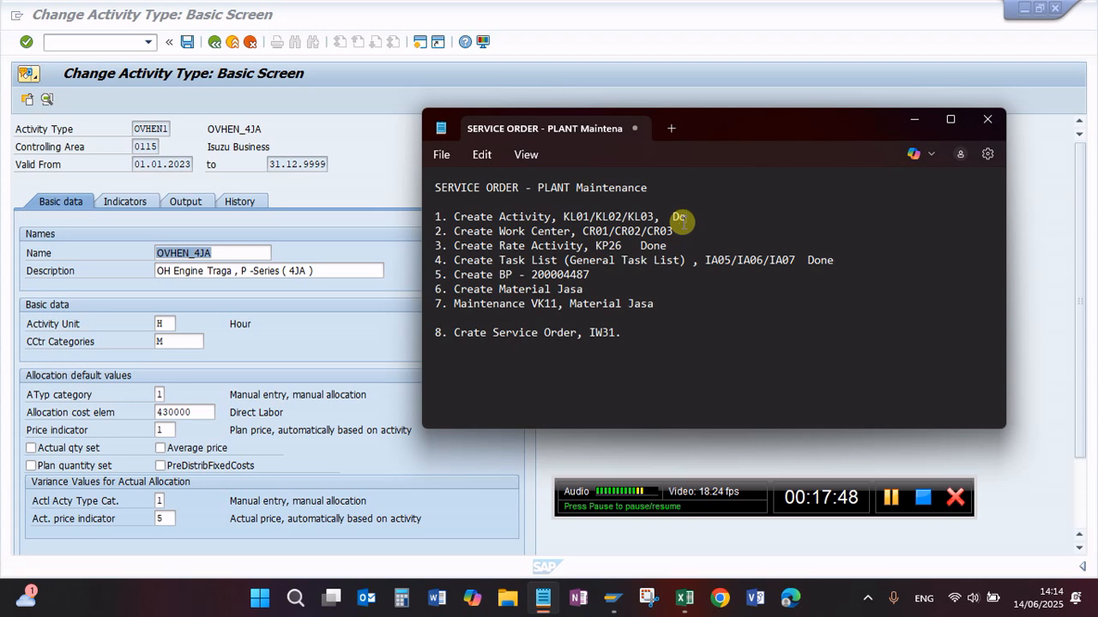
click(683, 232)
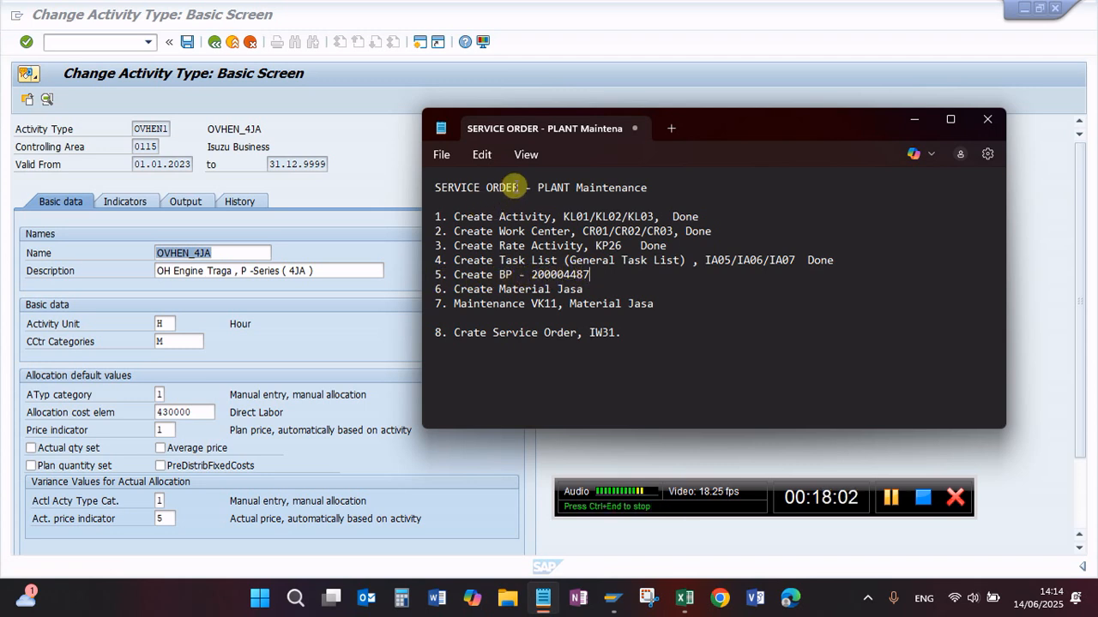
Step: Review the checklist's title and its open lines for creating the business partner and the service material
drag(518, 187, 436, 187)
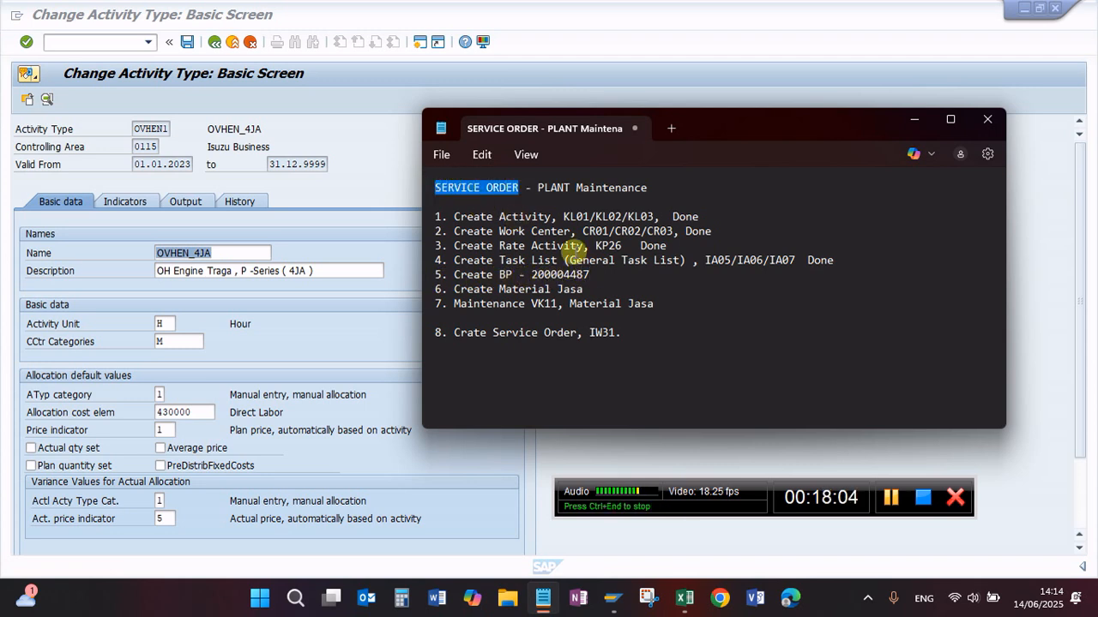
click(603, 279)
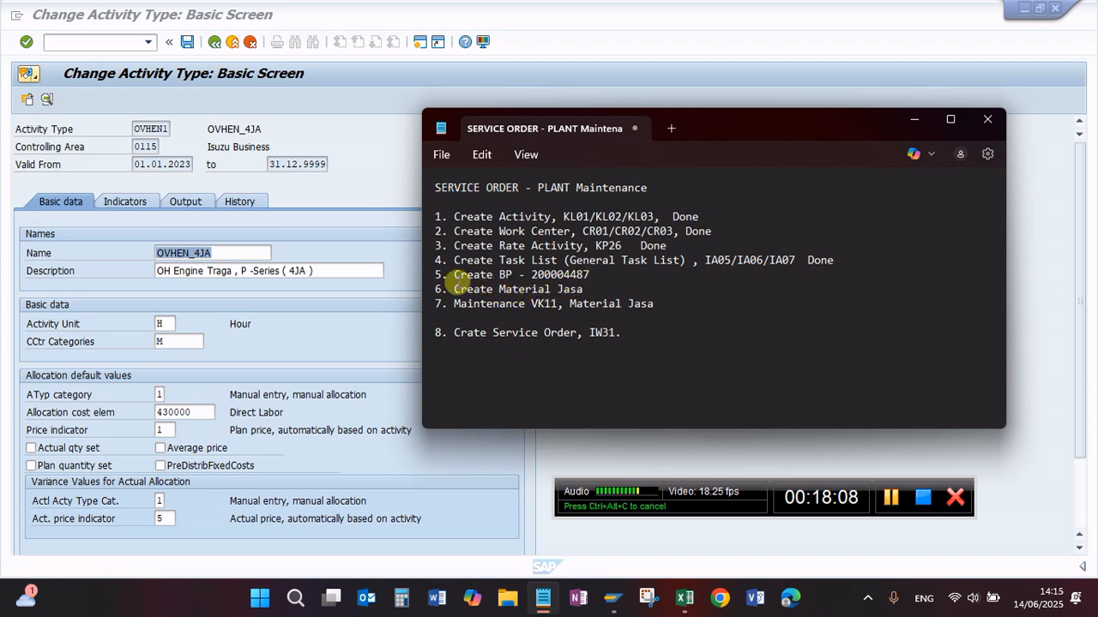
drag(456, 274, 600, 275)
click(600, 275)
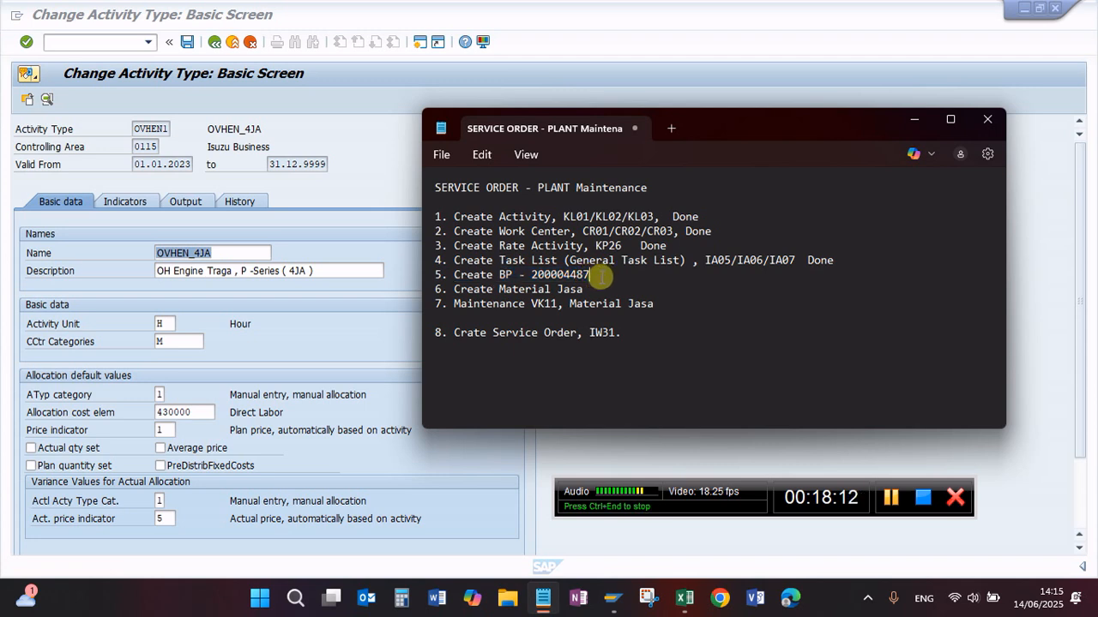
drag(531, 275, 601, 276)
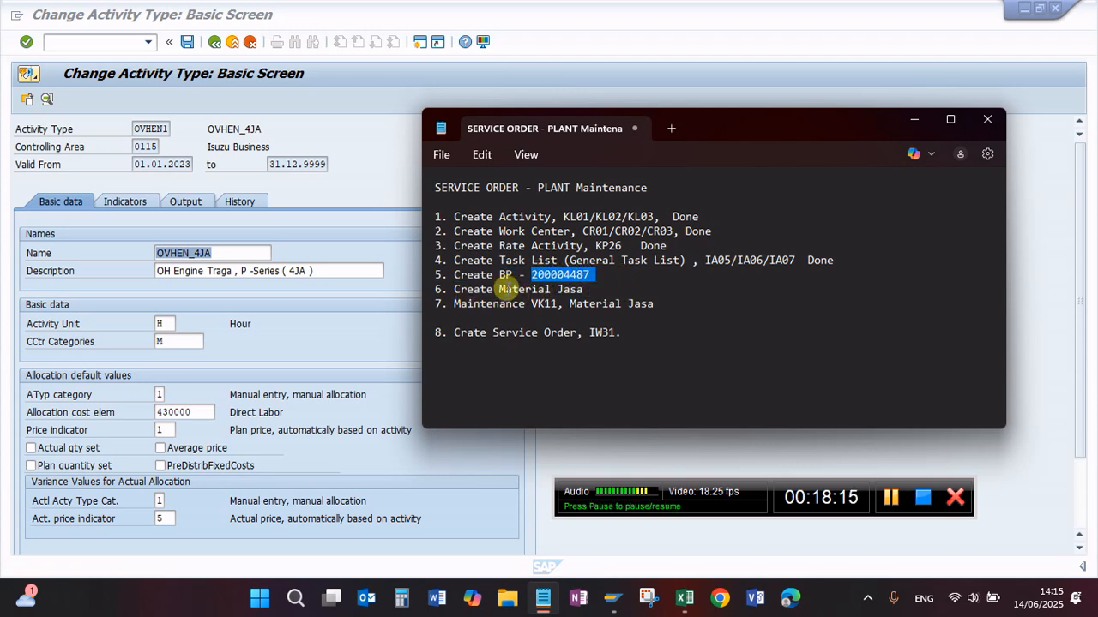
click(588, 289)
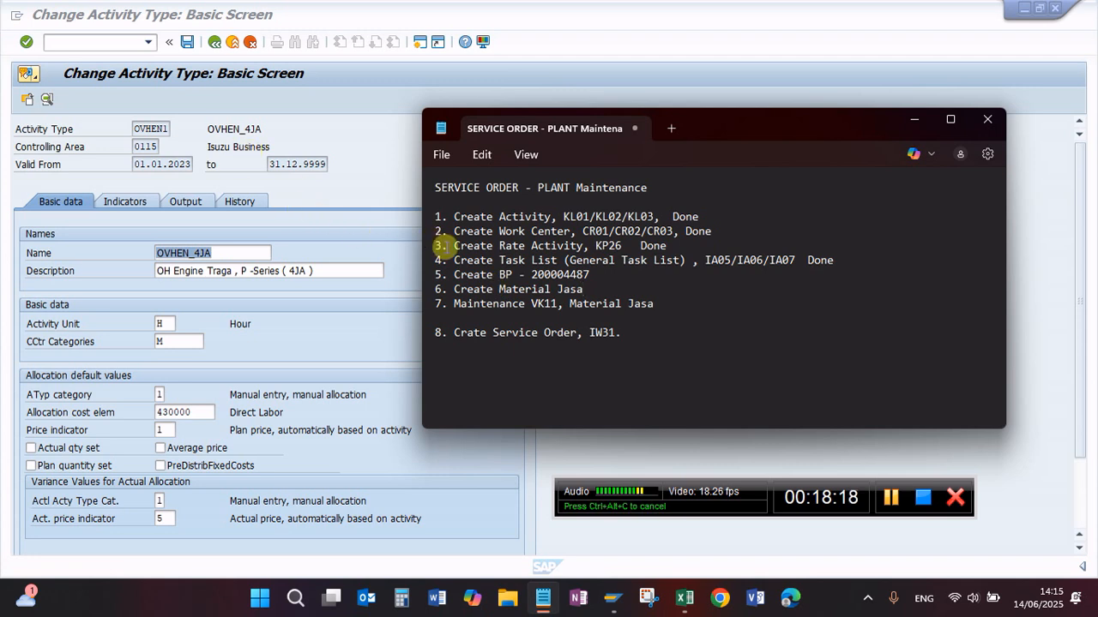
Step: Start transaction MM03 and display material GENERAL_REPAIR with all the preselected views
click(85, 42)
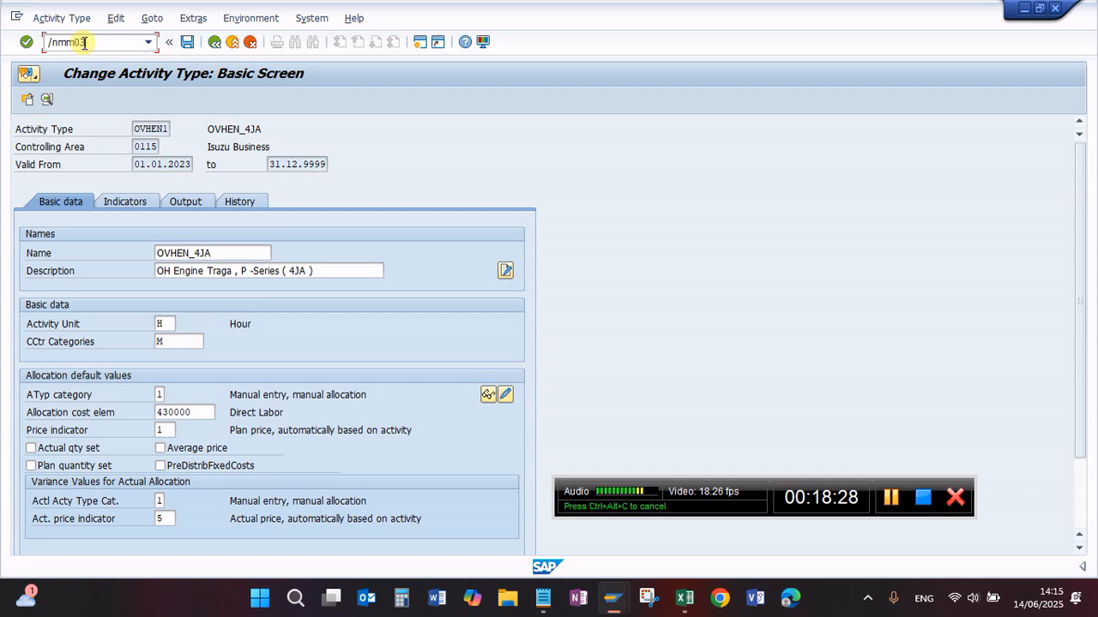
key(Return)
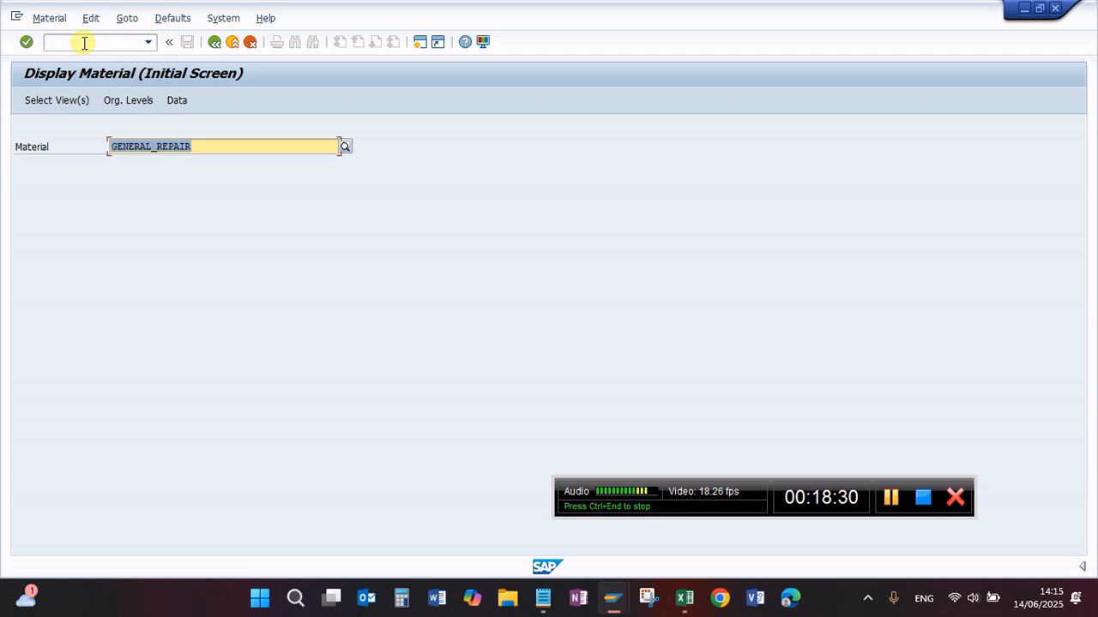
key(Return)
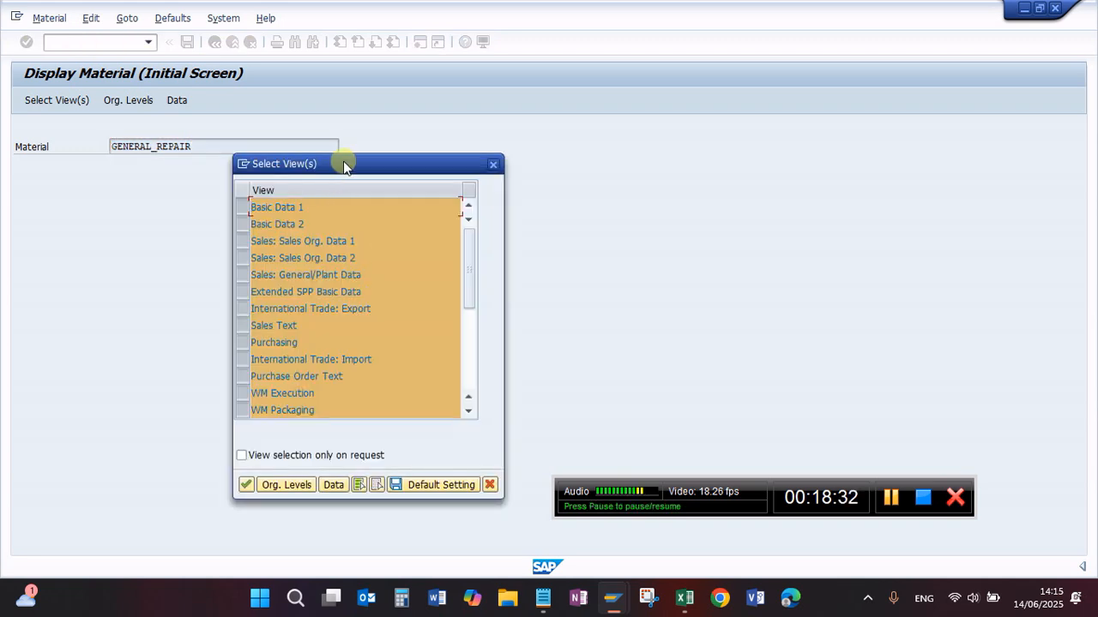
drag(344, 162, 281, 145)
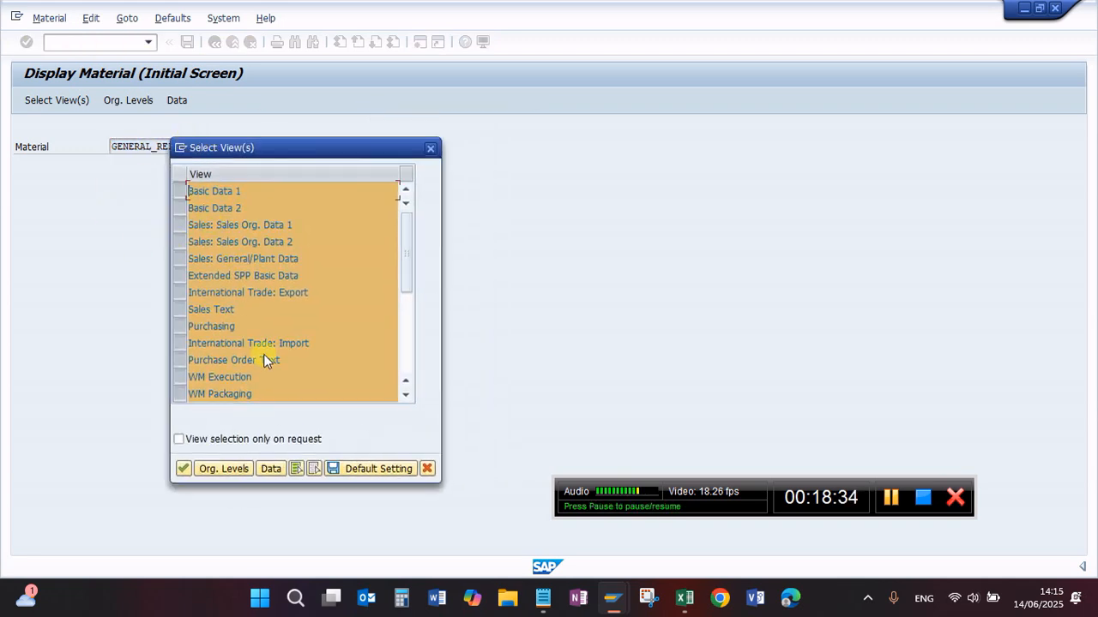
click(183, 468)
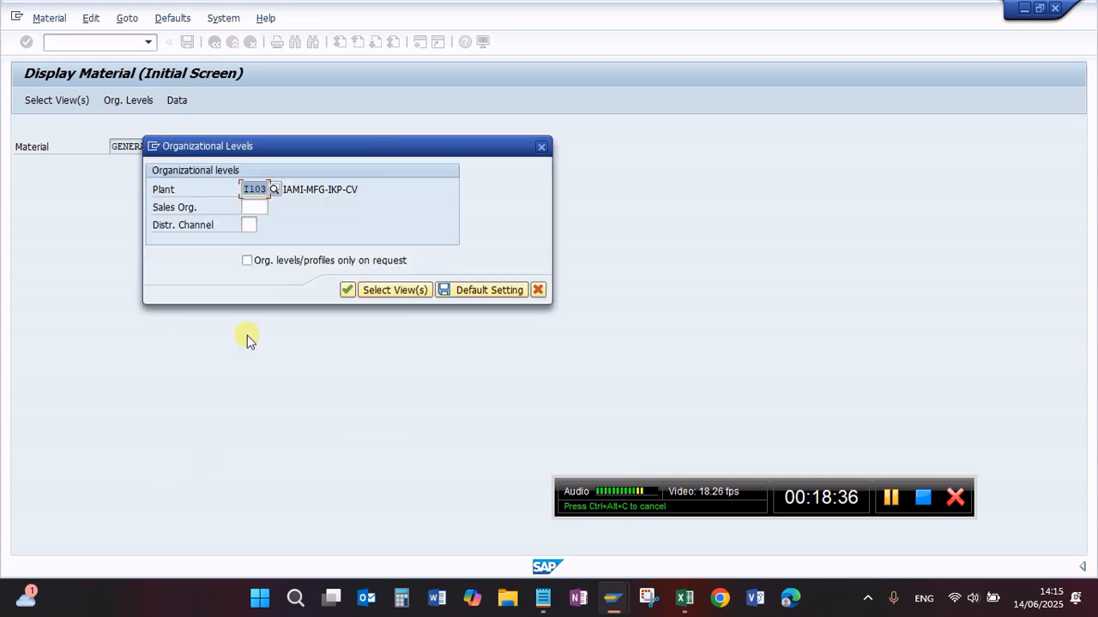
Step: Set the organizational levels to plant I201, sales organization I000 and distribution channel 00, and open the material
click(272, 190)
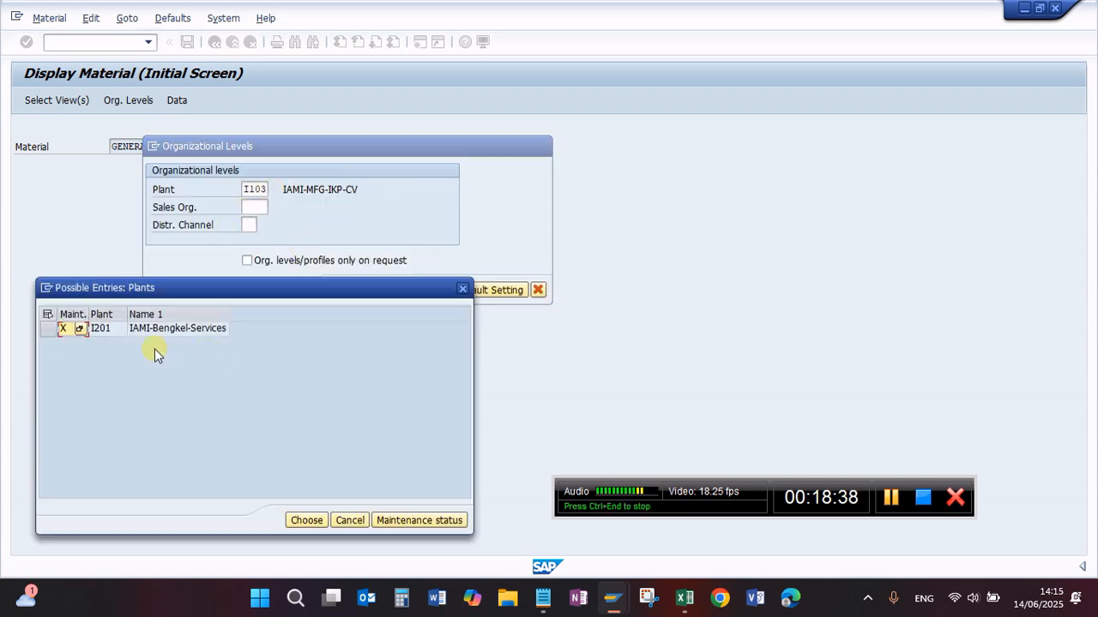
double_click(117, 332)
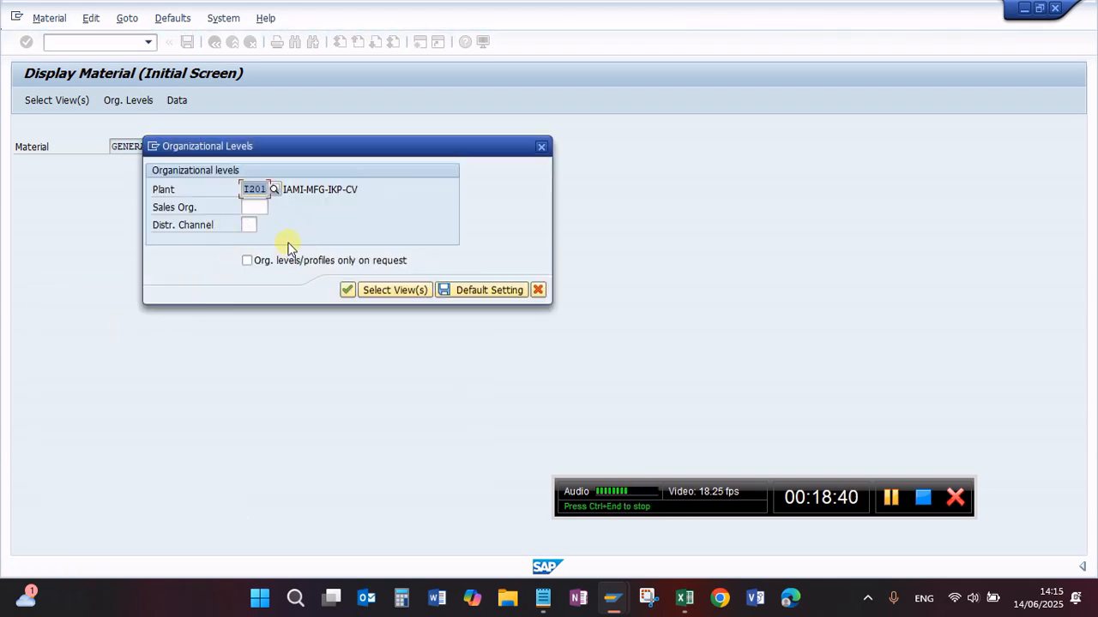
click(275, 206)
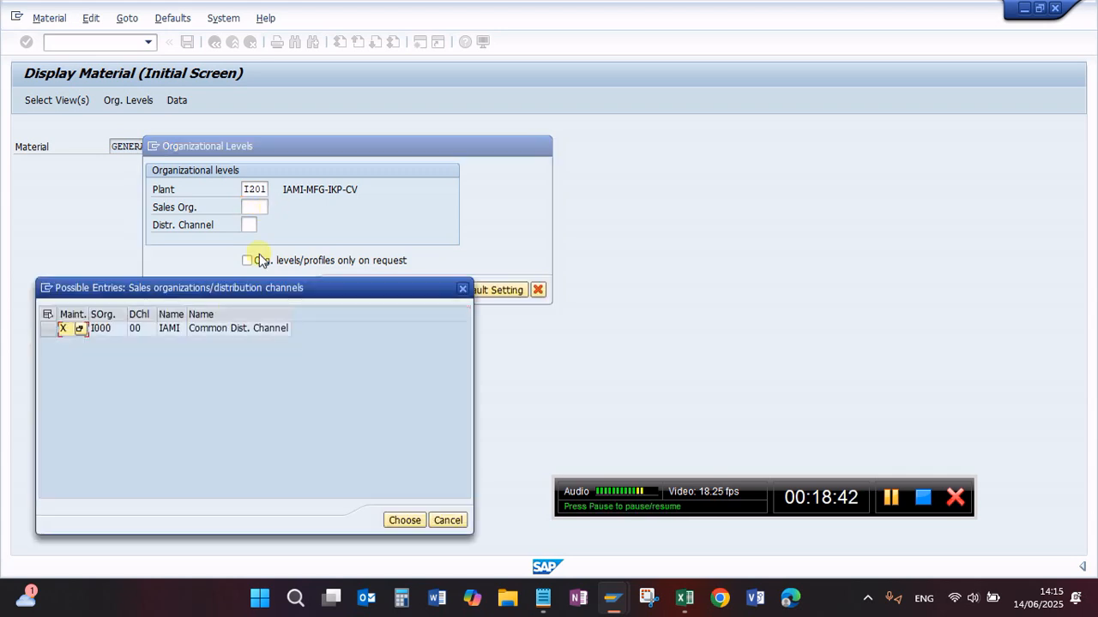
double_click(102, 331)
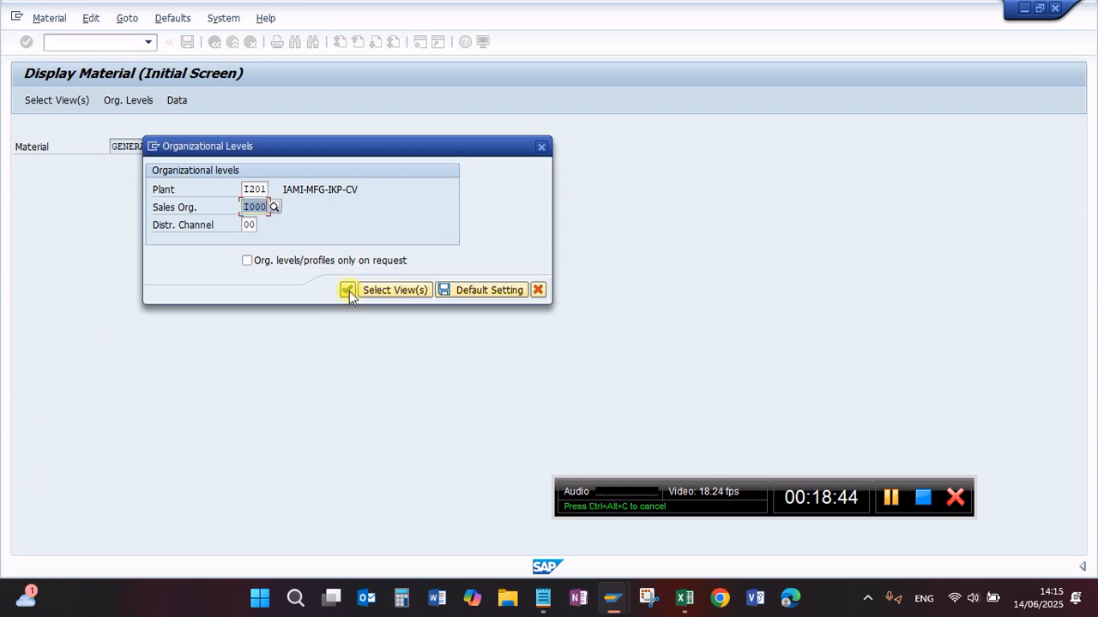
click(349, 290)
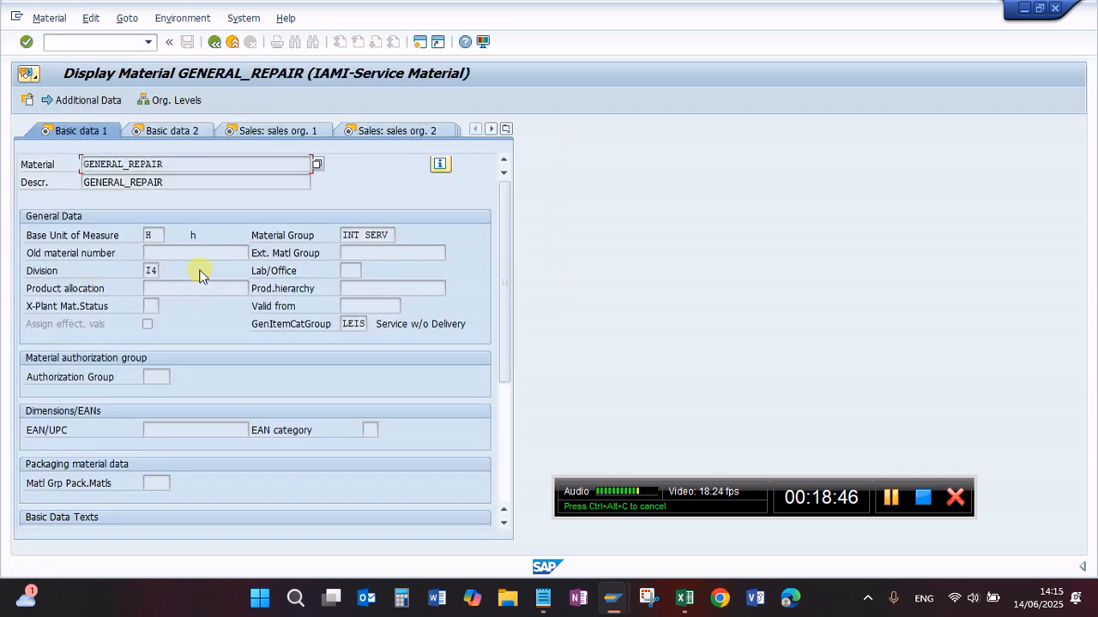
Step: Review the material's base unit of measure, its industry sector and material type information, and its general item category group
click(150, 235)
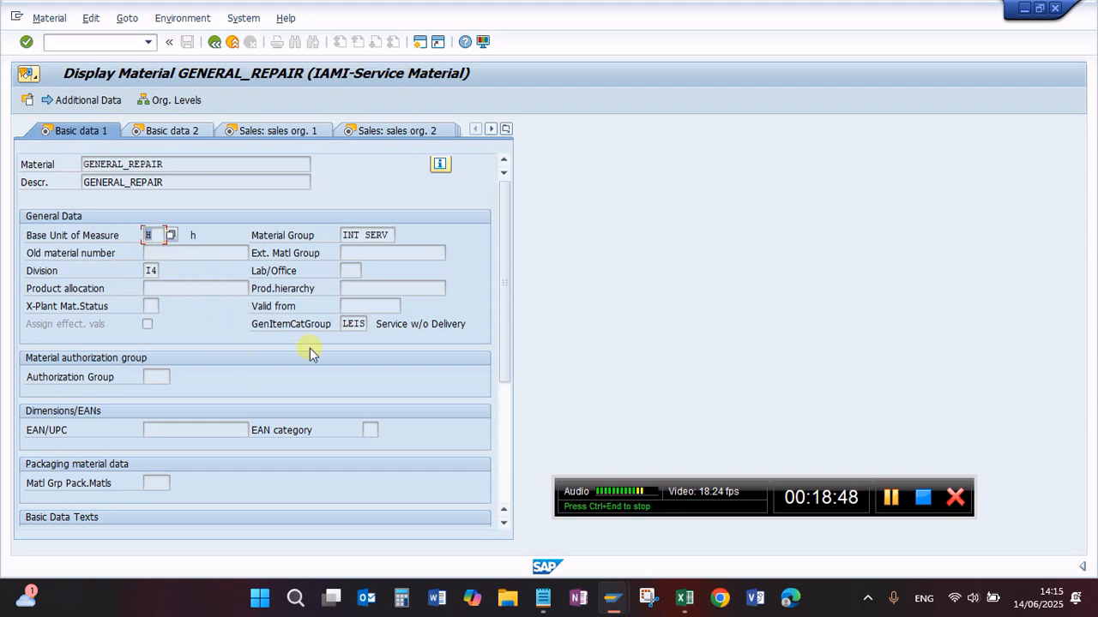
click(440, 163)
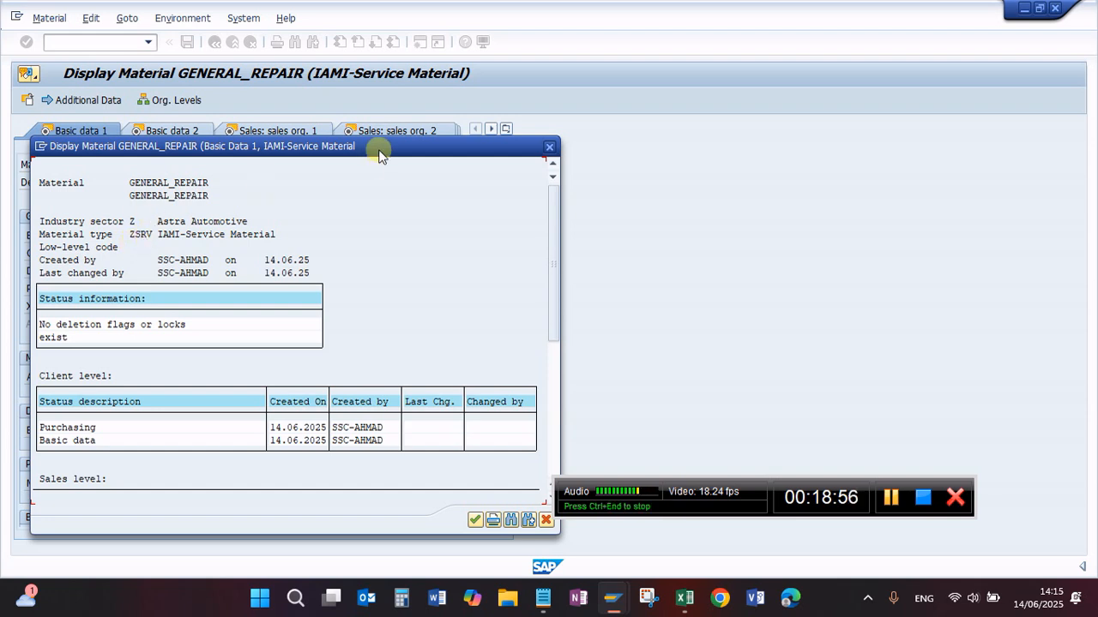
drag(382, 151, 402, 151)
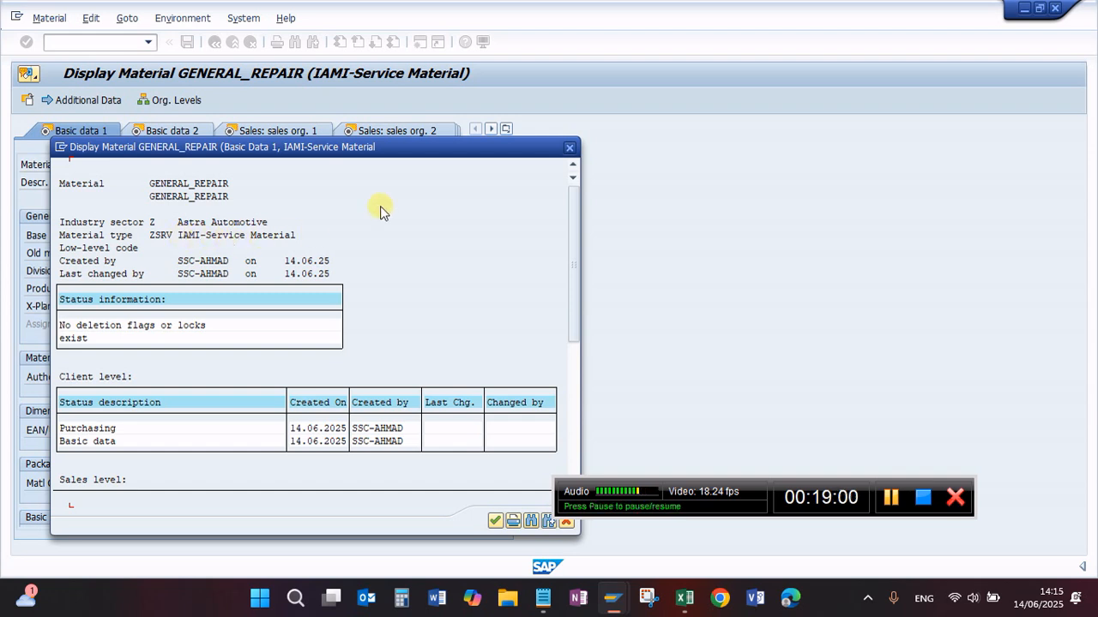
click(568, 155)
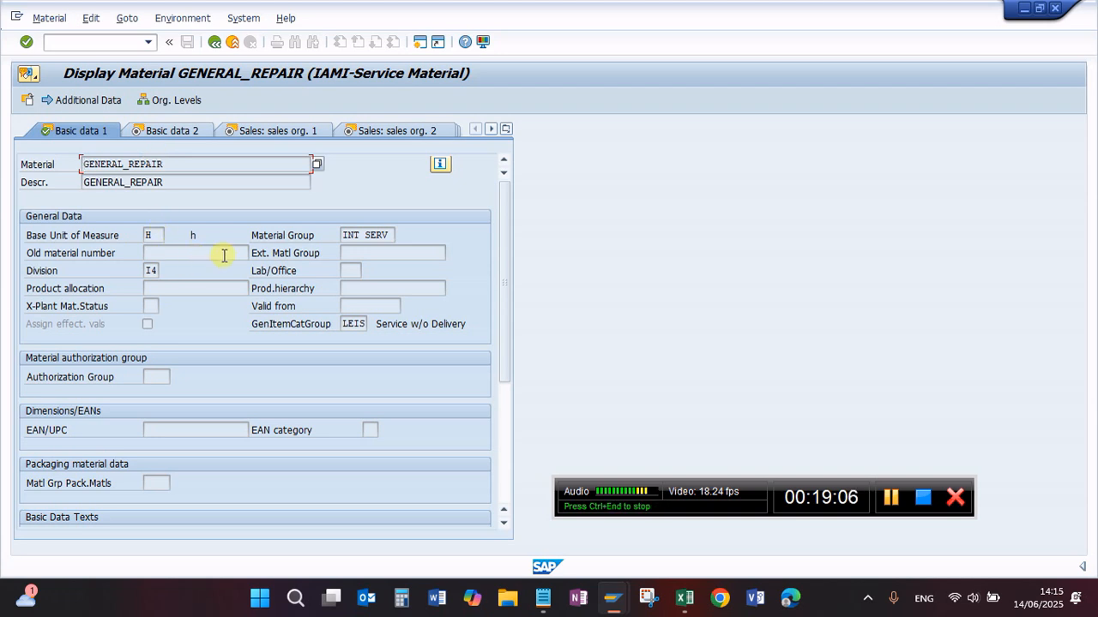
drag(343, 324, 385, 323)
click(417, 325)
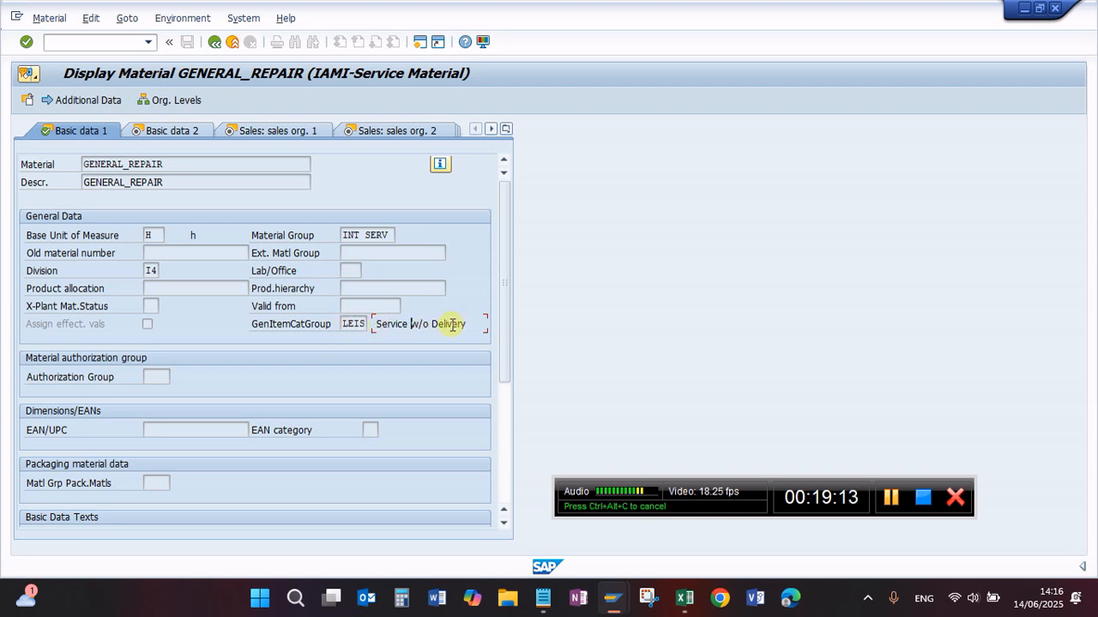
click(354, 325)
Step: Review the material's sales organization data and look through the possible account assignment groups
click(207, 129)
click(269, 133)
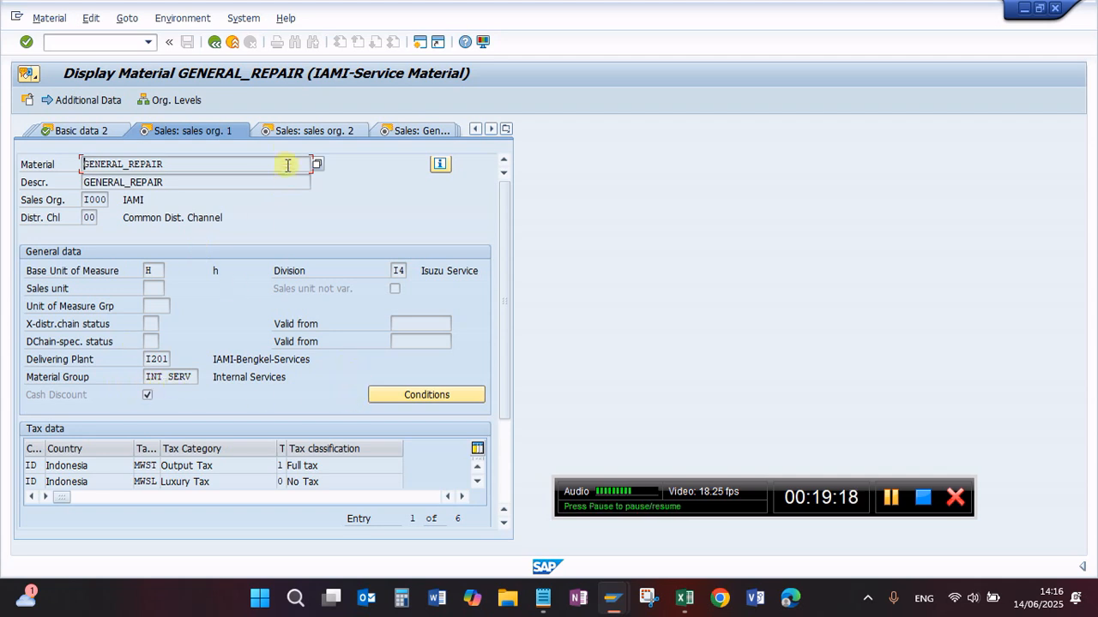
click(305, 133)
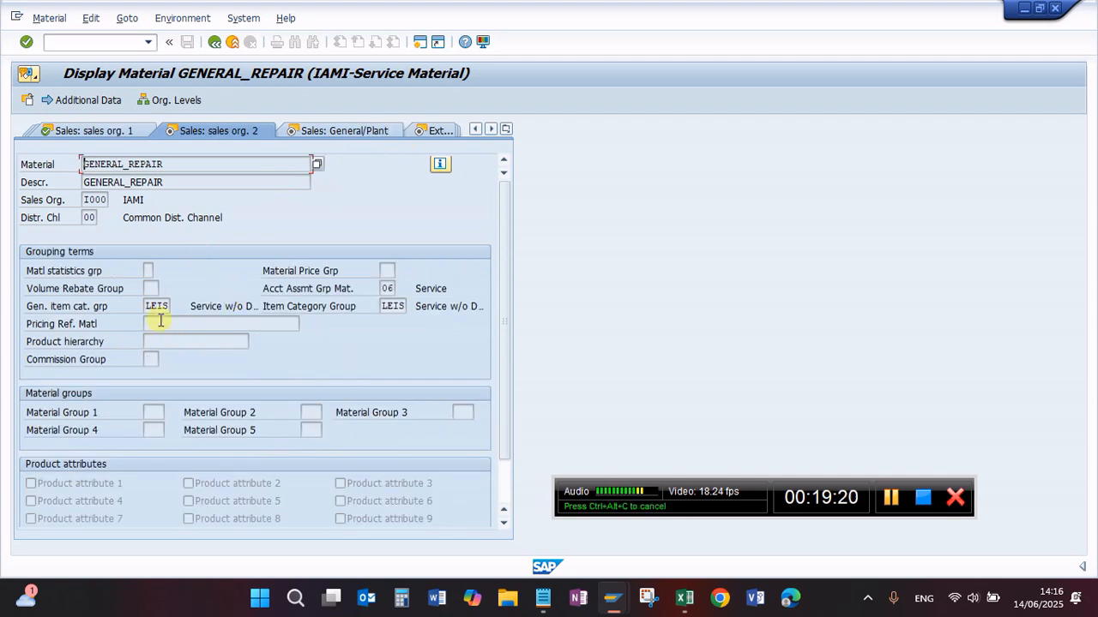
click(385, 289)
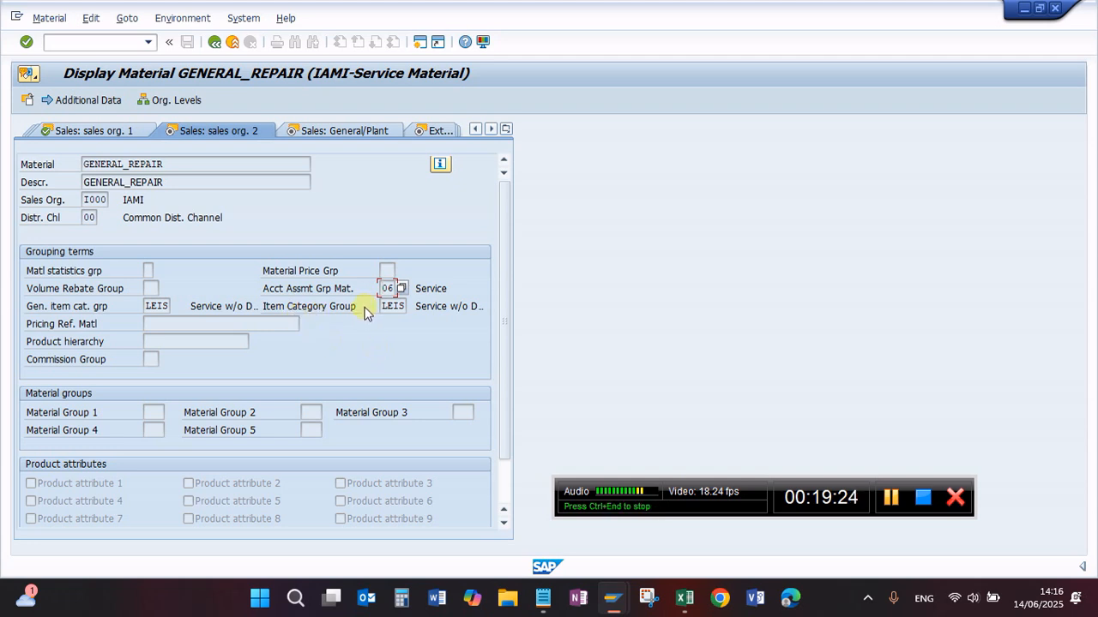
click(401, 289)
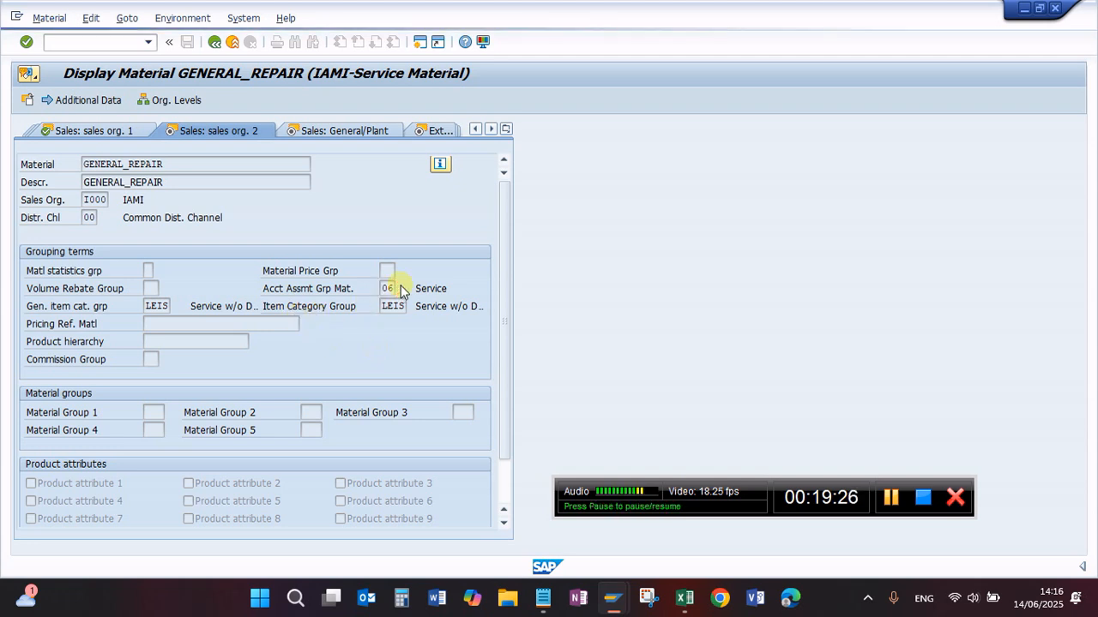
click(400, 174)
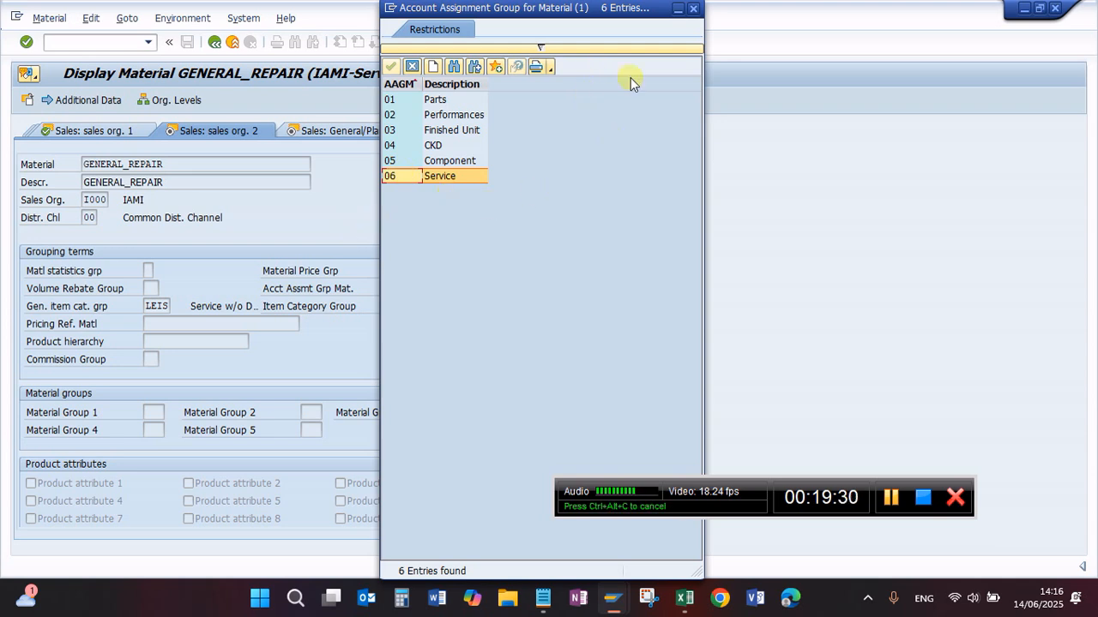
click(693, 9)
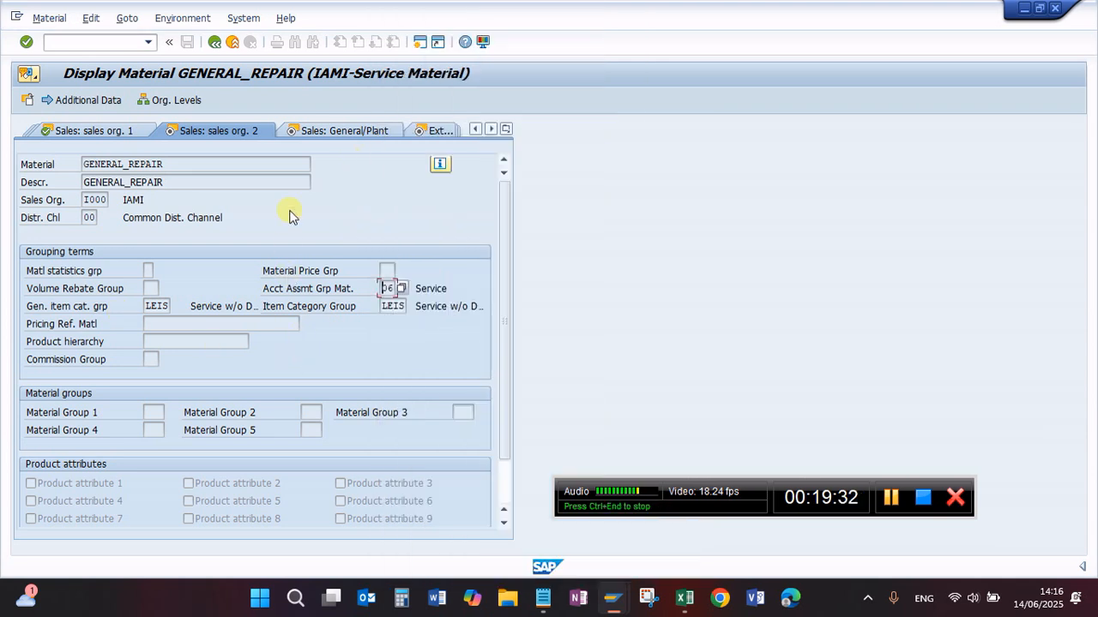
Step: Check the profit center in the general plant sales data and the purchasing group in the purchasing data
click(341, 131)
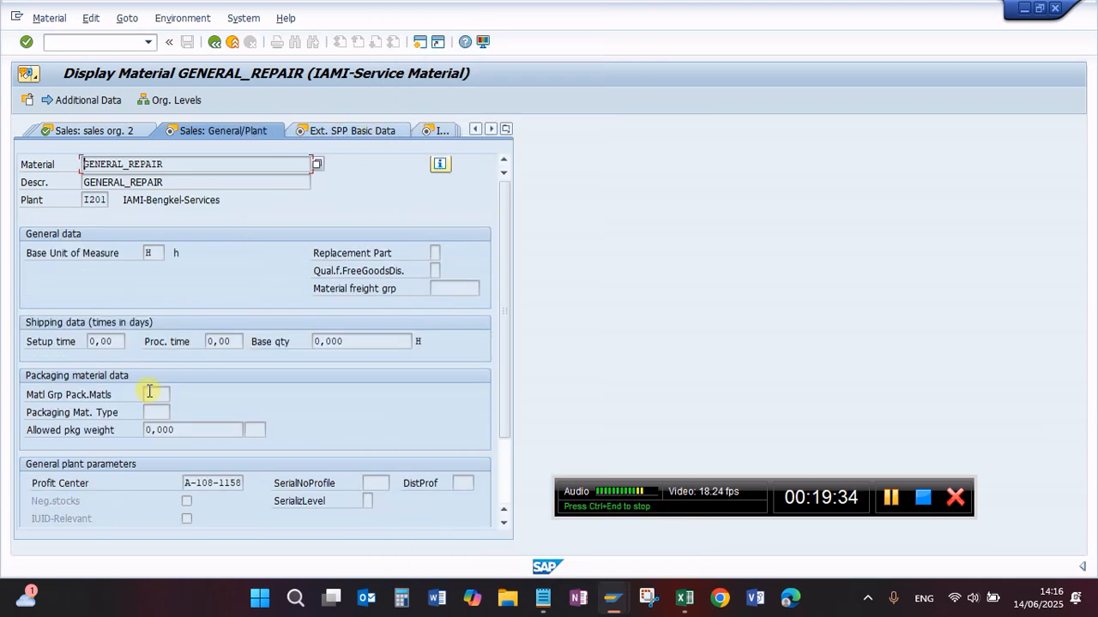
scroll(163, 421, down, 2)
drag(191, 396, 279, 379)
scroll(309, 330, up, 2)
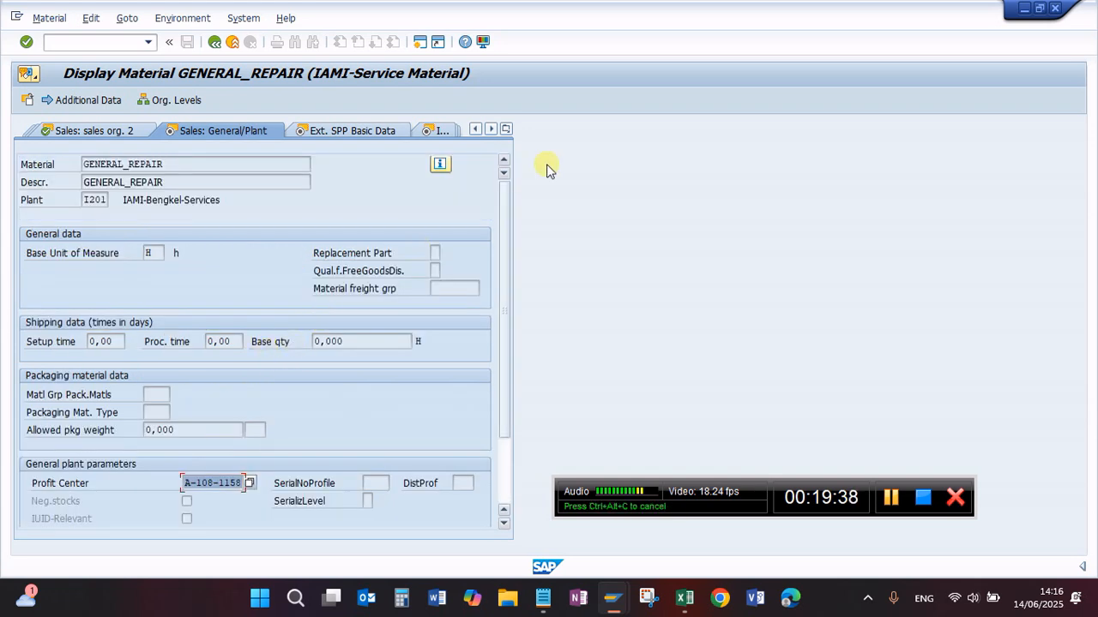
click(507, 128)
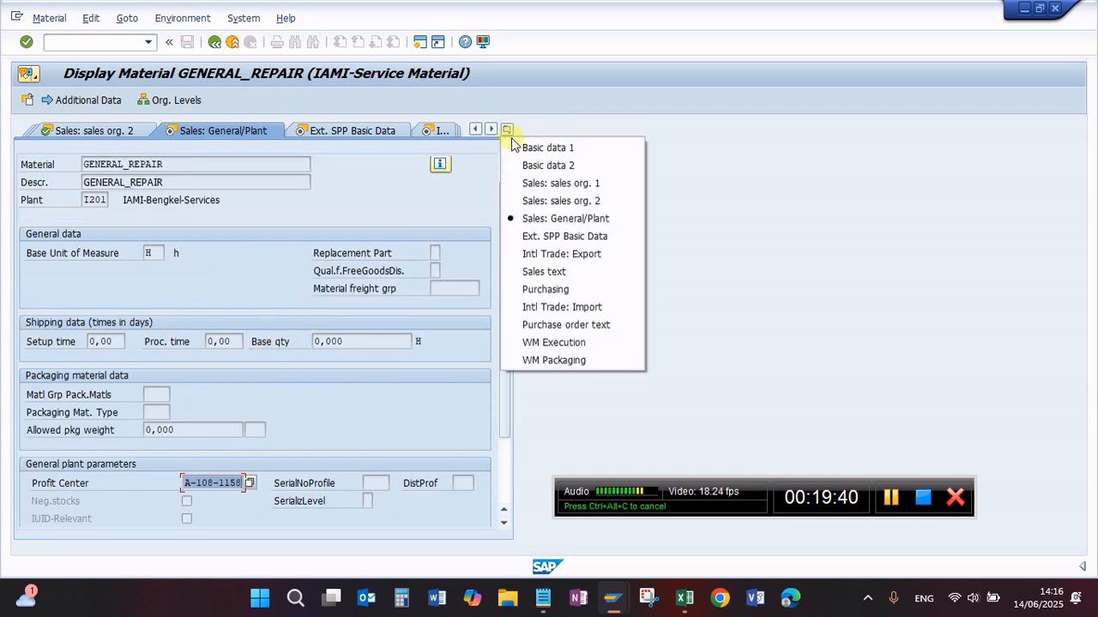
click(540, 291)
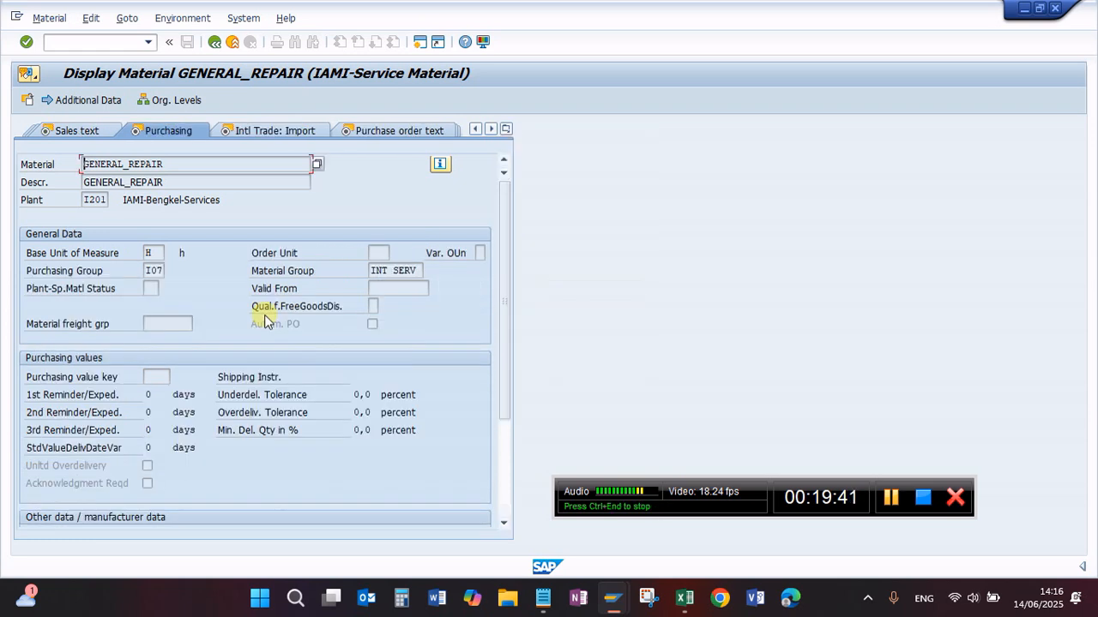
click(147, 270)
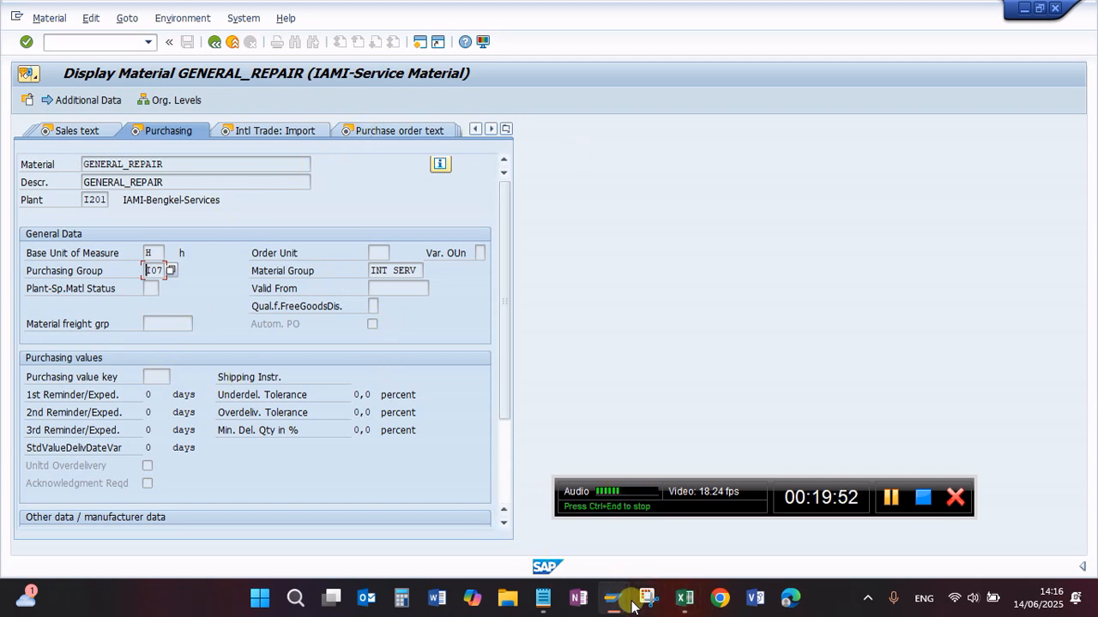
Step: Switch to the Notepad checklist and review the line on VK11 maintenance for the service material
click(543, 600)
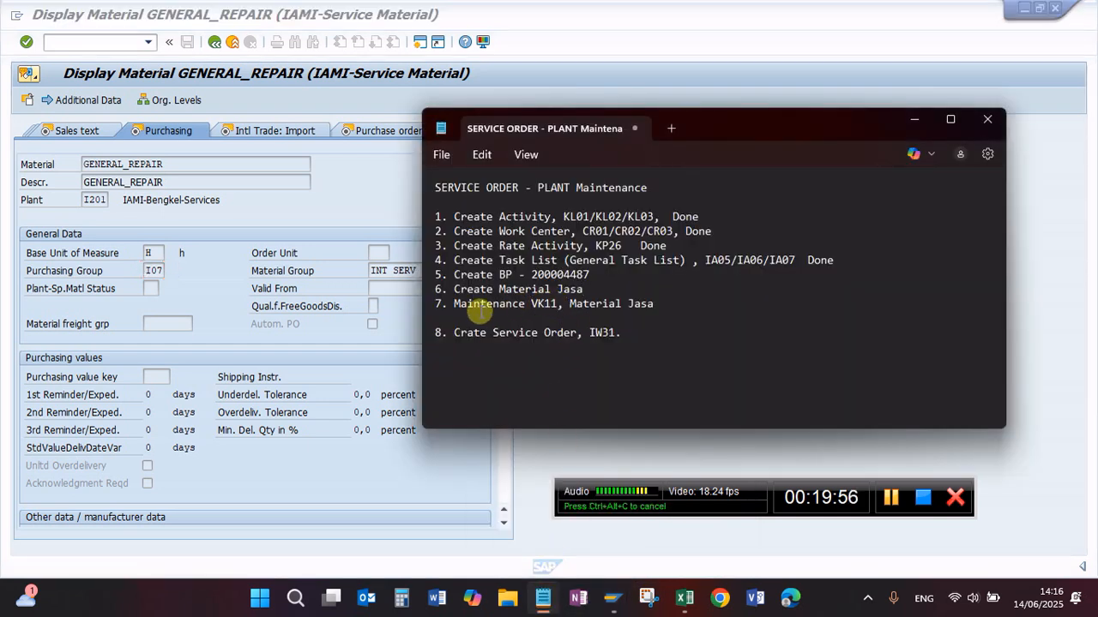
drag(454, 304, 654, 304)
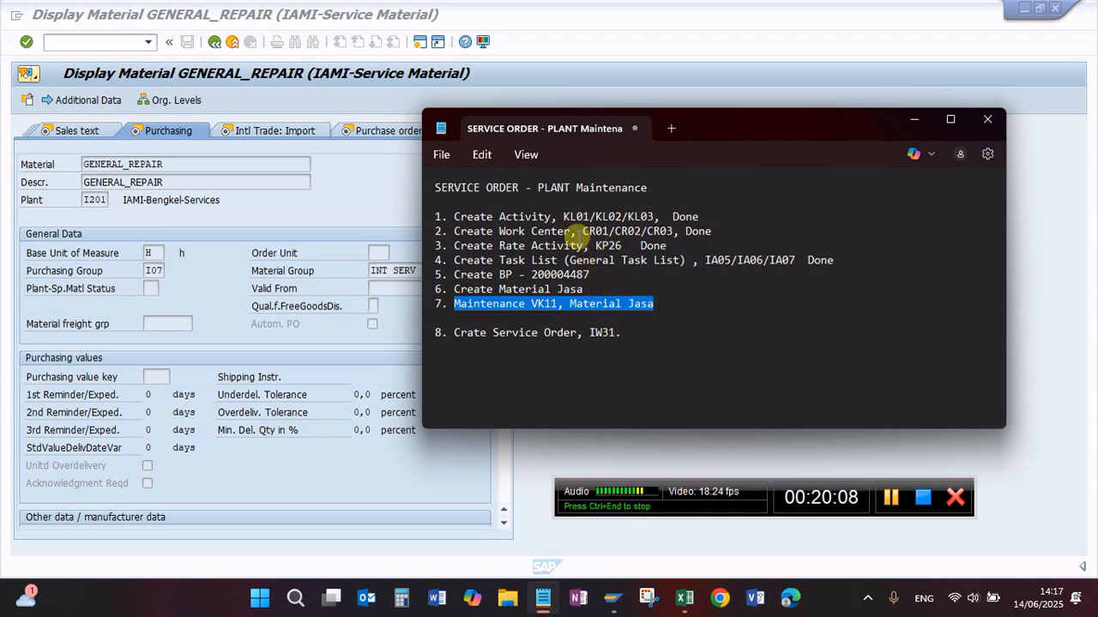
click(588, 287)
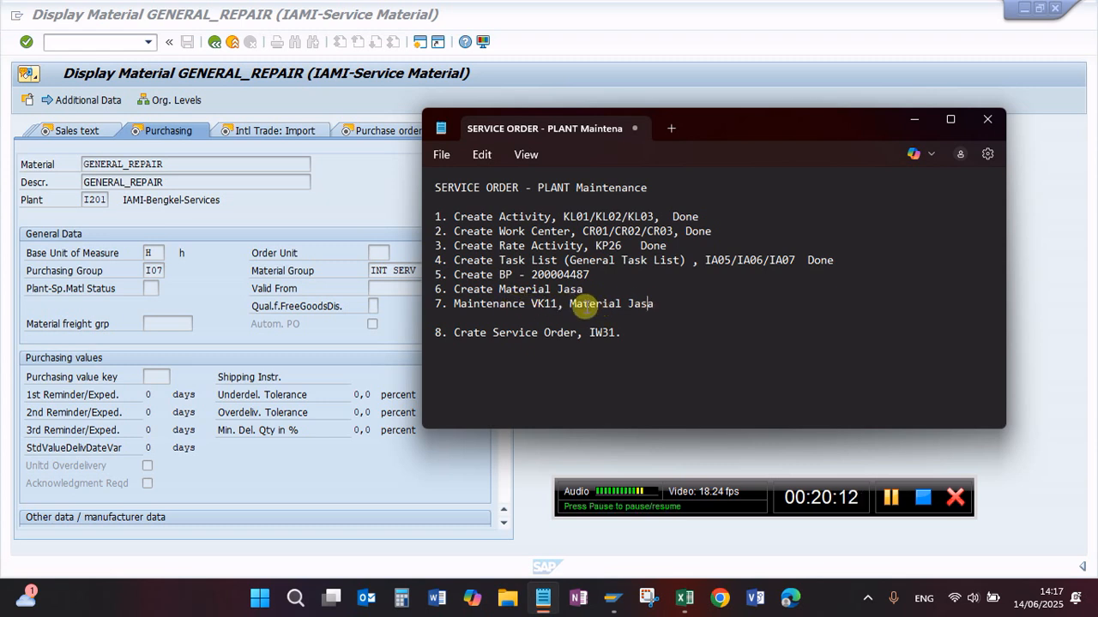
Step: Switch back to SAP and start transaction VK11 to create price condition records for condition type ZI00
click(184, 166)
key(ctrl+c)
click(83, 40)
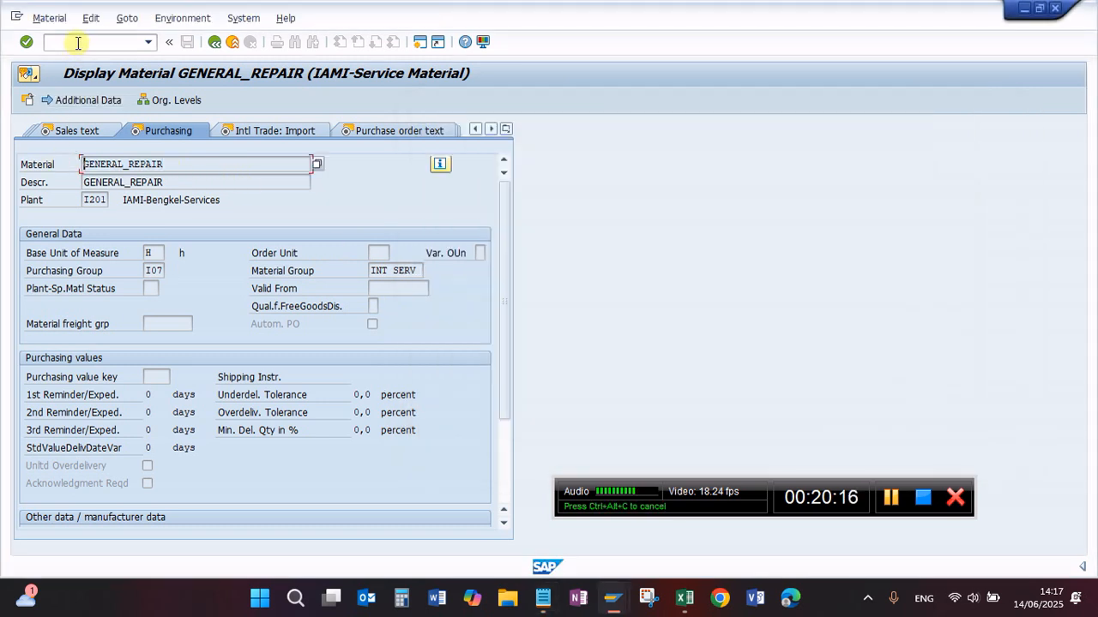
text(/nv)
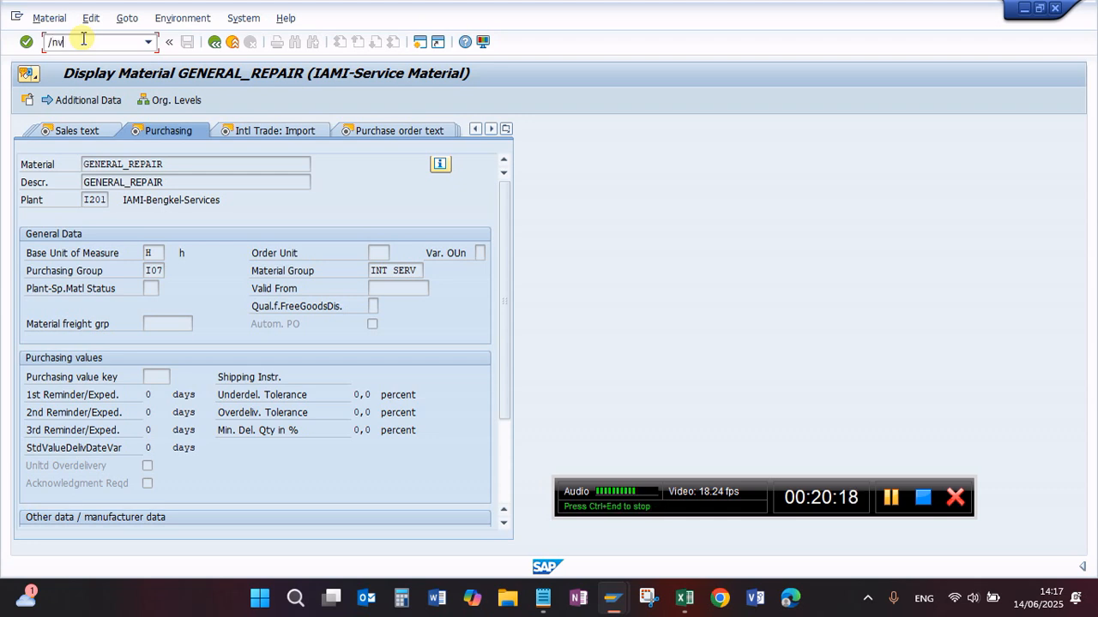
text(k11)
key(Return)
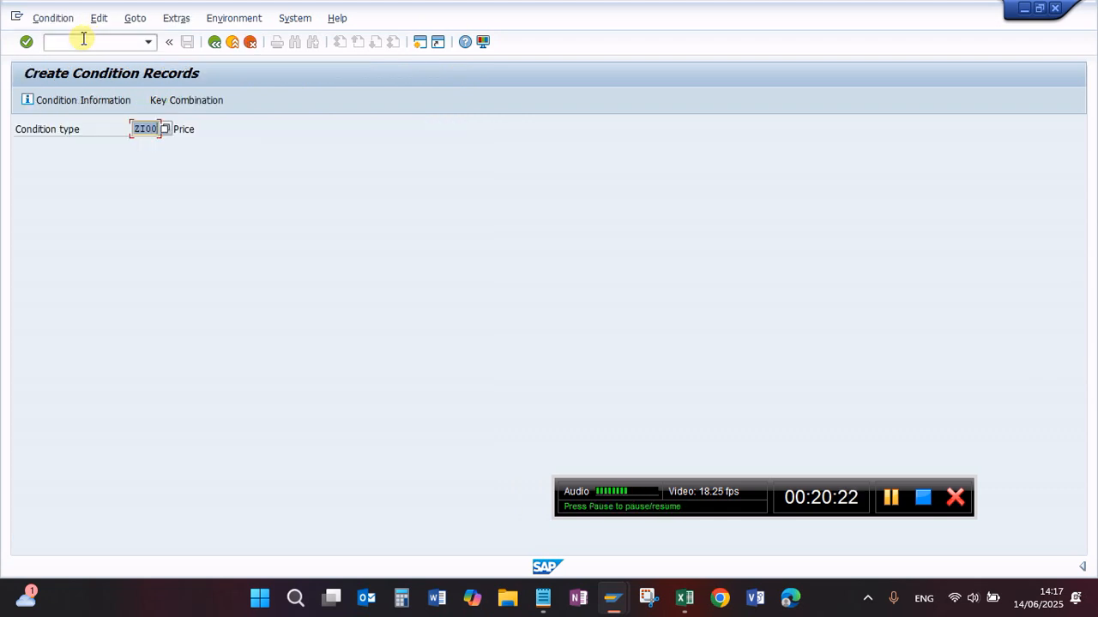
key(Return)
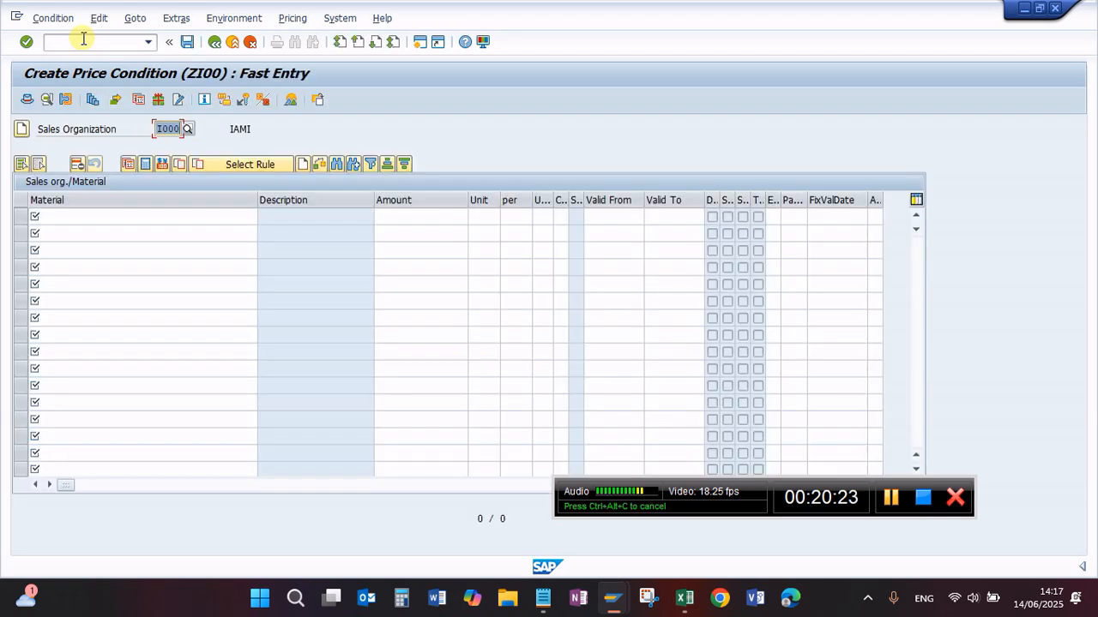
Step: Enter material GENERAL_REPAIR in the first row of the price condition table for sales organization I000
click(67, 217)
key(ctrl+v)
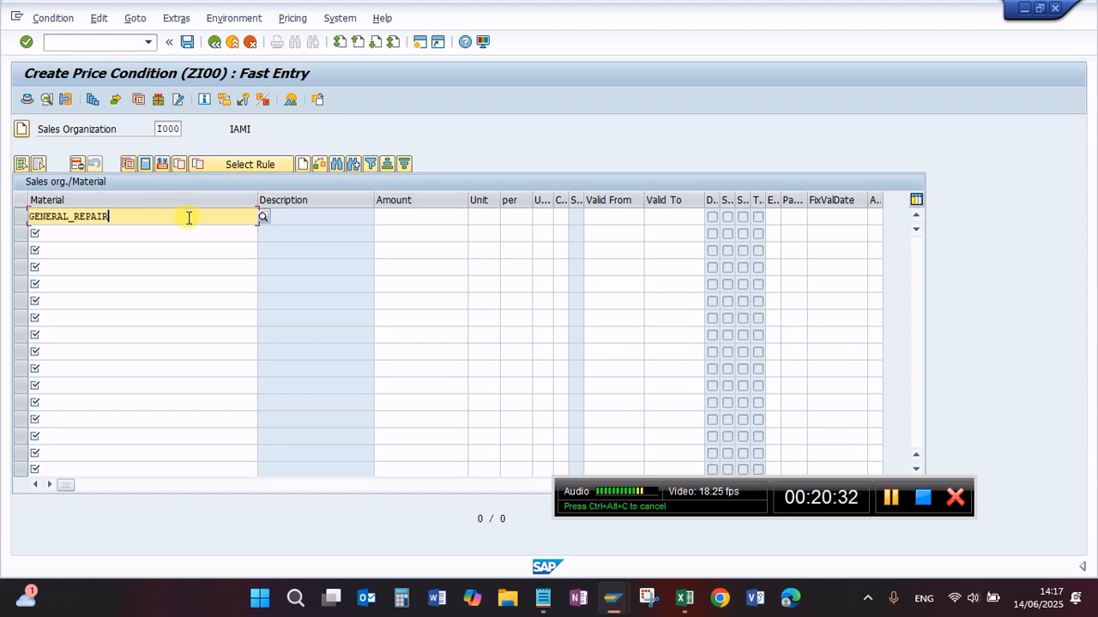
key(Return)
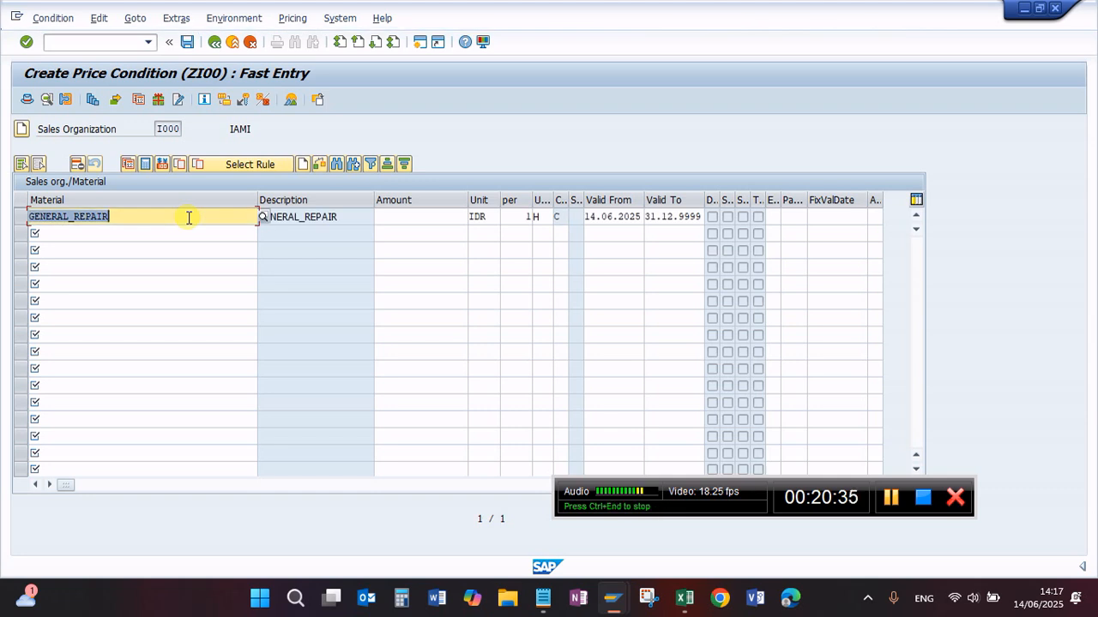
Step: Set the GENERAL_REPAIR price to 500,000 IDR, save the condition record and leave the fast entry table
click(403, 218)
text(5)
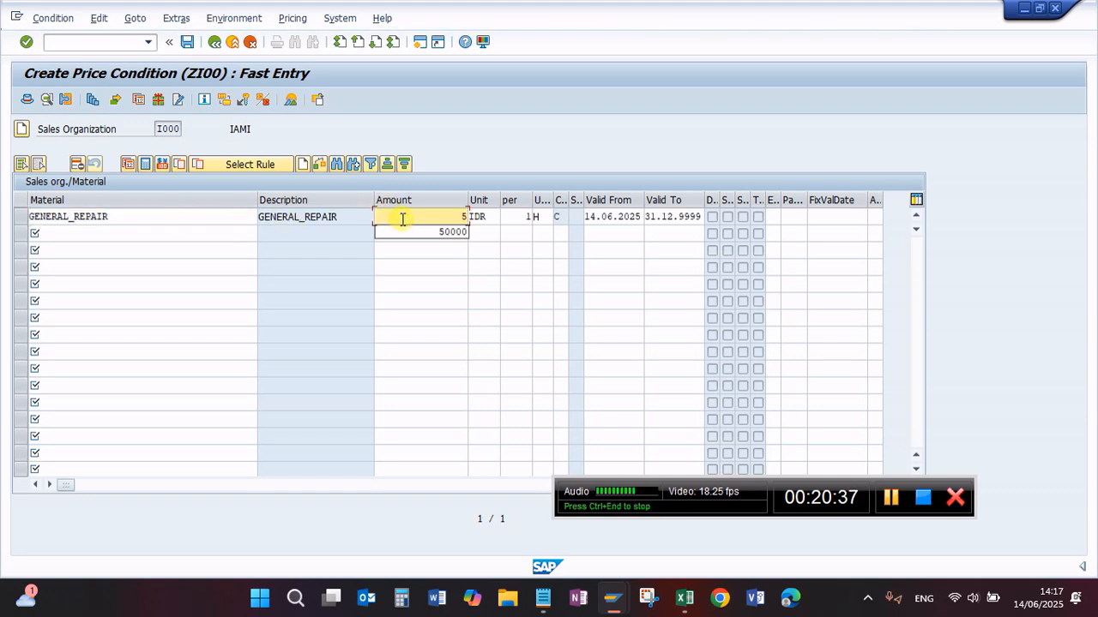
text(00.00000)
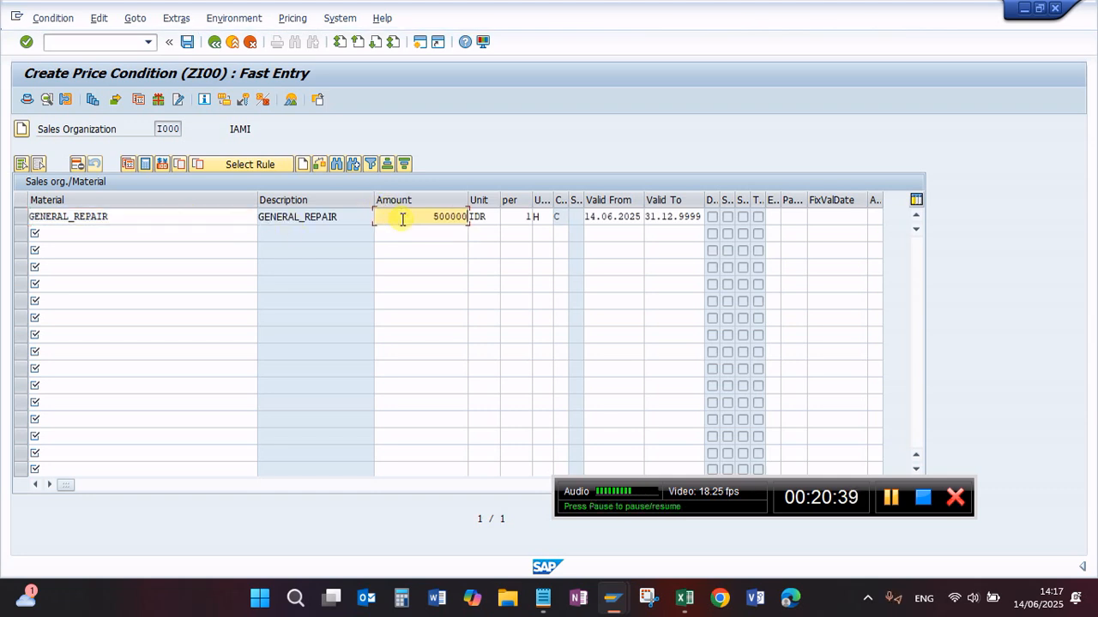
key(Return)
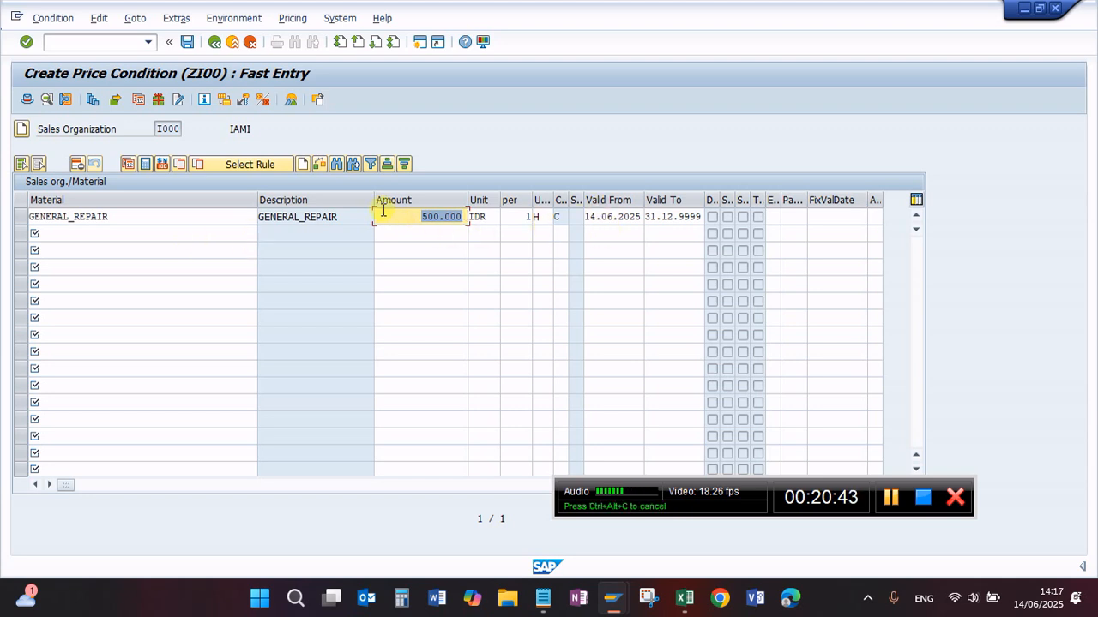
click(187, 42)
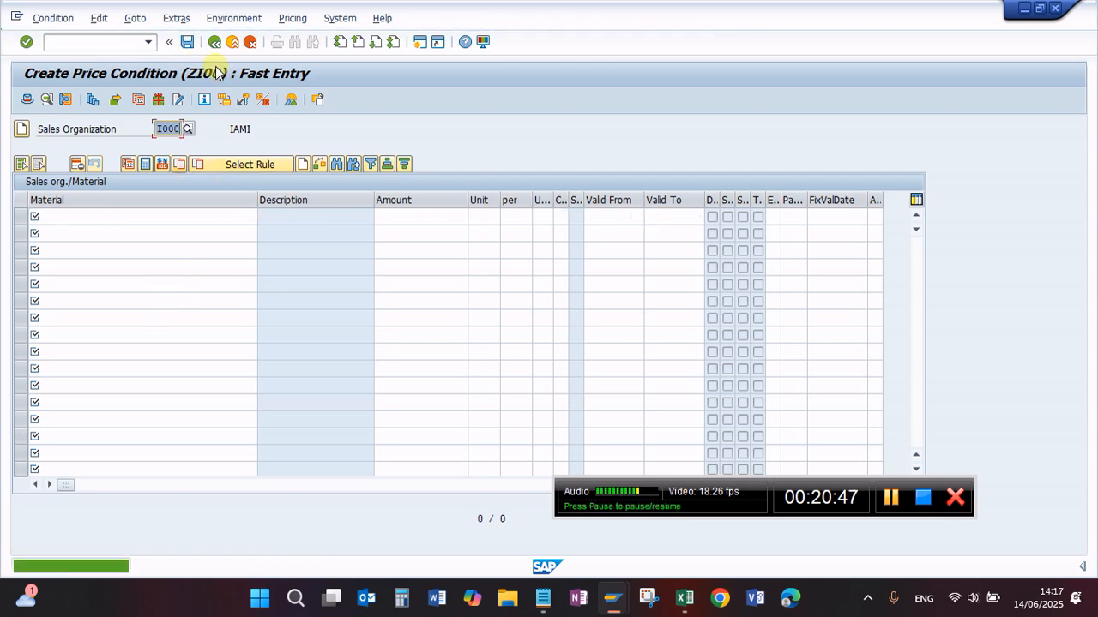
click(213, 42)
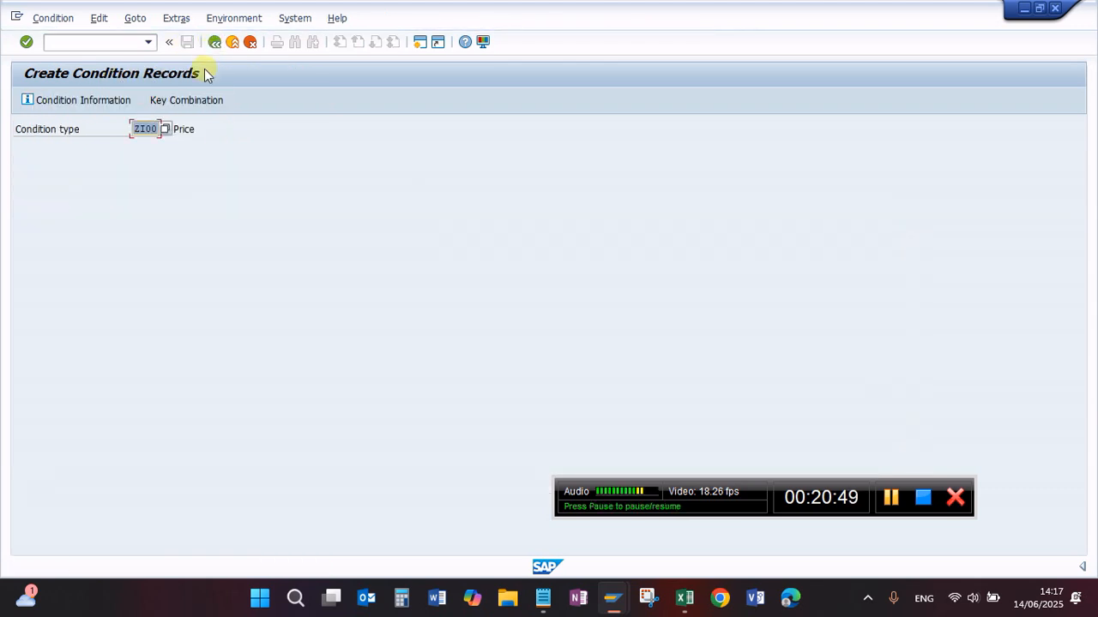
Step: Replace the condition type with ZPRS and dismiss its key combination choice
key(BackSpace)
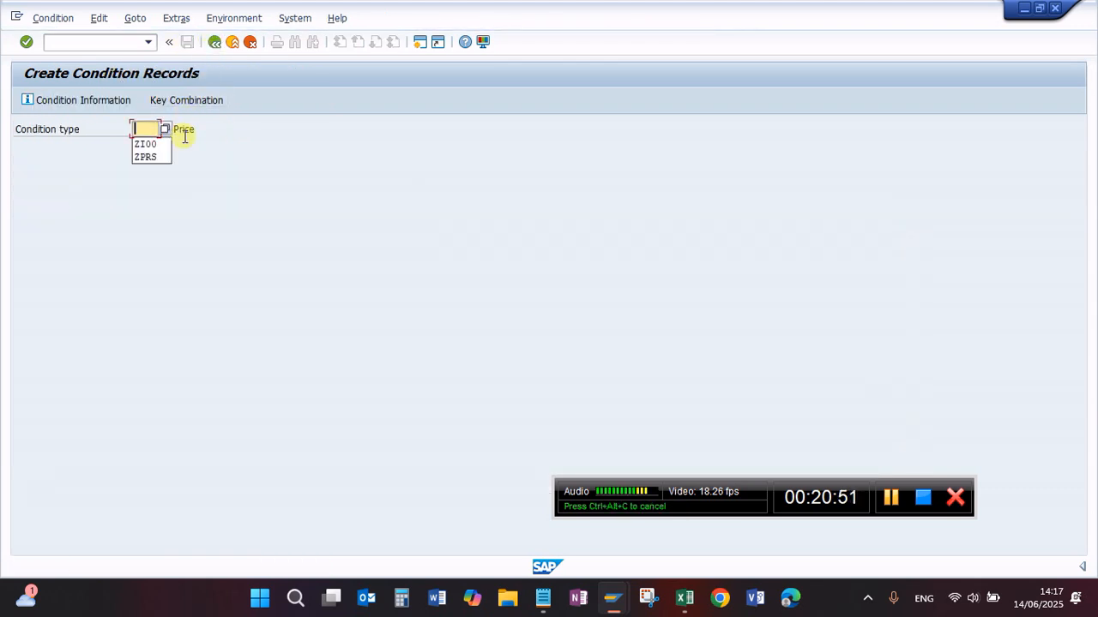
click(144, 158)
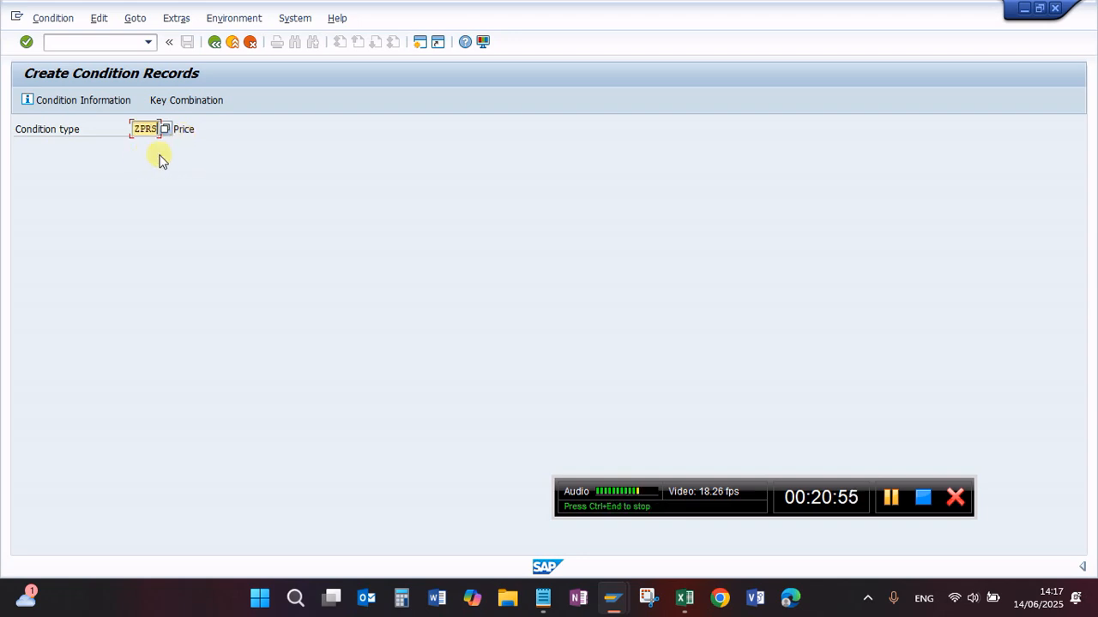
key(Return)
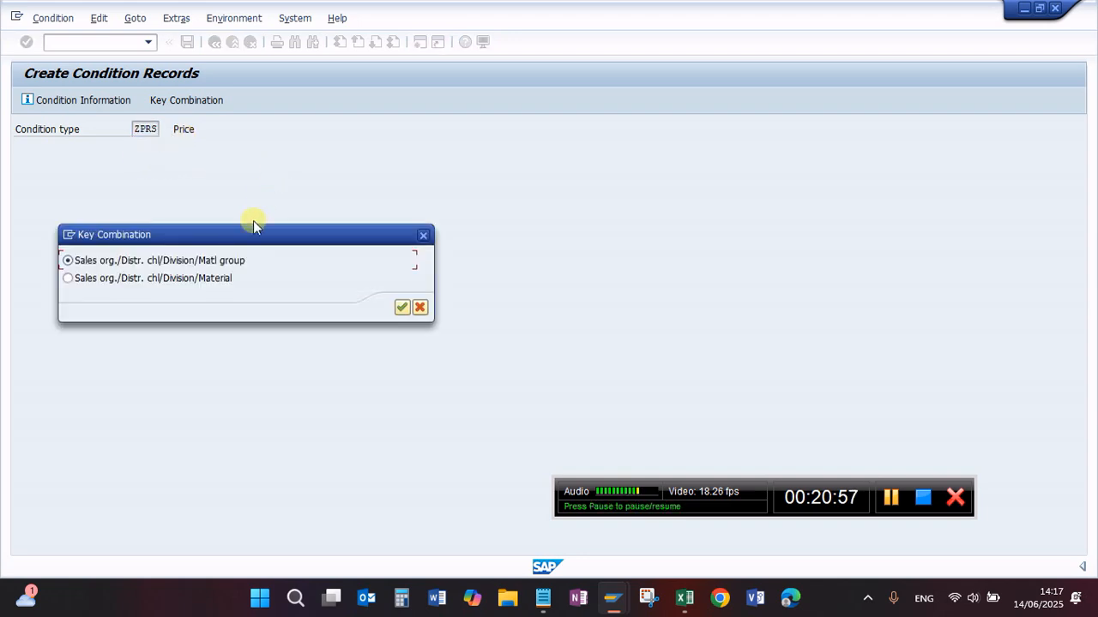
click(420, 234)
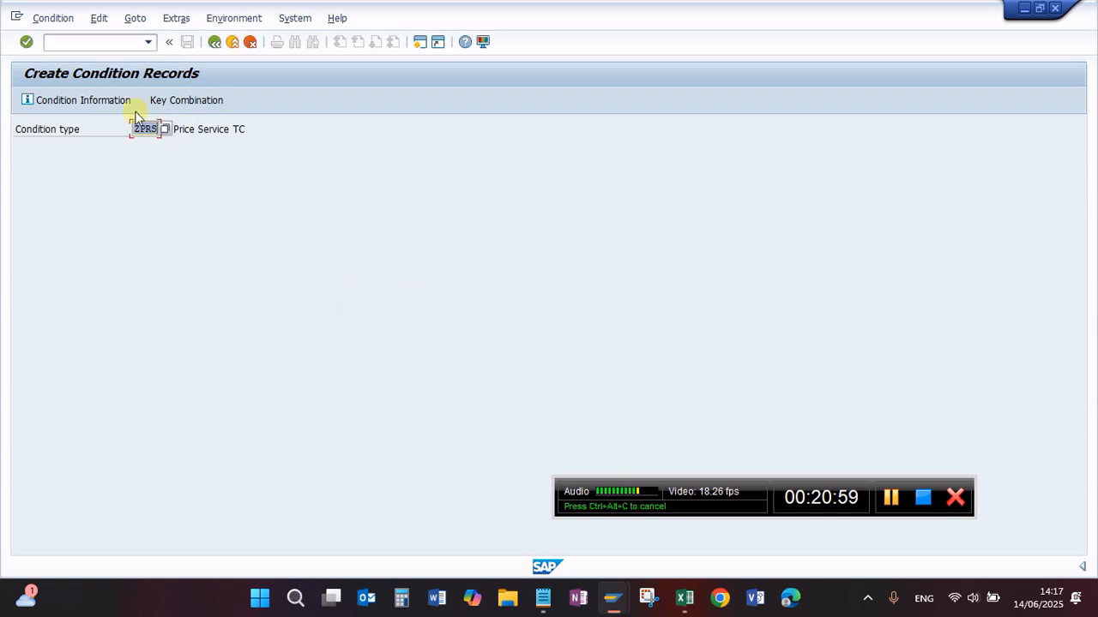
Step: Open the change selection for ZPRS condition records with the key combination Sales org./Distr. chl/Division/Material
click(88, 45)
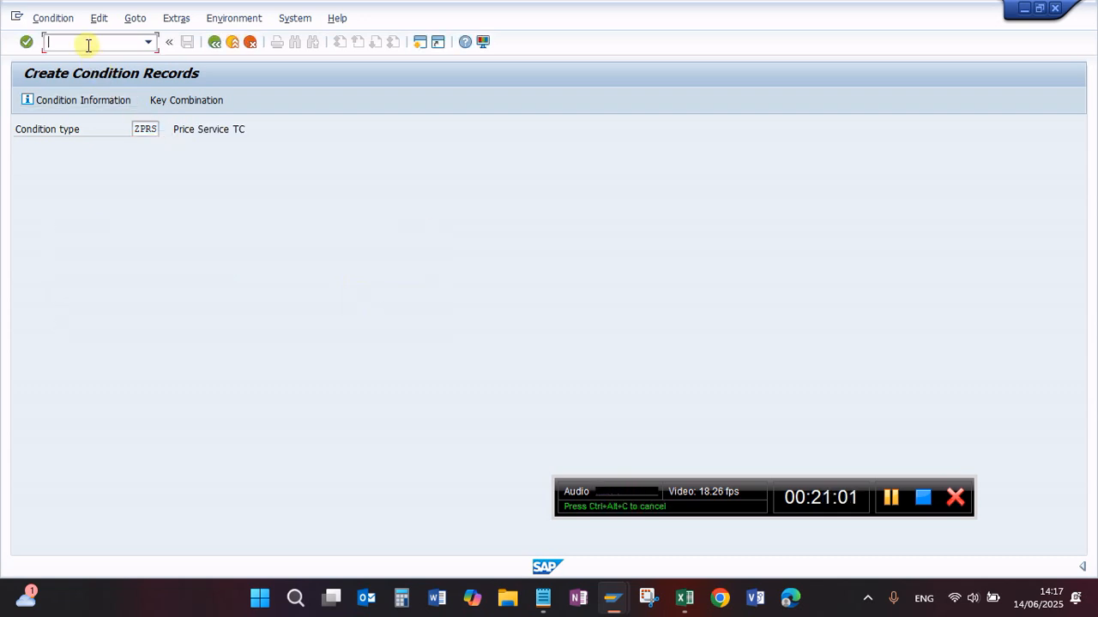
click(54, 17)
click(93, 89)
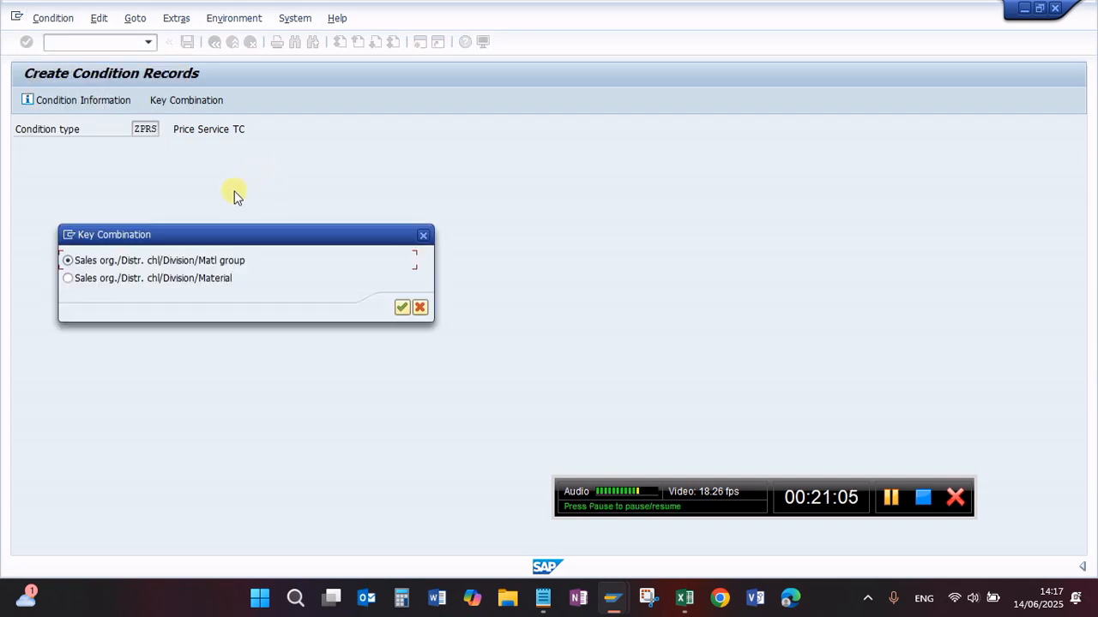
click(86, 279)
click(400, 307)
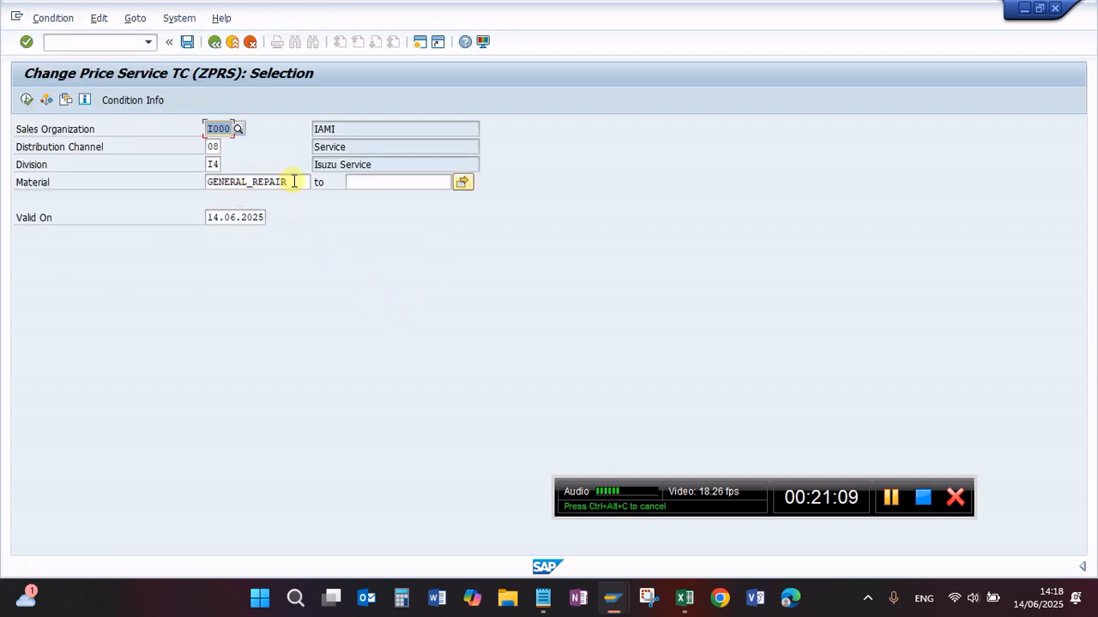
Step: Clear the material filter, run the ZPRS selection for I000, 08 and I4, and check the suggested materials in the first row
double_click(293, 182)
key(Delete)
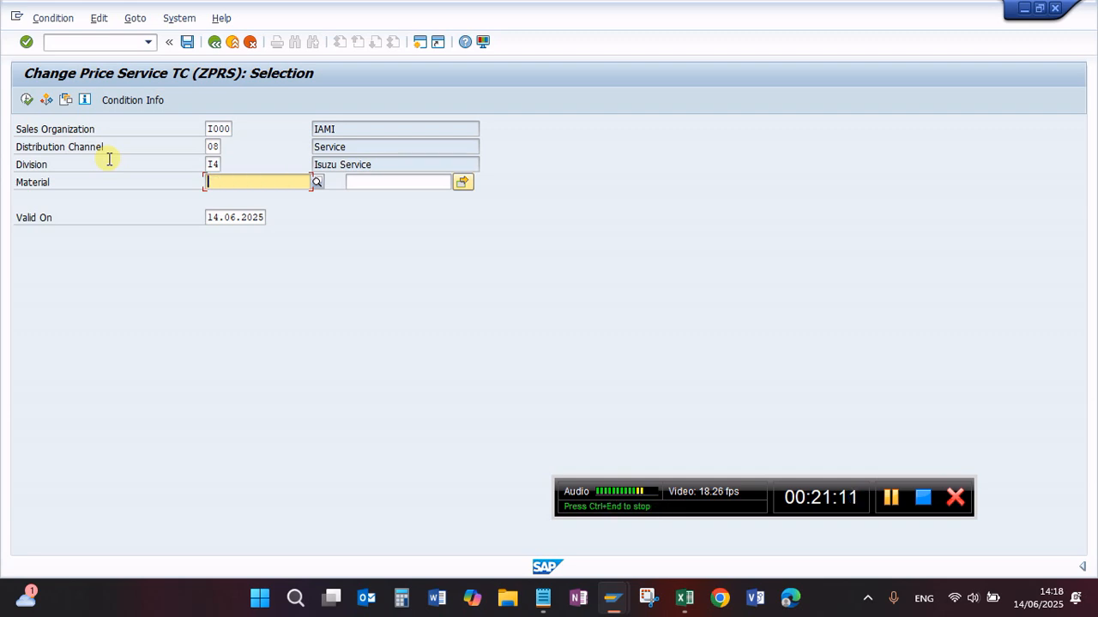
click(27, 99)
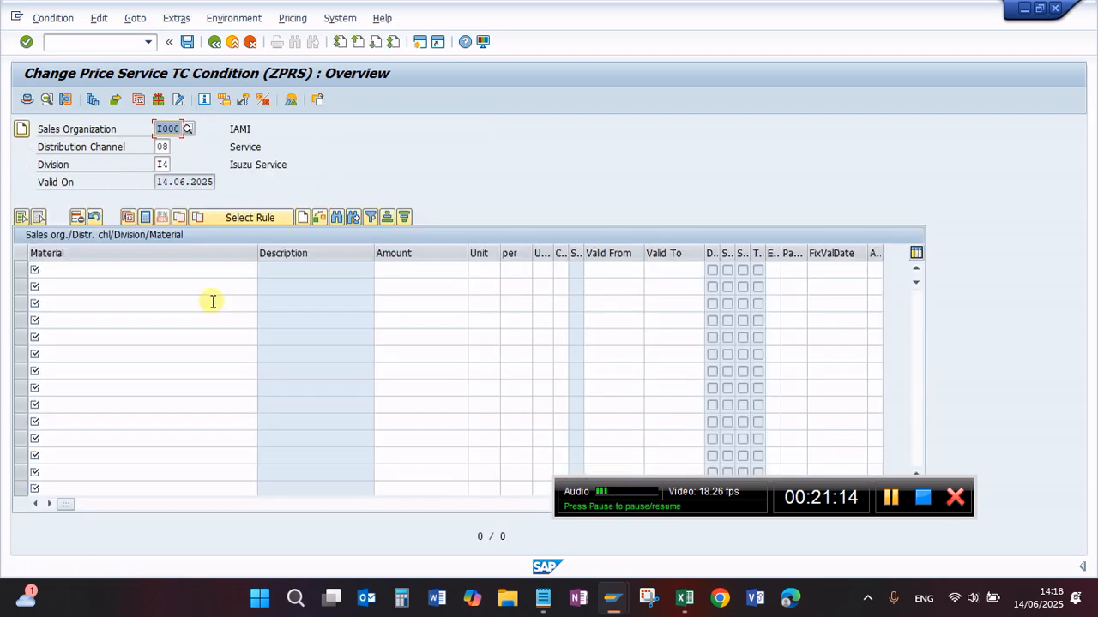
click(79, 273)
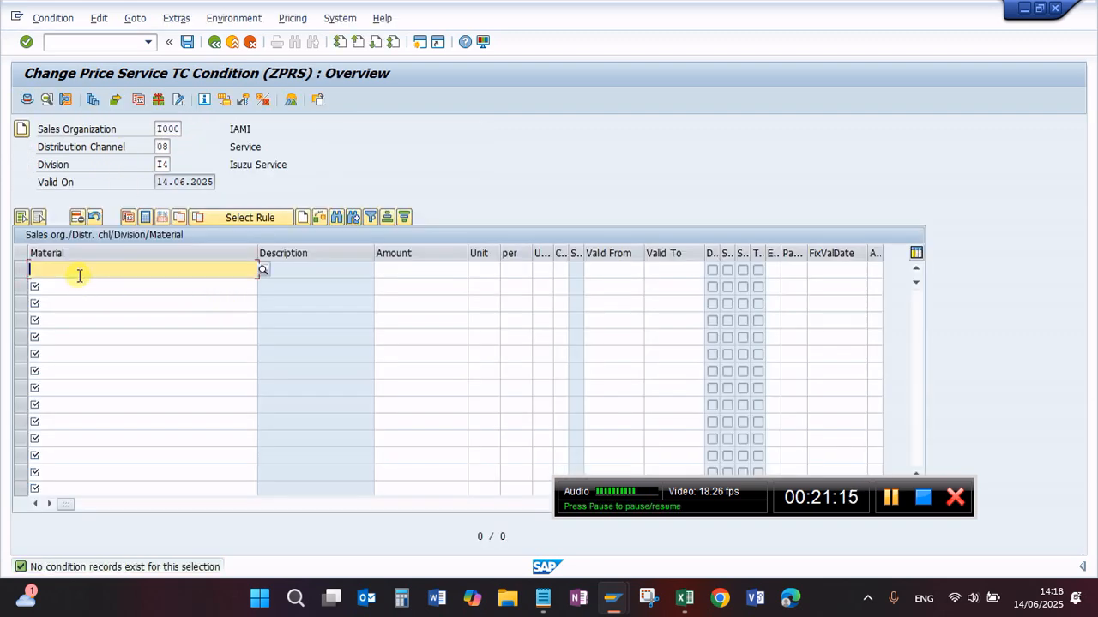
key(BackSpace)
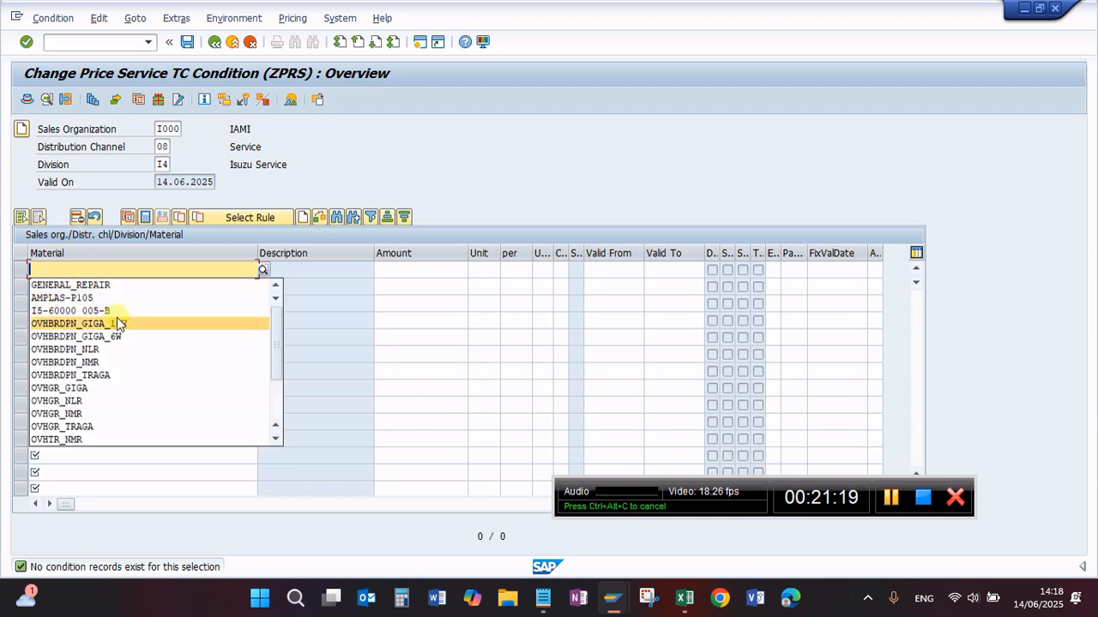
Step: Start transaction VK13 to display ZPRS condition records by Sales org./Distr. chl/Division/Material
click(59, 39)
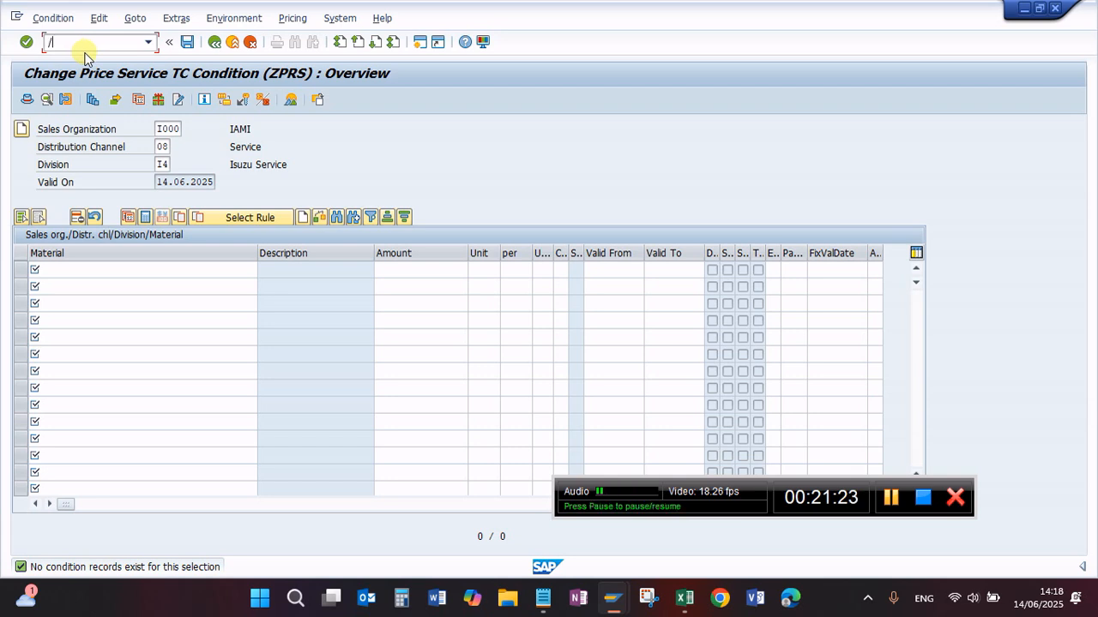
text(/nvk13)
key(Return)
key(Return)
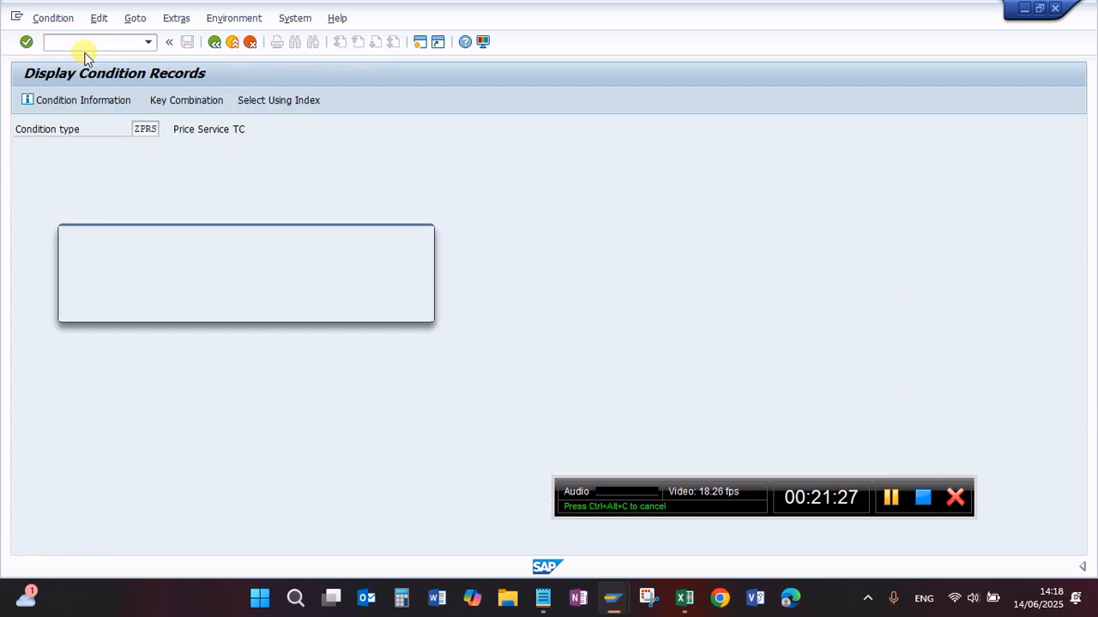
click(109, 279)
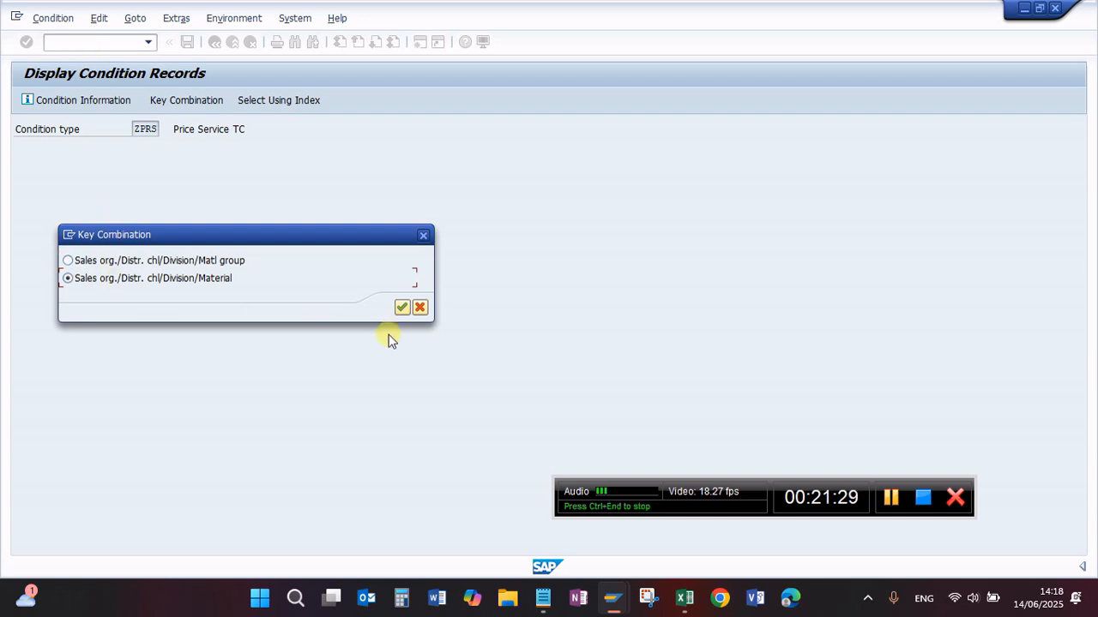
click(401, 307)
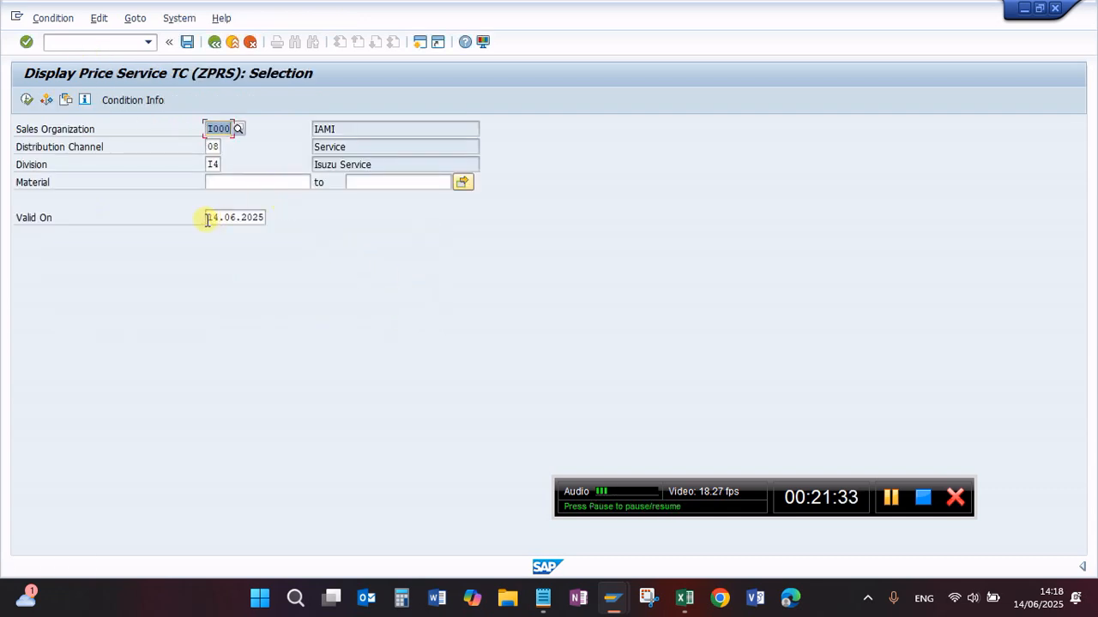
Step: Search for ZPRS condition records of material I5-60000 075-A in sales organization I000, channel 08, division I4
click(231, 180)
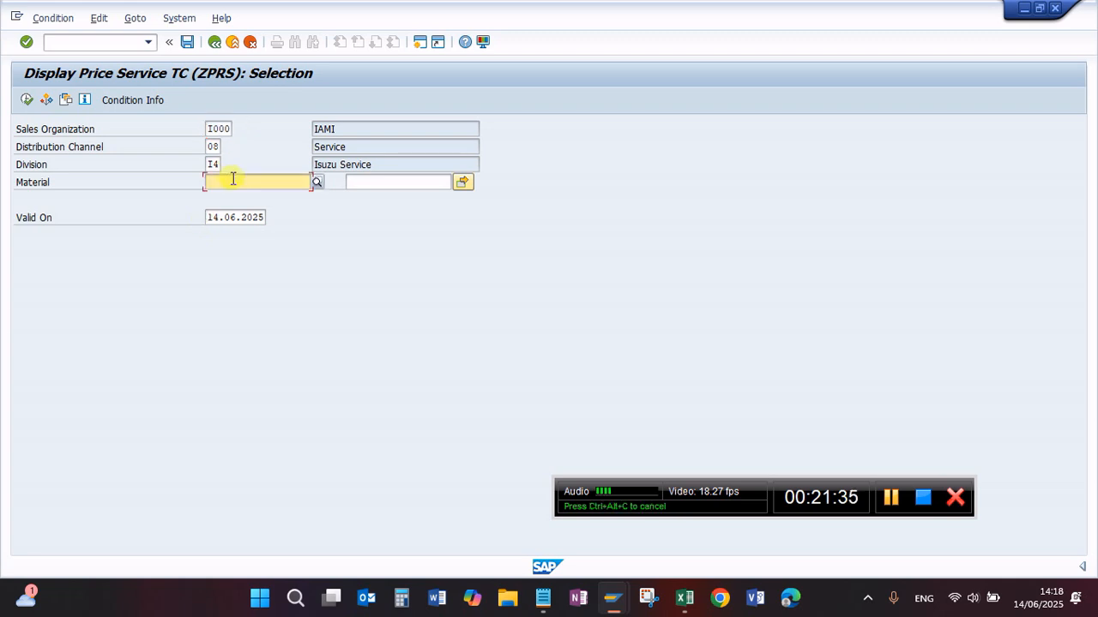
click(242, 186)
click(247, 196)
click(27, 100)
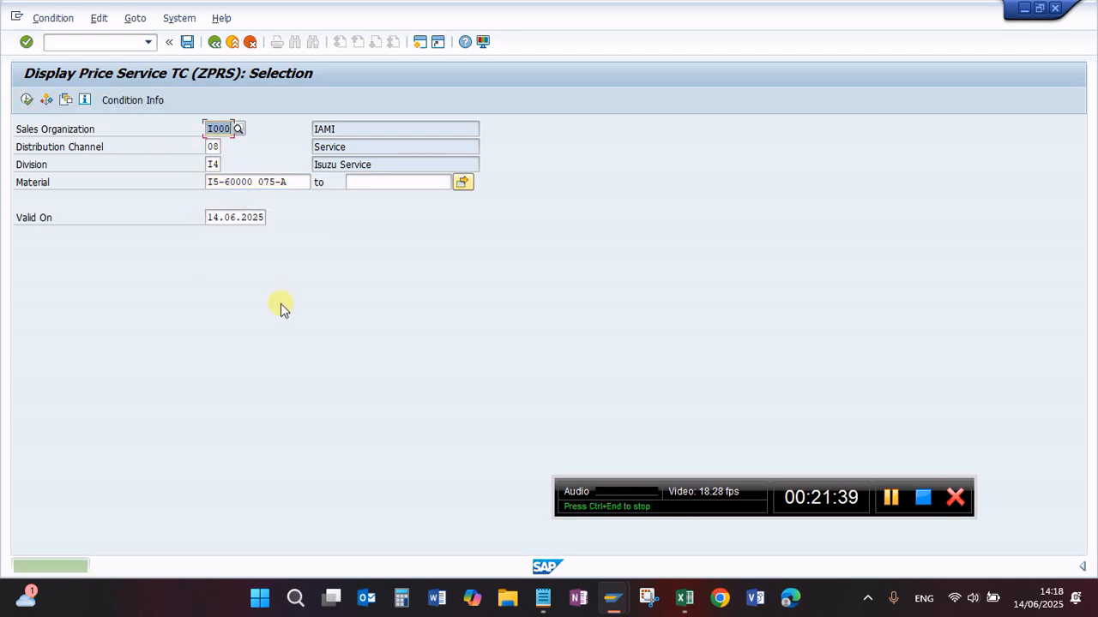
Step: Start transaction VK11 and open the ZPRS fast entry table by Sales org./Distr. chl/Division/Material
click(64, 42)
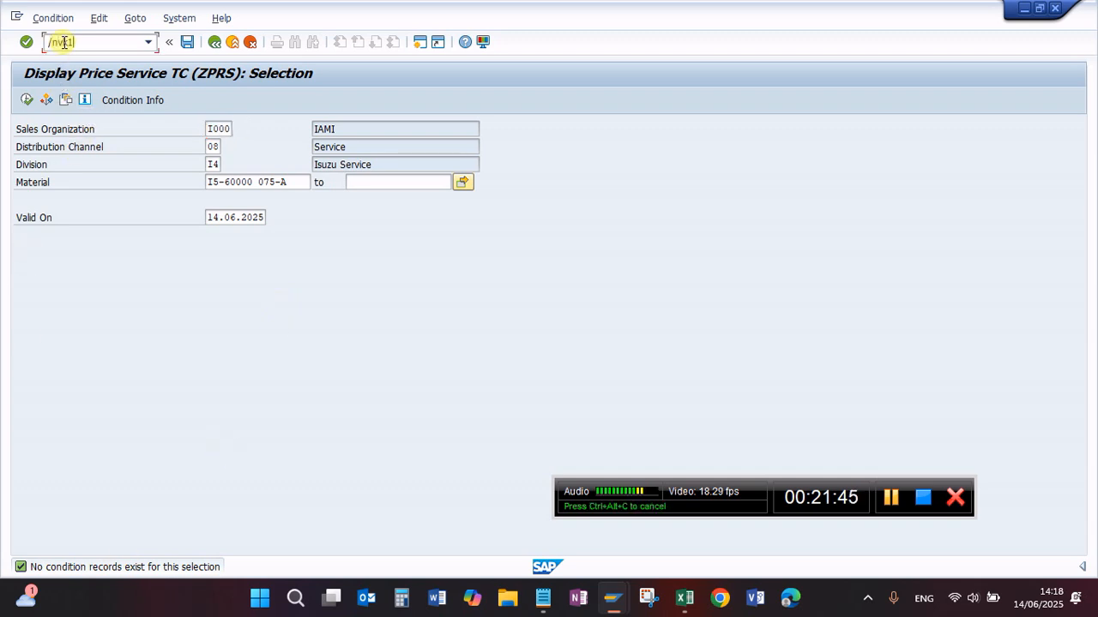
text(/nvk11)
key(Return)
key(Return)
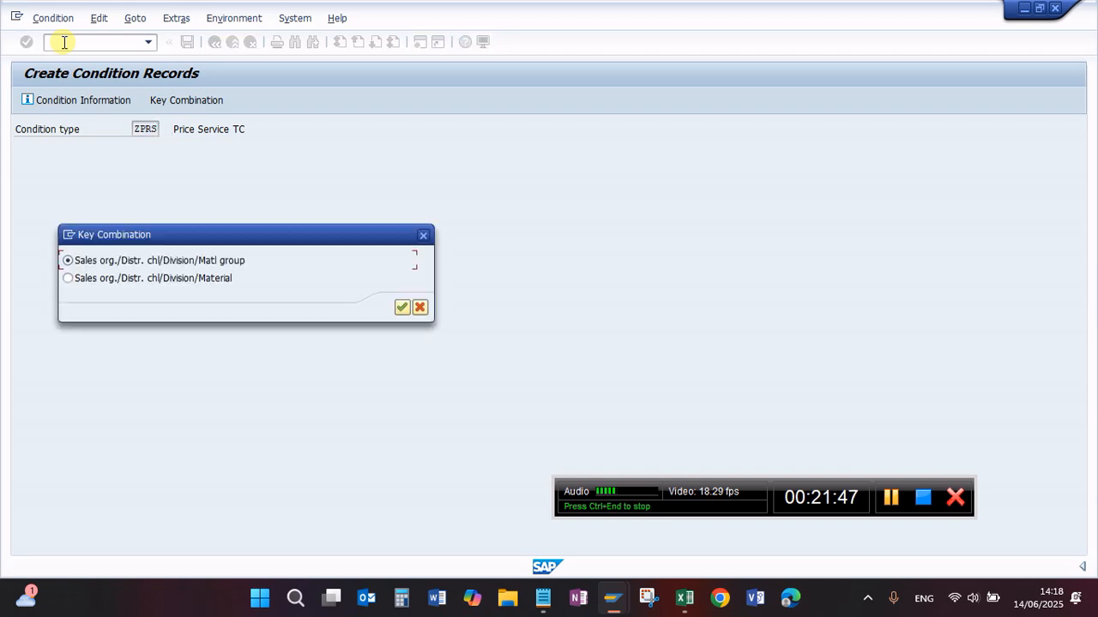
click(78, 283)
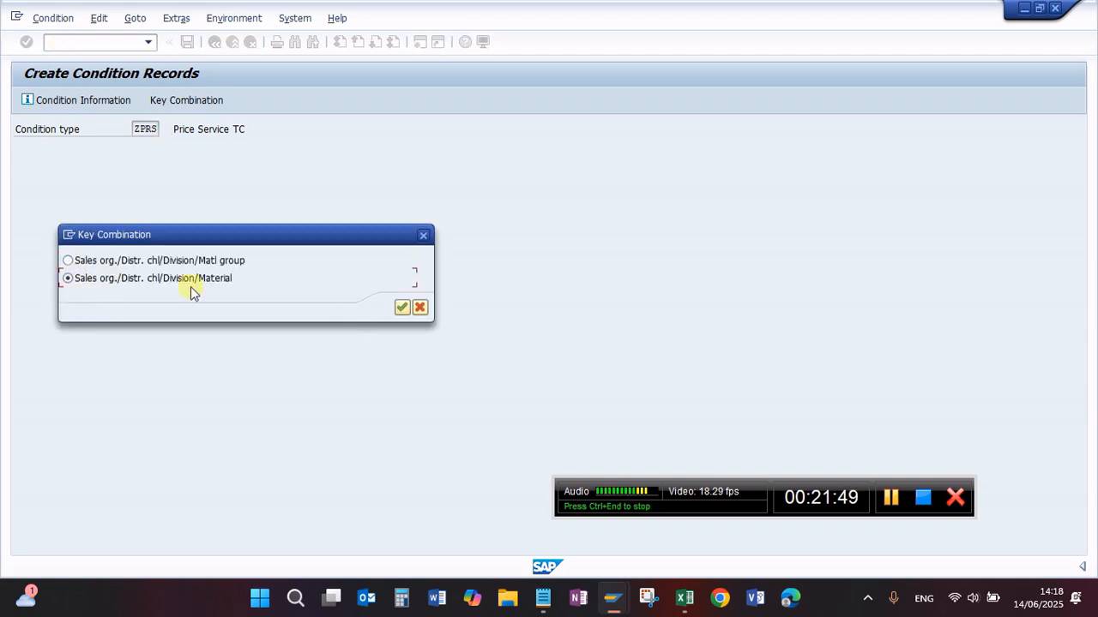
click(406, 303)
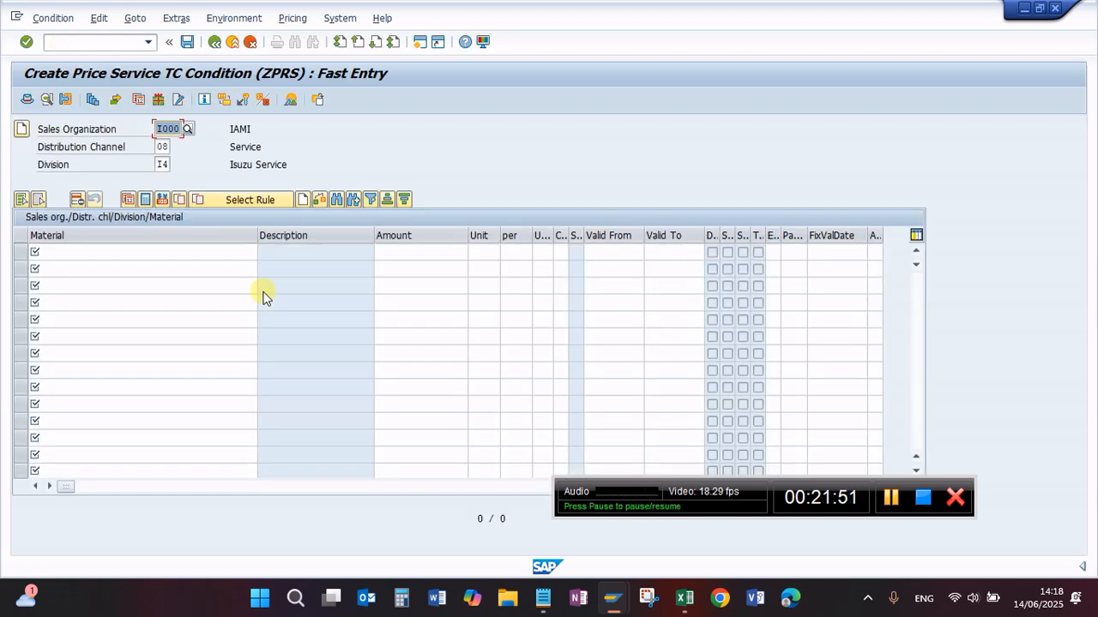
click(102, 253)
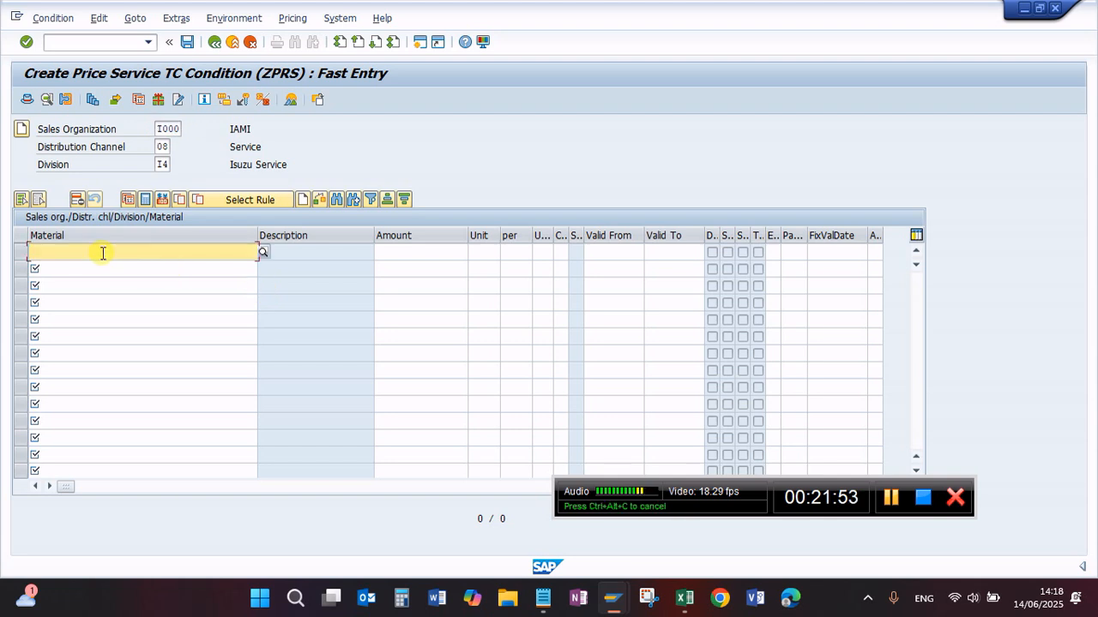
click(102, 253)
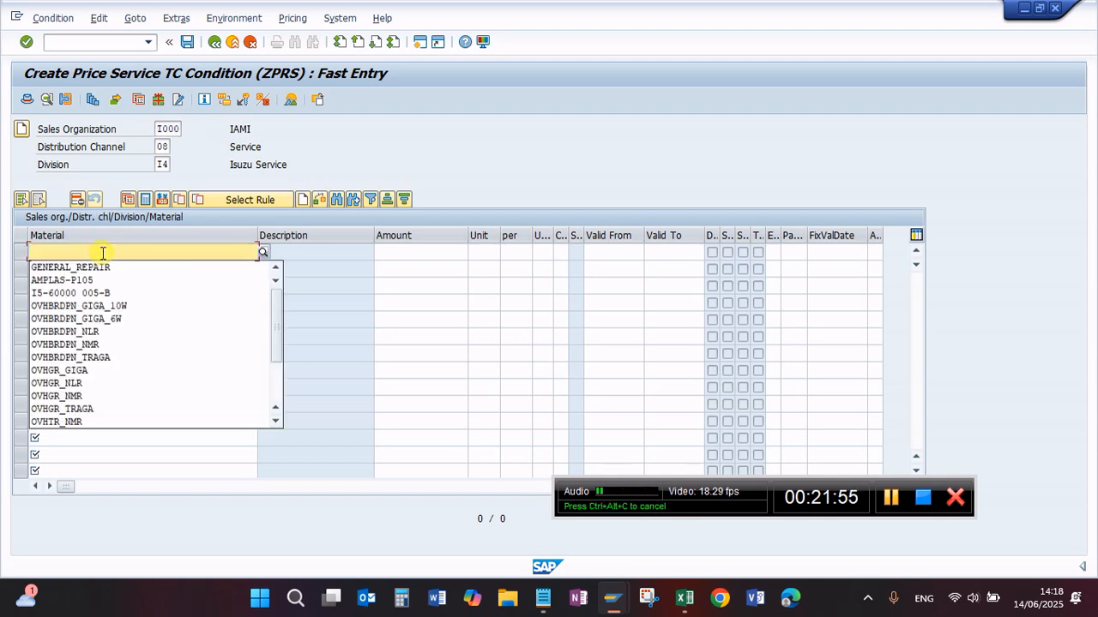
click(418, 42)
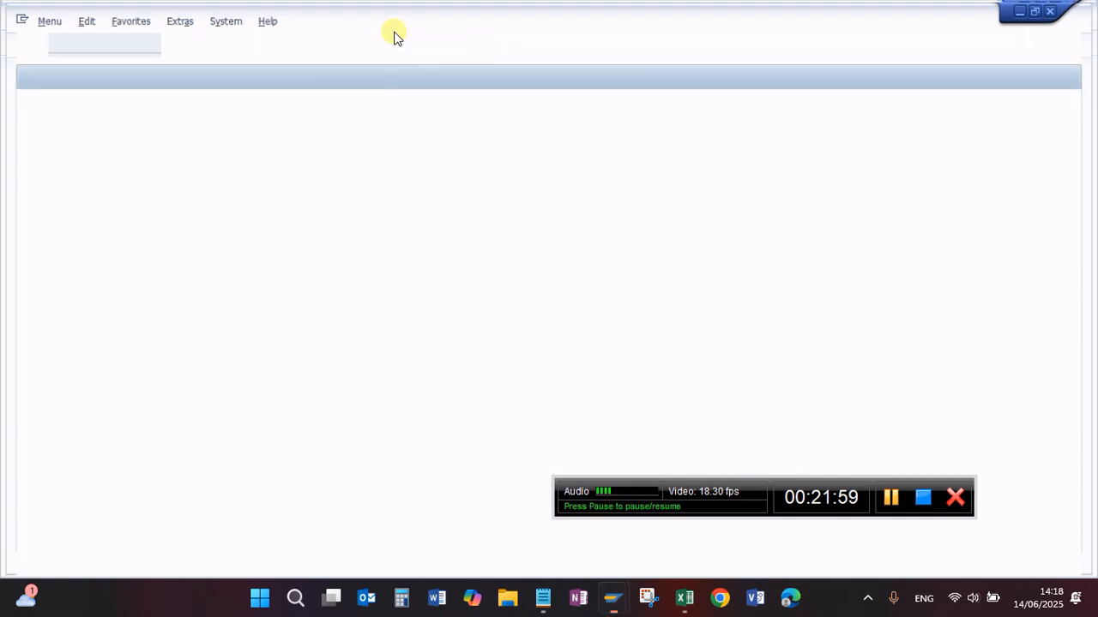
click(1061, 10)
Step: Restart transaction VK11 for condition type ZPRS and reopen the fast entry table at sales organization, channel, division and material level
click(82, 43)
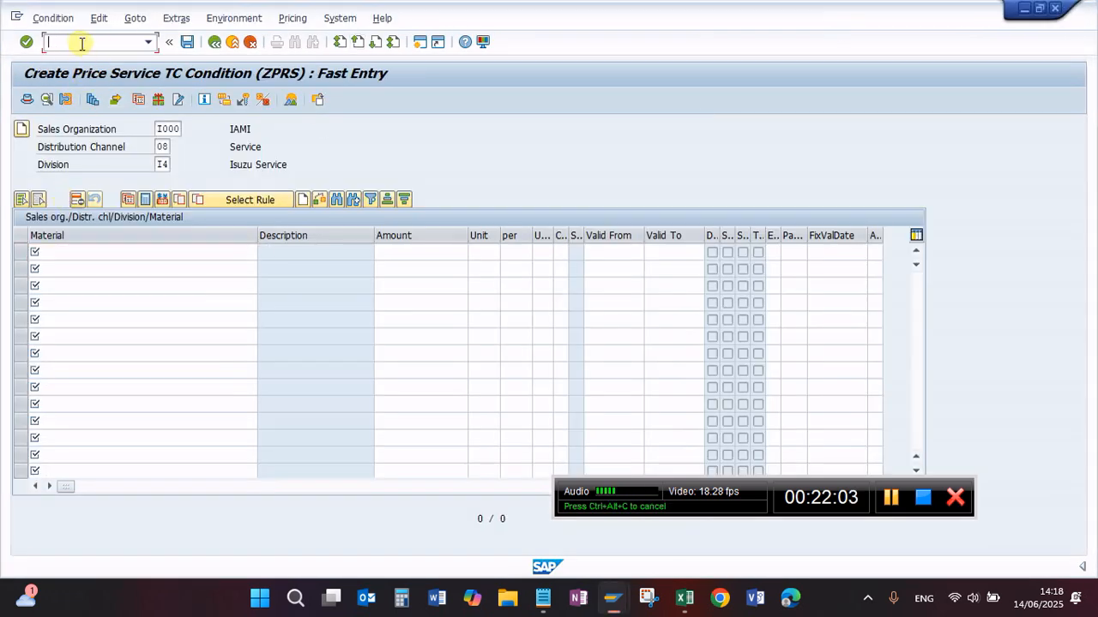
text(/nd)
text(vk11)
key(Return)
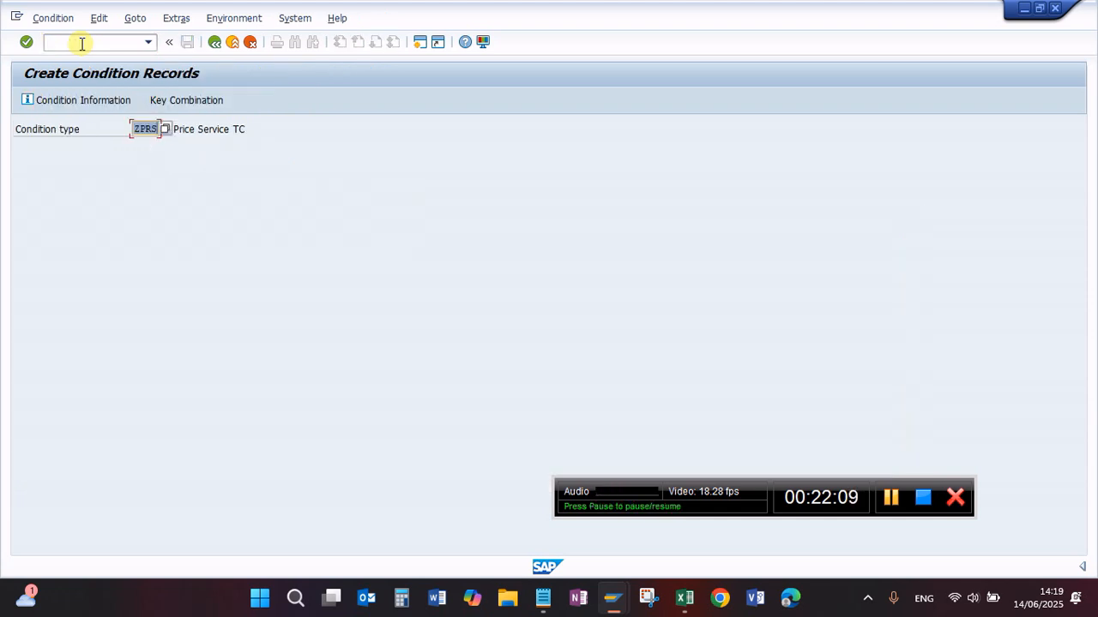
key(Return)
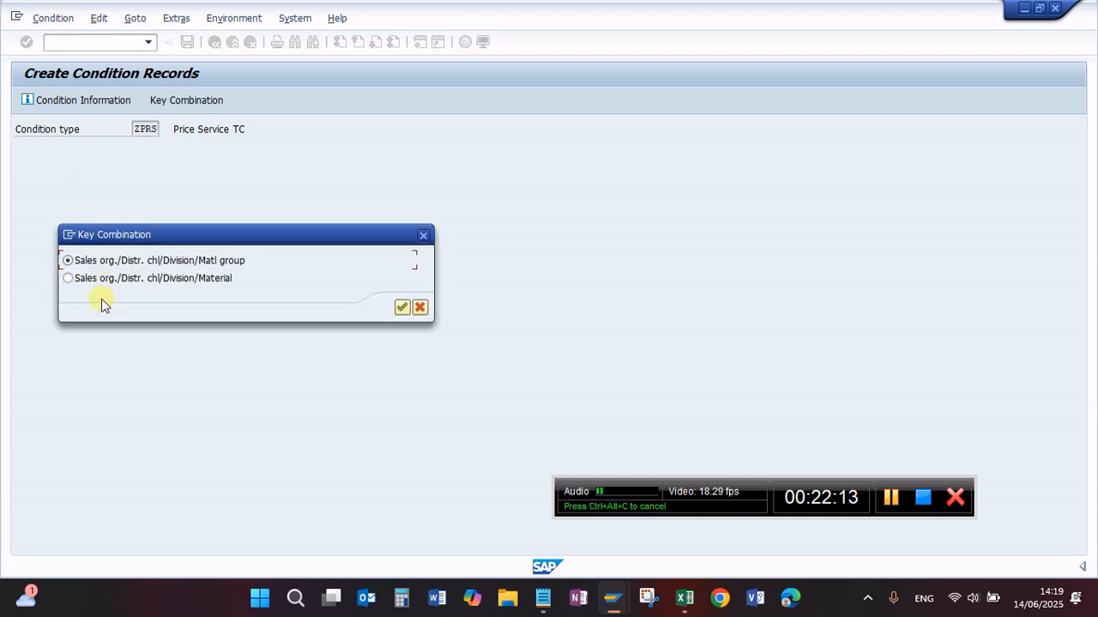
click(69, 279)
click(401, 307)
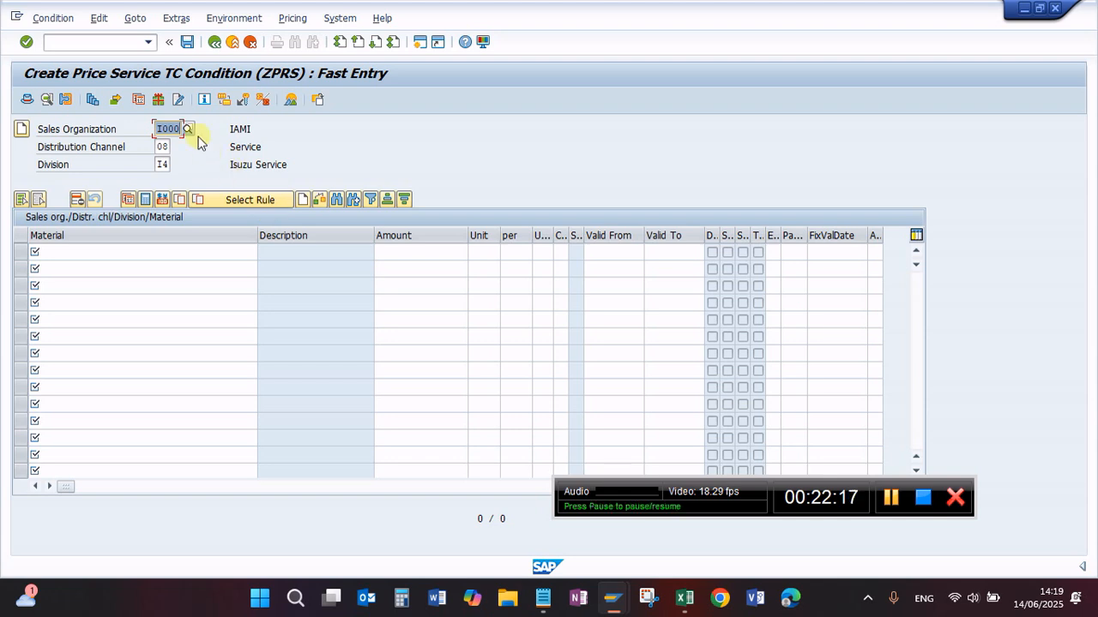
Step: Leave the ZPRS fast entry table and open the change selection for existing ZPRS condition records
click(214, 42)
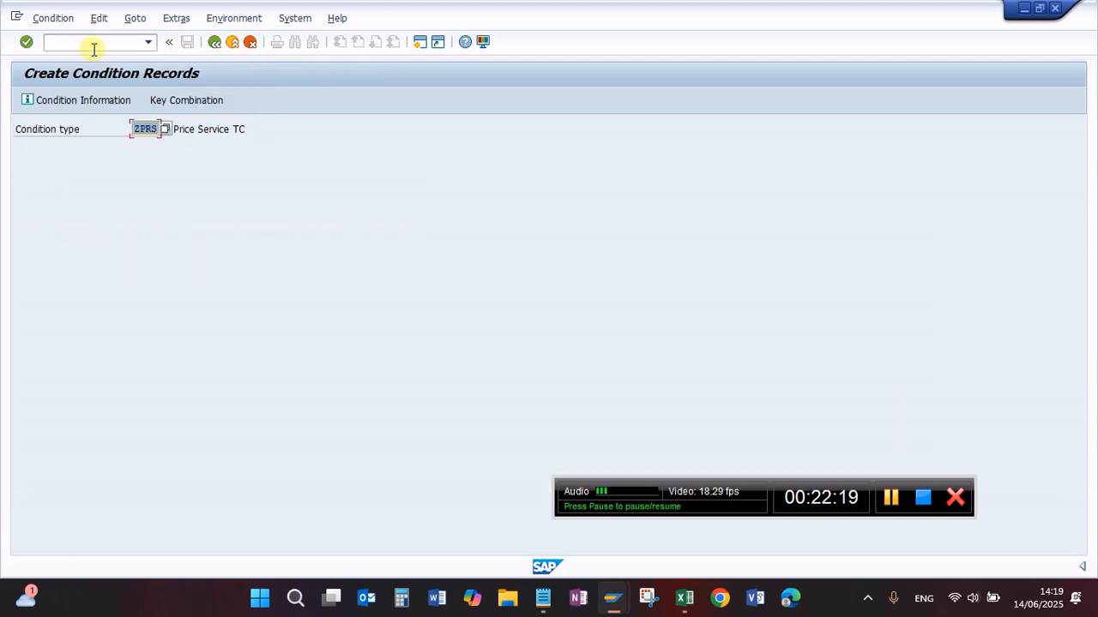
click(53, 18)
click(78, 75)
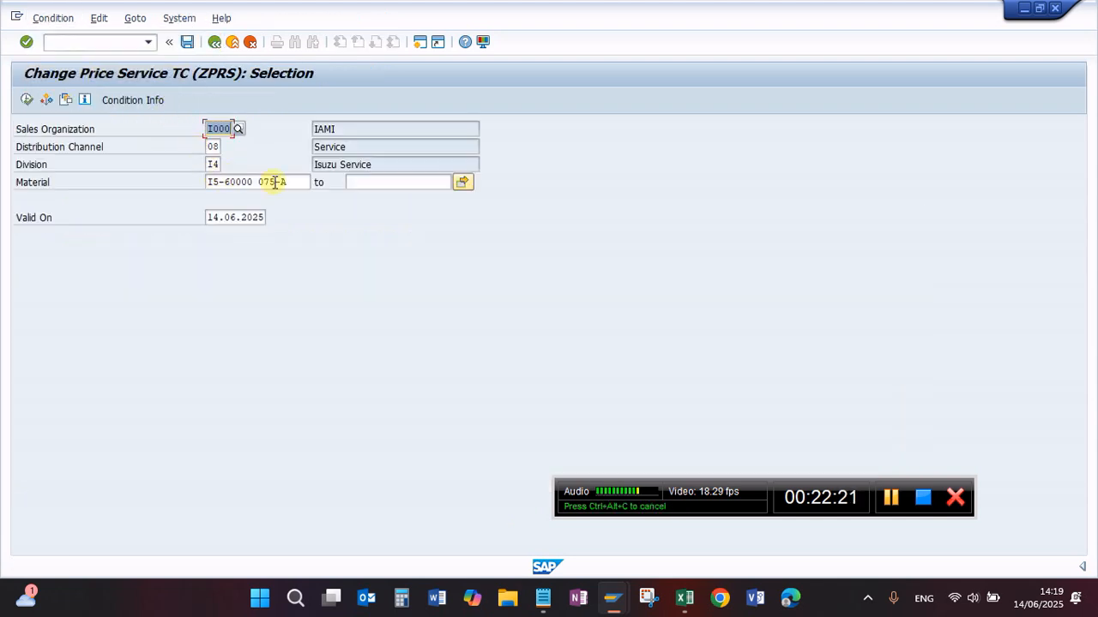
Step: Copy material number I5-60000 075-A, restart VK11 for ZPRS and open fast entry by Sales org./Distr. chl/Division/Material
click(294, 181)
drag(294, 181, 113, 167)
key(ctrl+c)
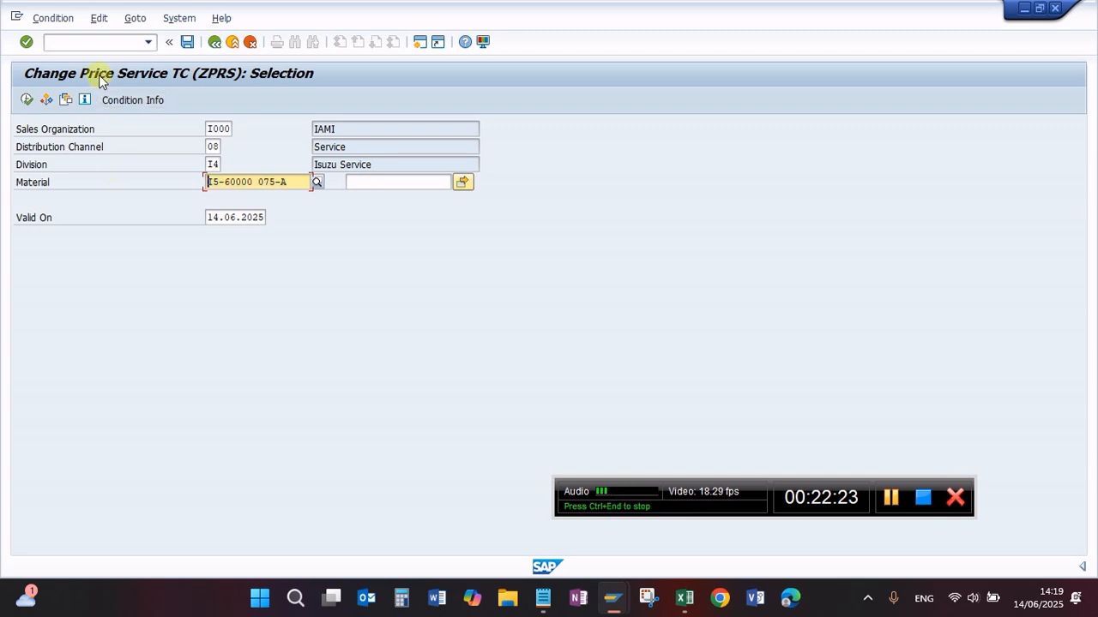
click(89, 41)
text(/nvk)
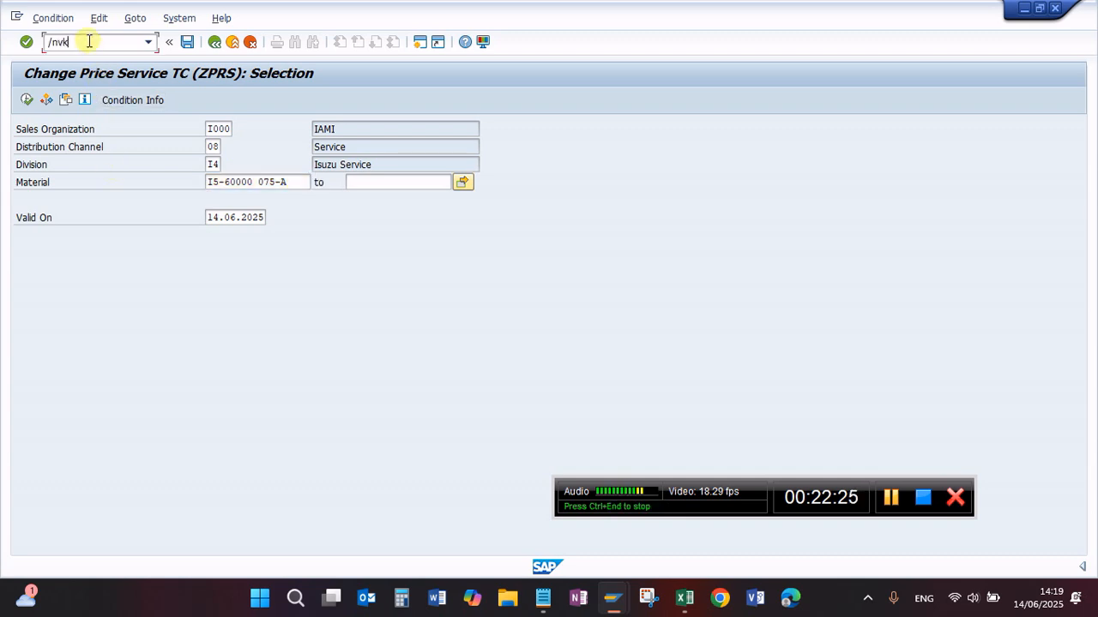
text(11)
key(Return)
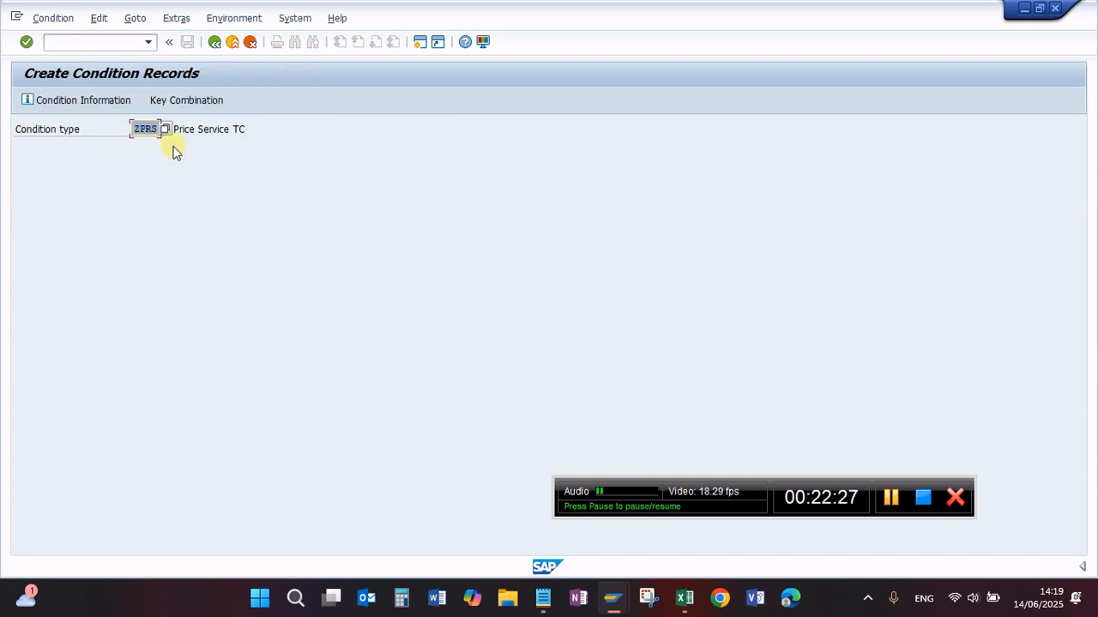
key(Return)
click(219, 277)
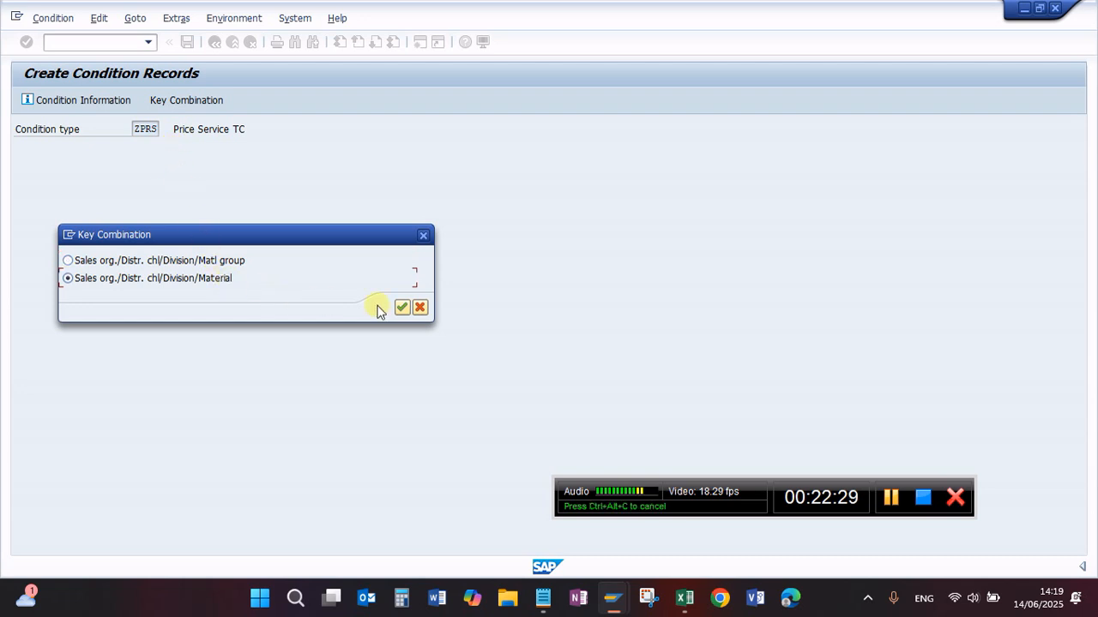
click(402, 307)
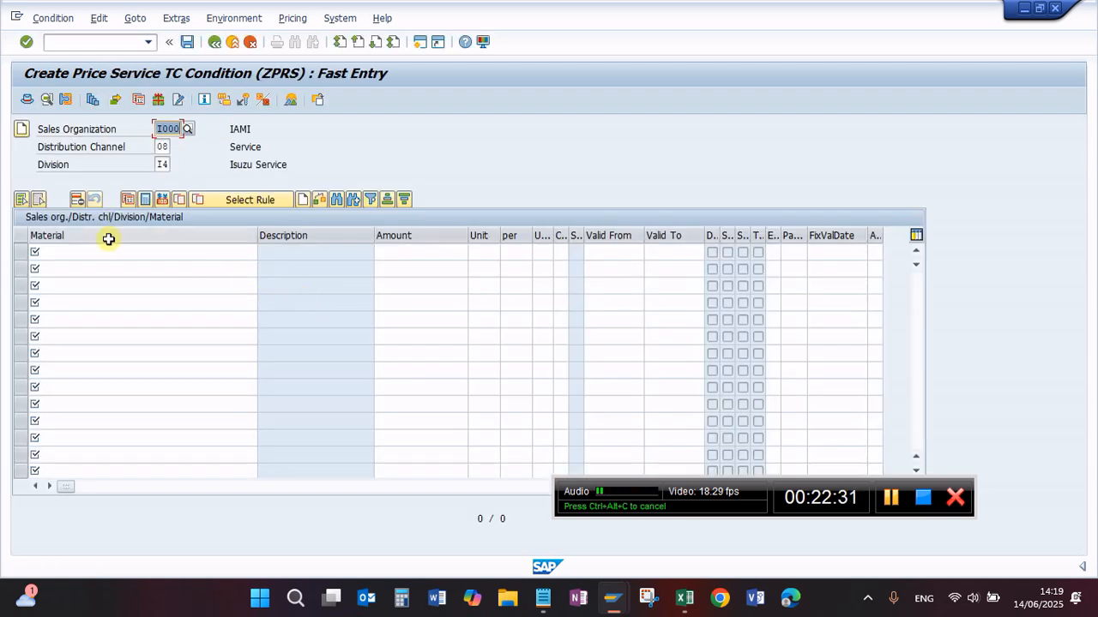
Step: Create a ZPRS price of 340000 IDR for material I5-60000 075-A and save the condition record
click(89, 253)
key(ctrl+v)
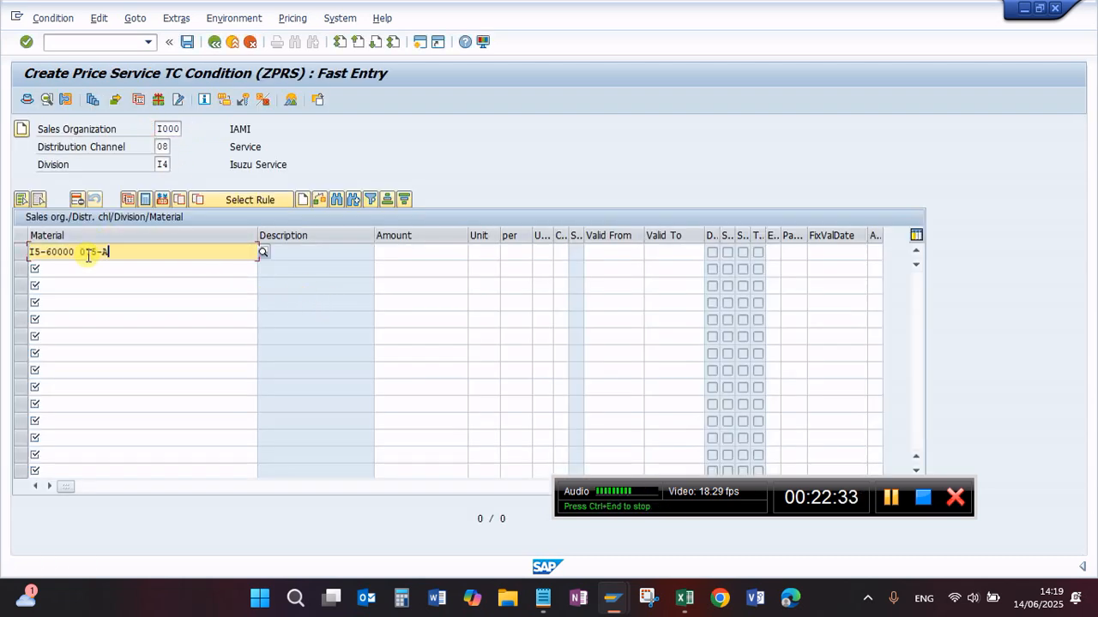
key(Return)
click(412, 252)
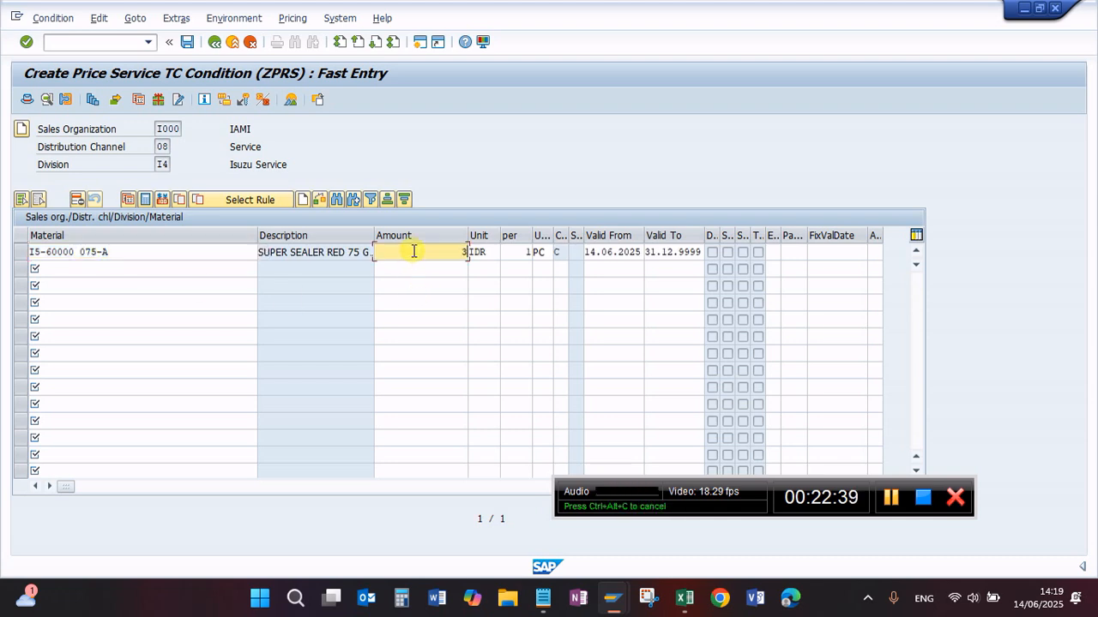
text(340000)
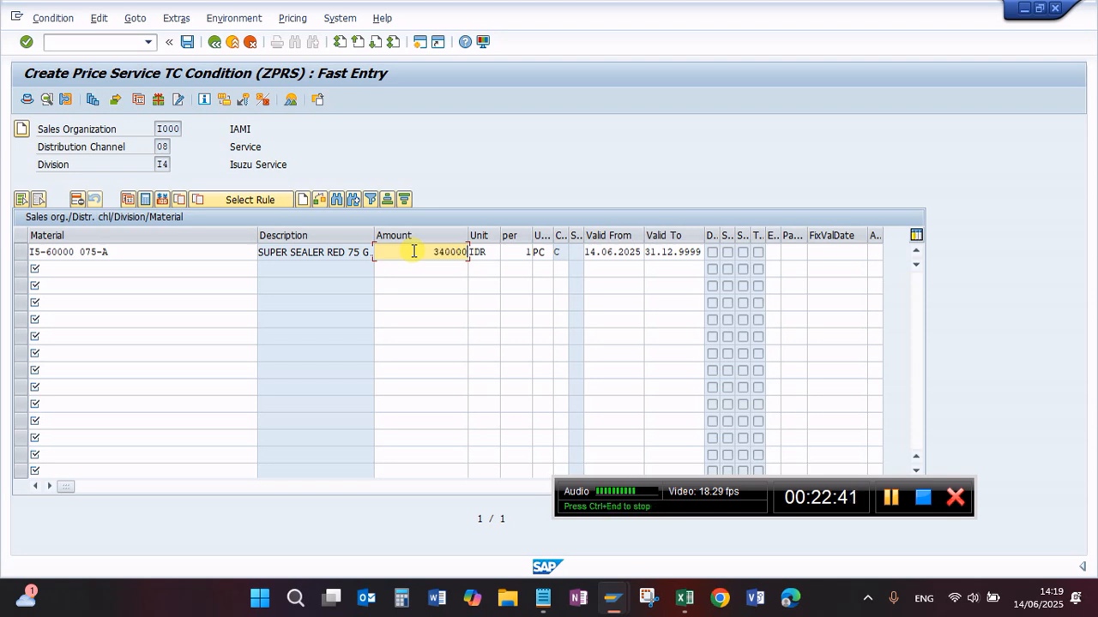
key(Return)
click(187, 41)
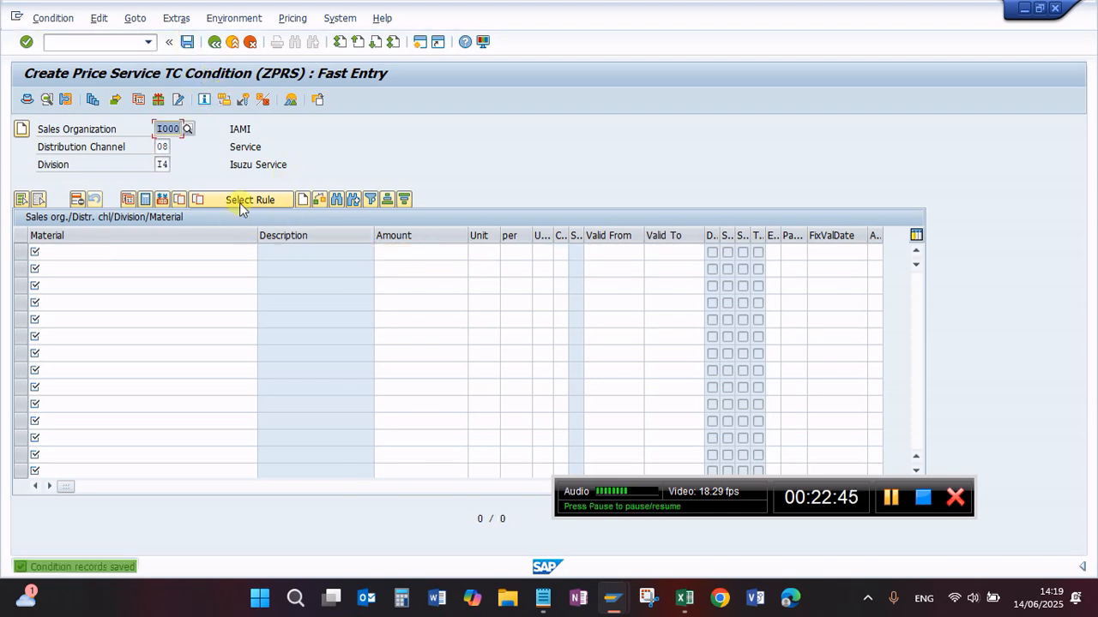
Step: Display the ZPRS condition record of material I5-60000 075-A valid on 14.06.2025 and check its entry
click(40, 24)
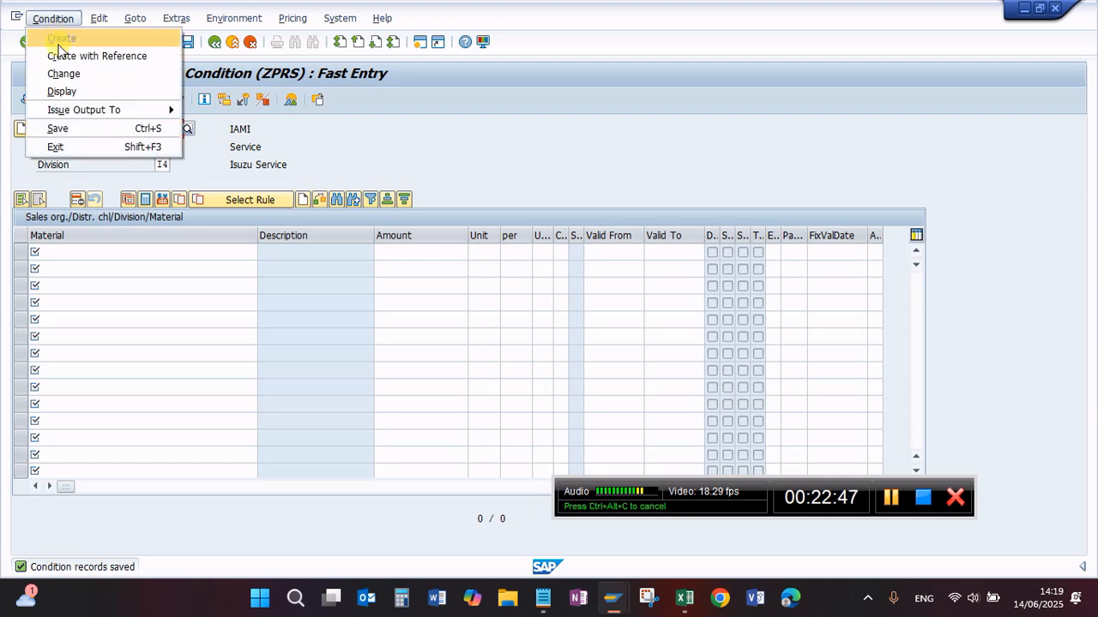
click(60, 90)
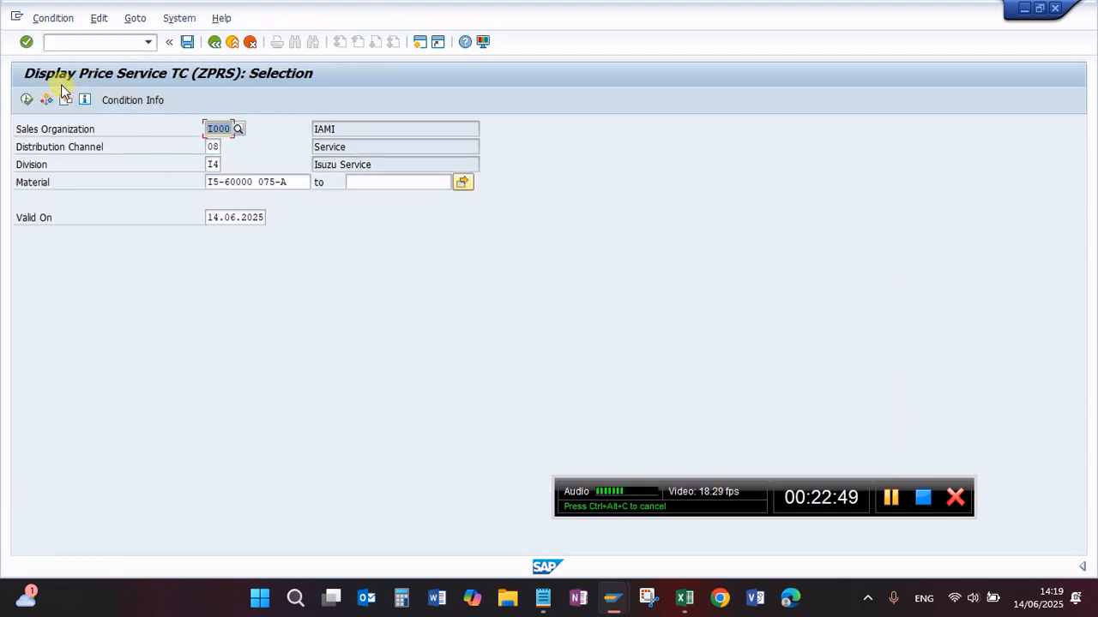
click(27, 100)
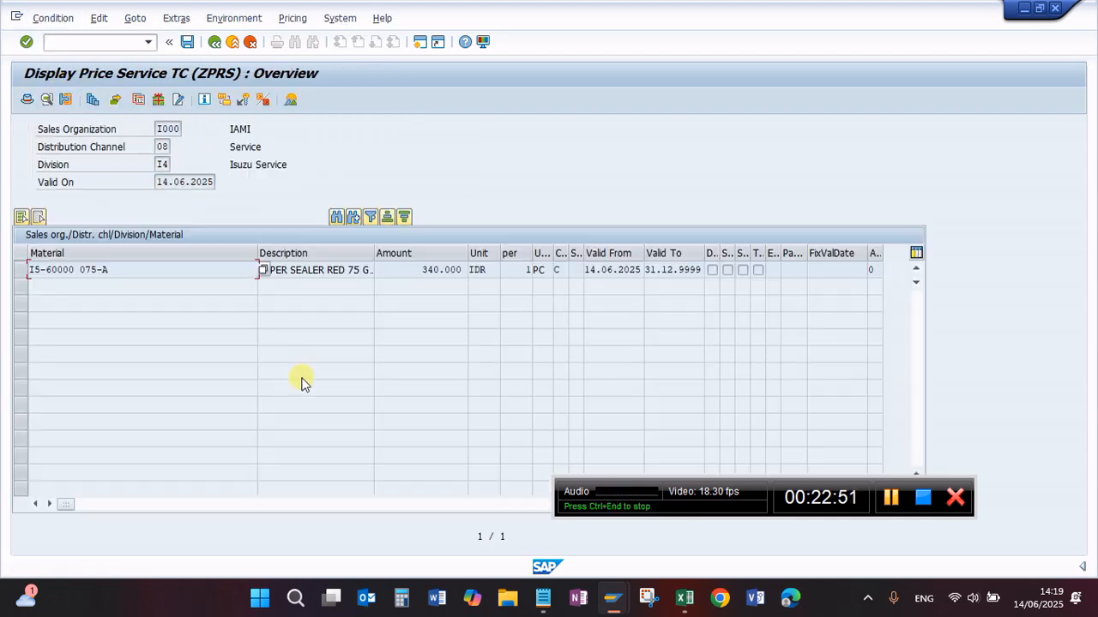
click(210, 269)
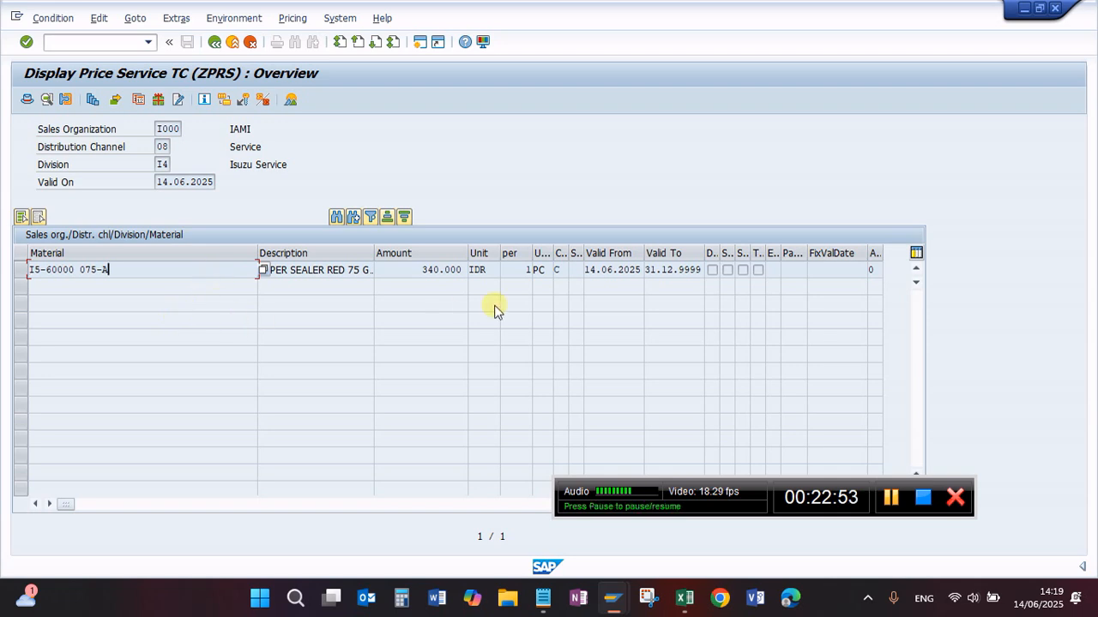
drag(171, 269, 29, 270)
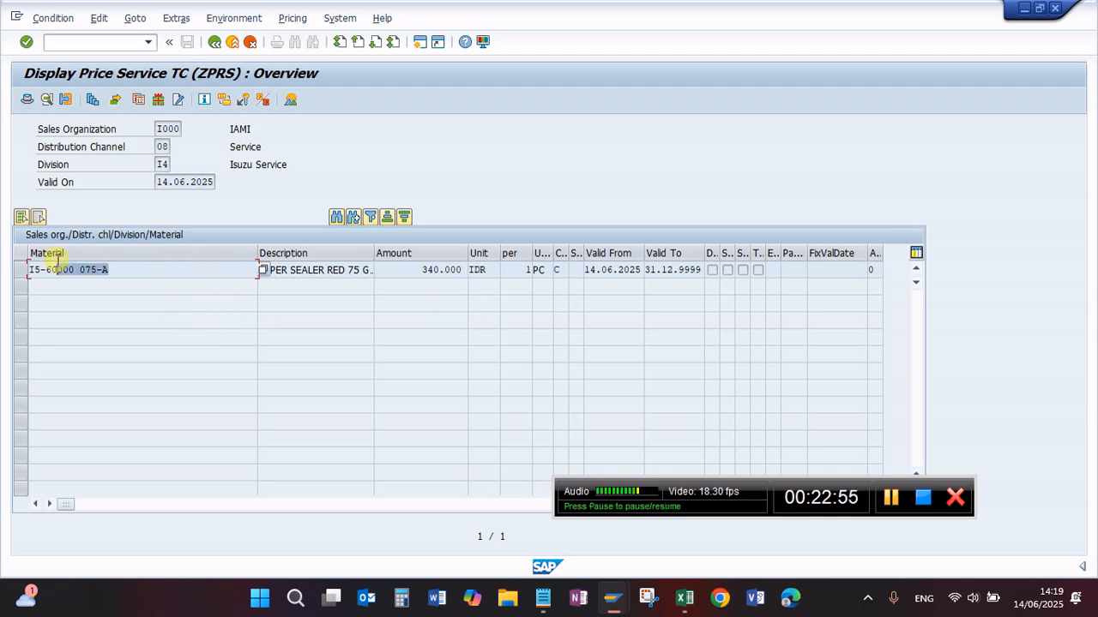
Step: Switch the condition display to type ZI00 and show the price record of material I5-60000 075-A in sales organization I000
click(215, 42)
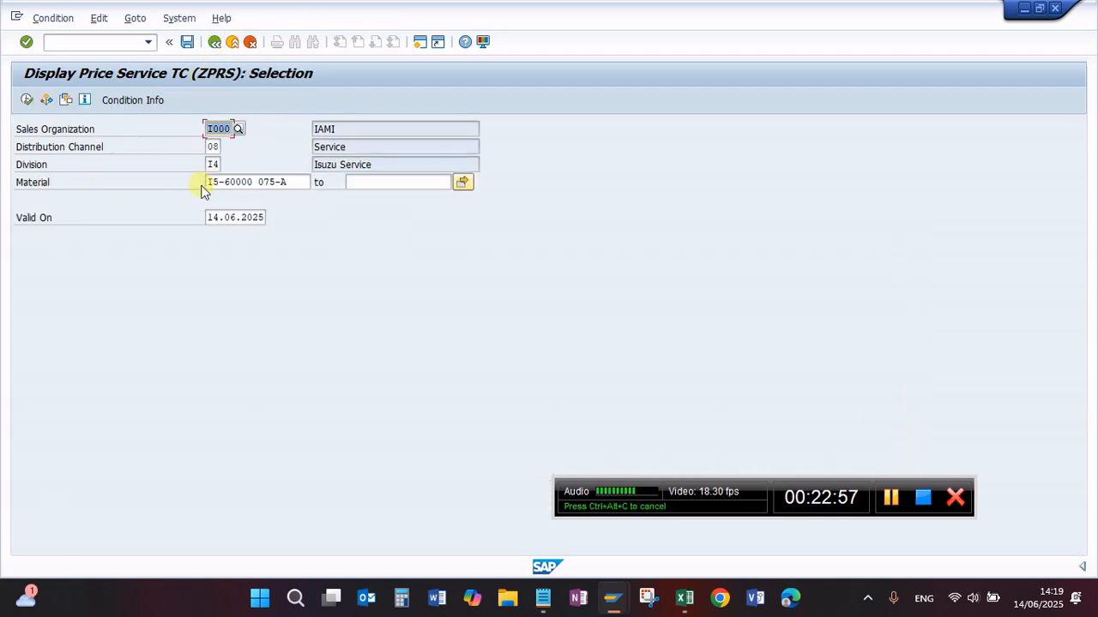
click(215, 42)
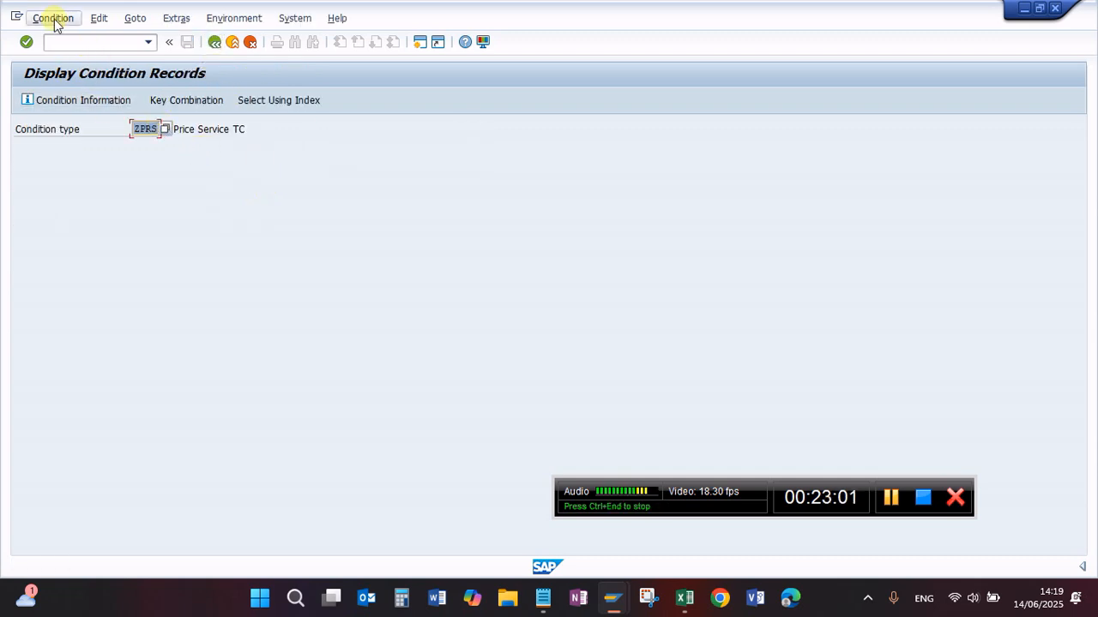
click(54, 21)
click(202, 144)
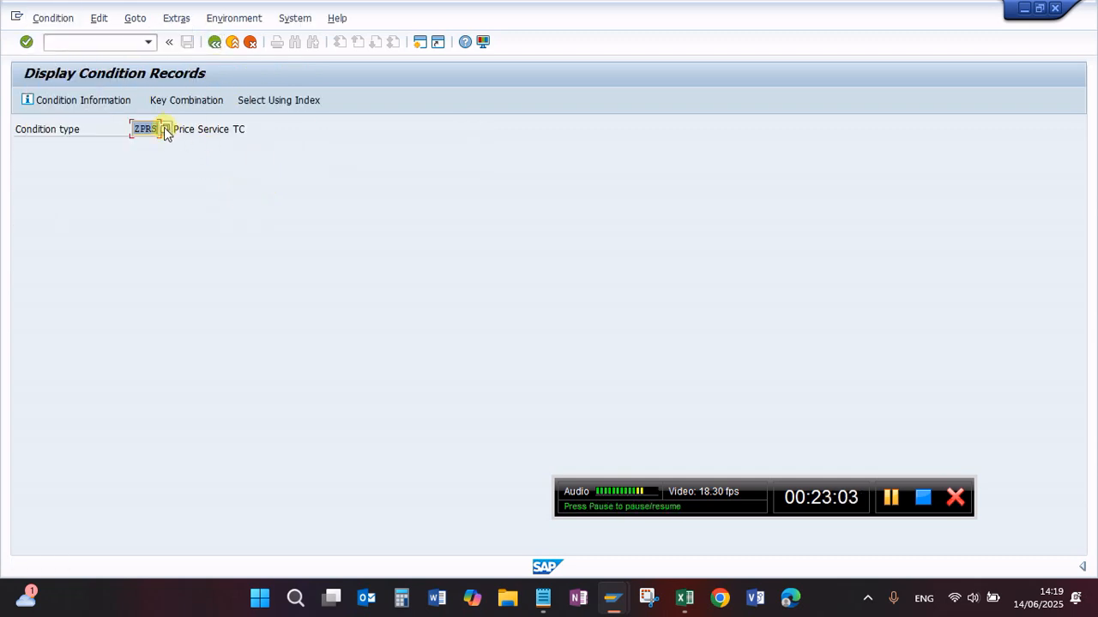
click(165, 129)
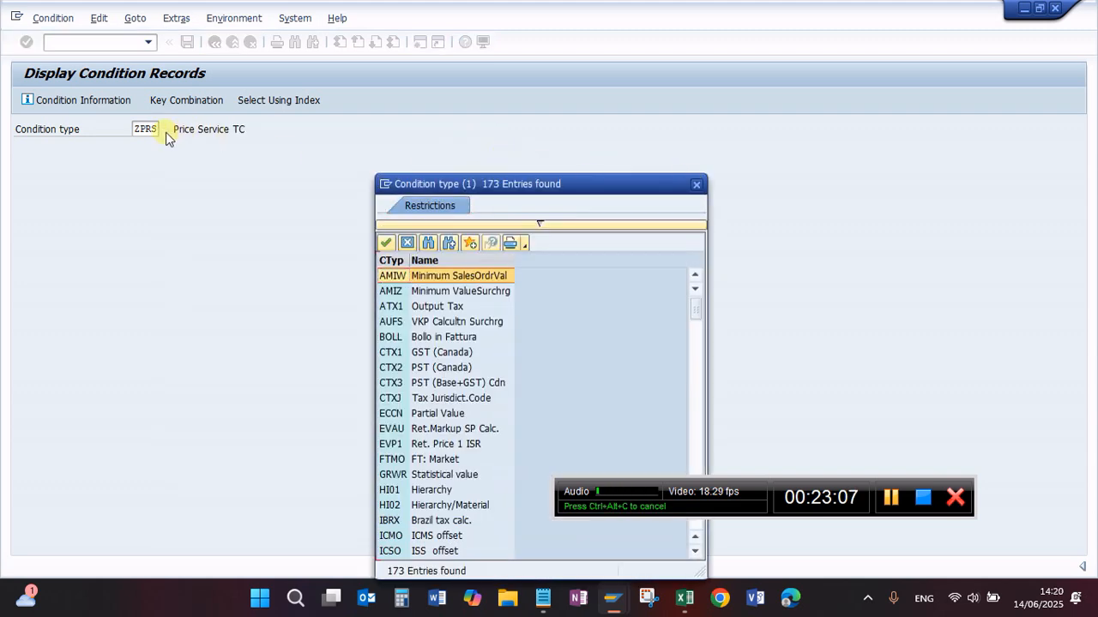
click(696, 183)
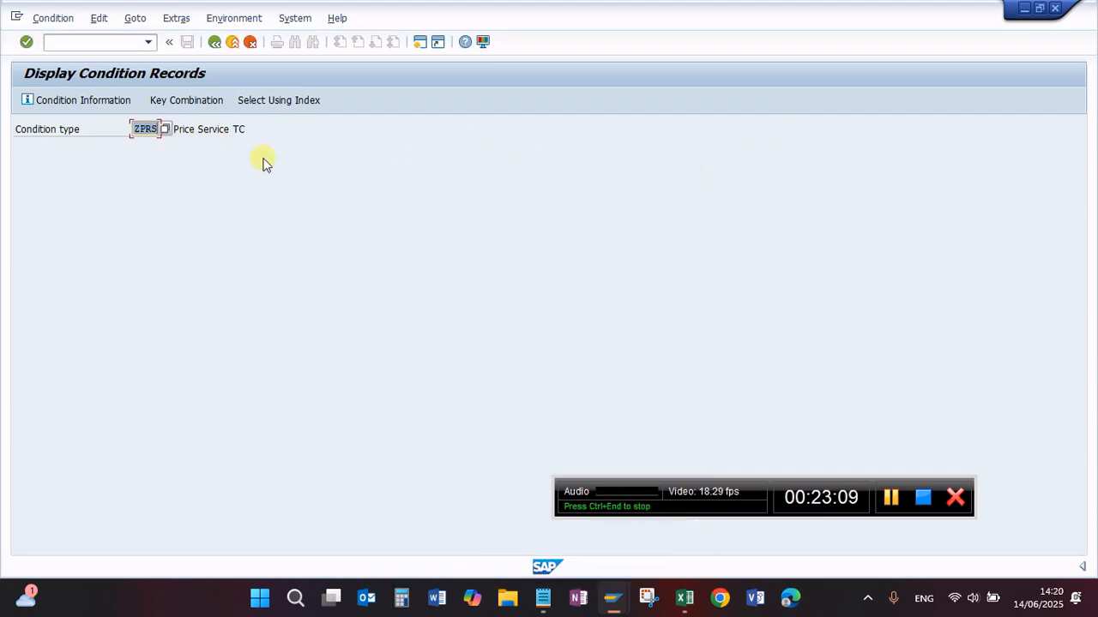
key(BackSpace)
click(151, 156)
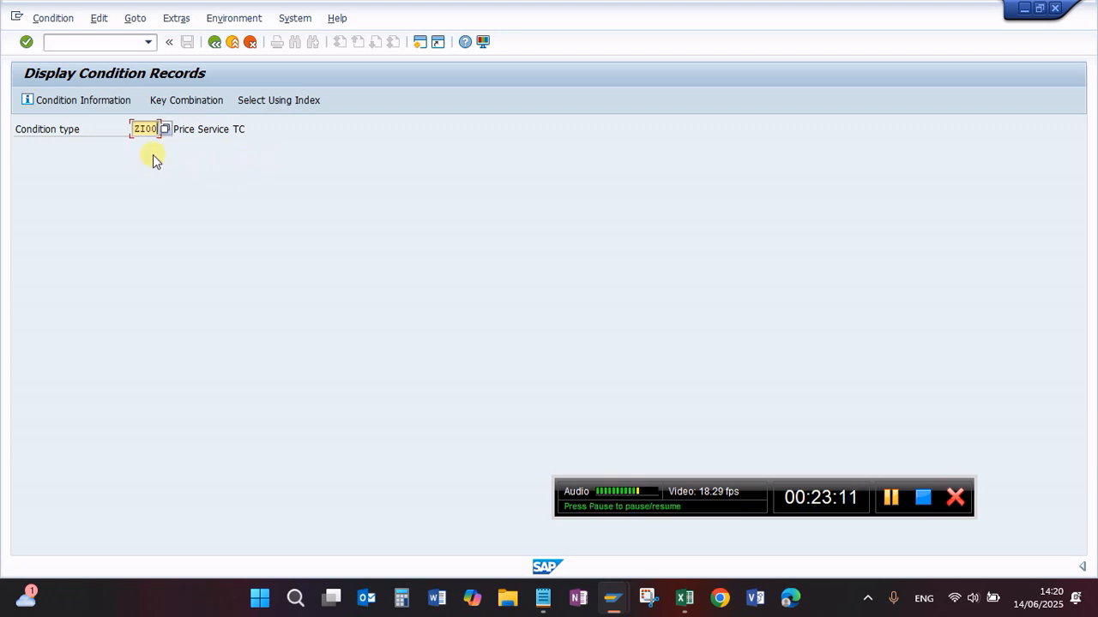
key(Return)
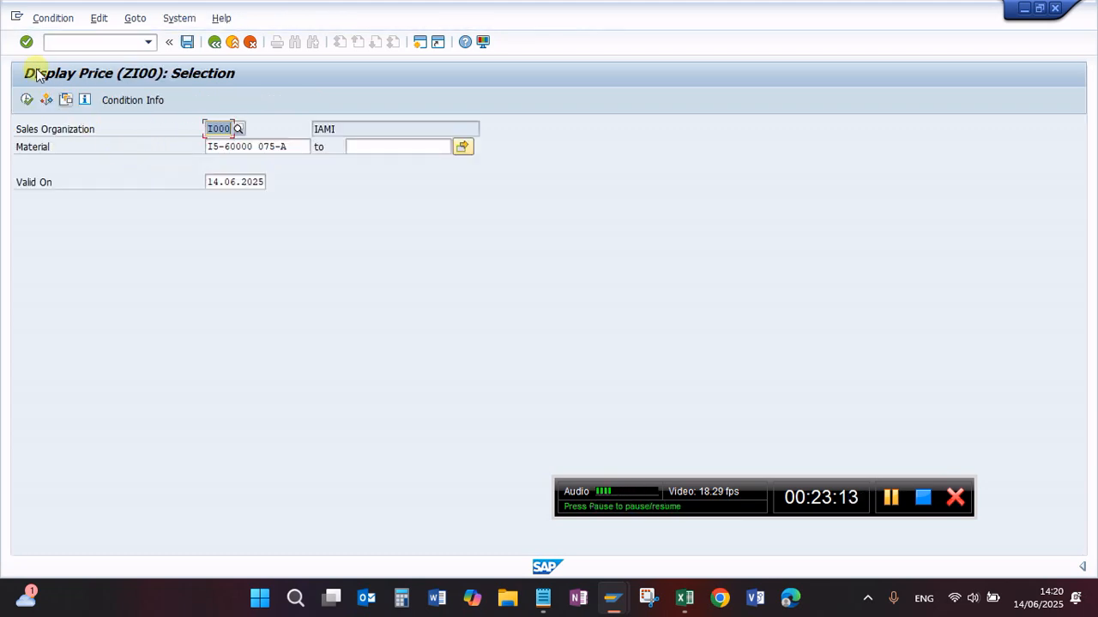
click(27, 101)
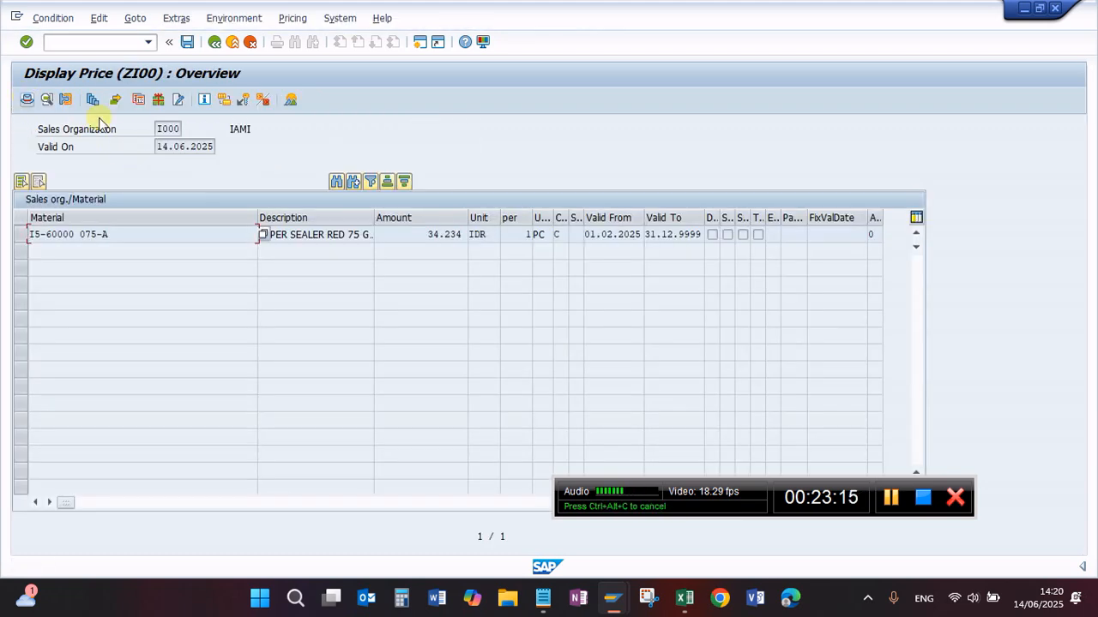
Step: Try to display all ZI00 condition records of sales organization I000 without a material restriction, then stop the transaction
click(215, 42)
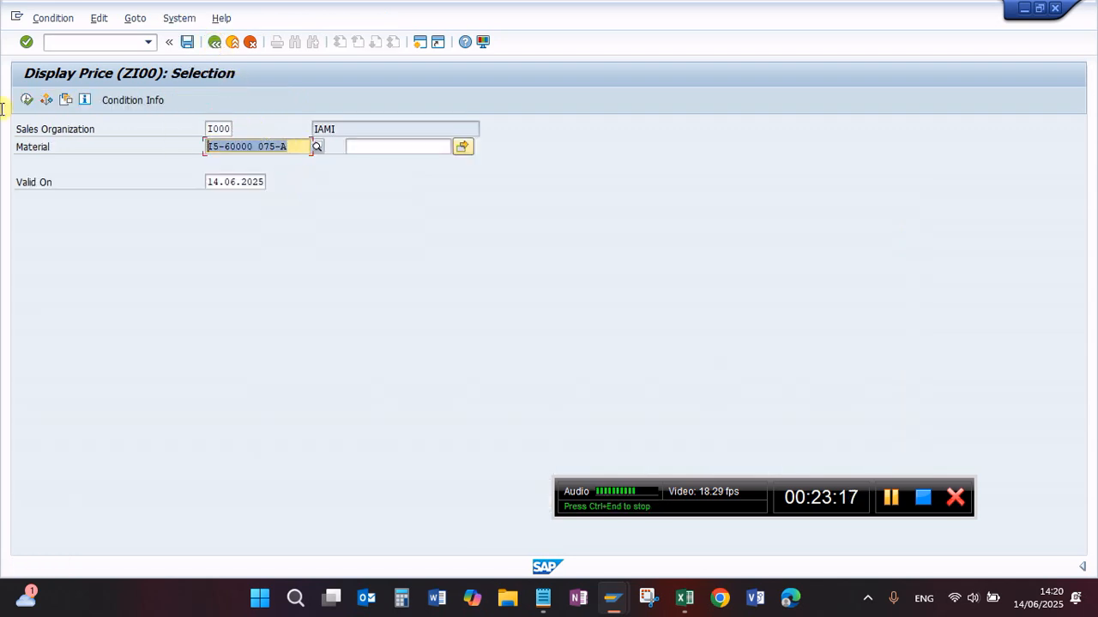
key(Delete)
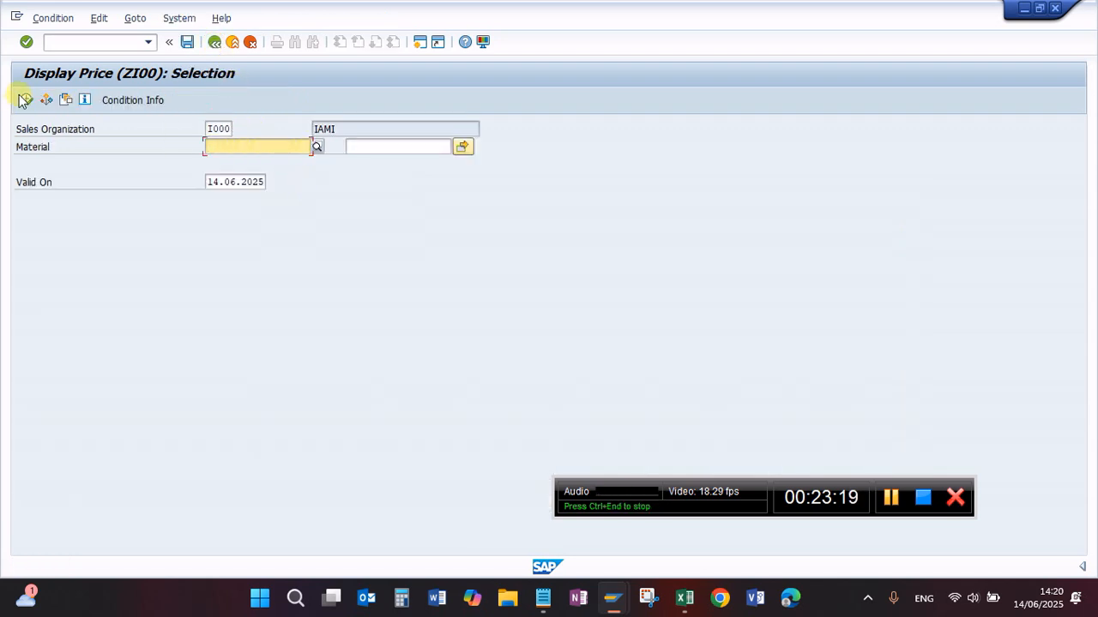
click(27, 101)
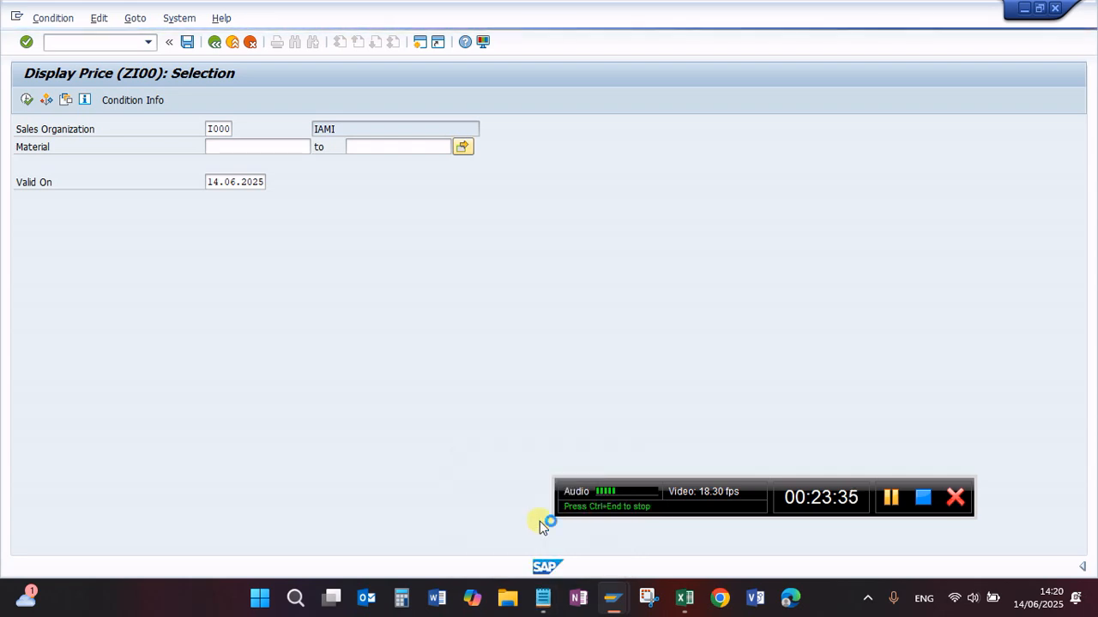
click(17, 15)
click(66, 158)
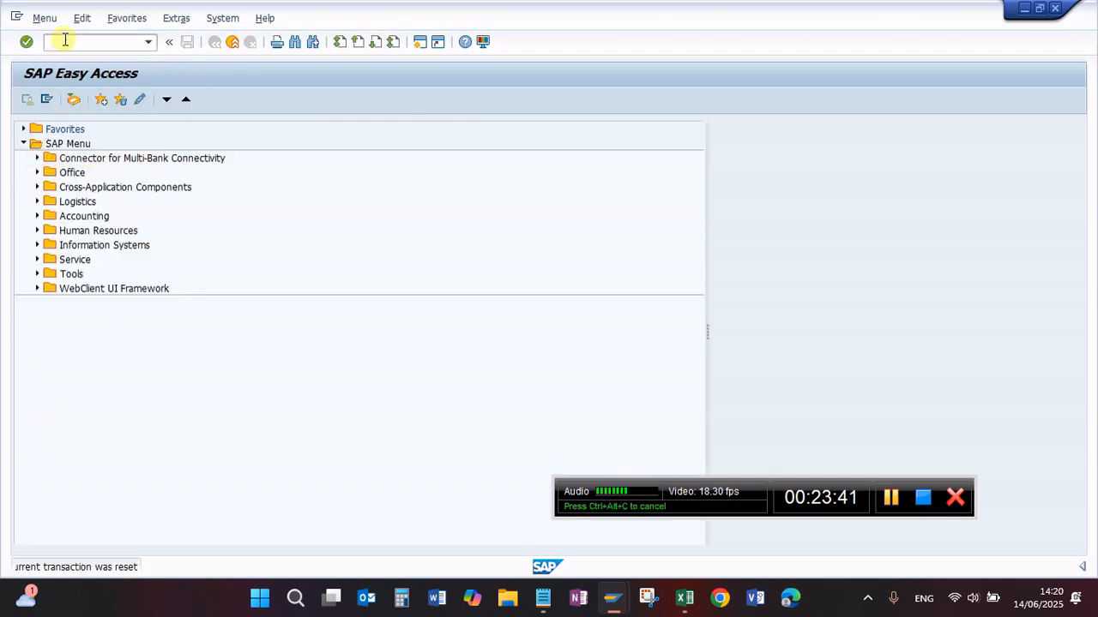
Step: Start transaction VK11 again and open the display selection for ZI00 condition records
click(66, 40)
text(vk11)
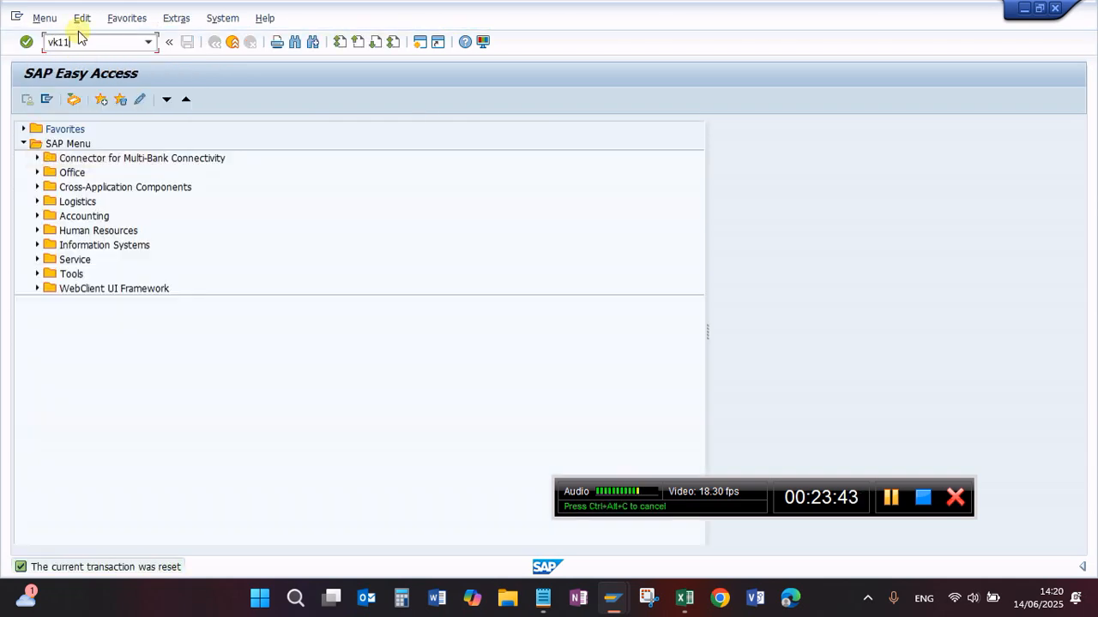
key(Return)
click(49, 19)
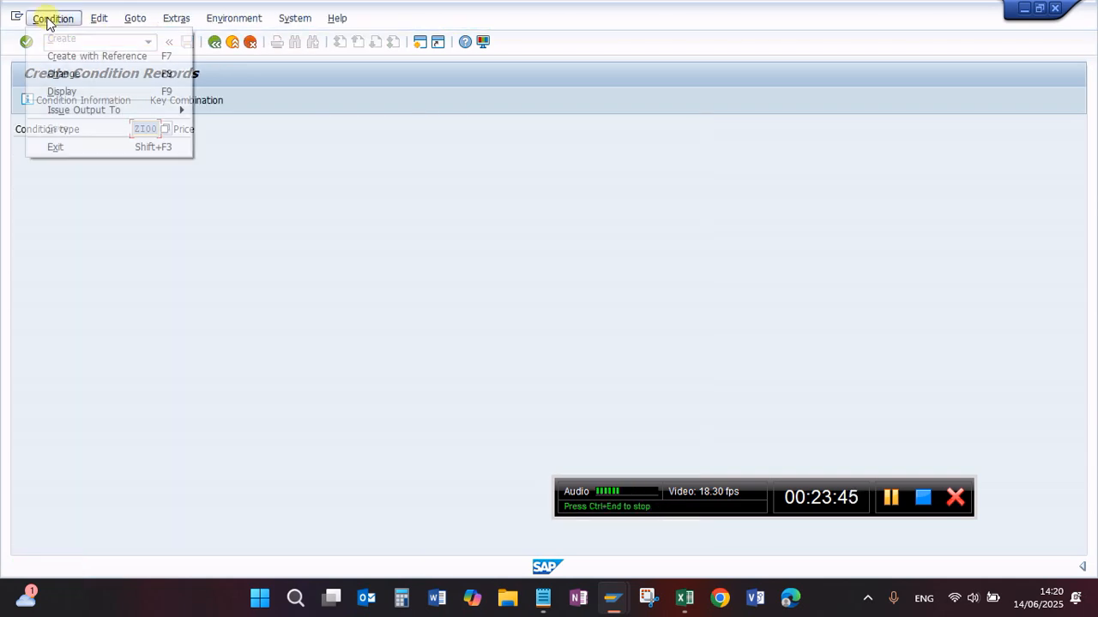
click(75, 92)
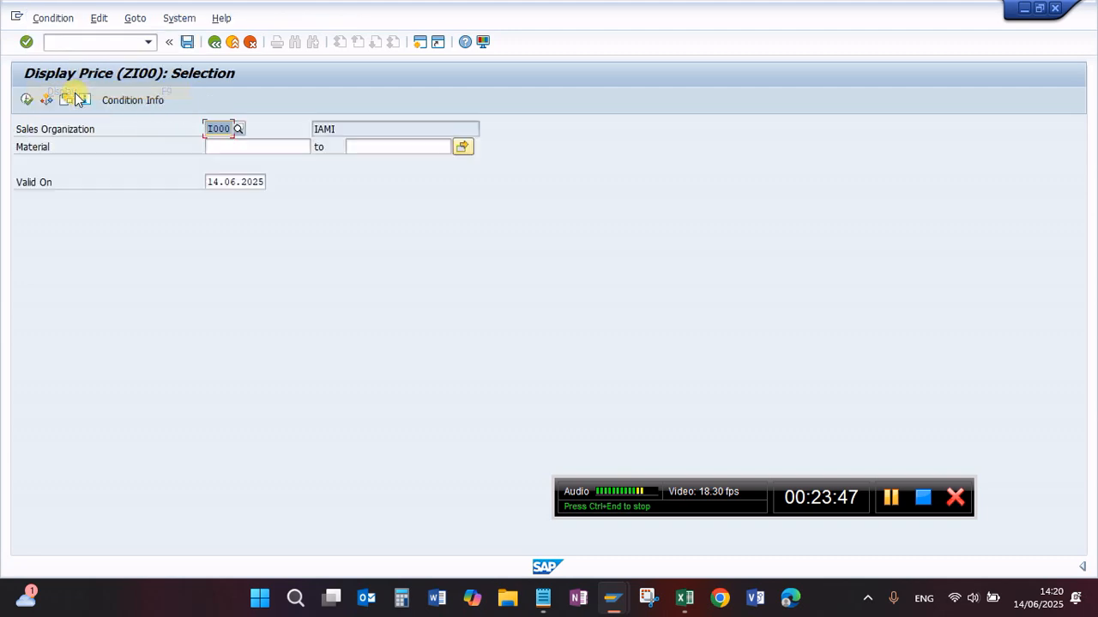
Step: Search for ZI00 condition records of material GENERAL_RAPIR in sales organization I000, valid on 14.06.2025
click(230, 148)
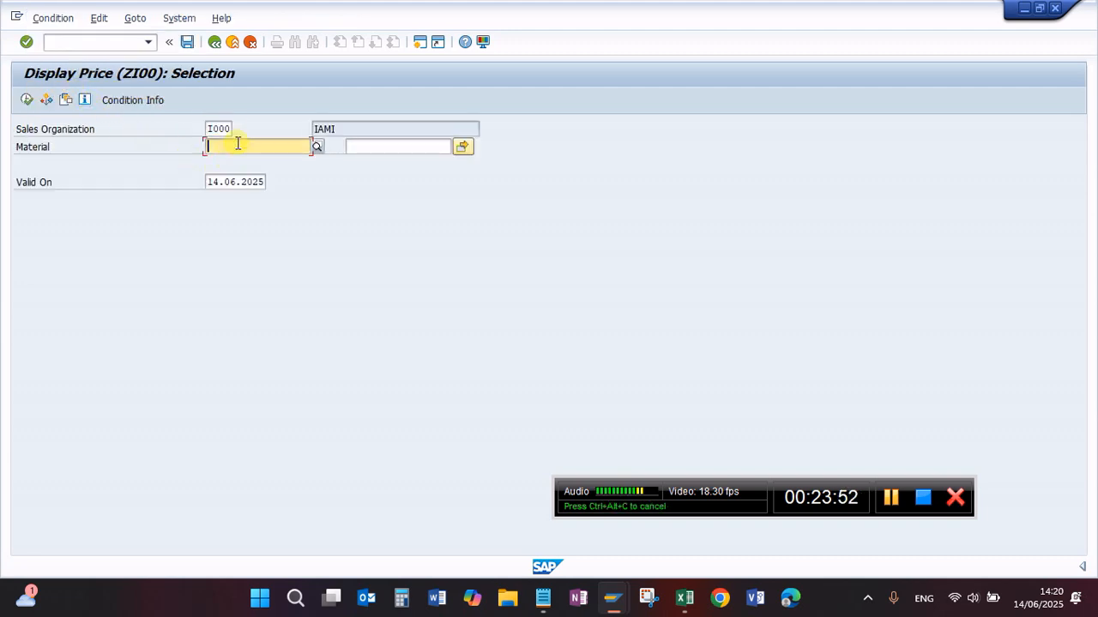
text(GENER)
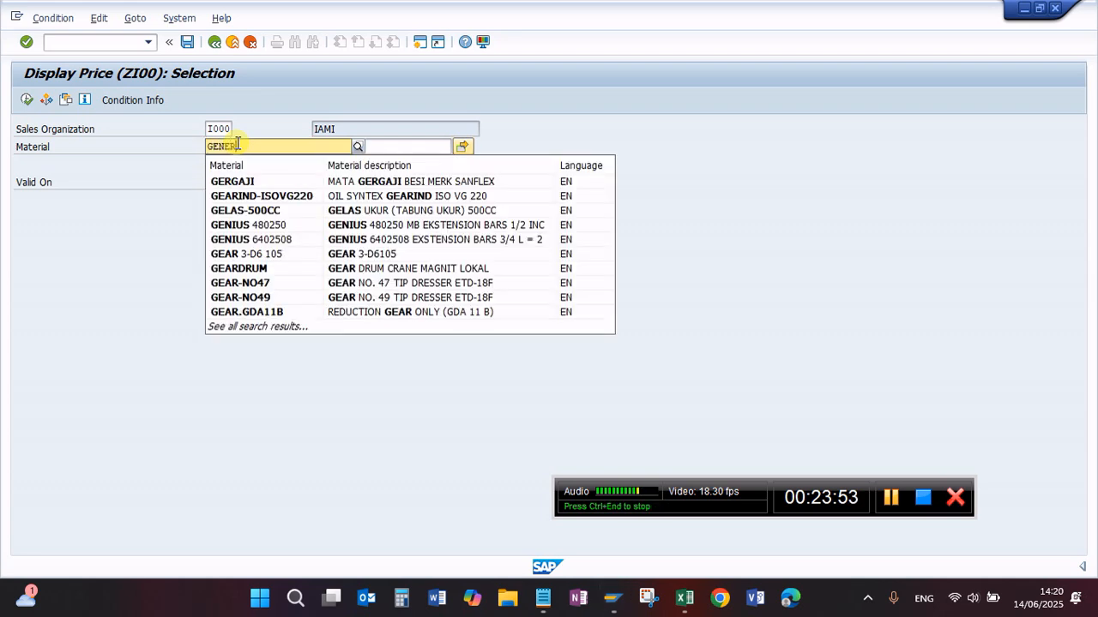
text(AL_RA)
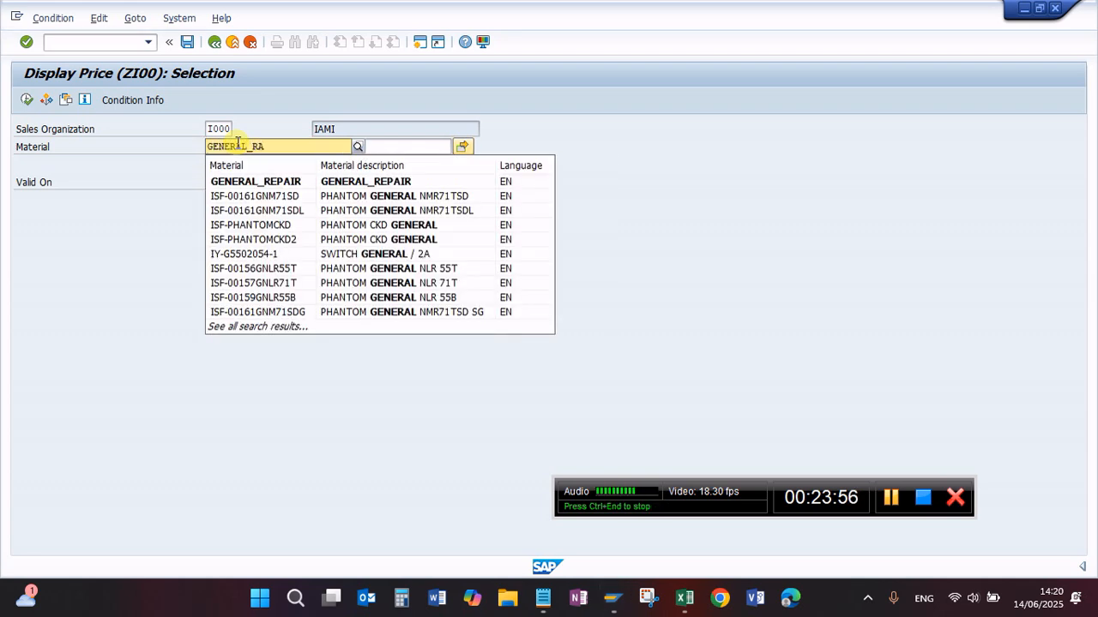
text(PIR)
double_click(239, 146)
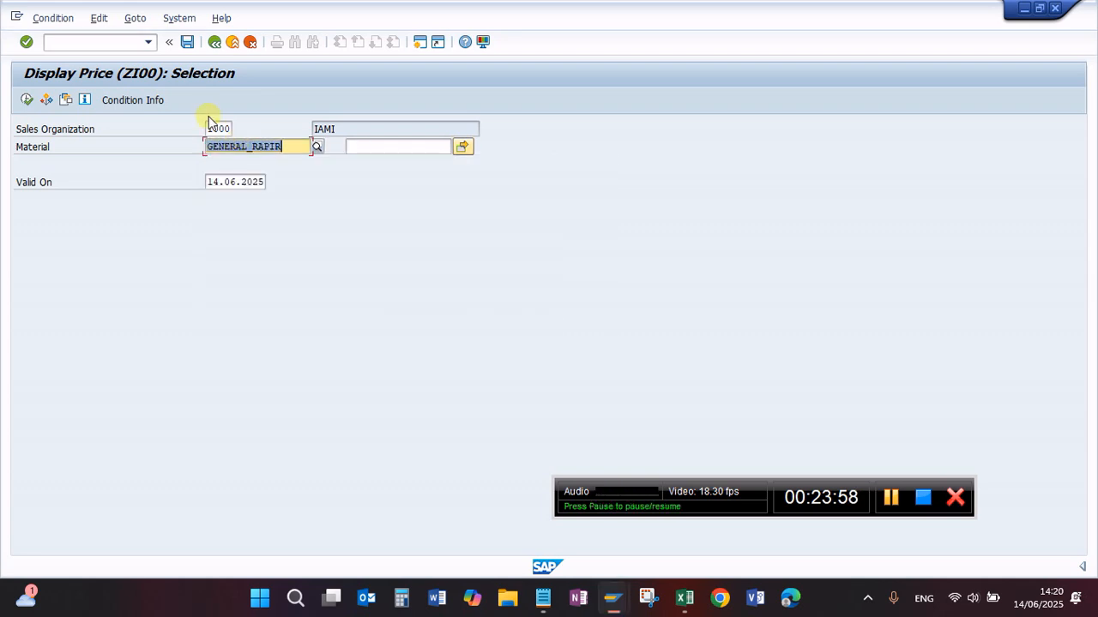
click(27, 101)
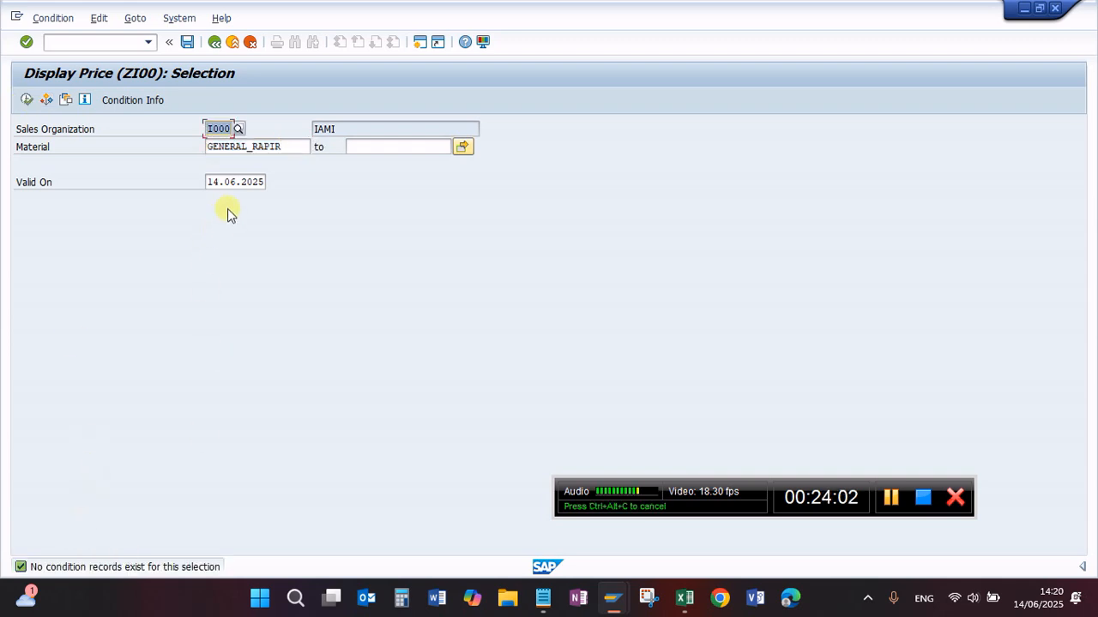
Step: Switch the ZI00 price selection from display to change mode and call transaction VK11 again
click(51, 19)
click(70, 75)
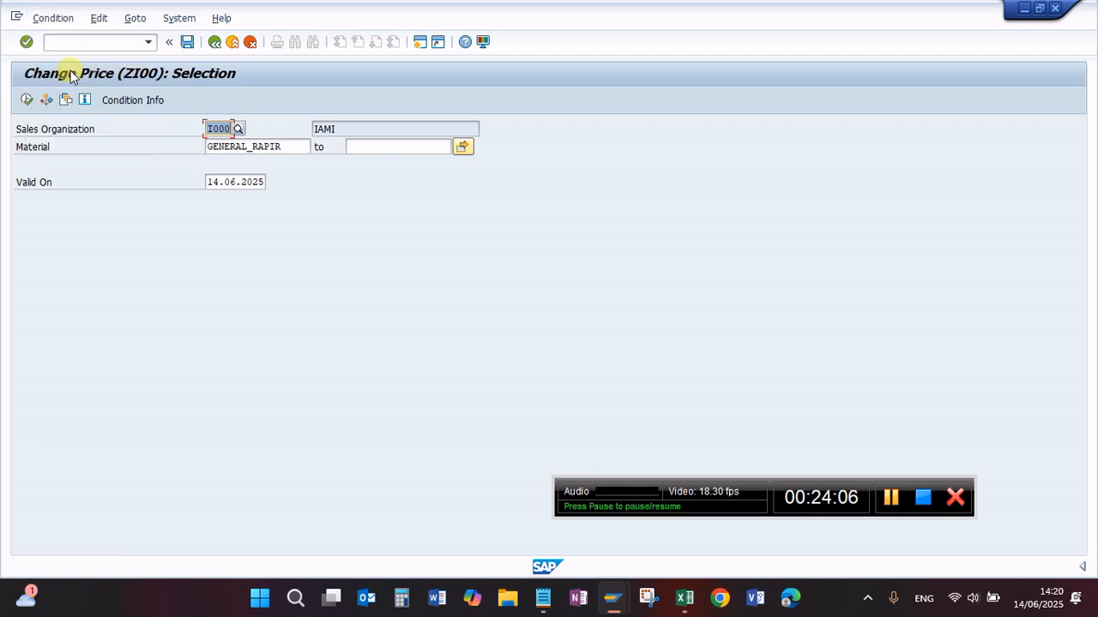
click(75, 47)
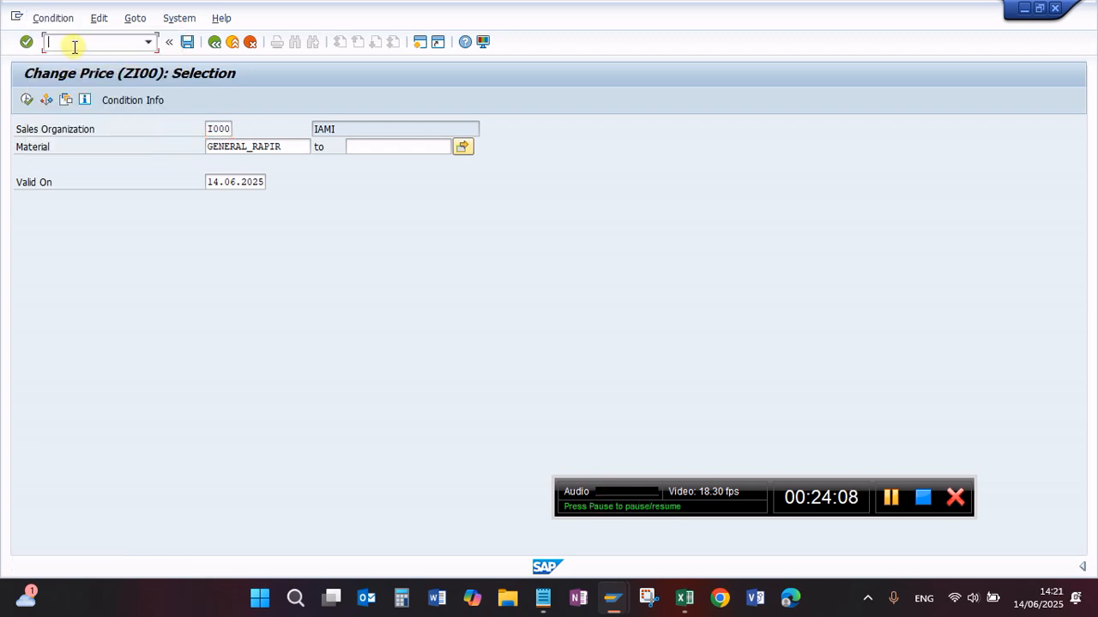
text(/nvk12)
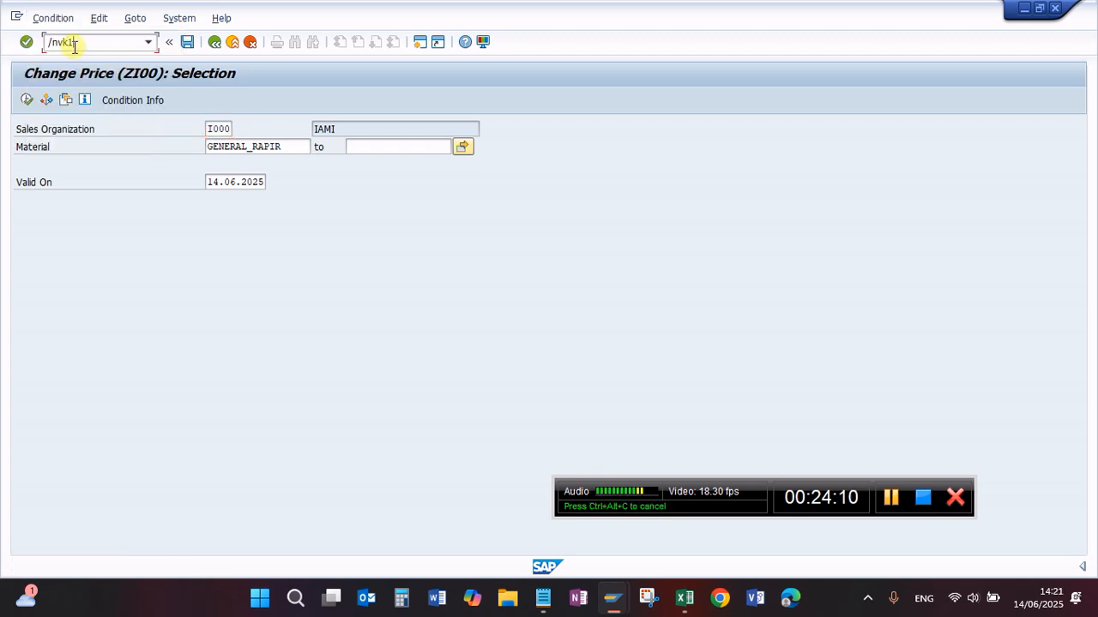
key(Return)
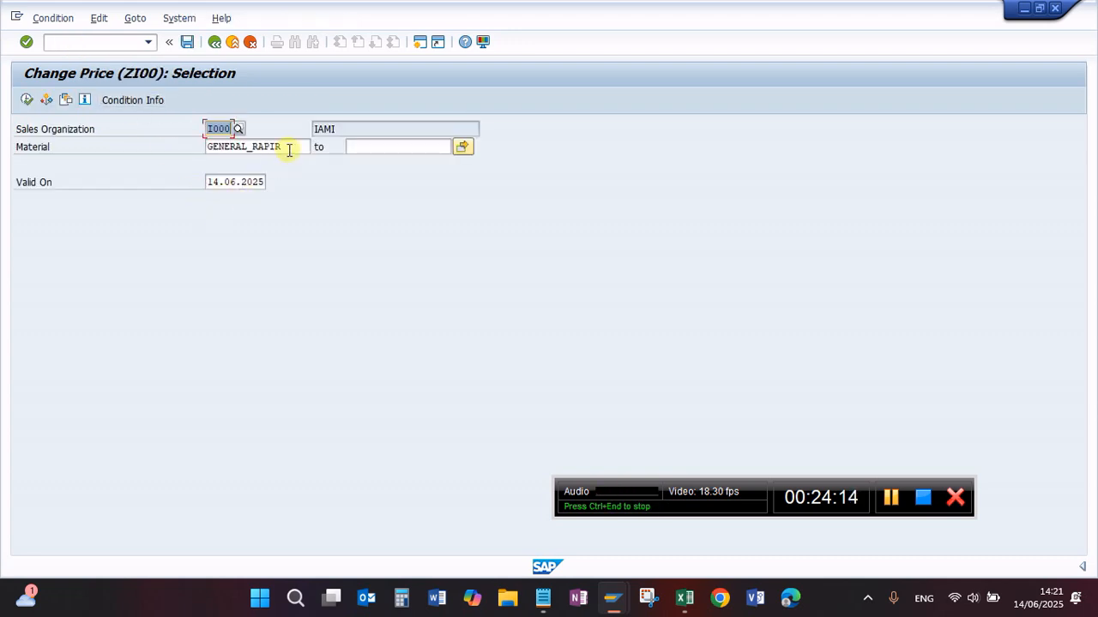
Step: Try to open all ZI00 condition records of sales organization I000 for change without a material restriction, then stop the transaction
key(Tab)
key(Delete)
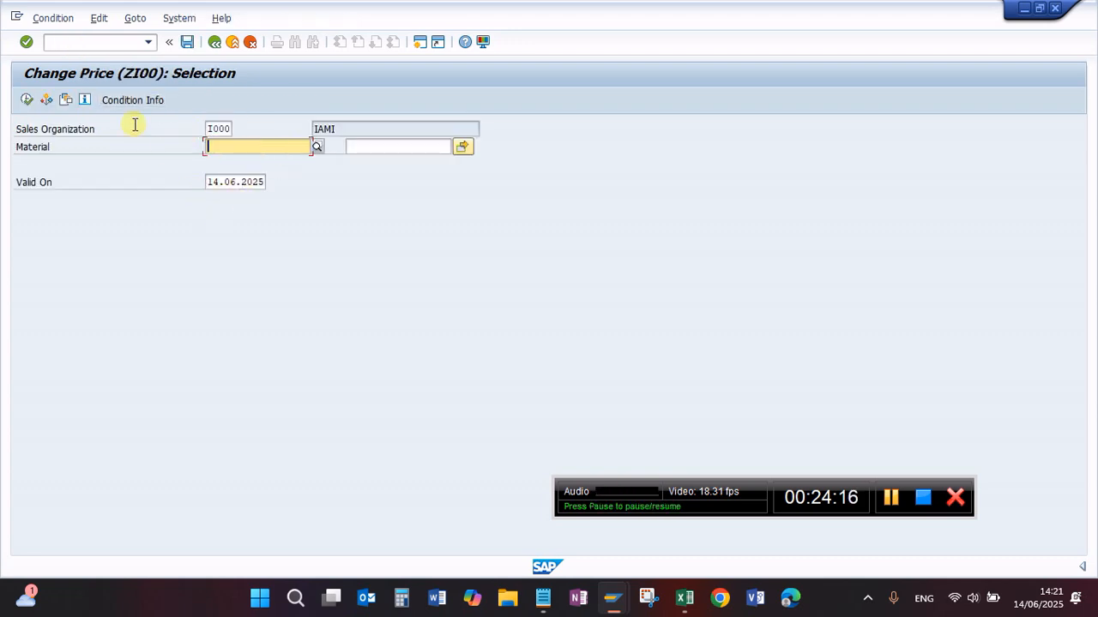
click(34, 105)
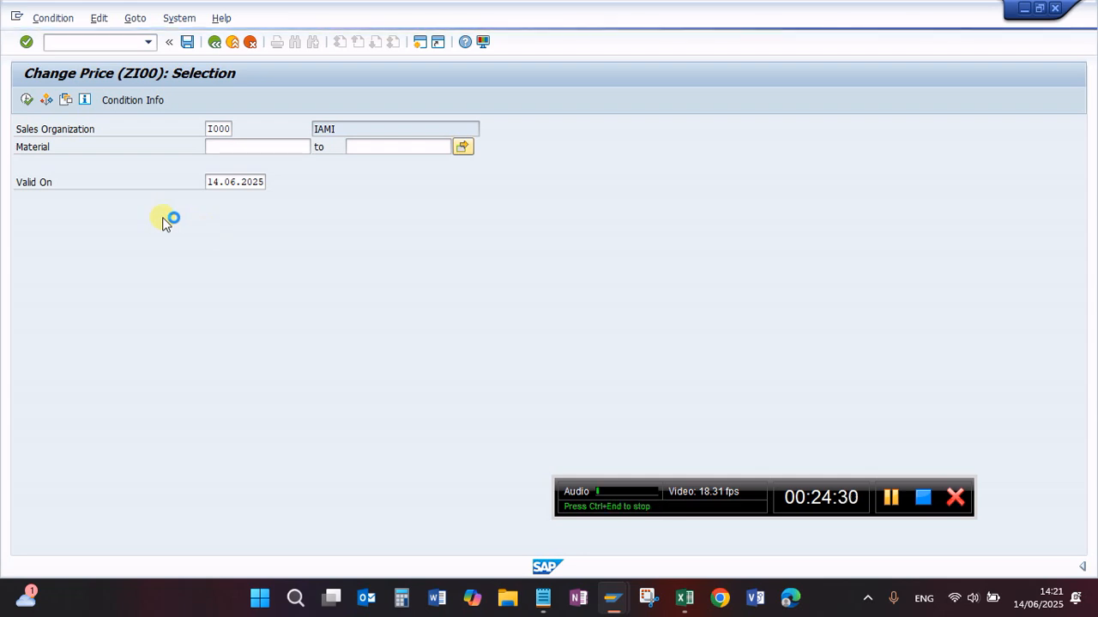
click(15, 14)
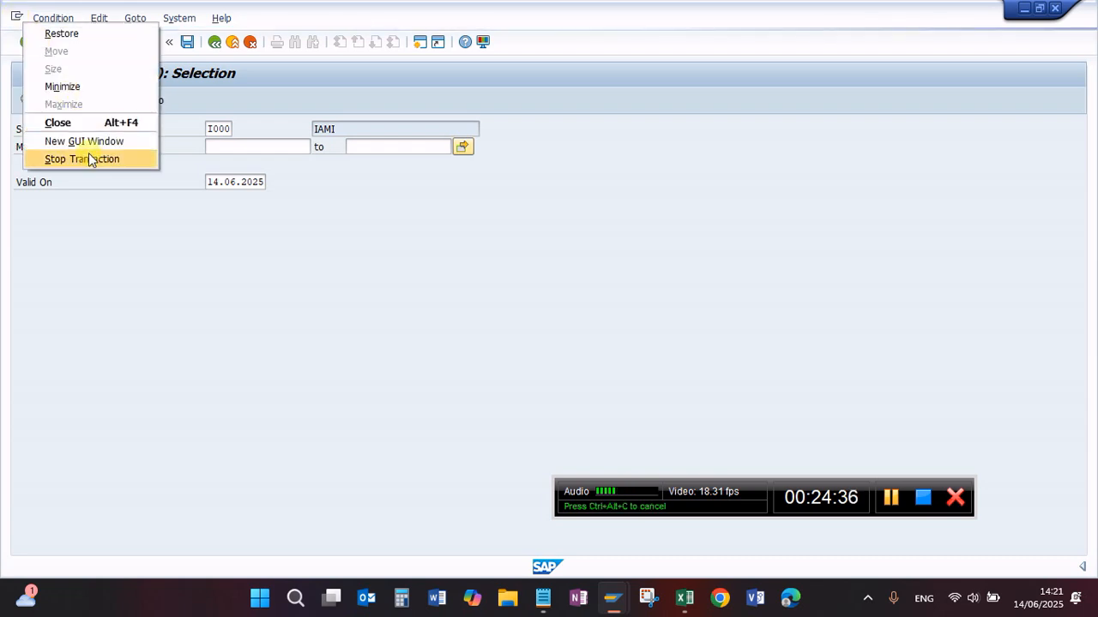
click(91, 158)
Step: Start transaction VK11 for condition type ZPRS with the key combination Sales org./Distr. chl/Division/Material
text(v)
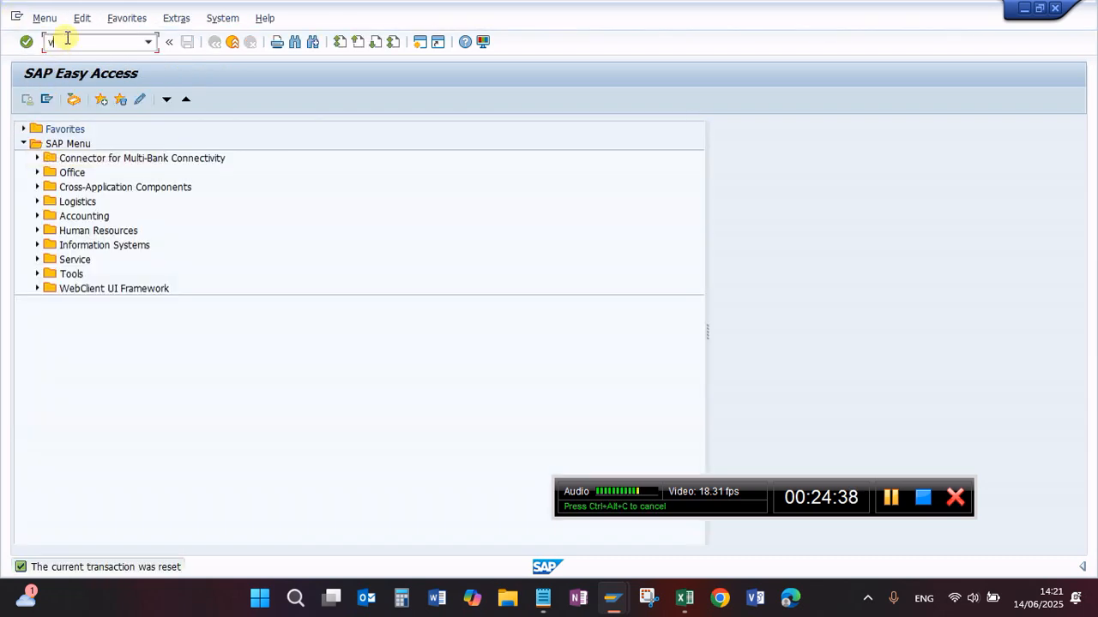
text(k11)
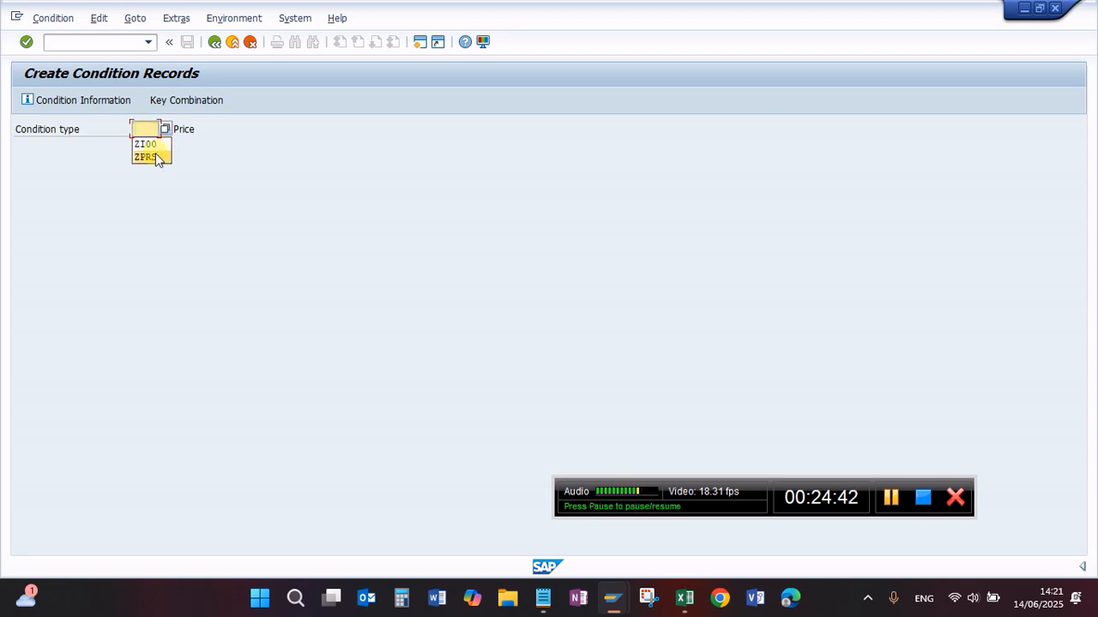
click(152, 157)
key(Return)
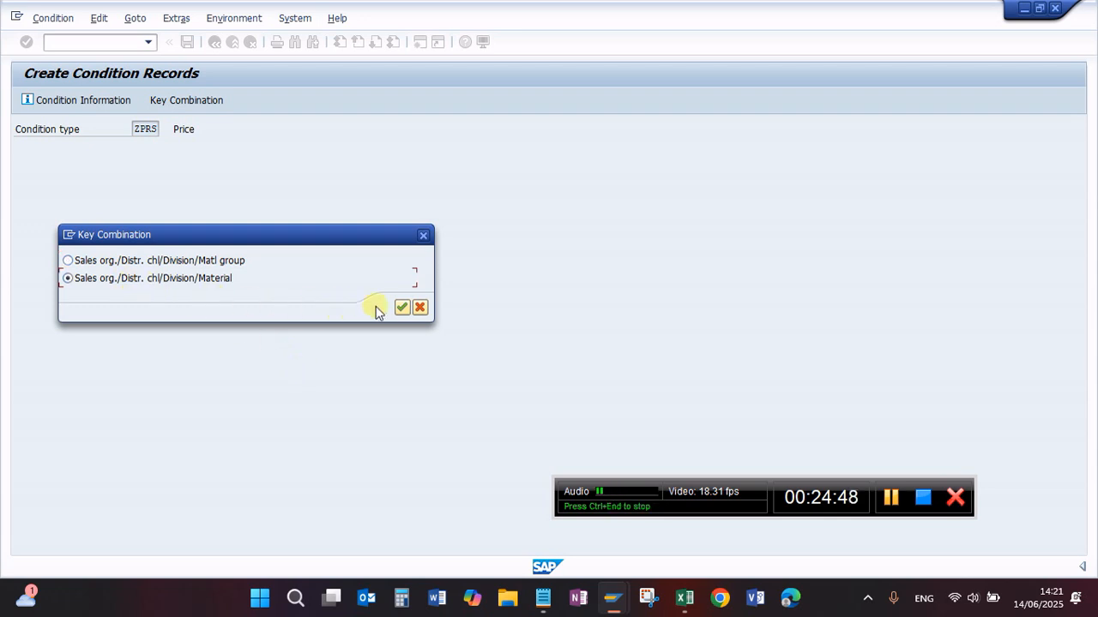
click(400, 308)
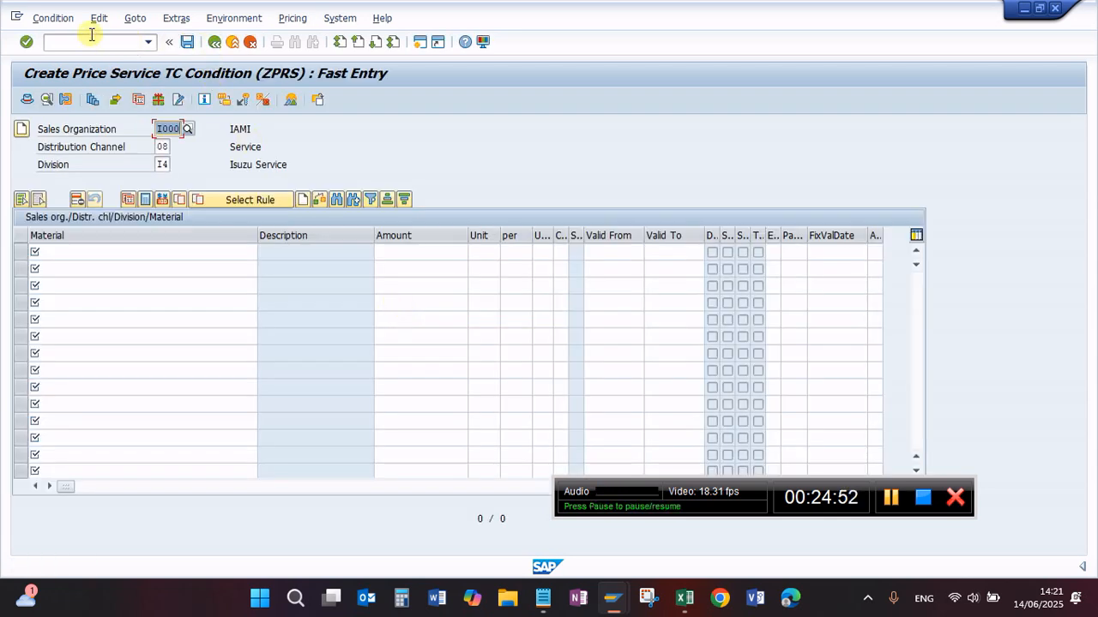
Step: Open all ZPRS condition records of sales organization I000, channel 08, division I4, valid on 14.06.2025, in change mode
click(54, 19)
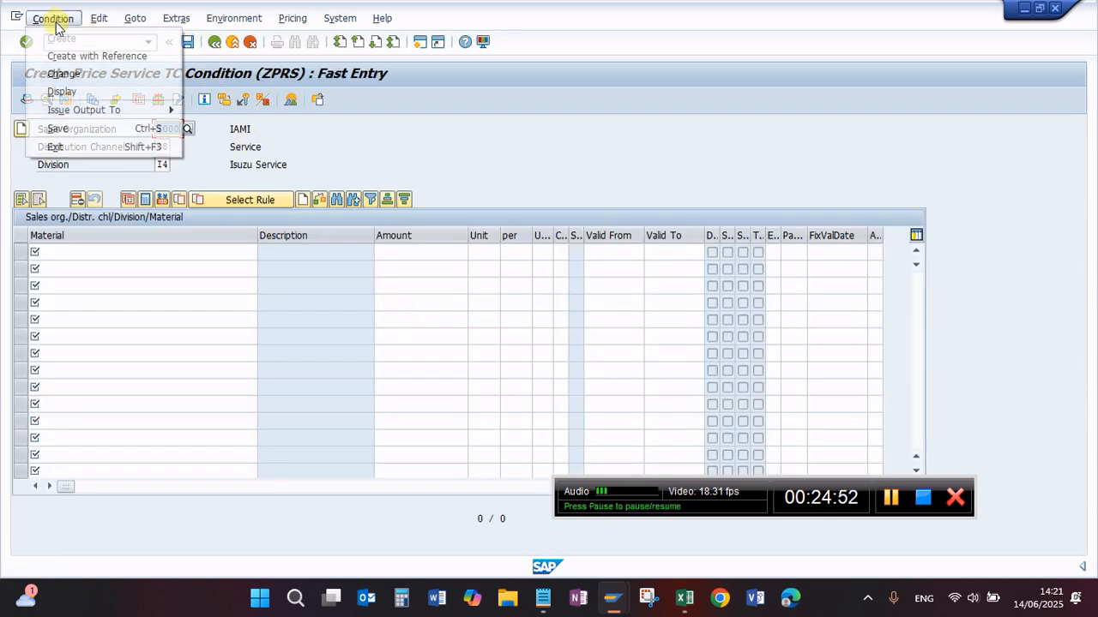
click(74, 75)
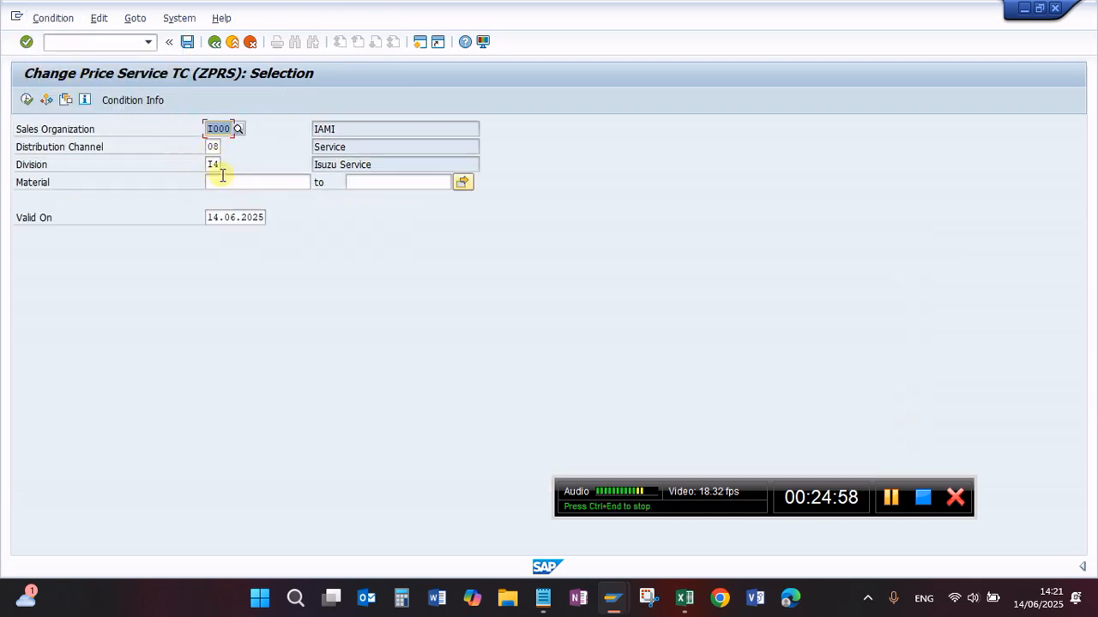
click(27, 100)
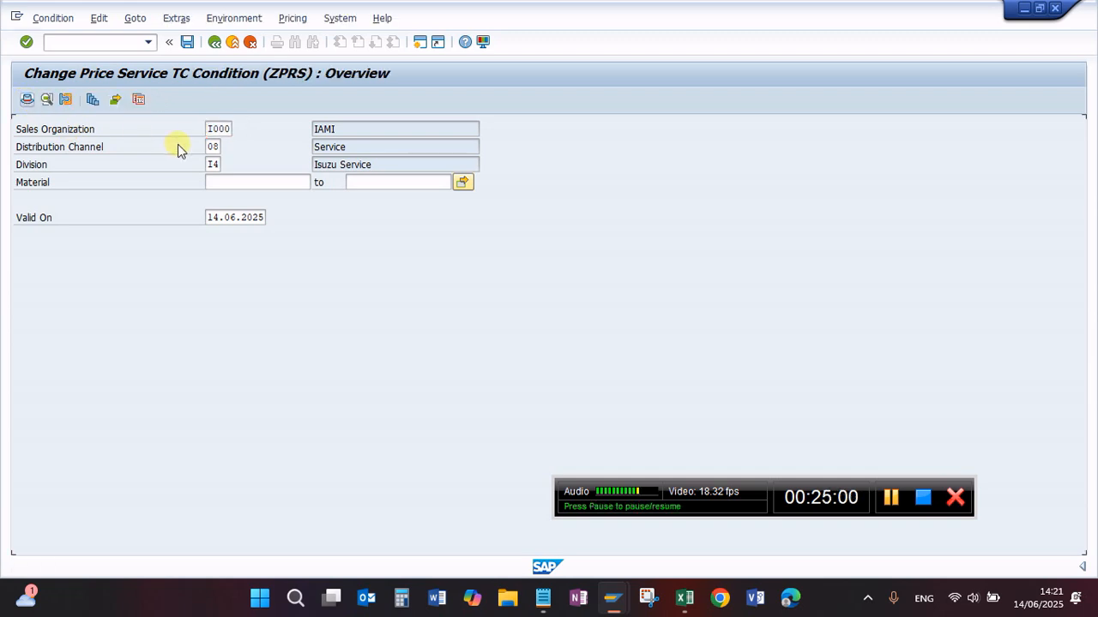
click(141, 270)
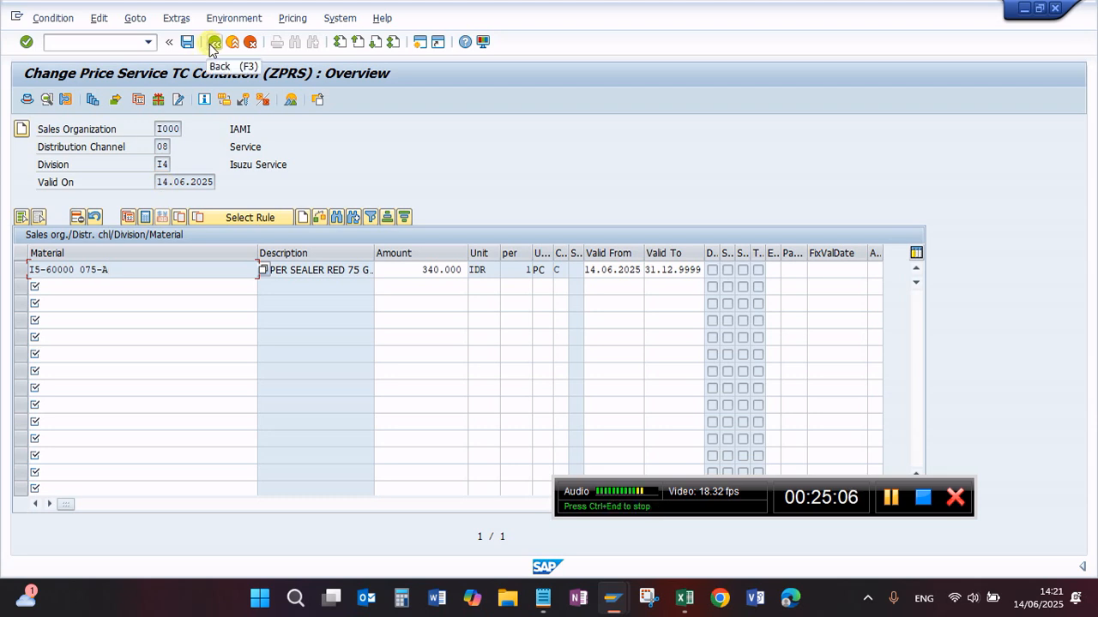
Step: Leave the ZPRS overview and switch the condition change to type ZI00
click(65, 20)
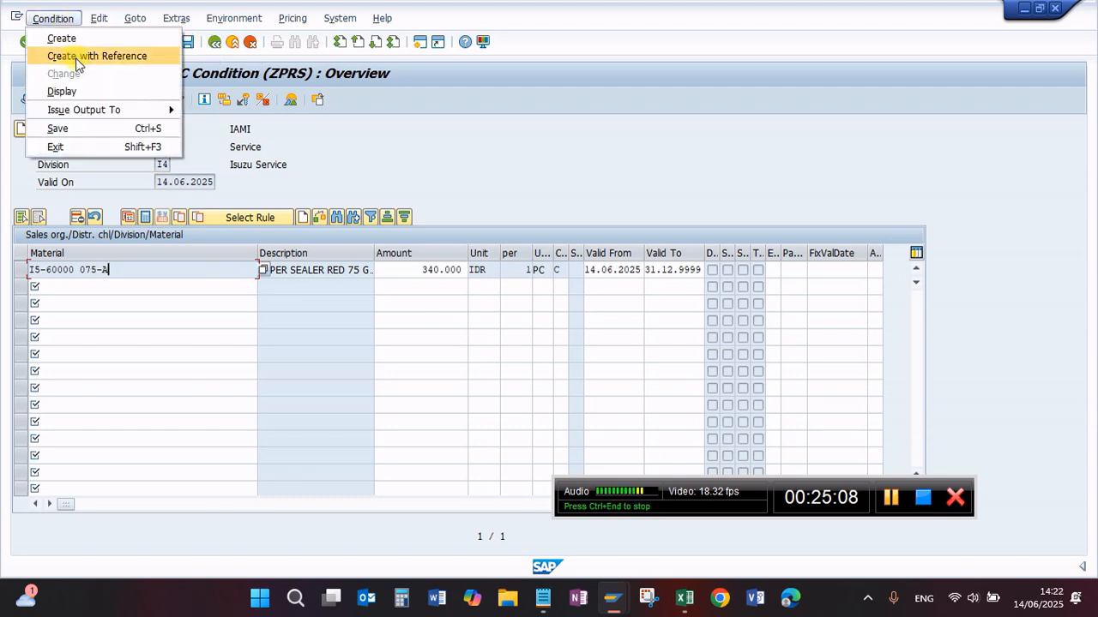
click(213, 42)
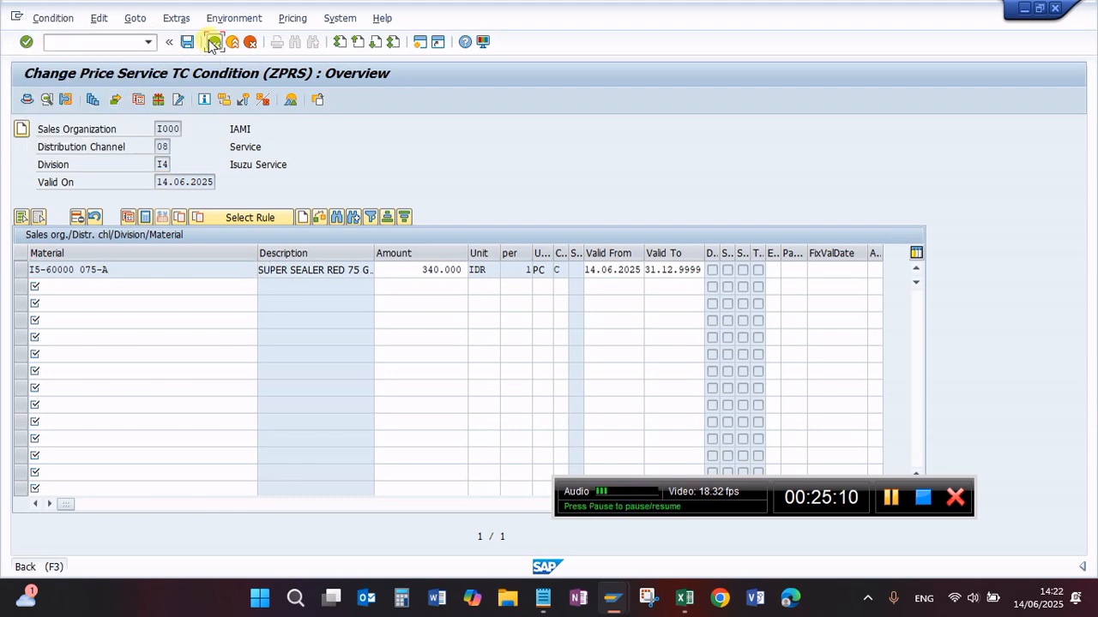
click(214, 42)
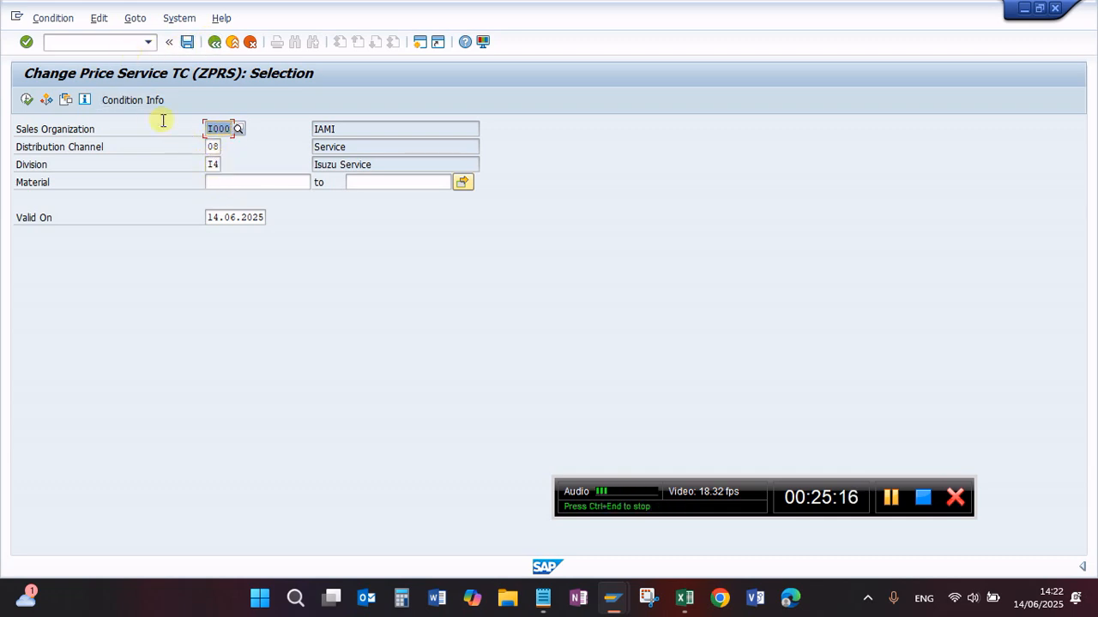
click(216, 46)
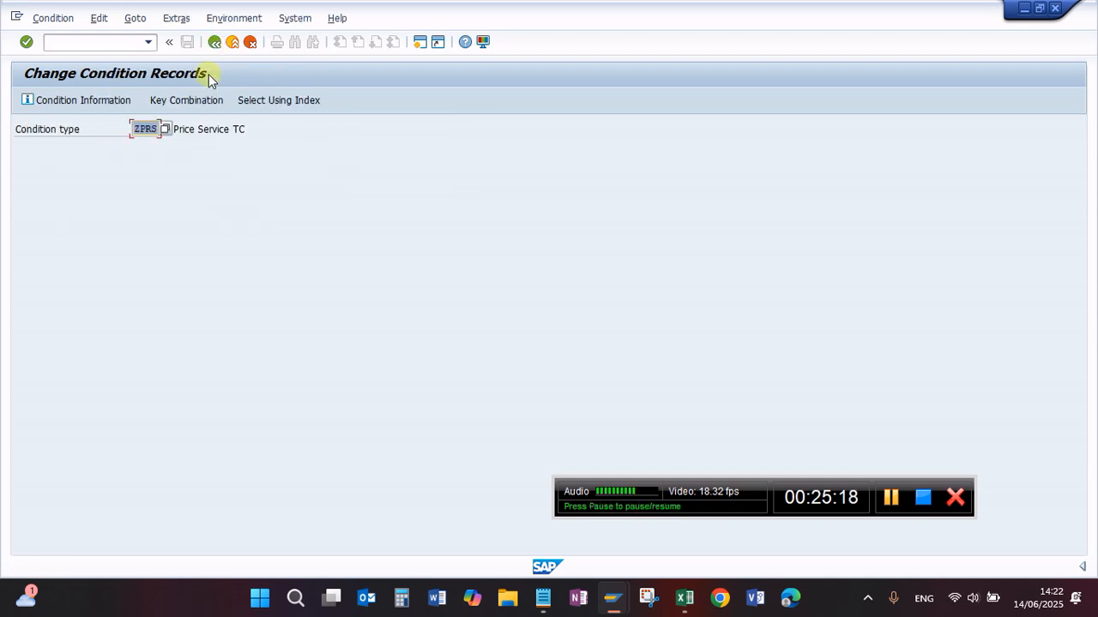
key(BackSpace)
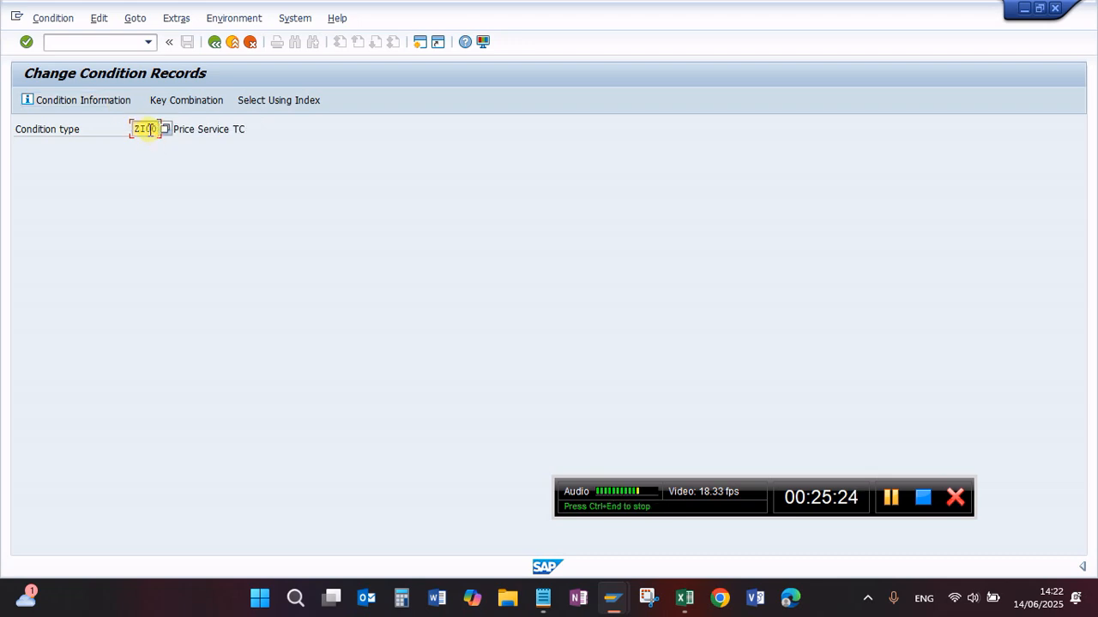
key(Return)
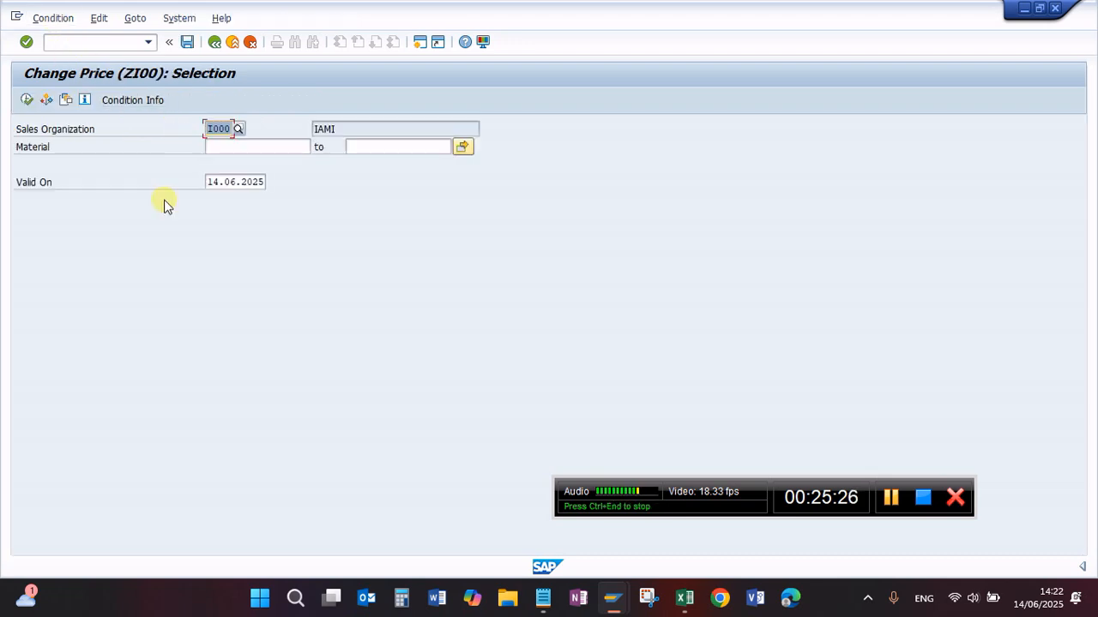
Step: Open the ZI00 change overview for material GENERAL_RAPIR in sales organization I000, valid on 14.06.2025
click(222, 150)
click(222, 150)
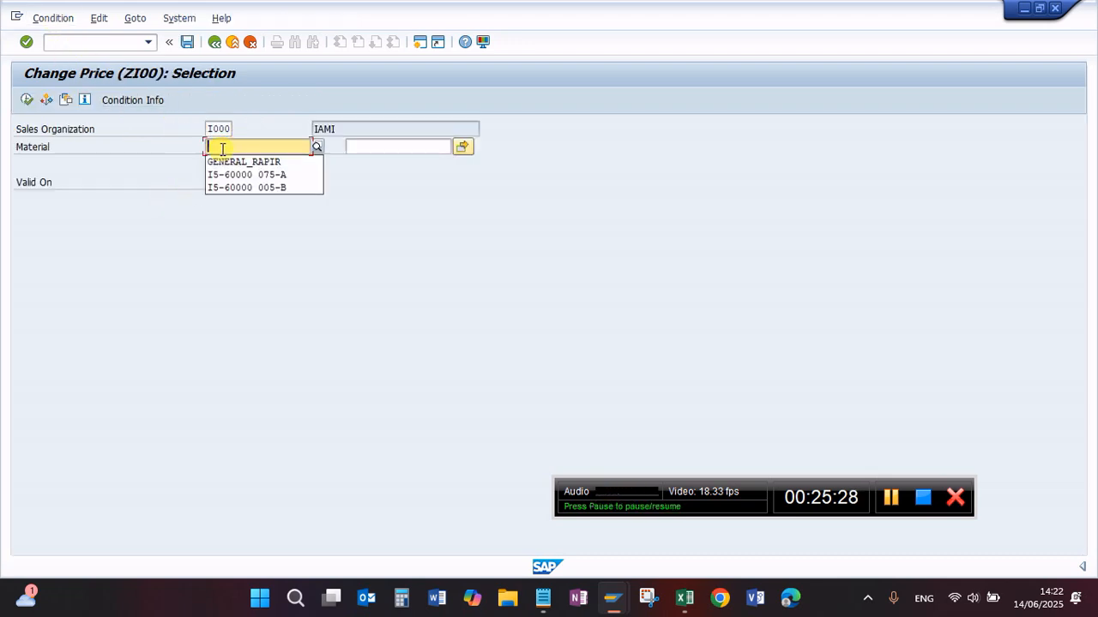
click(249, 162)
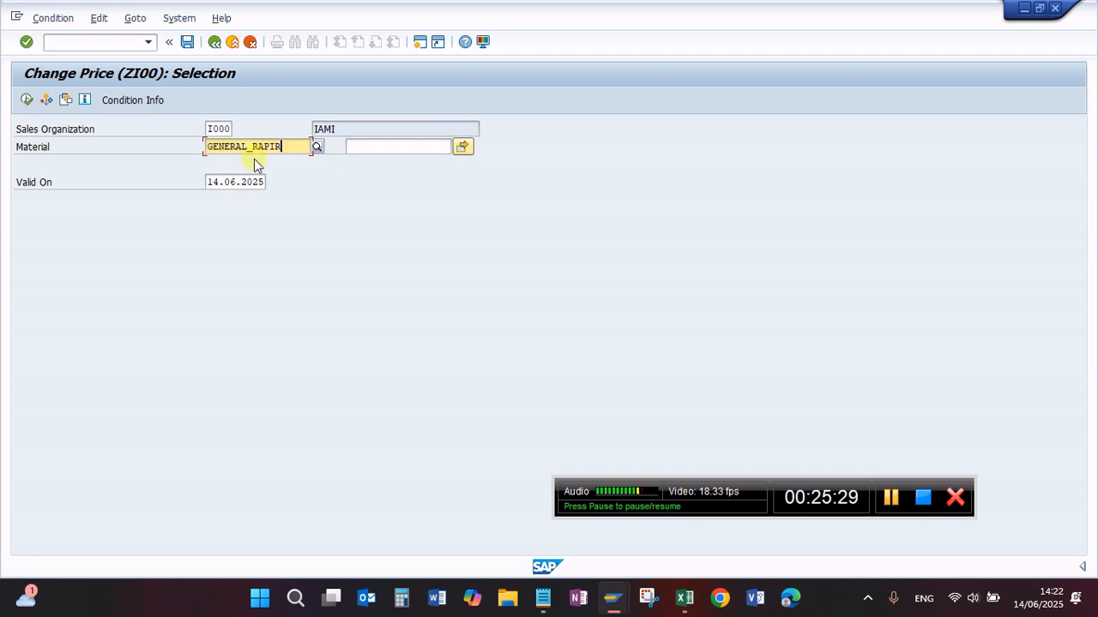
click(27, 99)
Step: Enter material GENERAL_REPAIR in the first row of the ZI00 overview with an amount of 500000 IDR
click(112, 235)
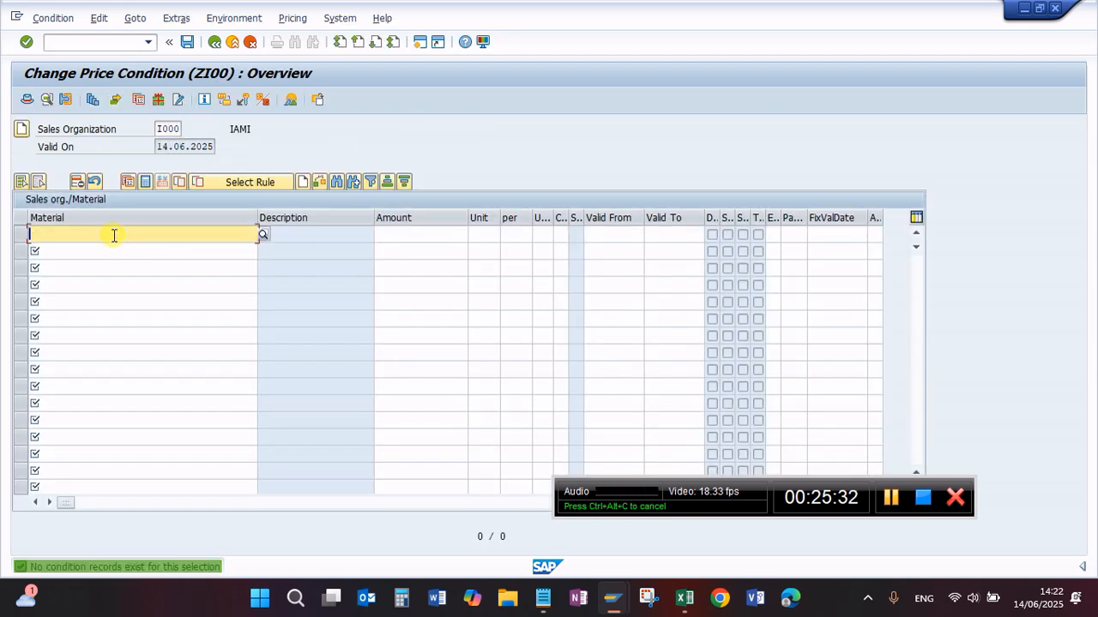
click(115, 233)
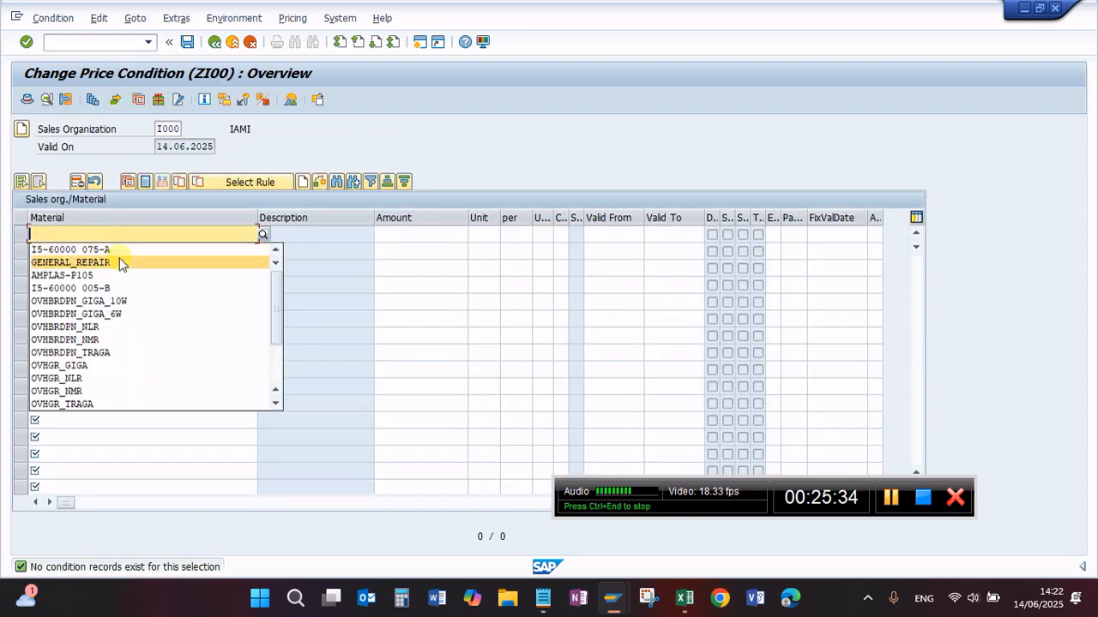
click(117, 262)
key(Return)
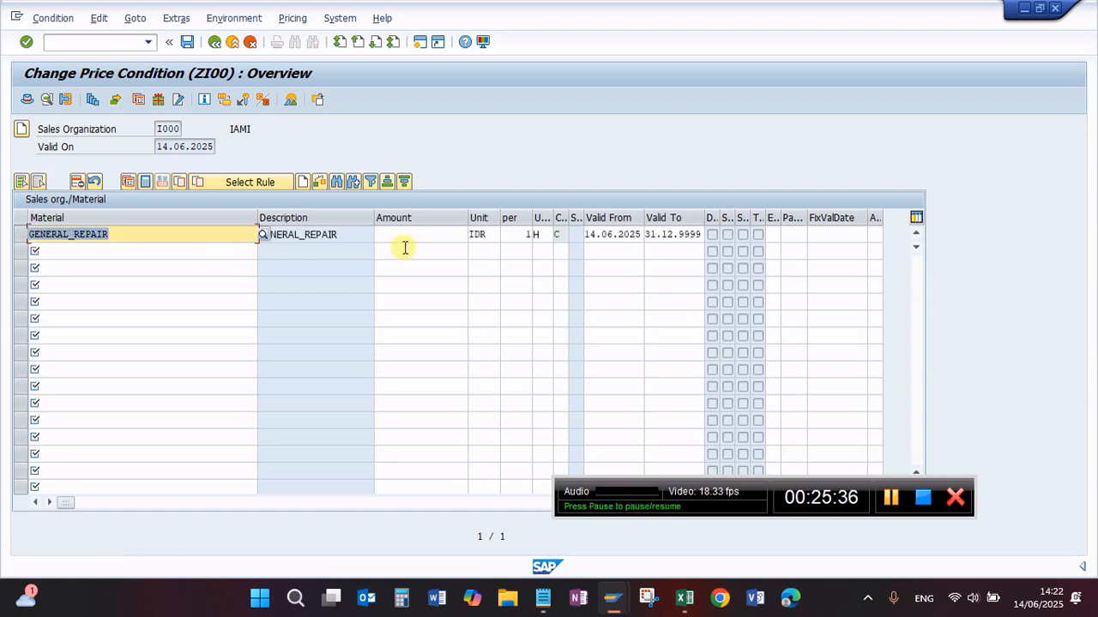
click(423, 235)
click(430, 234)
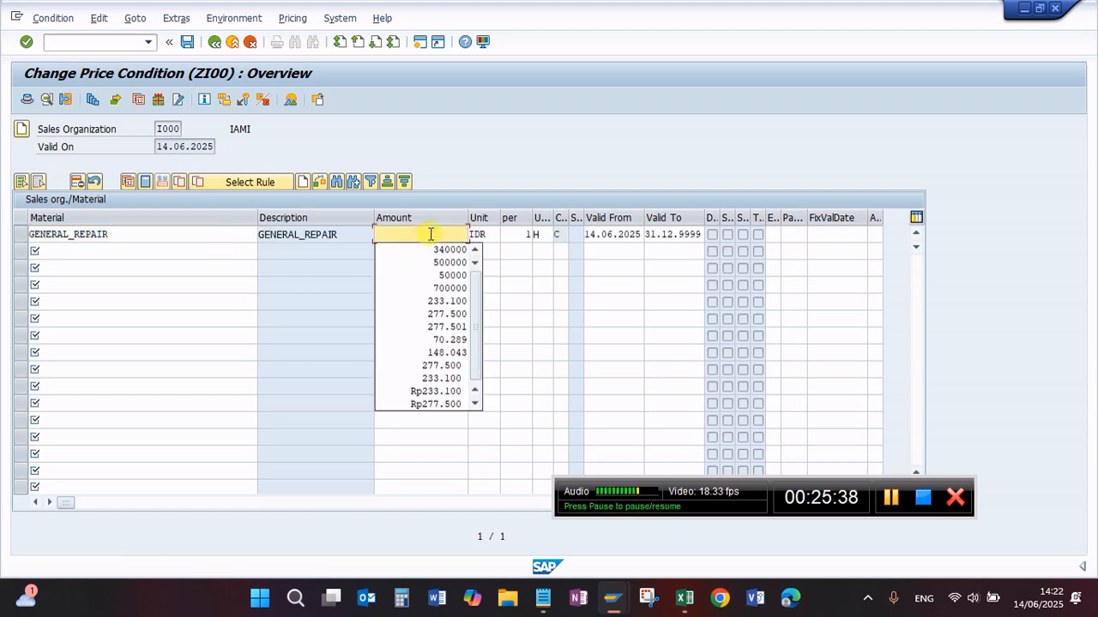
click(447, 262)
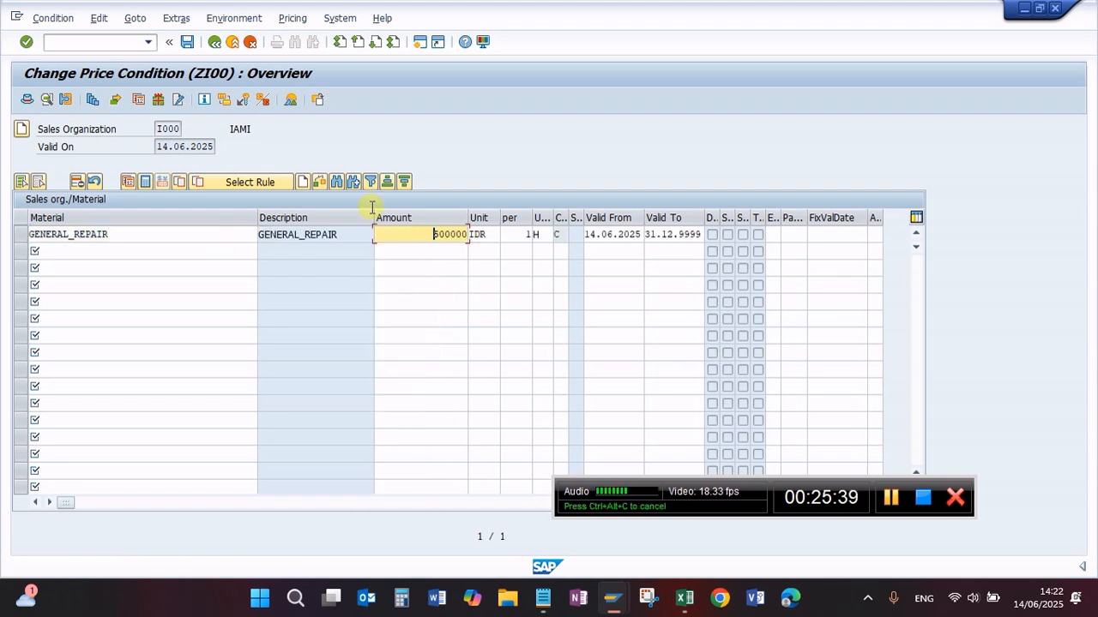
Step: Save the GENERAL_REPAIR price and accept the deletion of the overlapping condition
click(190, 43)
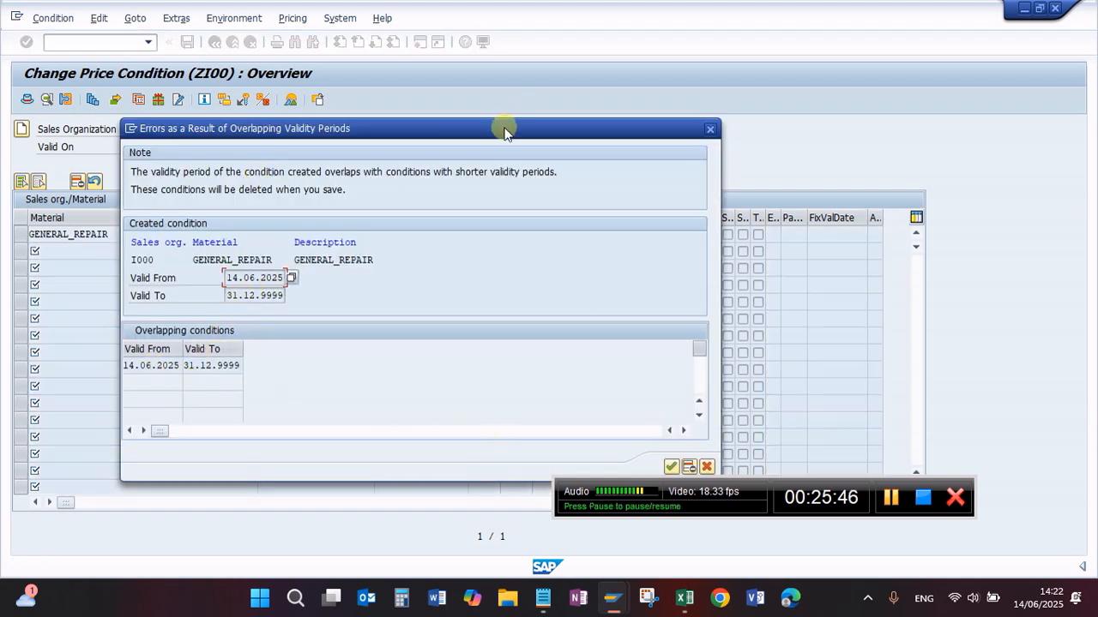
drag(504, 128, 464, 81)
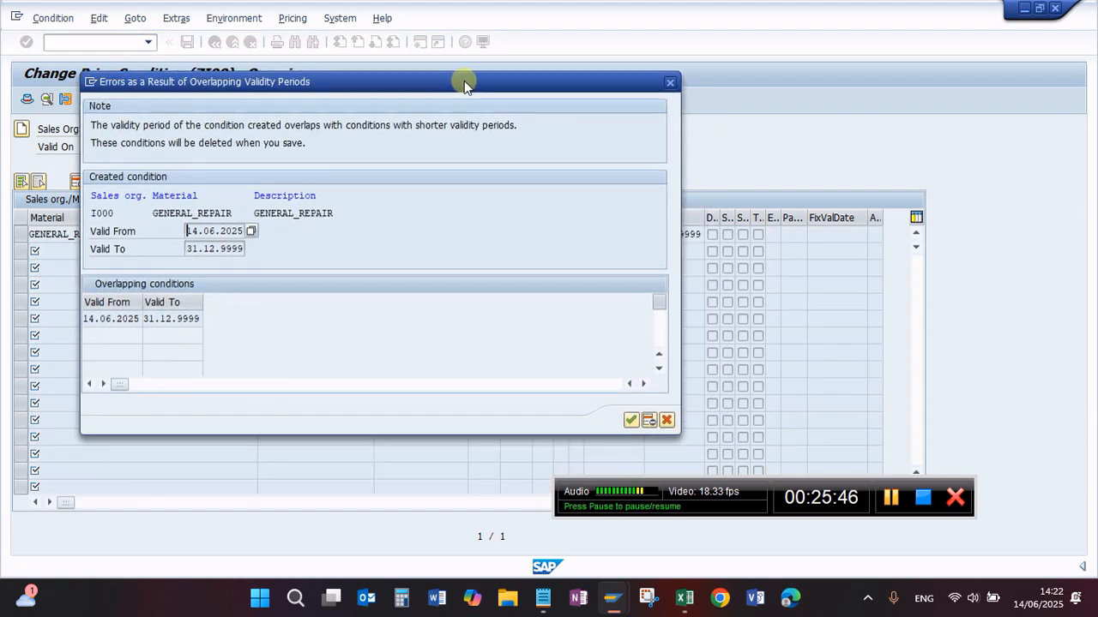
click(630, 420)
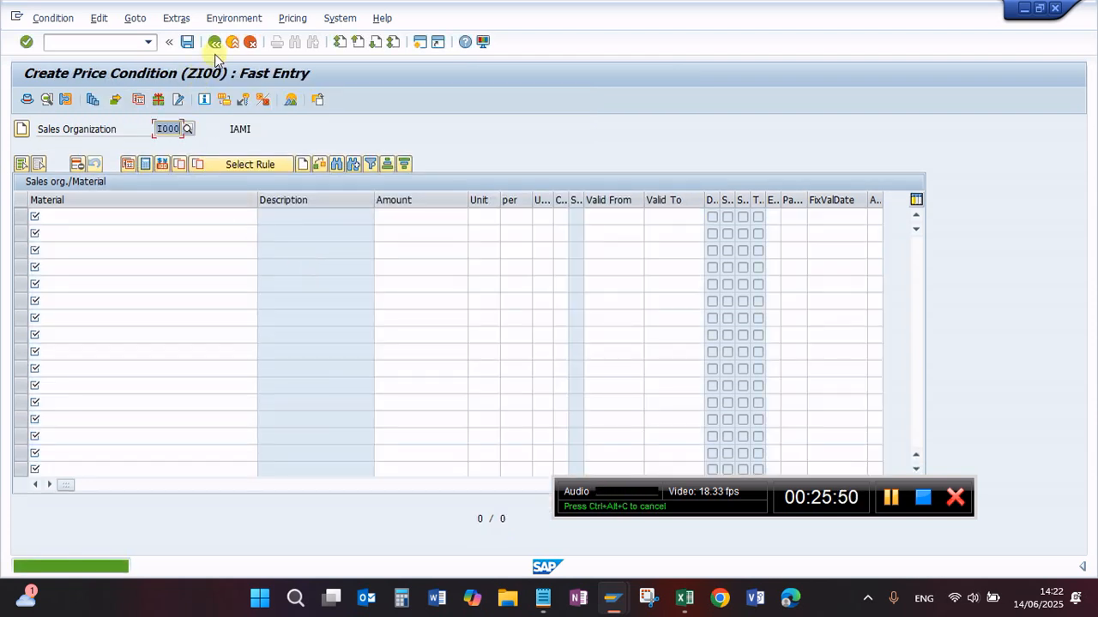
Step: Display the ZI00 price record of material GENERAL_REPAIR in sales organization I000 and check its amount
click(215, 42)
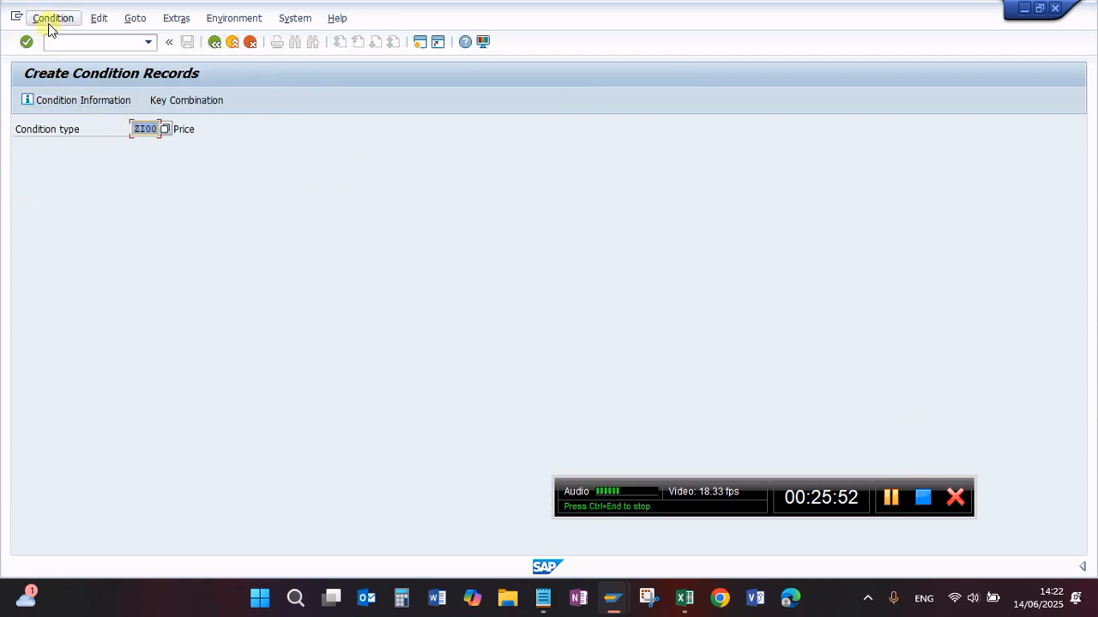
click(49, 19)
click(68, 89)
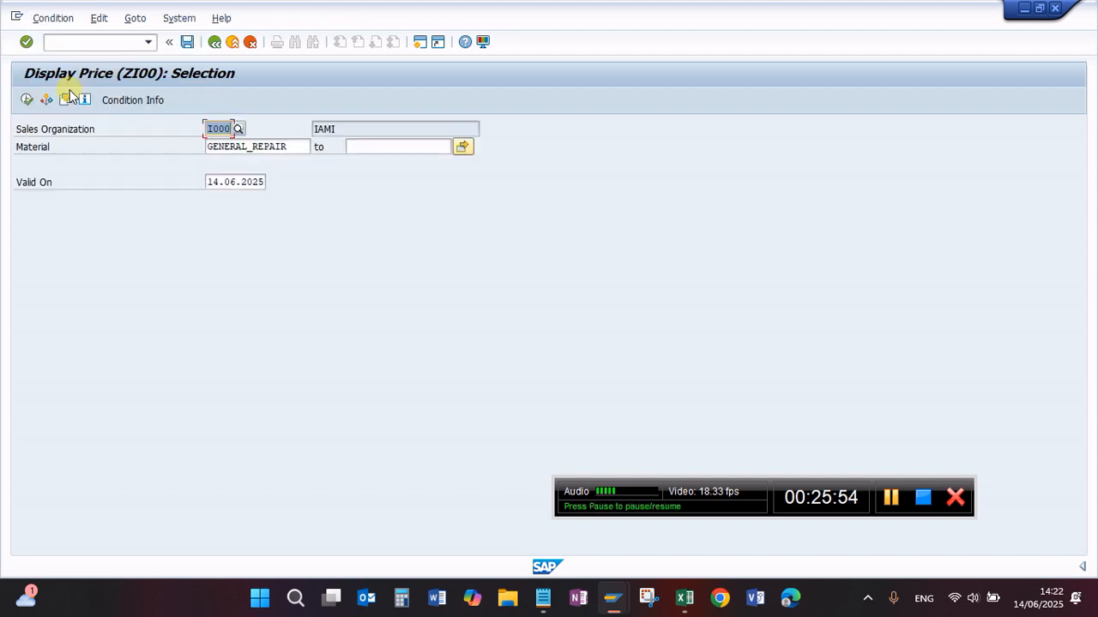
click(27, 100)
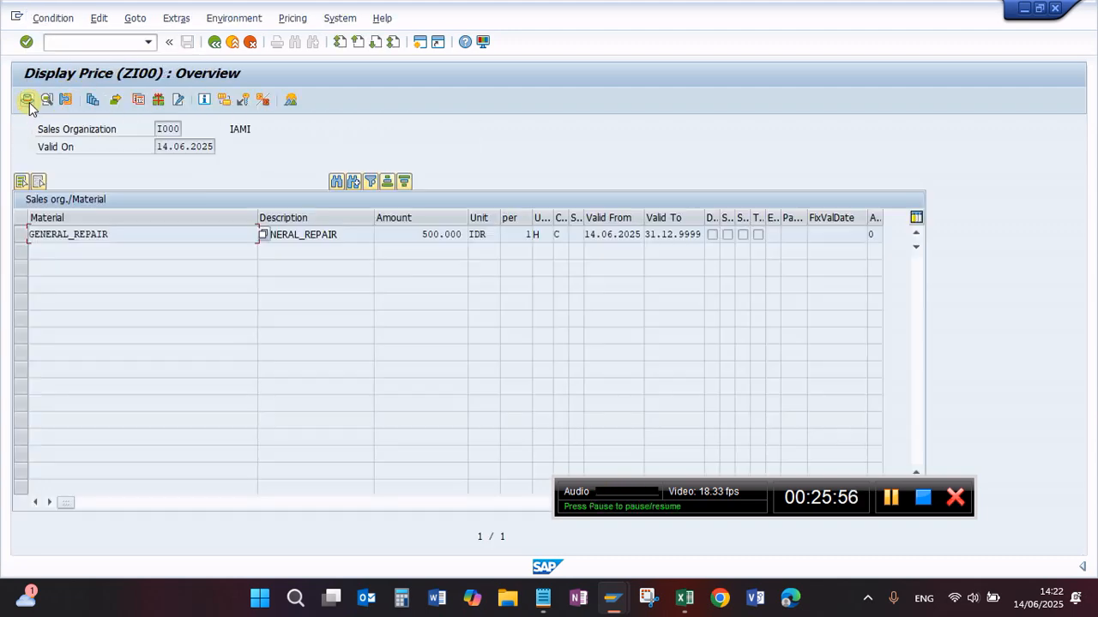
click(396, 237)
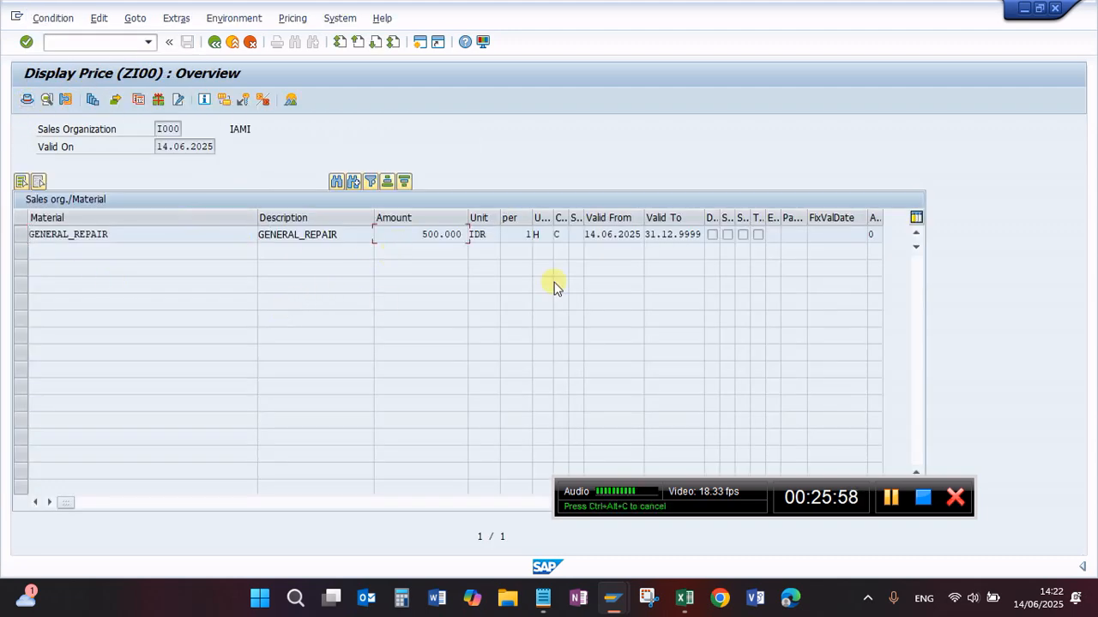
Step: Switch to the Notepad checklist and complete item 6 as "Create Material Jasa & Material Spare Parts", then highlight IW31 in item 8
click(543, 583)
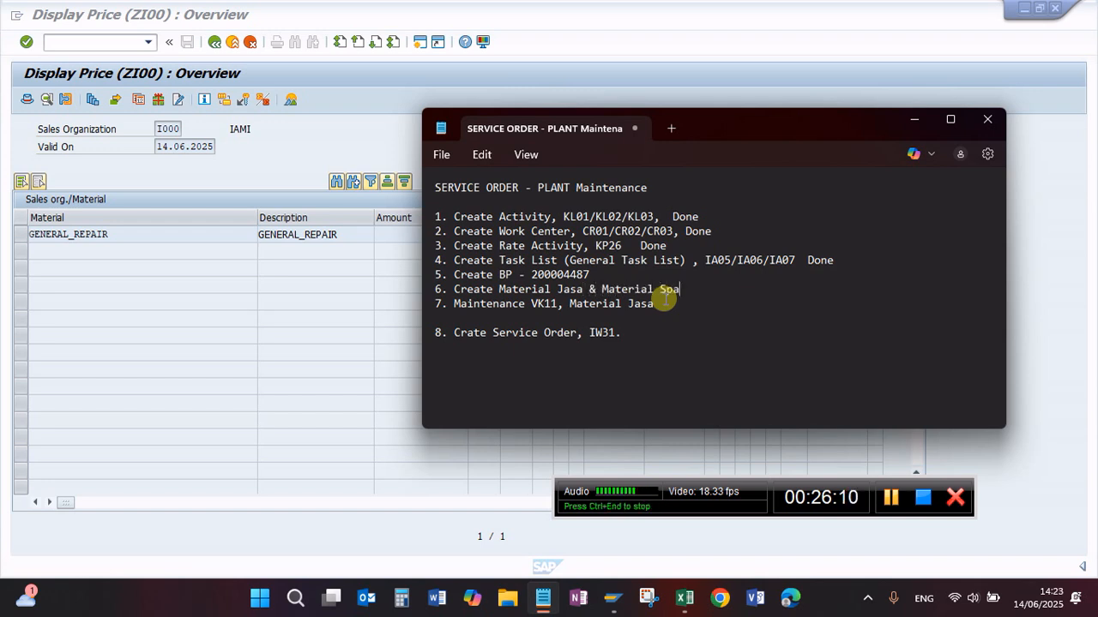
text(Spare Parts)
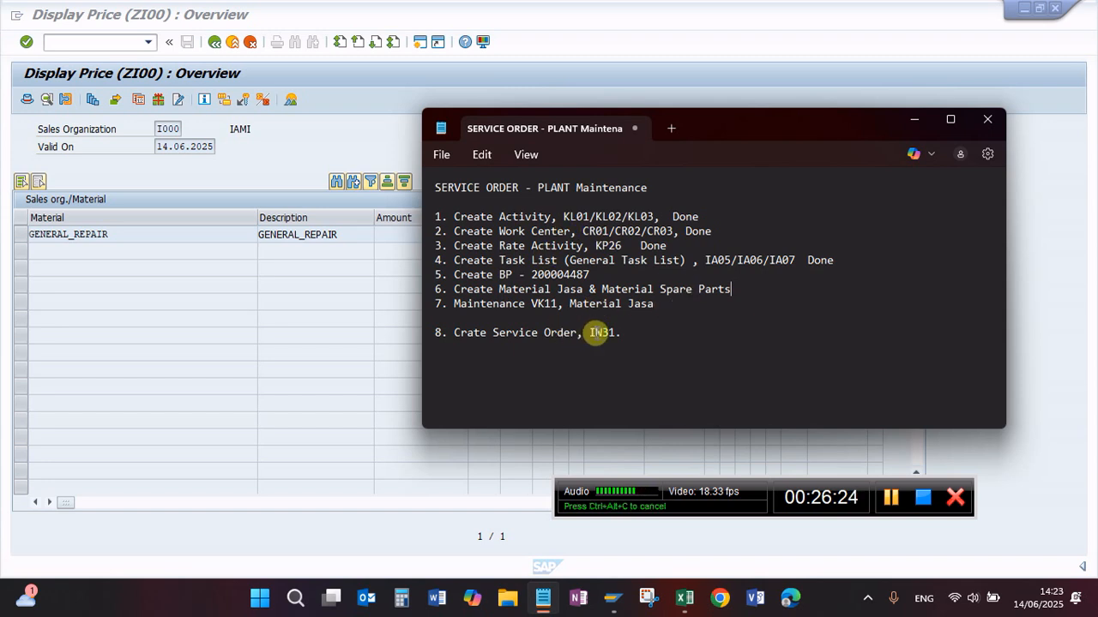
drag(591, 333, 650, 330)
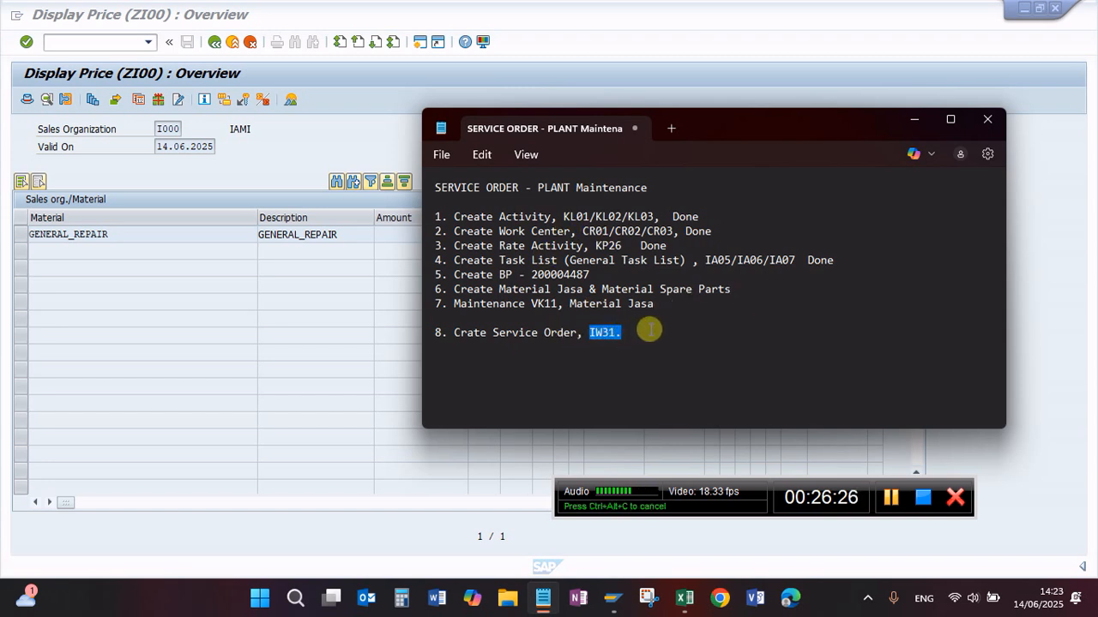
click(650, 330)
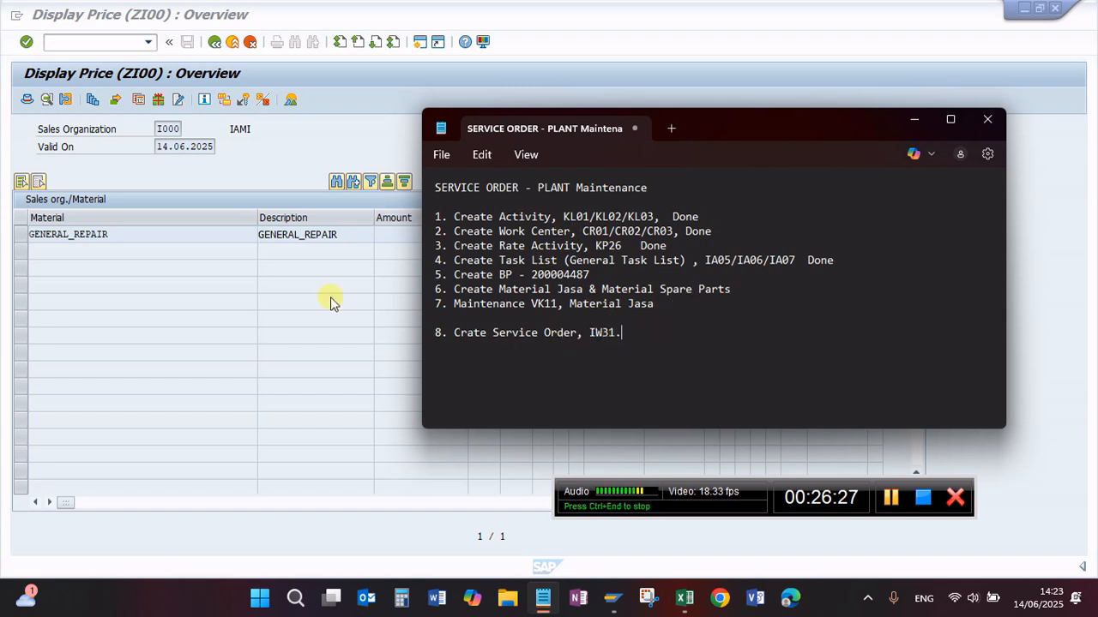
Step: Return to SAP, start service order creation with transaction IW31, and check the available order types, keeping ZSM1
click(89, 42)
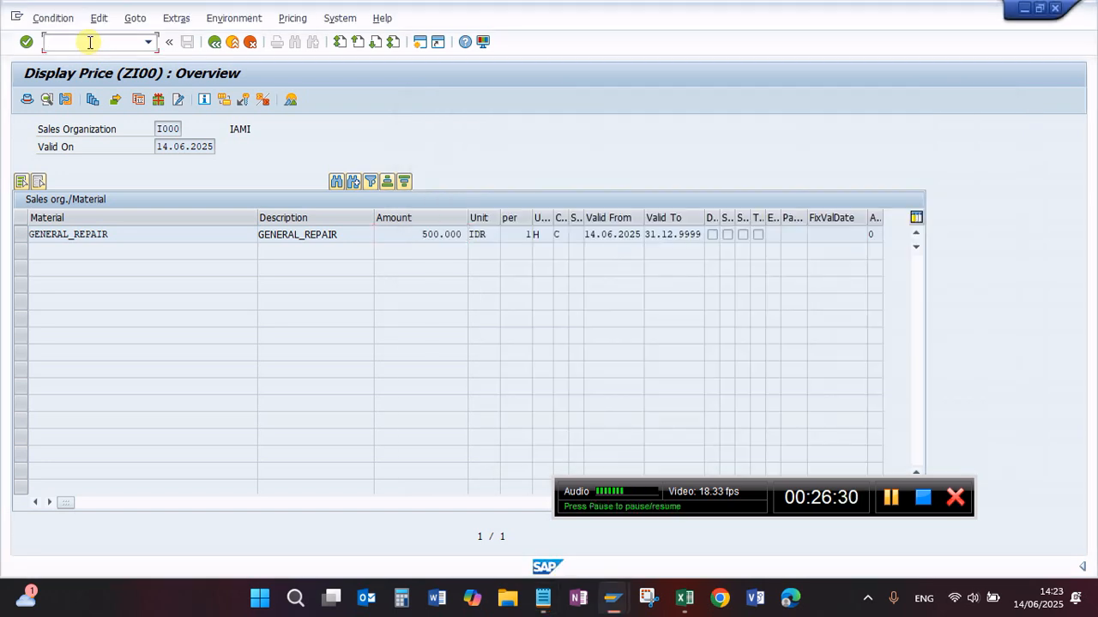
key(Return)
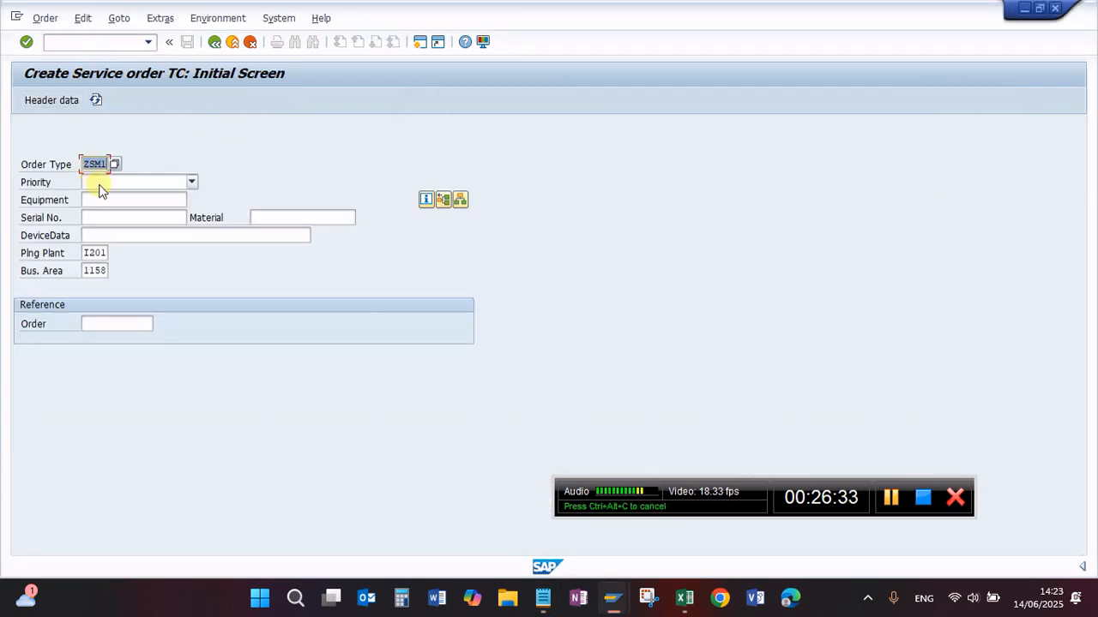
click(115, 164)
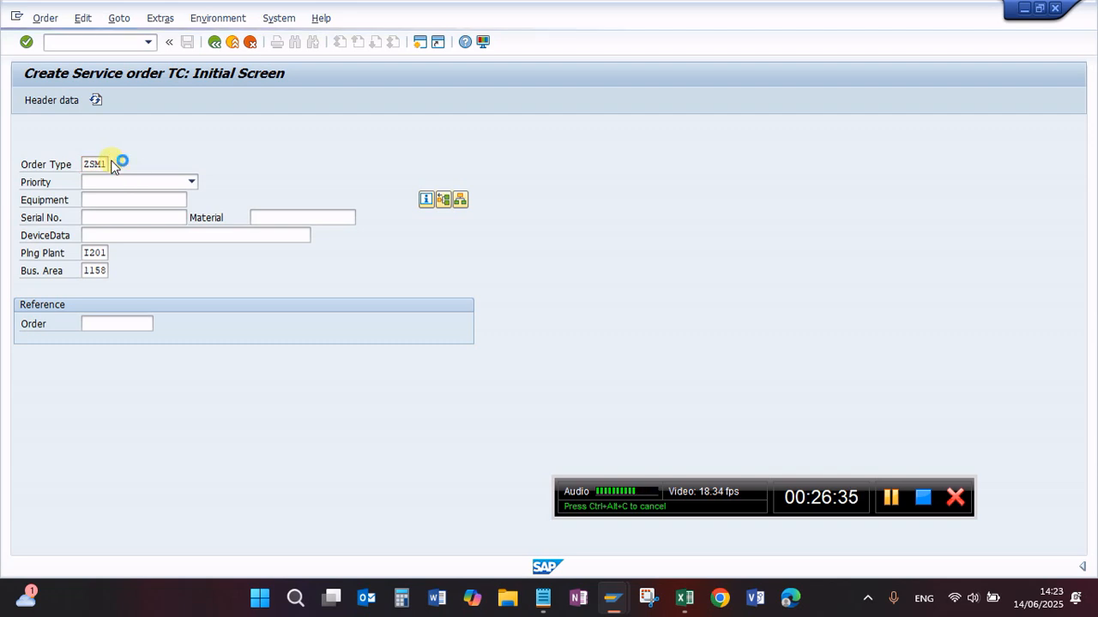
click(503, 165)
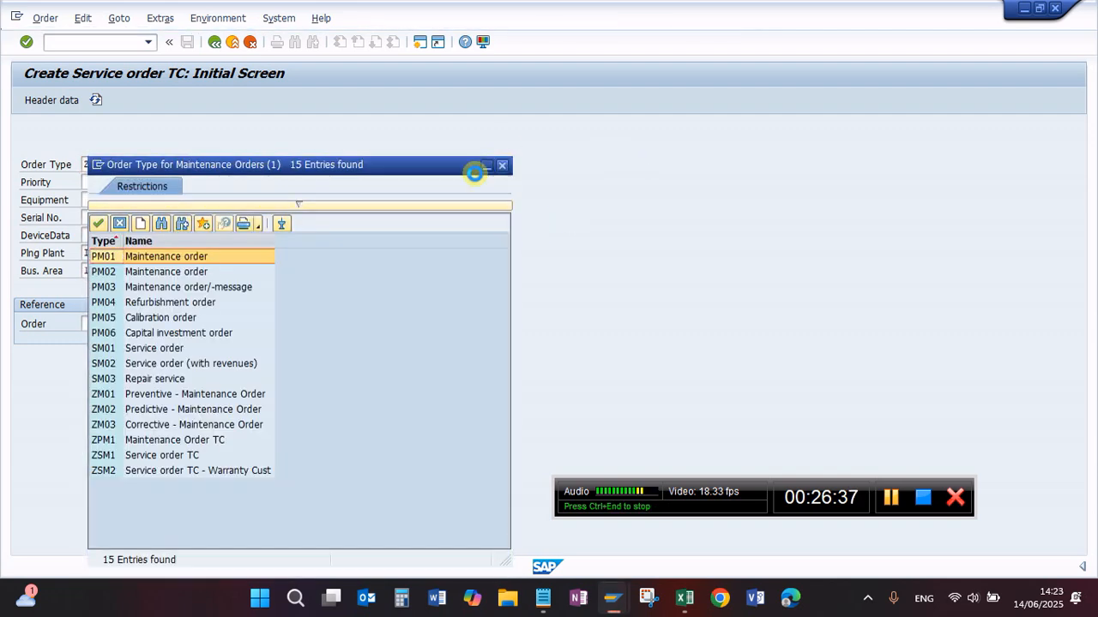
Step: Enter equipment MHCFTR90HJJ000130 for the service order and continue to the central header
click(104, 202)
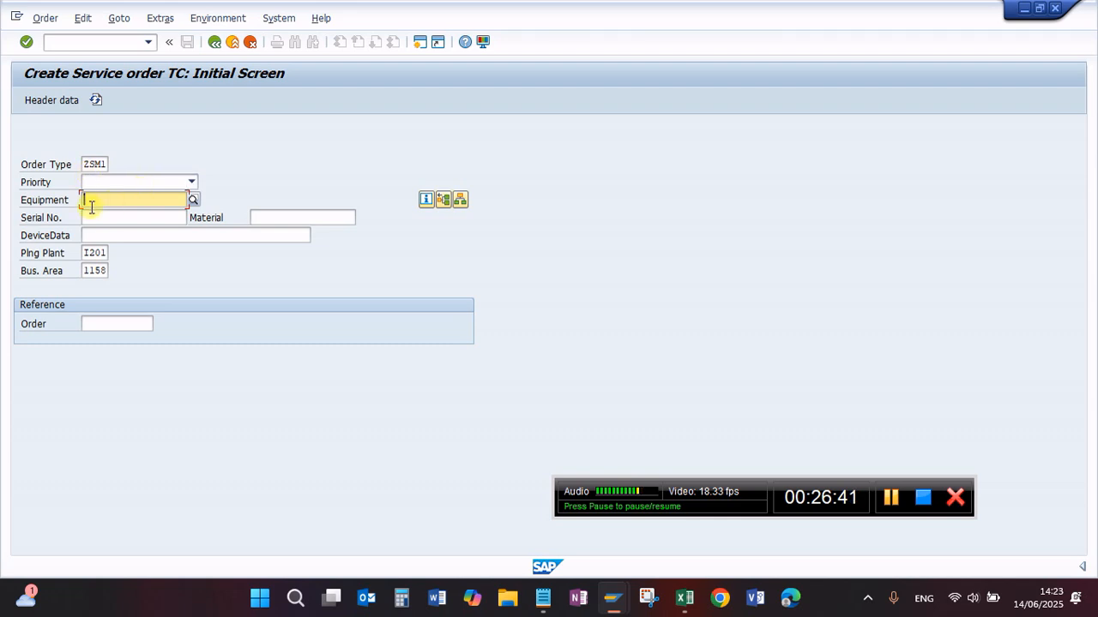
click(90, 204)
click(107, 210)
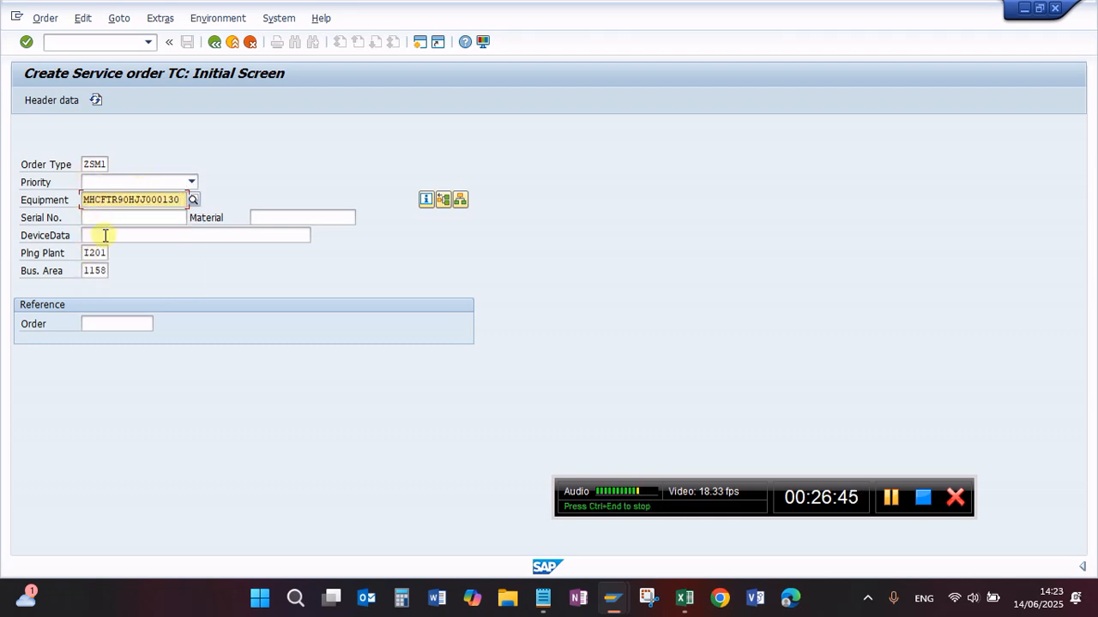
key(Return)
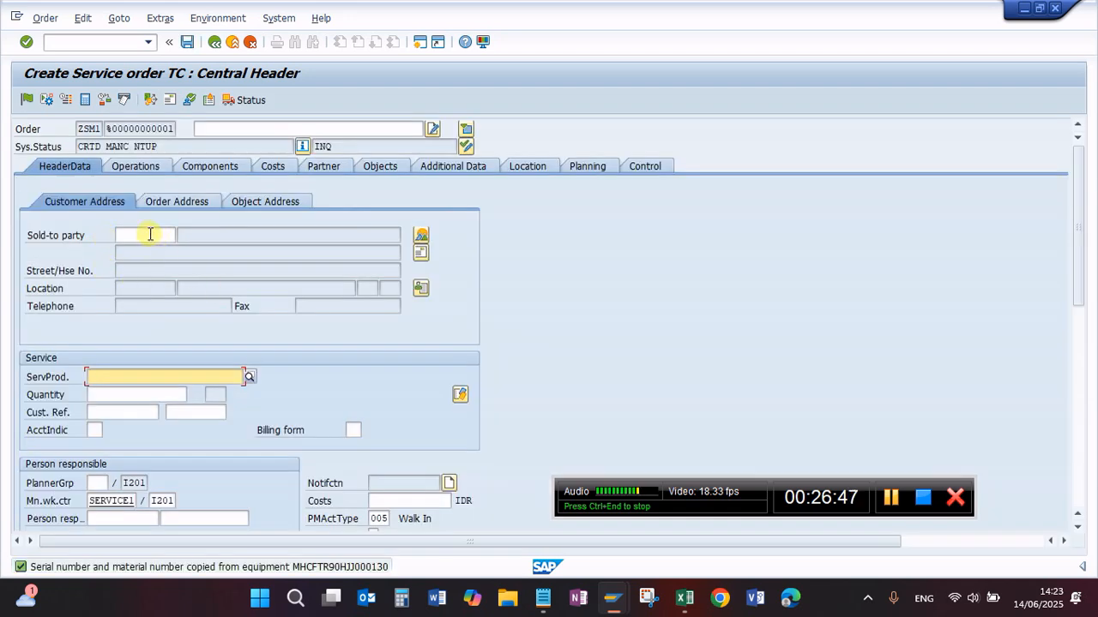
Step: Fill in the order's sold-to party with the business partner number noted in the checklist
click(152, 233)
click(180, 233)
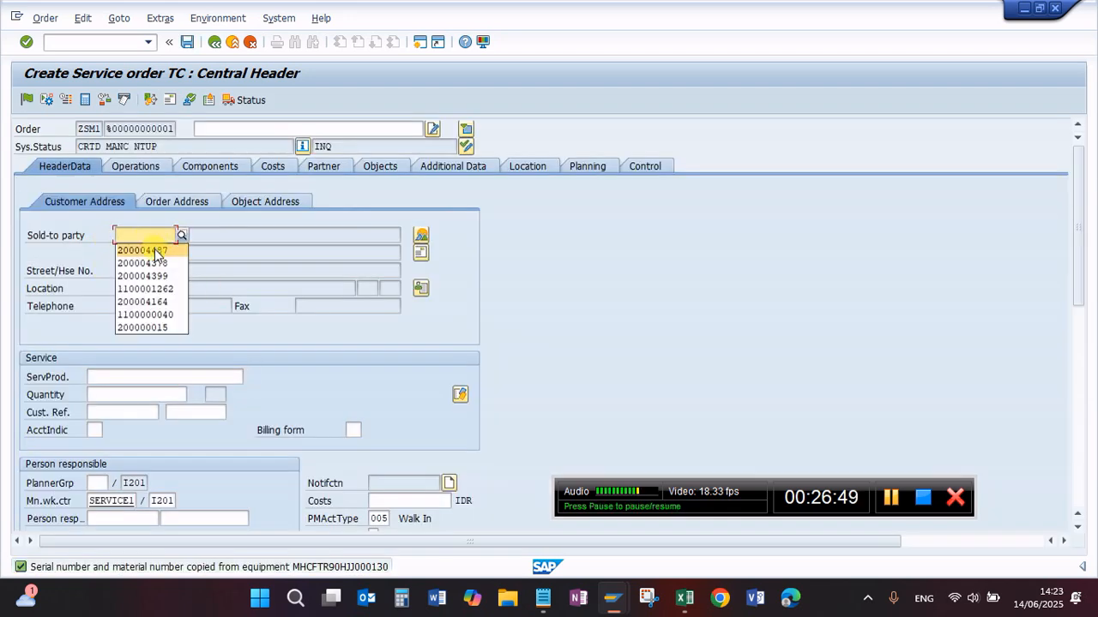
click(160, 248)
key(Return)
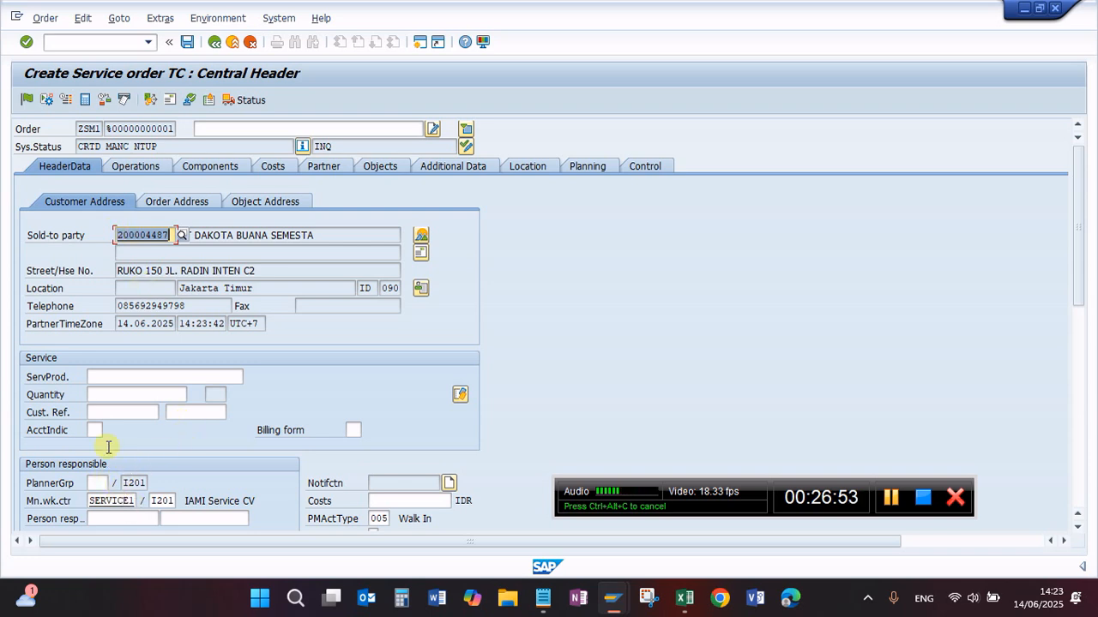
Step: Assign planner group 010 (Bengkel Planner) of plant I201 to the service order
click(98, 485)
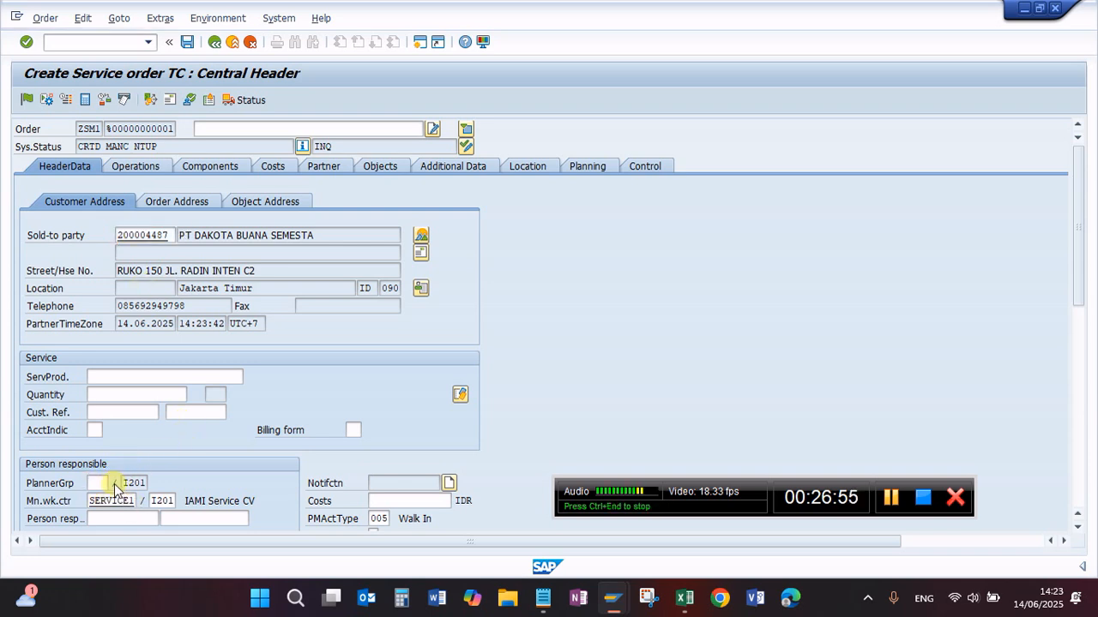
click(119, 484)
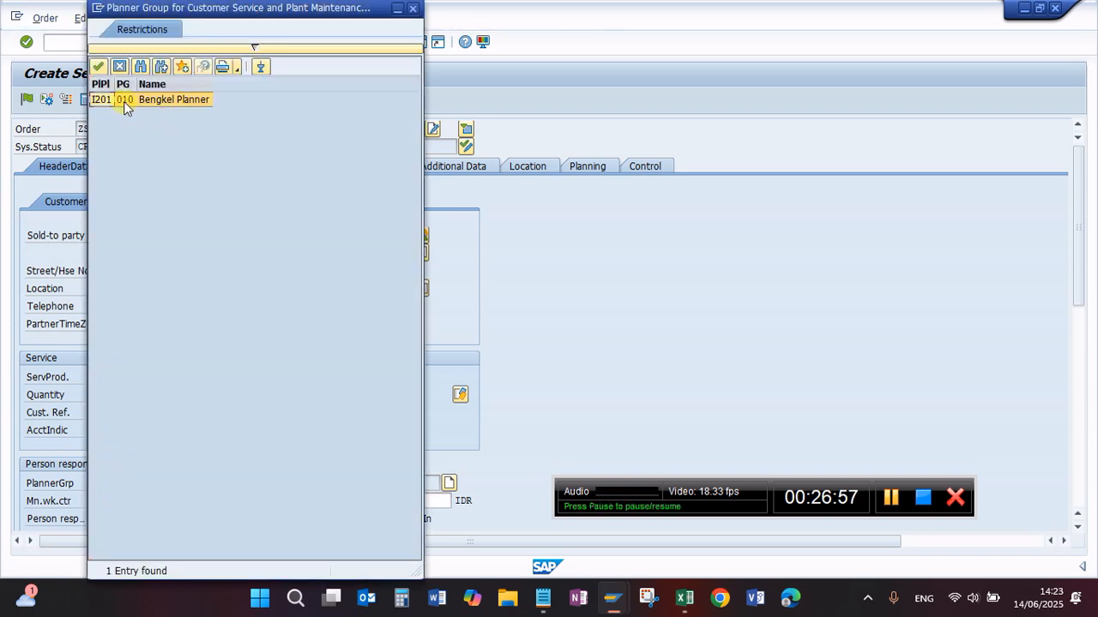
double_click(123, 102)
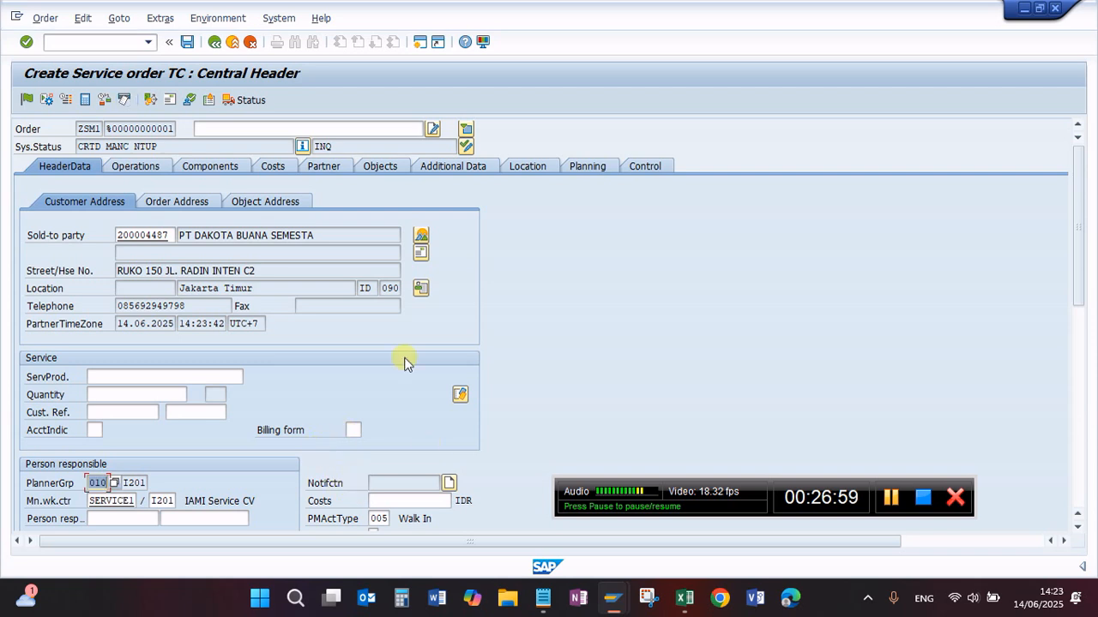
Step: Set the order's system condition to L (Langsung) and its priority to 3-Medium
scroll(390, 365, down, 3)
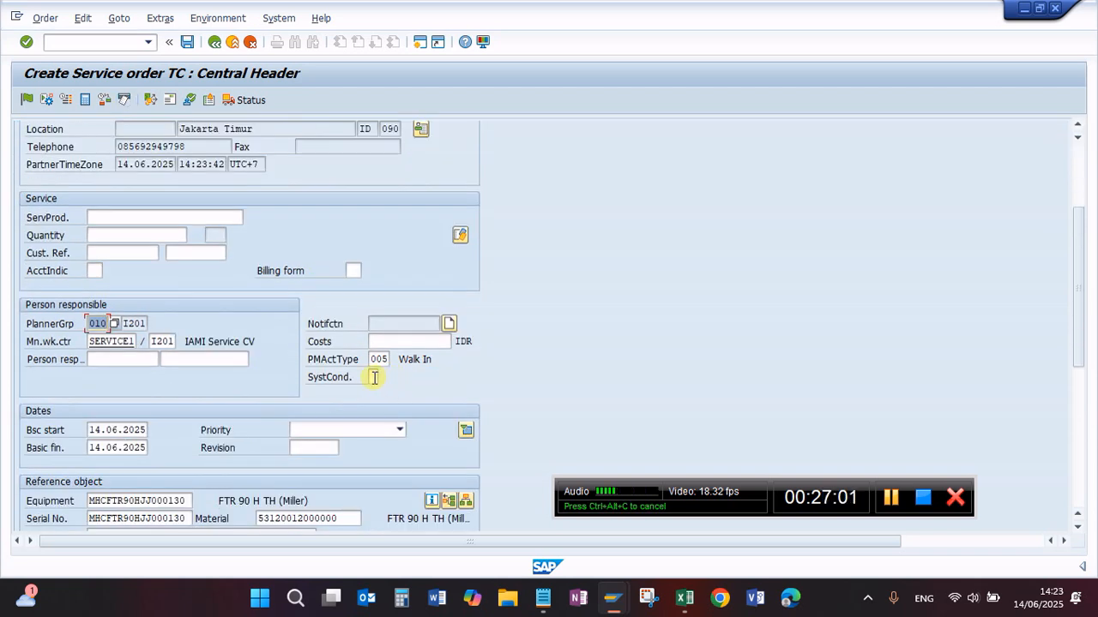
click(375, 378)
text(1)
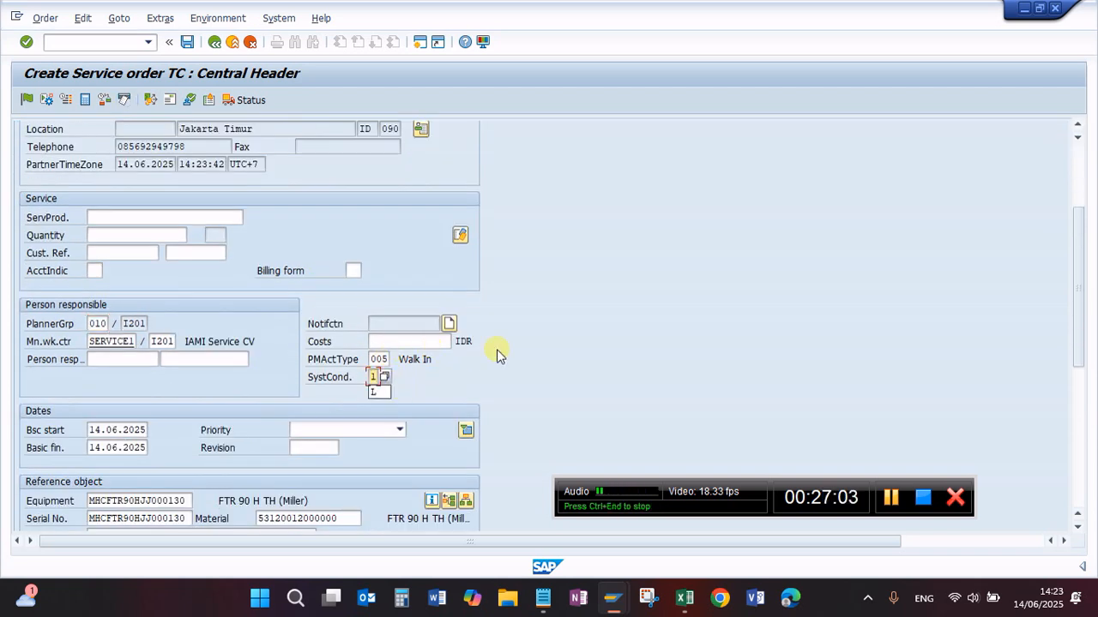
key(Return)
click(396, 429)
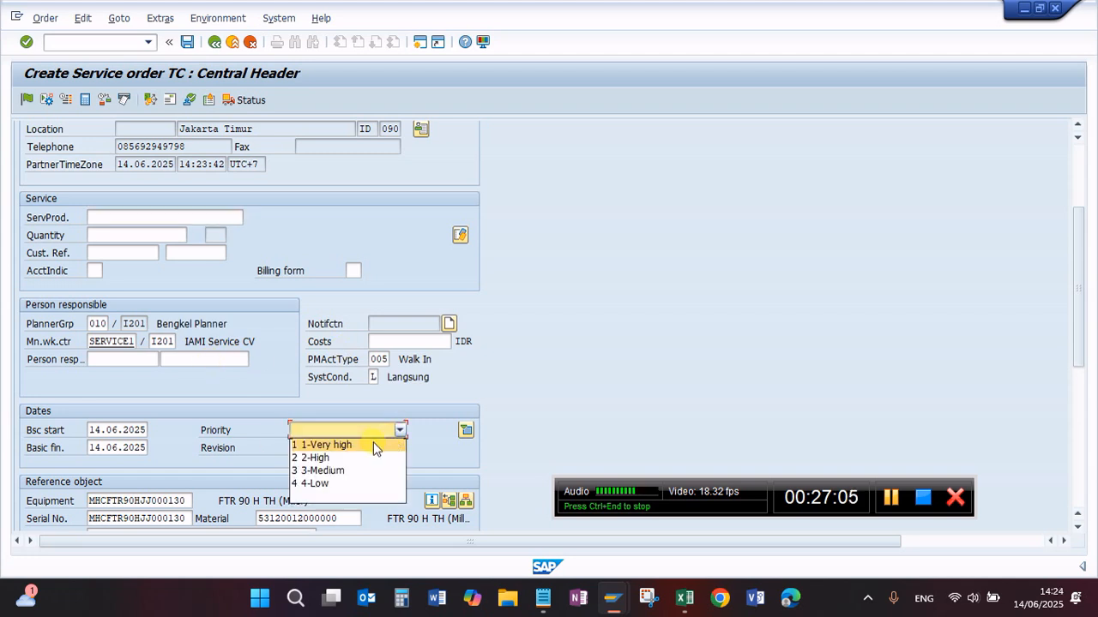
click(317, 471)
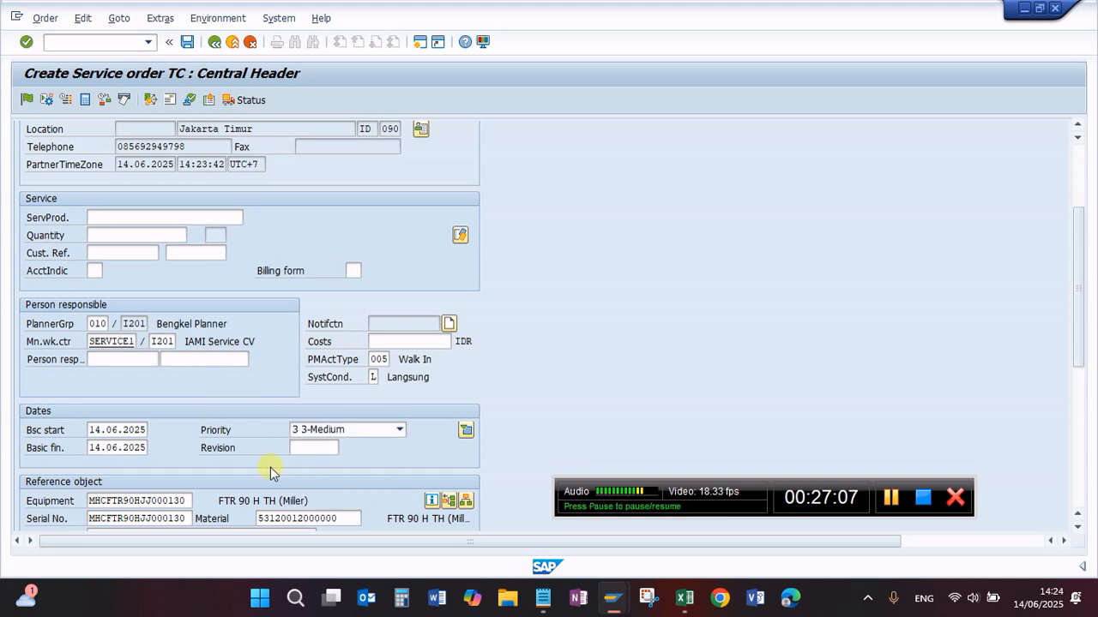
Step: Check the remaining header sections down to the warranty claim, and enter "Internal Service 2" as the order description
scroll(140, 448, down, 3)
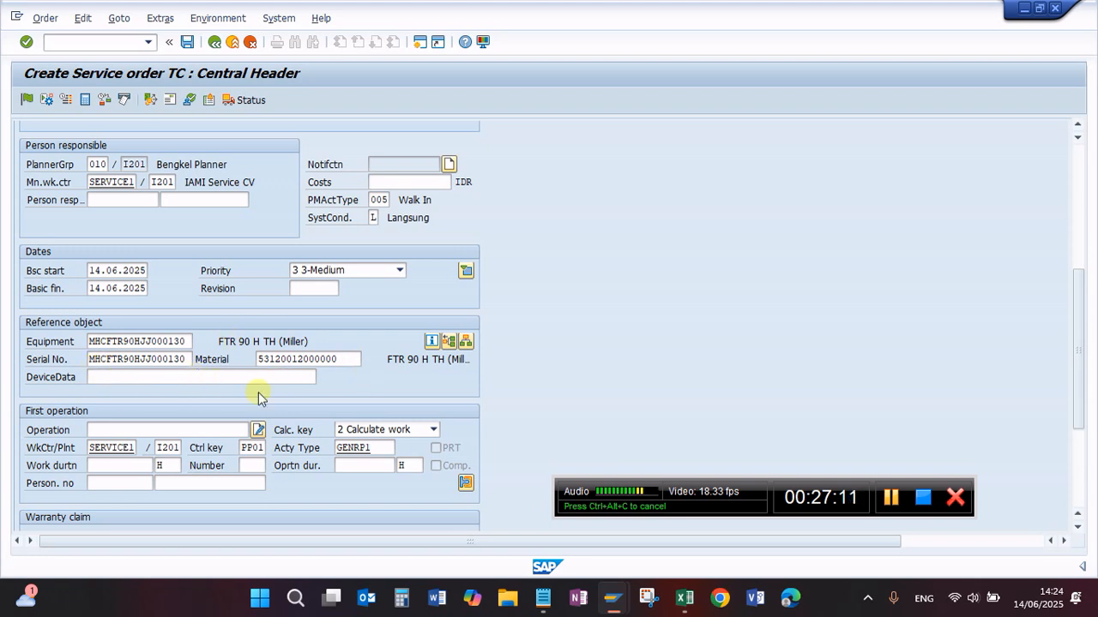
scroll(171, 431, down, 2)
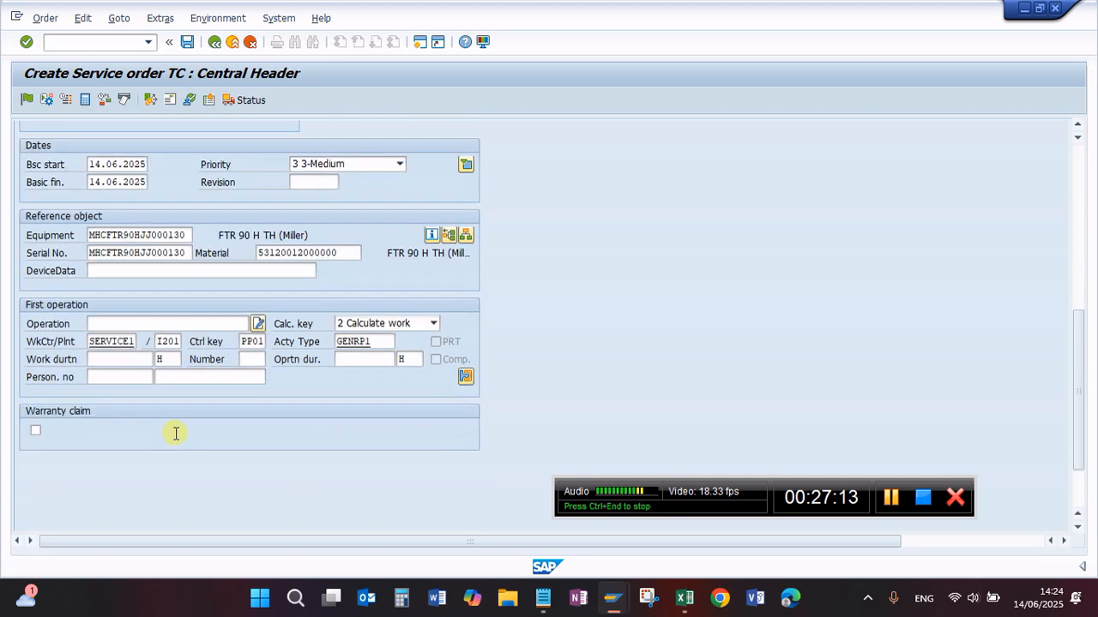
scroll(176, 433, up, 8)
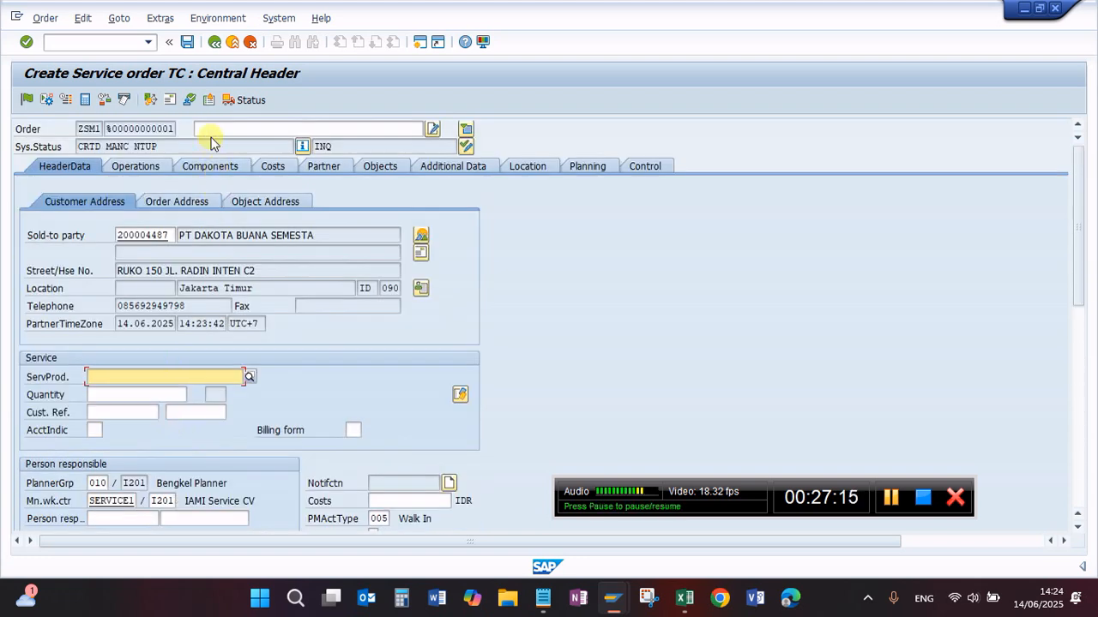
click(209, 129)
click(214, 144)
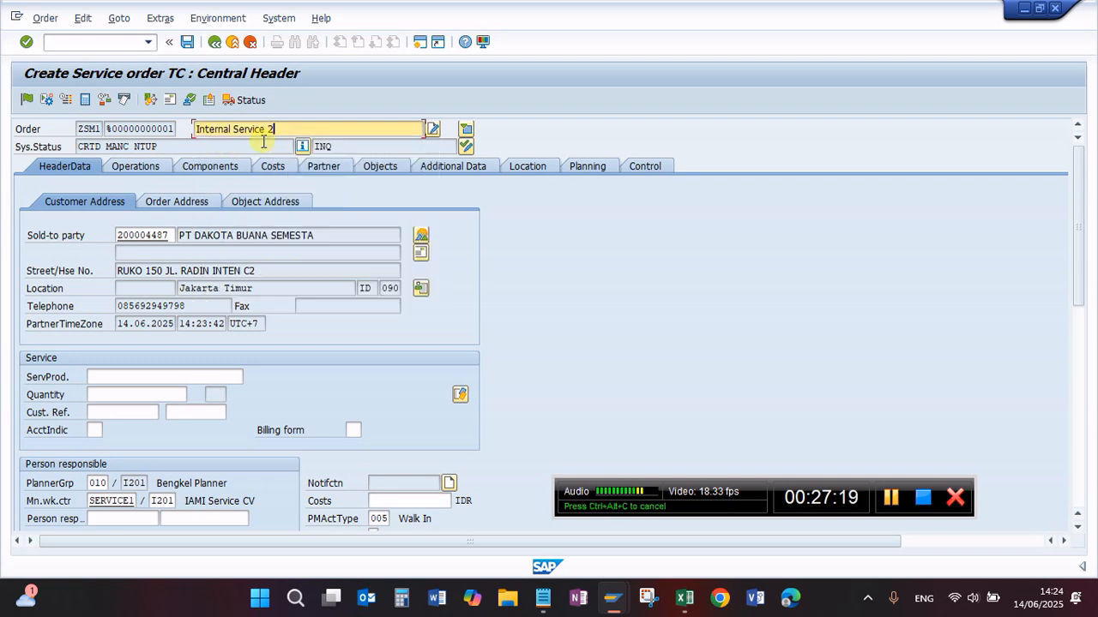
Step: Review the order header's customer, main work center and reference object, and open the master record of equipment MHCFTR90HJJ000130
click(184, 377)
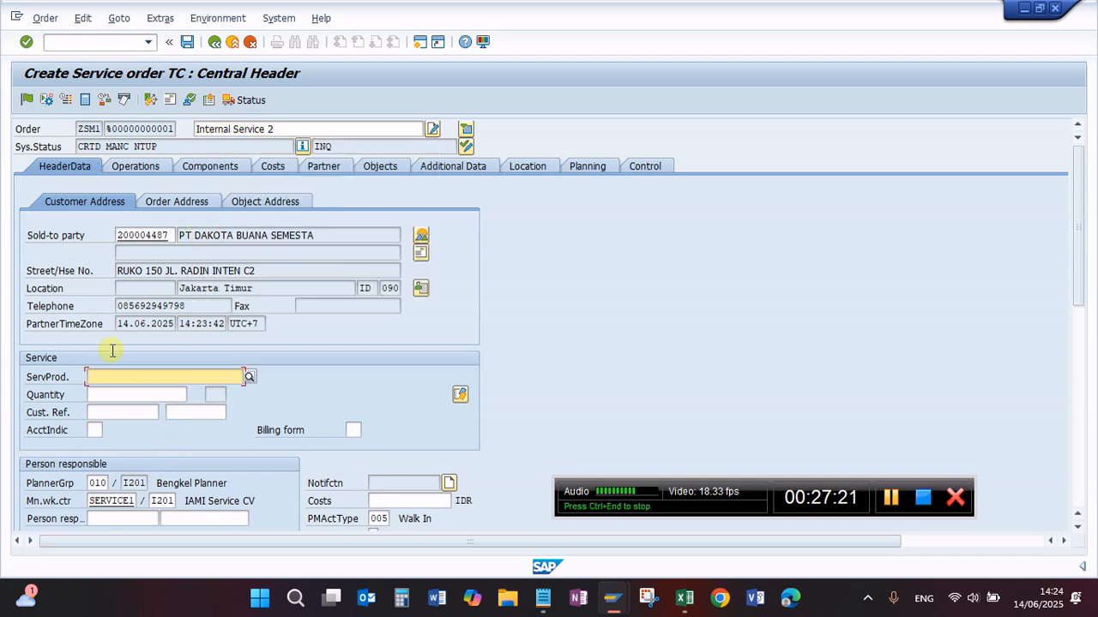
scroll(204, 404, down, 5)
scroll(155, 429, up, 5)
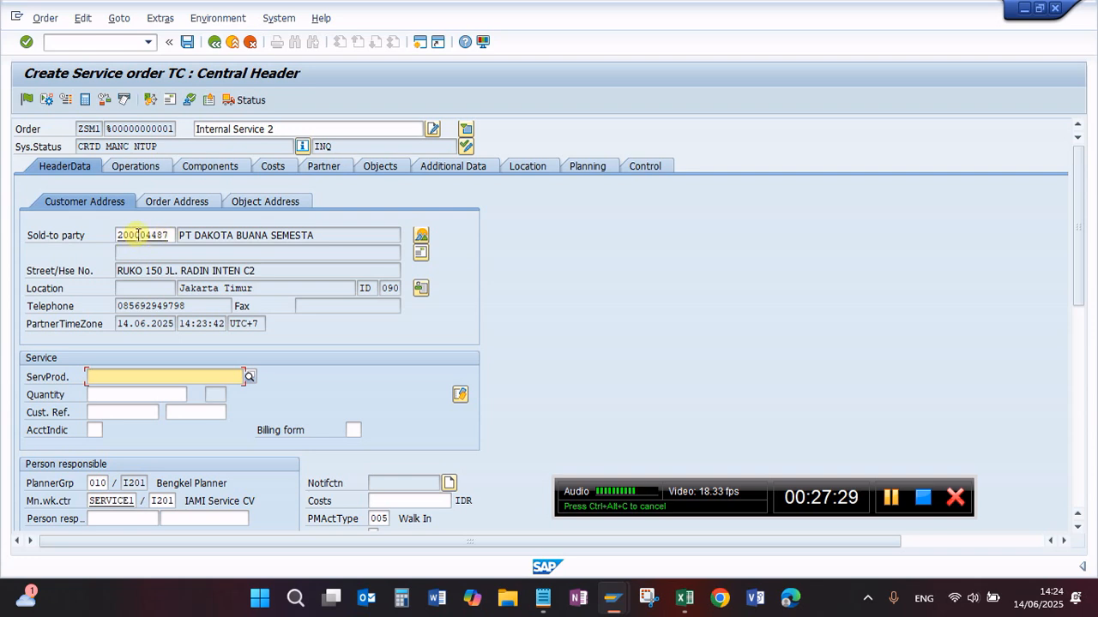
scroll(180, 334, down, 2)
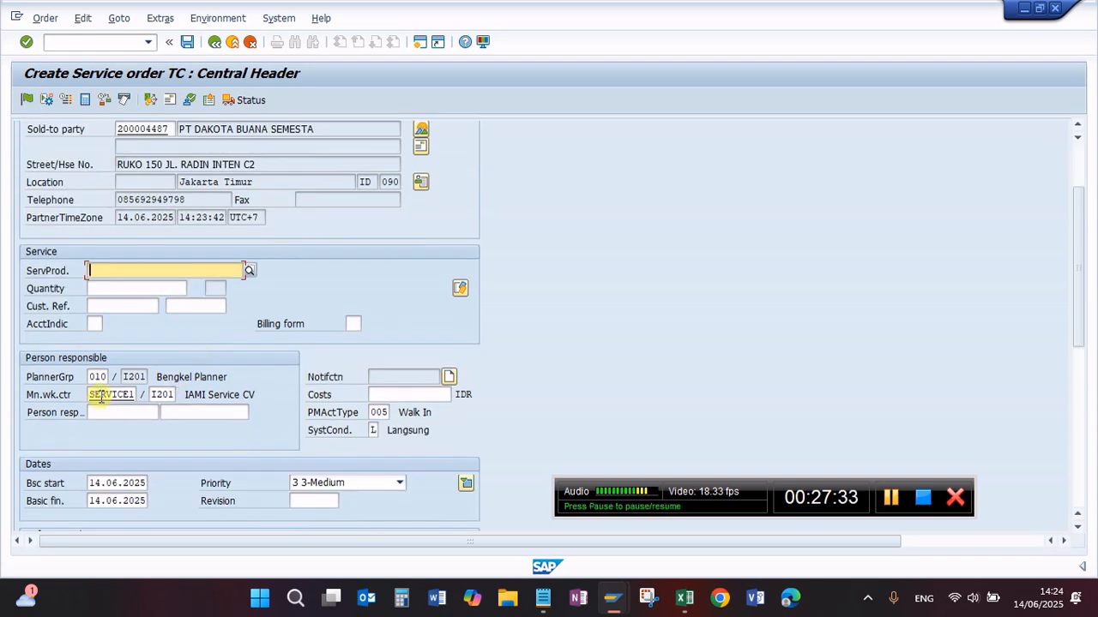
click(101, 395)
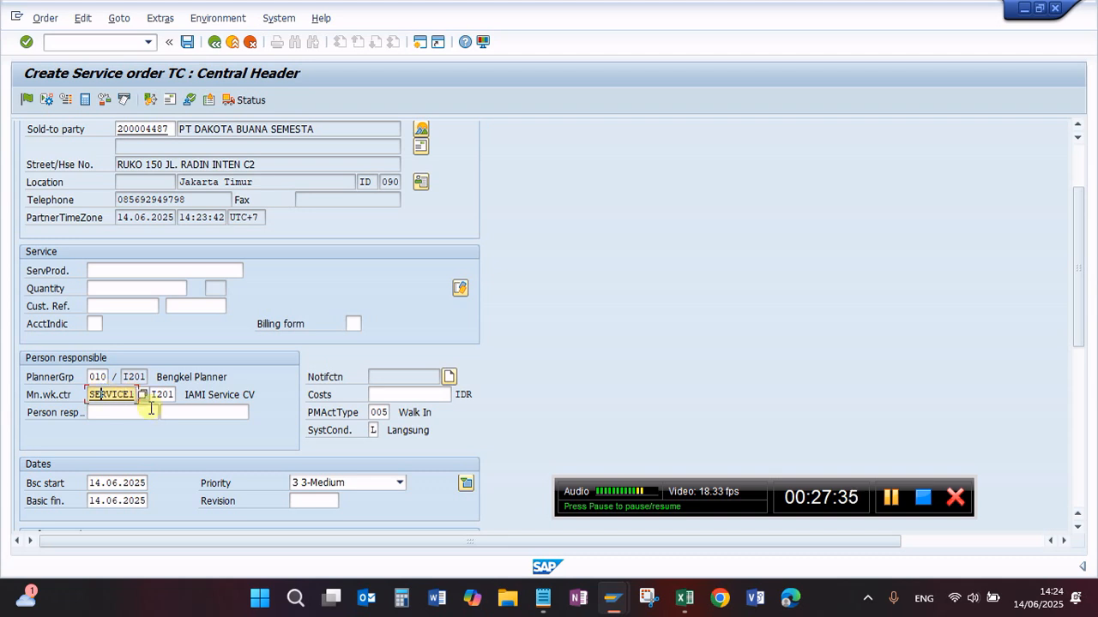
scroll(134, 413, down, 2)
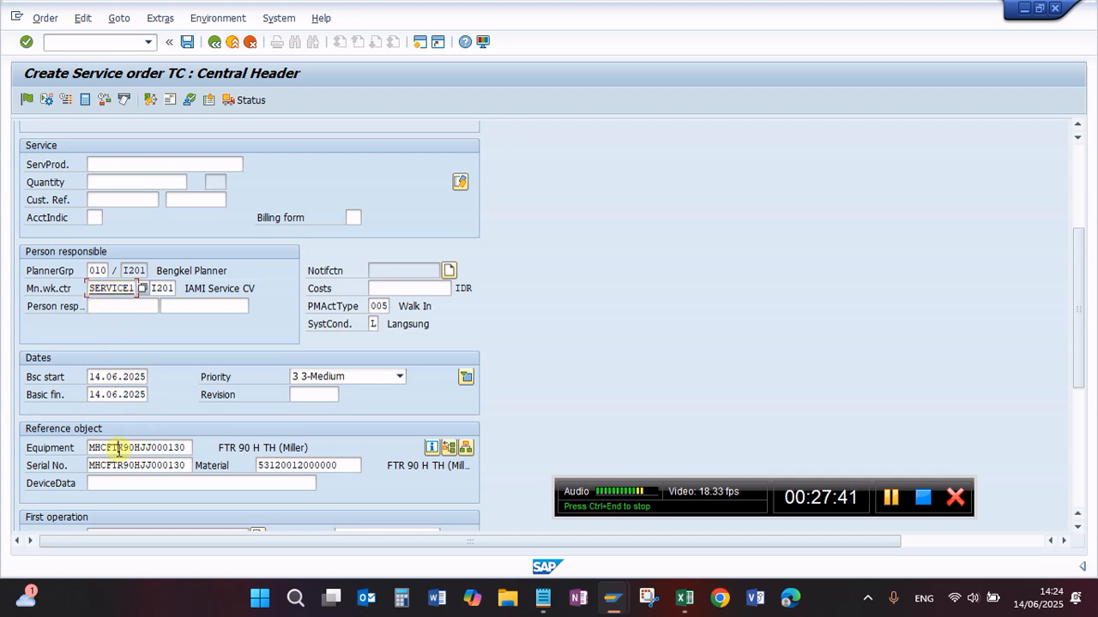
click(150, 448)
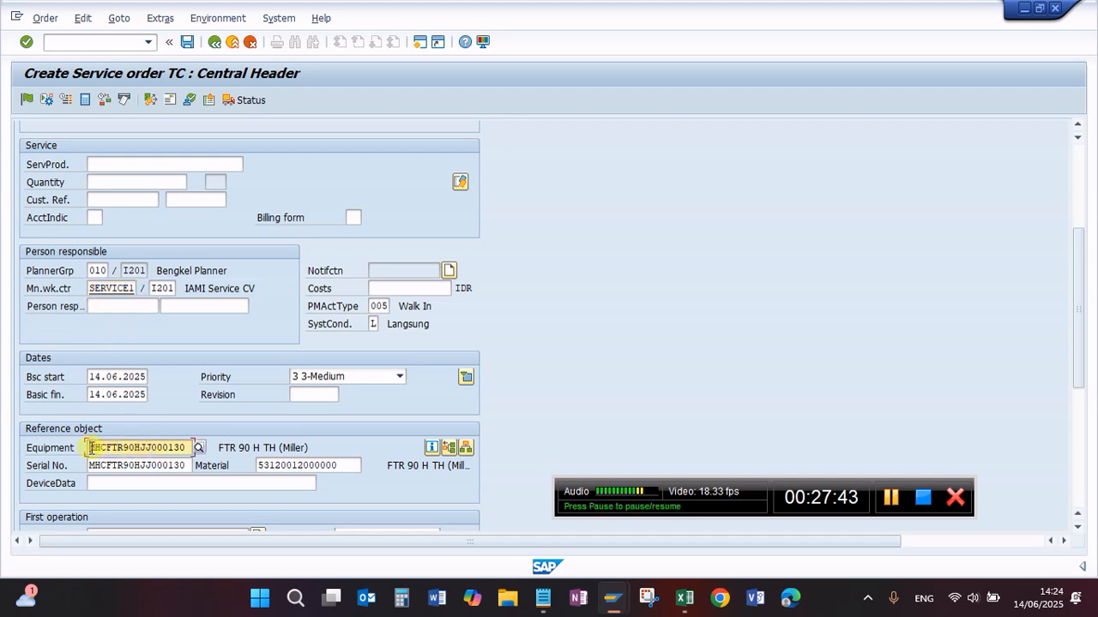
drag(91, 448, 185, 447)
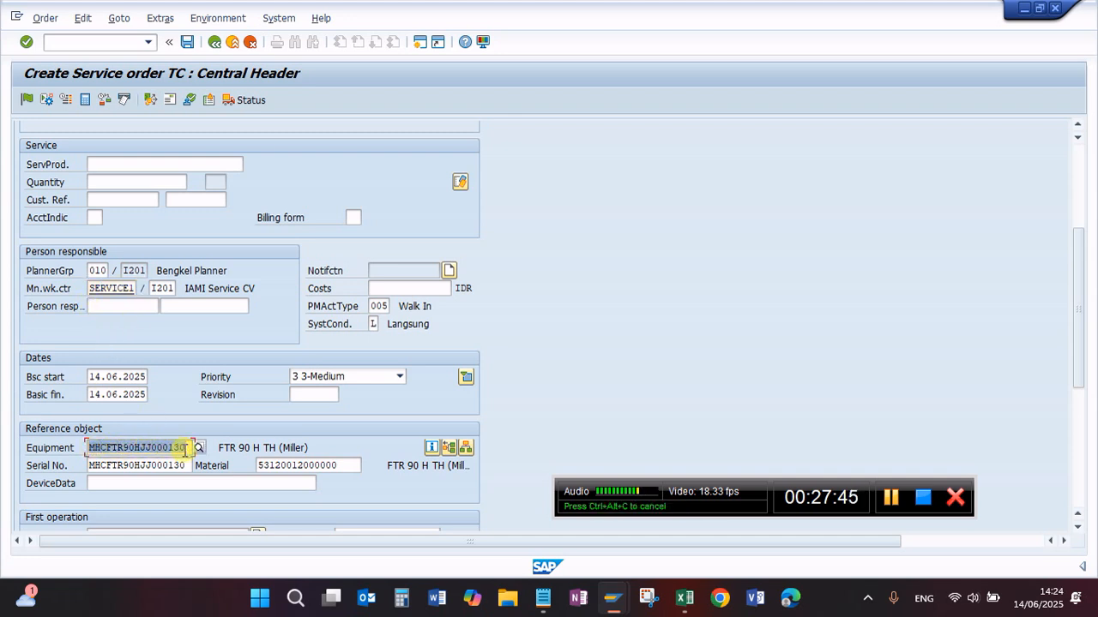
click(185, 447)
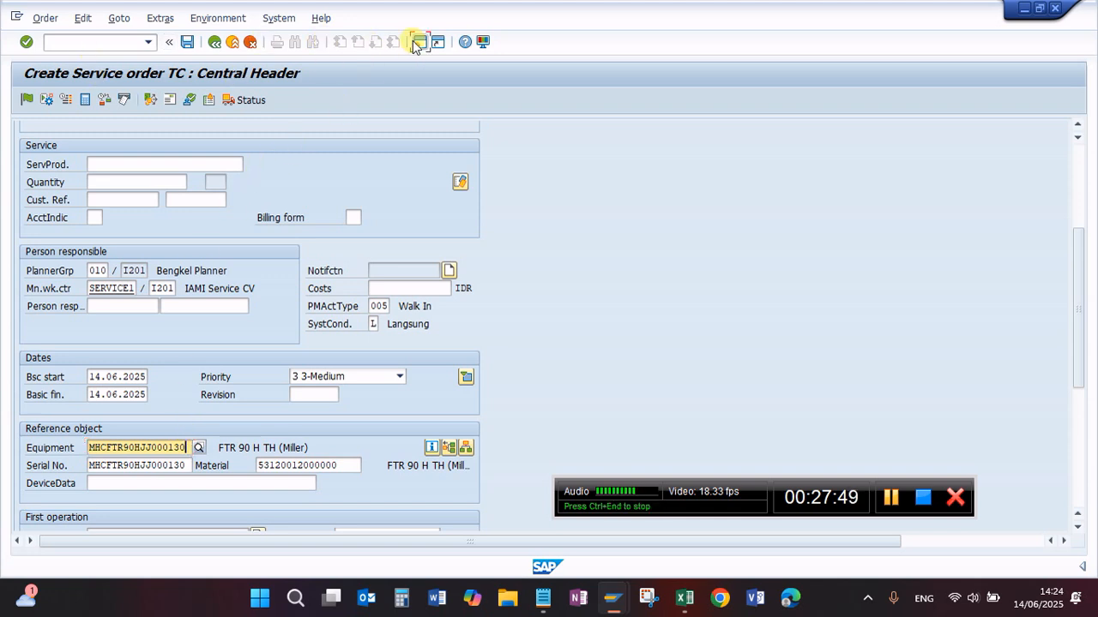
double_click(146, 448)
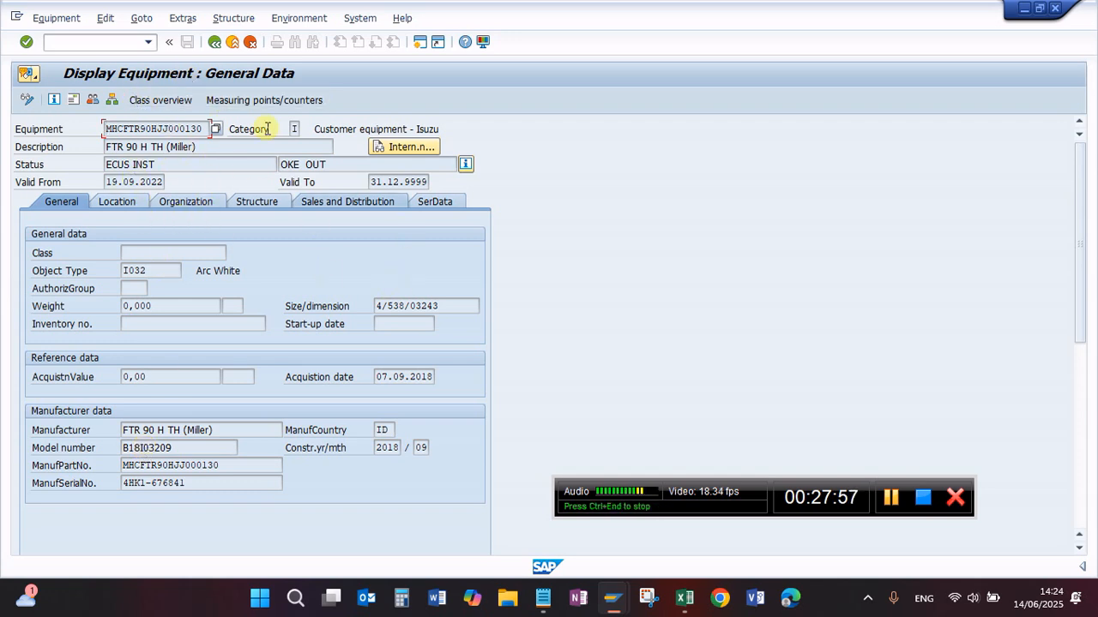
Step: Switch to the Notepad checklist and add the line "8. Create Equipment / IE01/IE02/IE03" below the VK11 entry
click(543, 598)
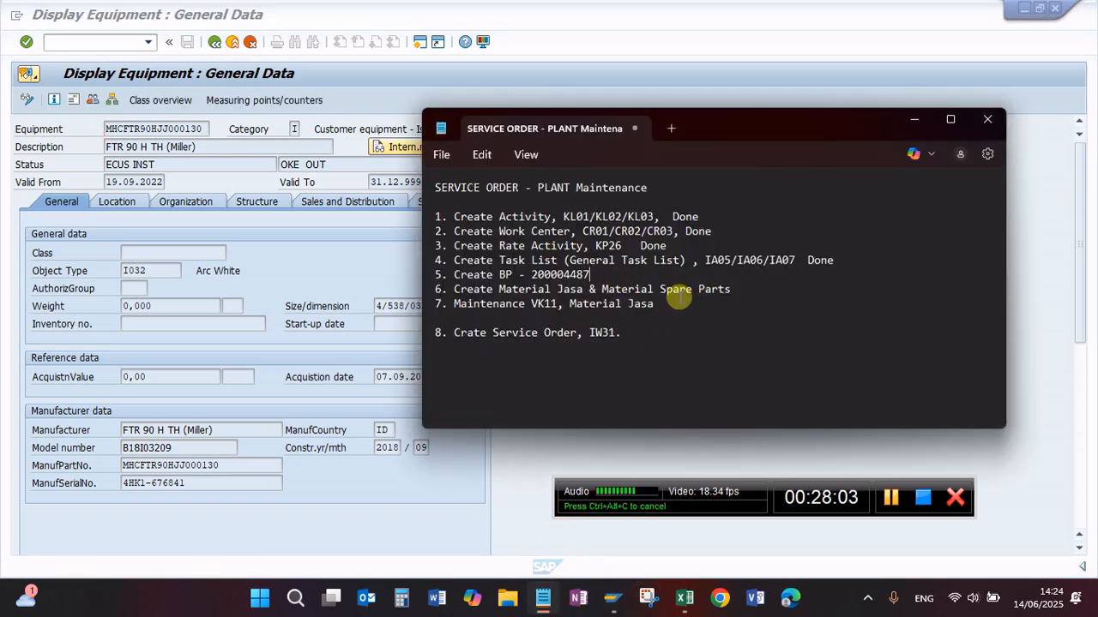
key(Return)
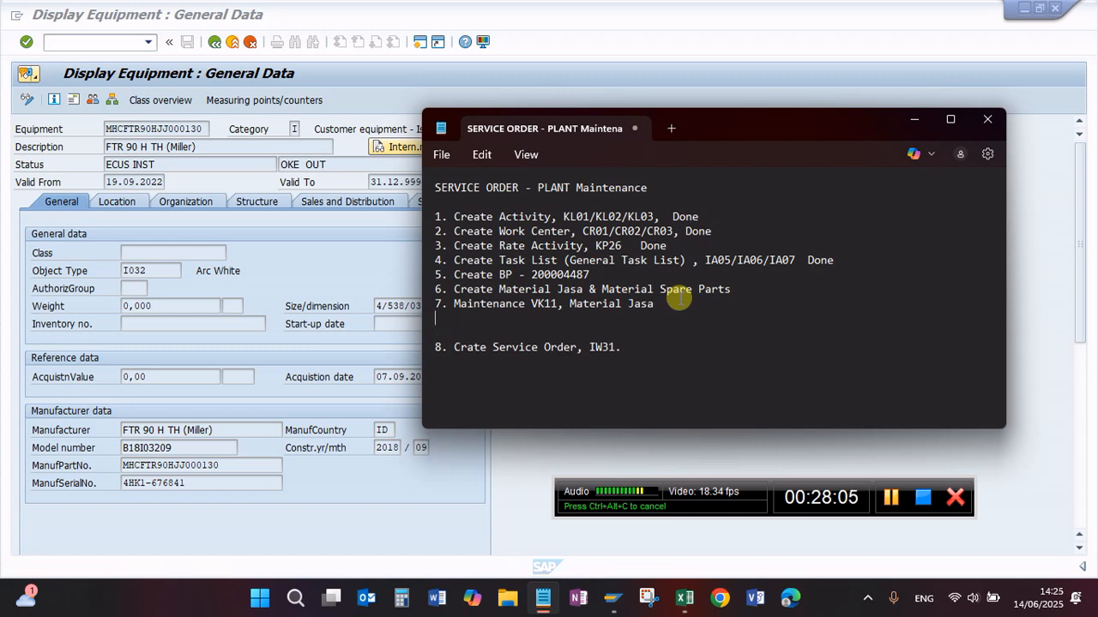
text(8. Cre)
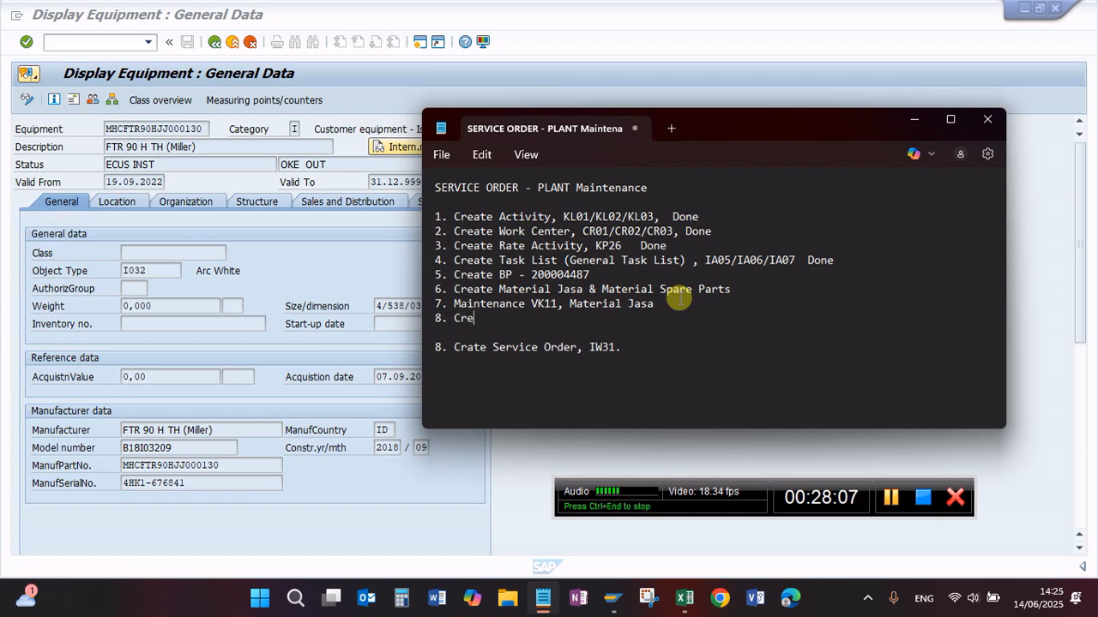
text(ate Equipment / IE0)
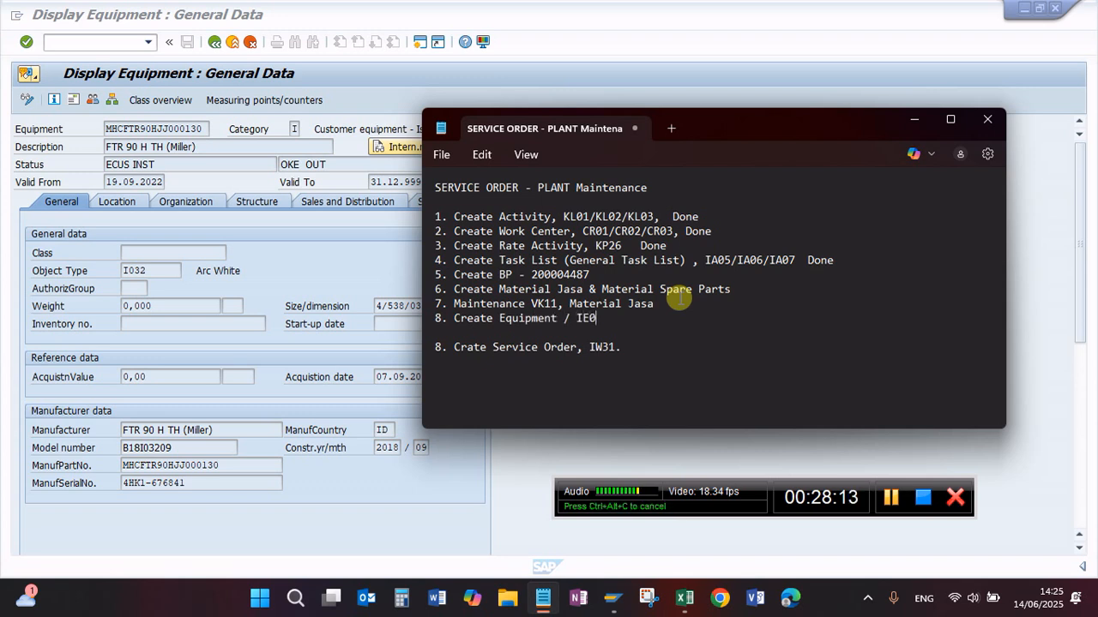
text(1/IE02)
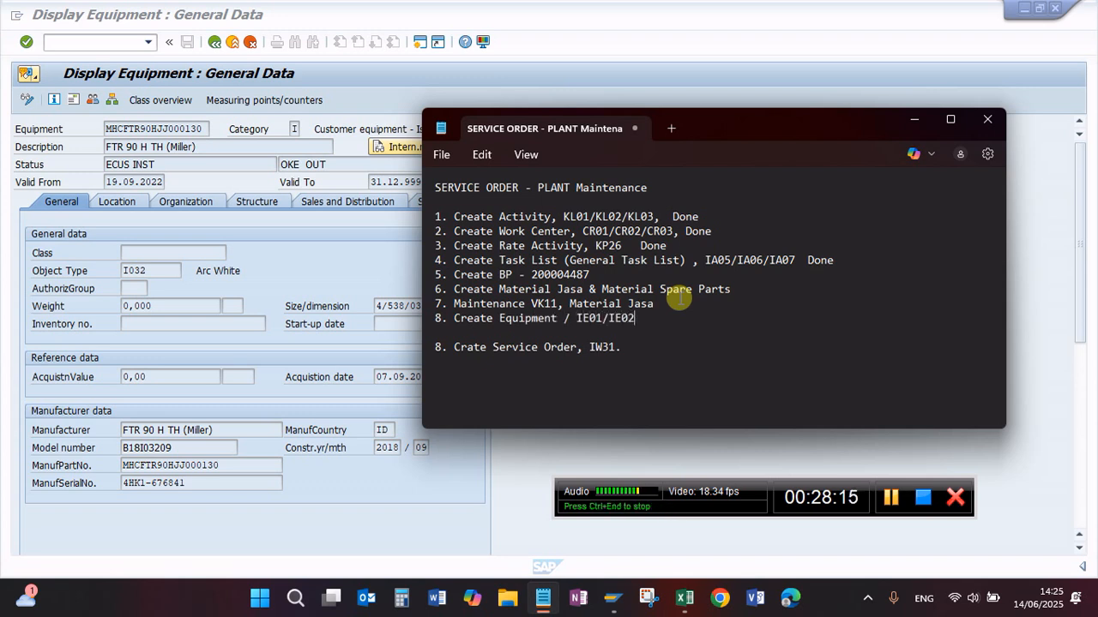
text(/IE03)
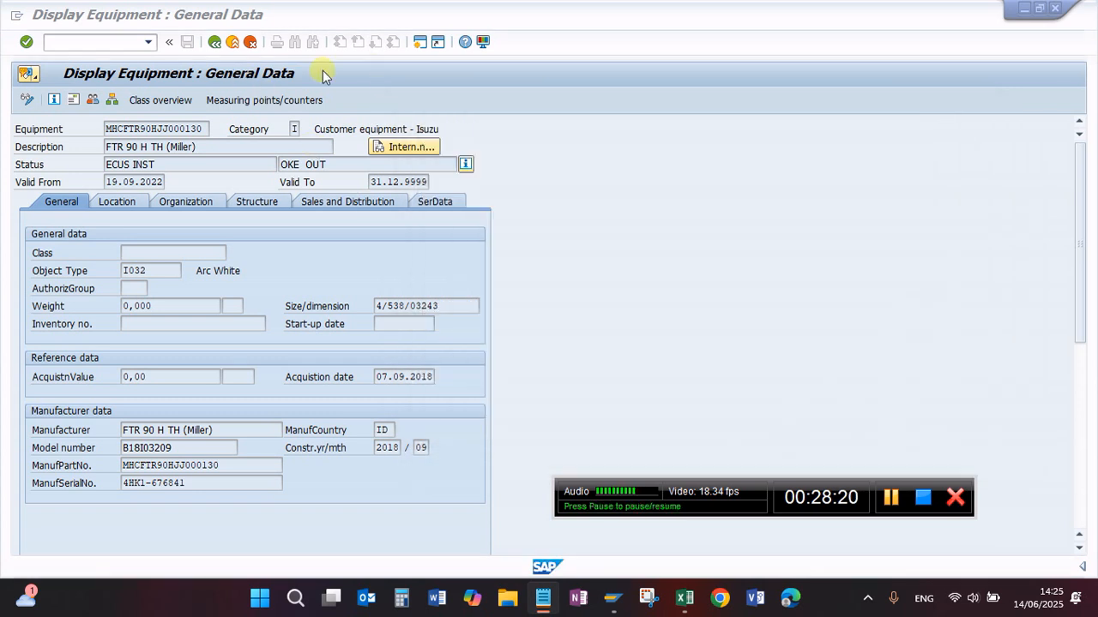
Step: Return to the service order in SAP and examine operation 0010's work center, control key and standard text key
click(323, 71)
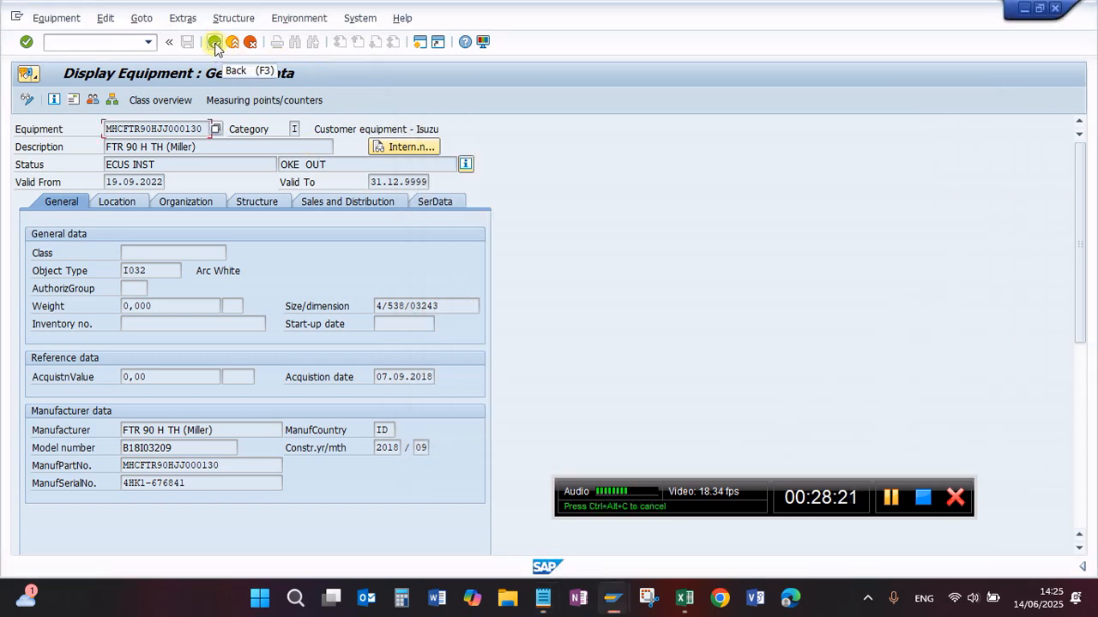
click(214, 45)
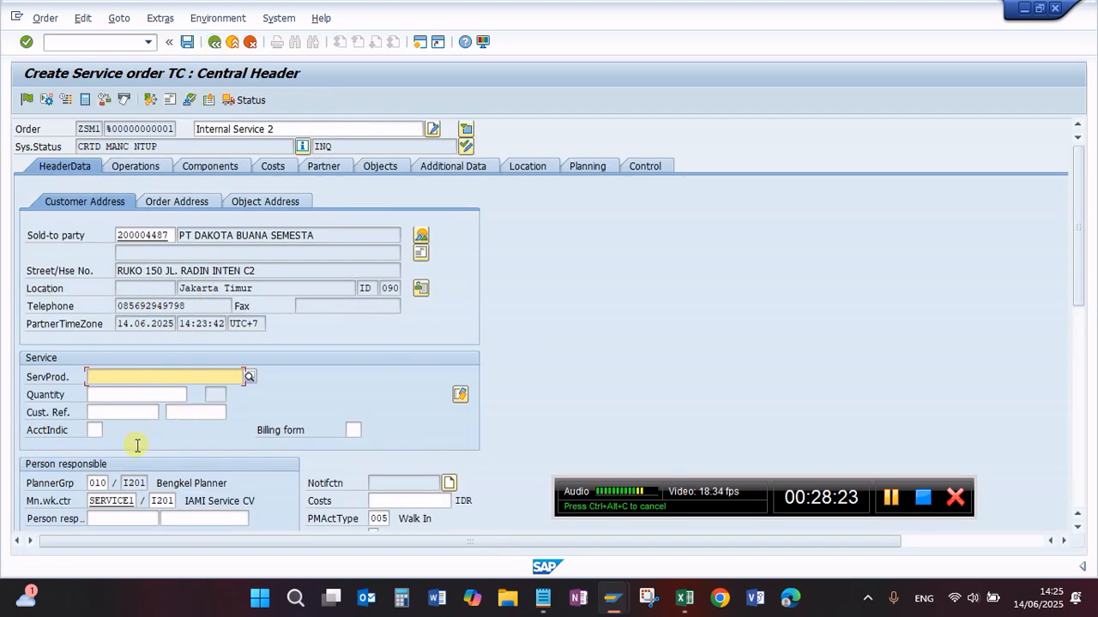
scroll(138, 460, down, 5)
scroll(134, 463, up, 5)
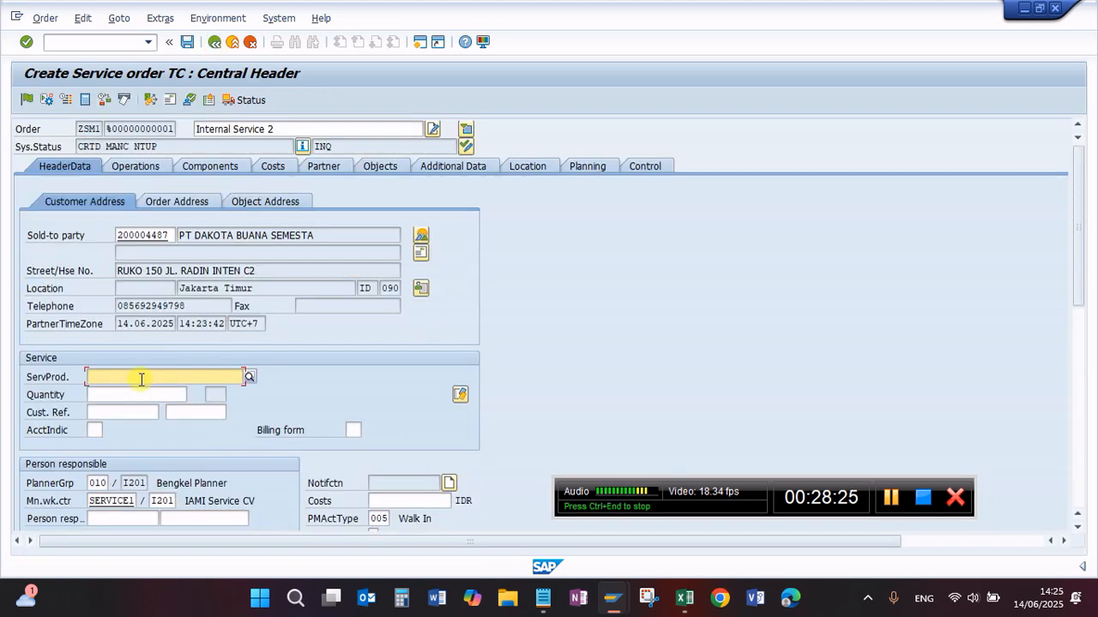
click(128, 166)
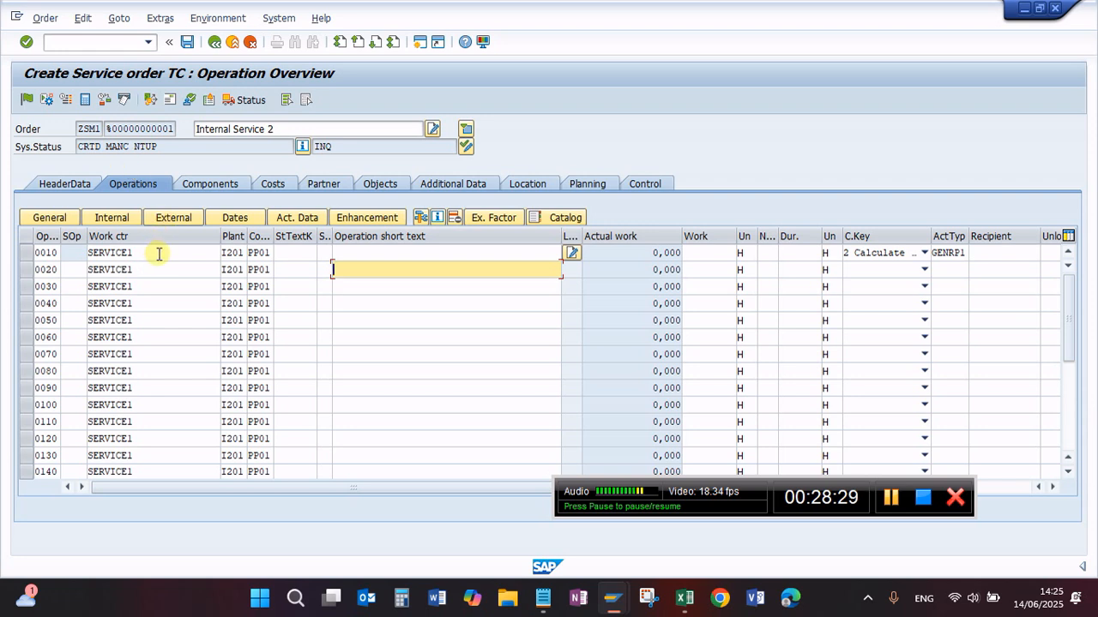
click(150, 253)
drag(137, 253, 74, 255)
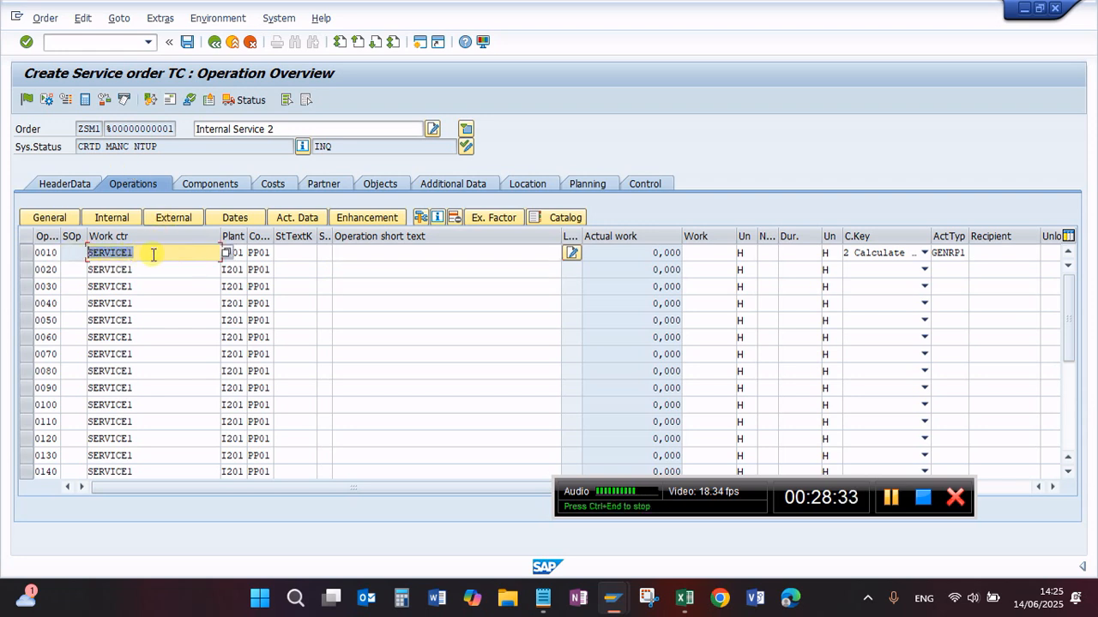
click(256, 253)
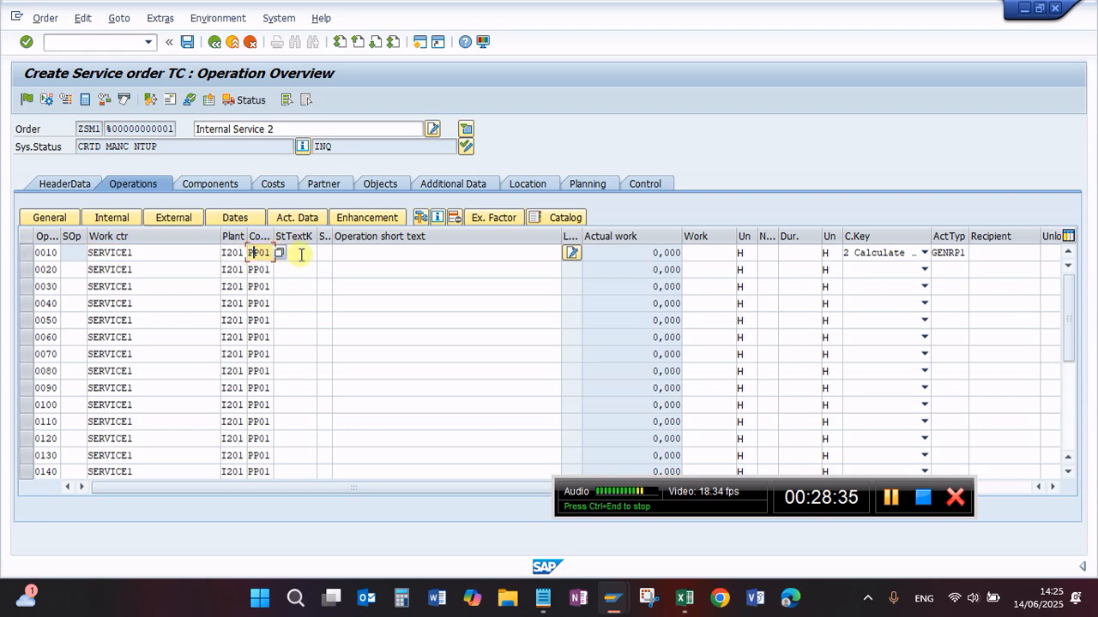
click(288, 255)
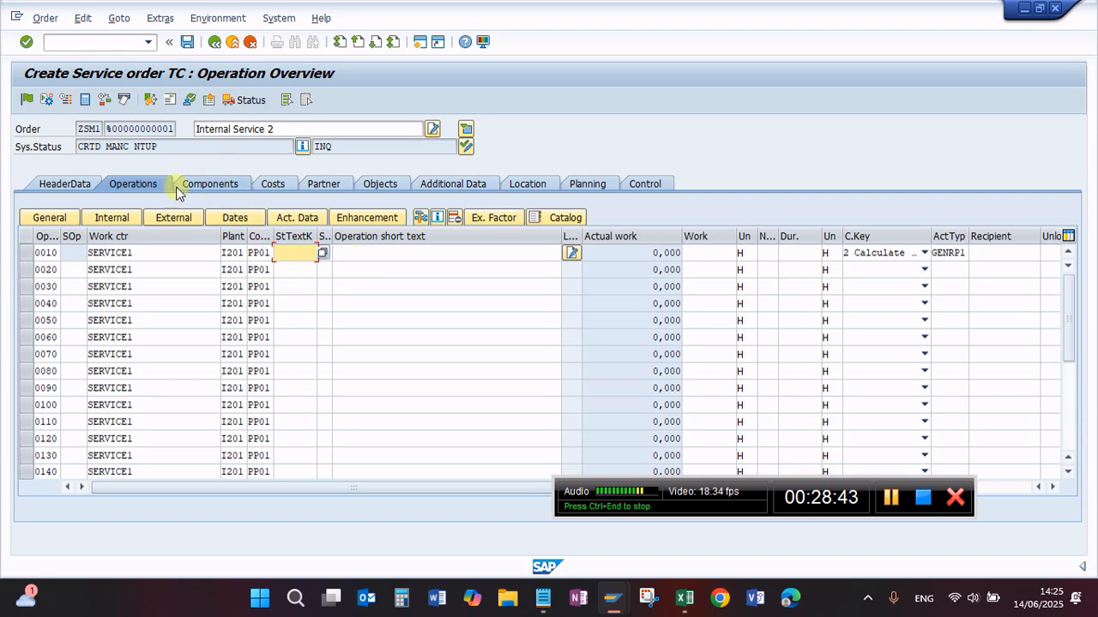
Step: Save the new service order and reopen it in change mode at its header data
click(188, 43)
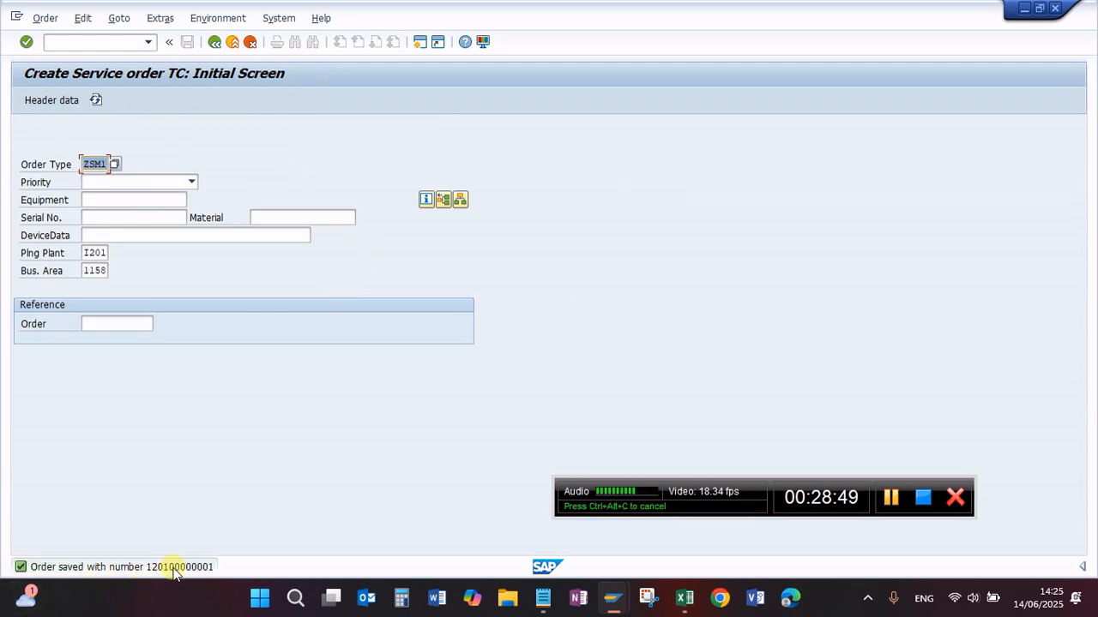
click(43, 18)
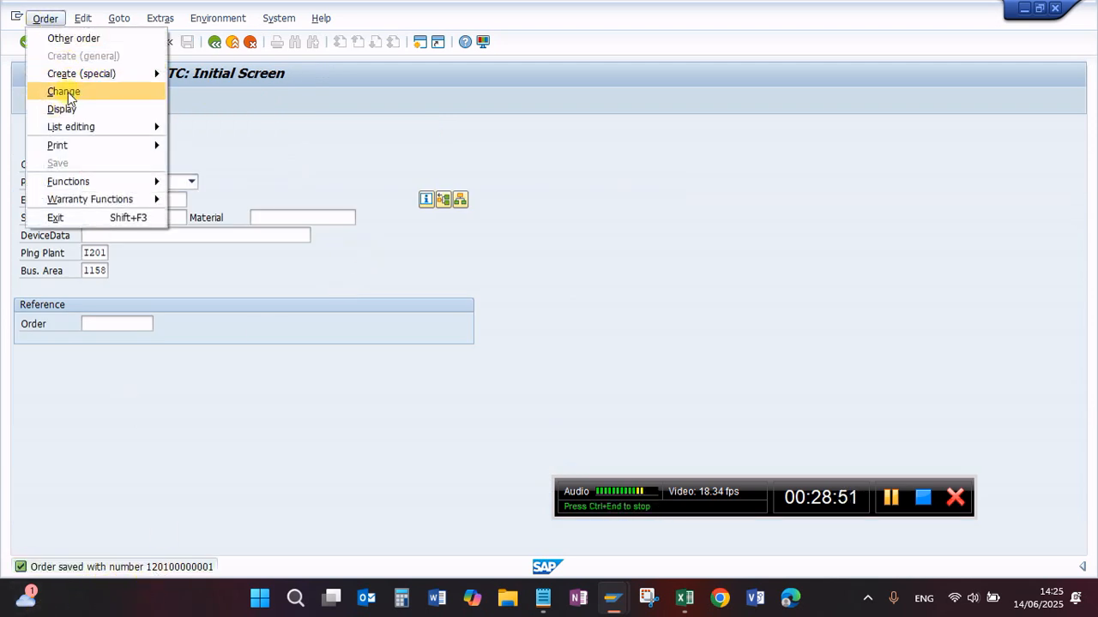
click(65, 92)
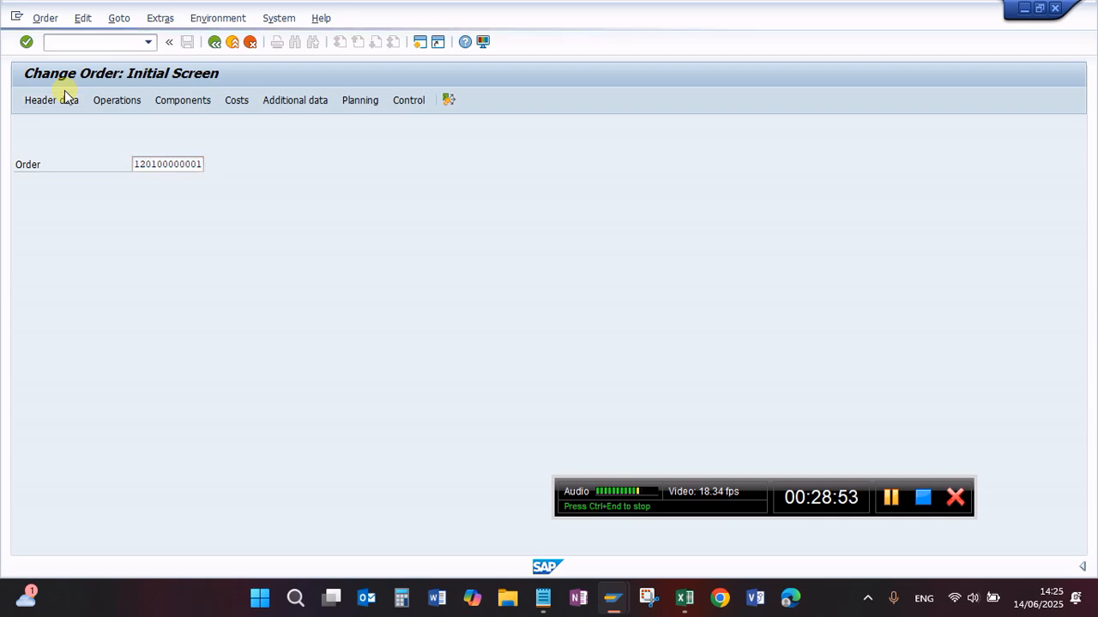
click(65, 97)
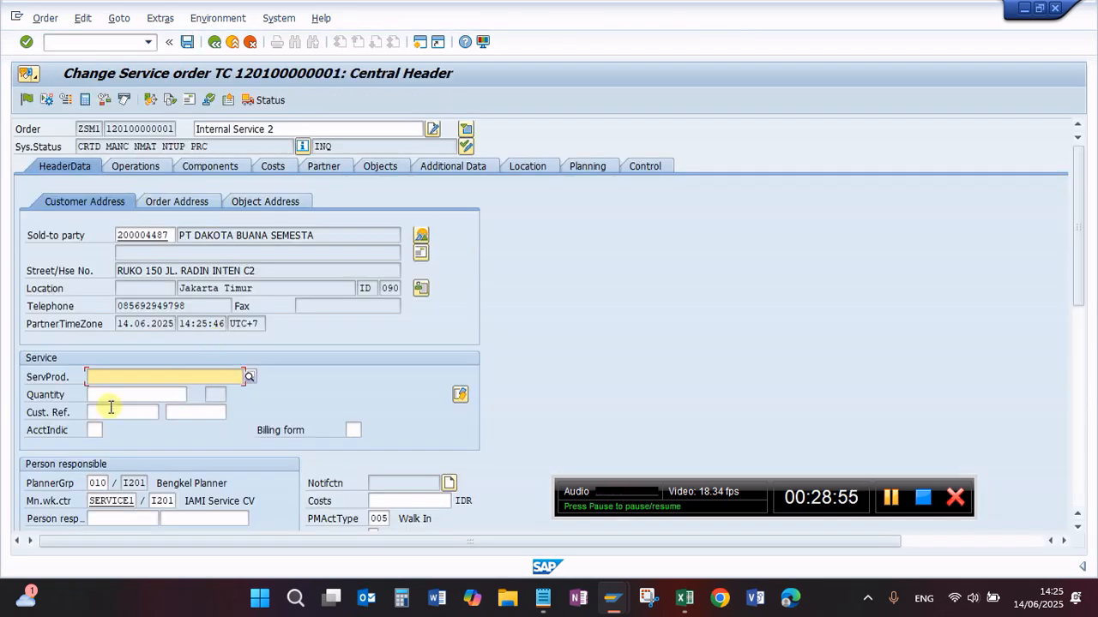
Step: Review the saved order's header sections down to the warranty claim, and operation 0010's short text and work fields
scroll(94, 382, down, 2)
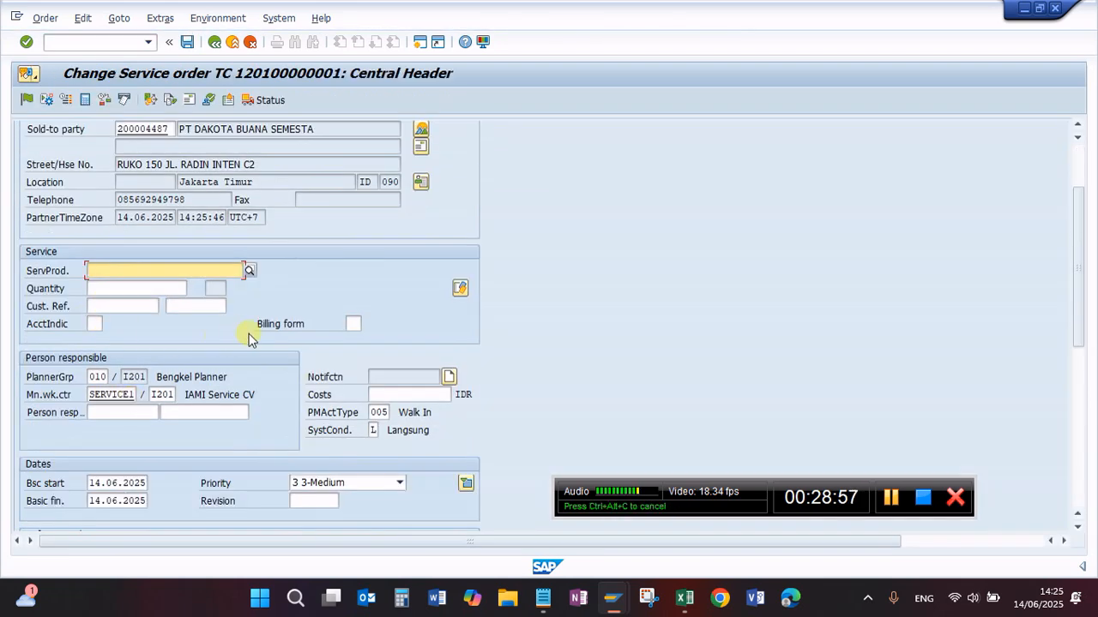
scroll(248, 337, down, 4)
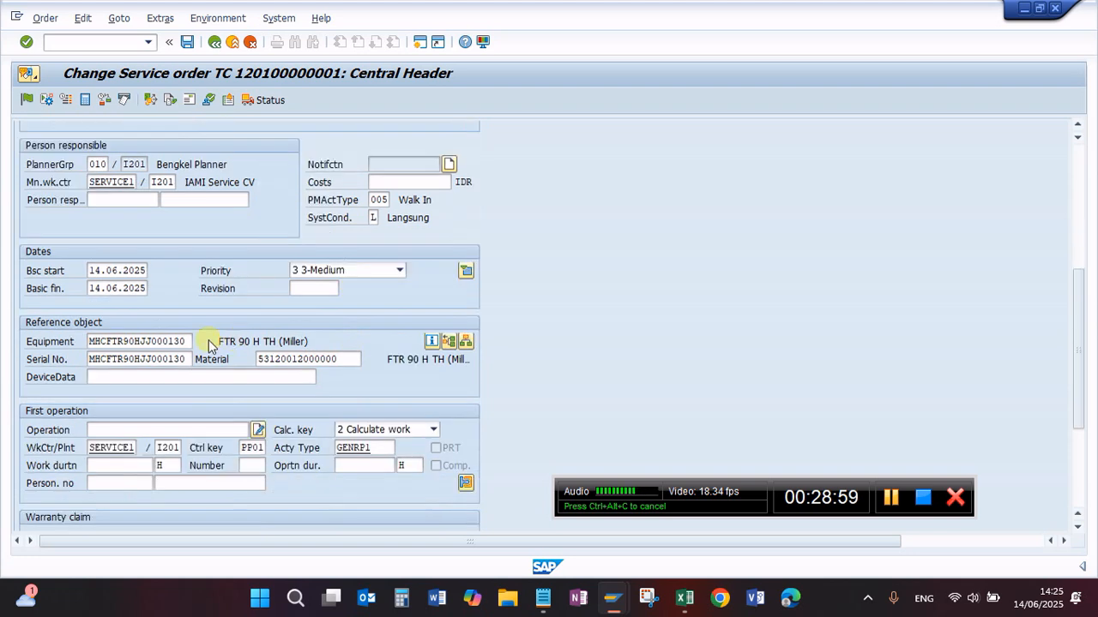
scroll(208, 345, down, 2)
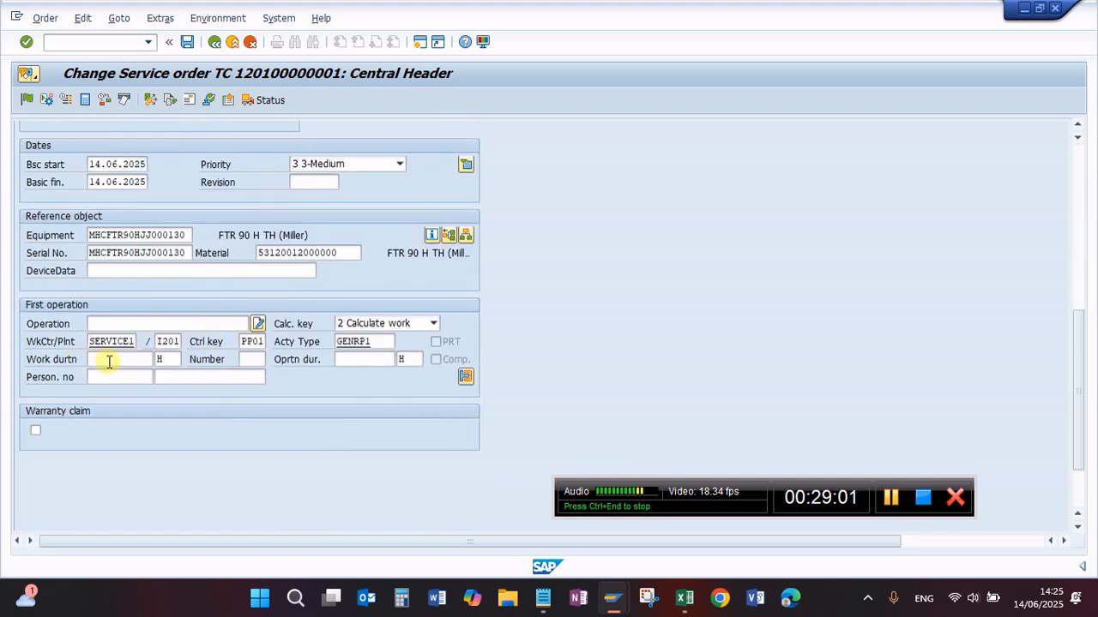
scroll(172, 274, up, 5)
scroll(173, 249, up, 3)
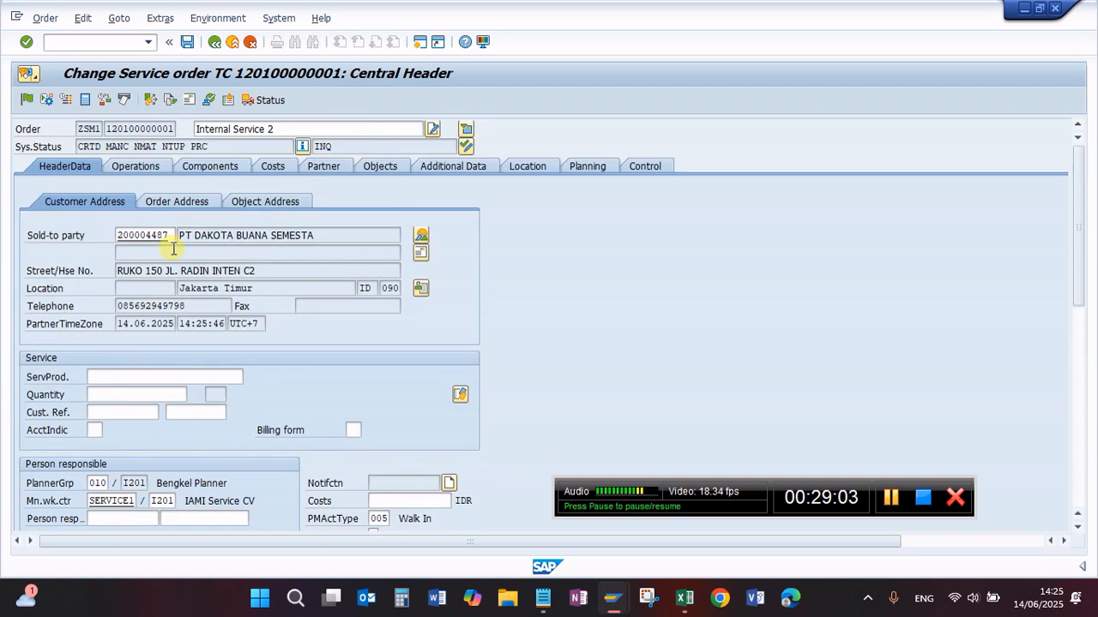
click(135, 166)
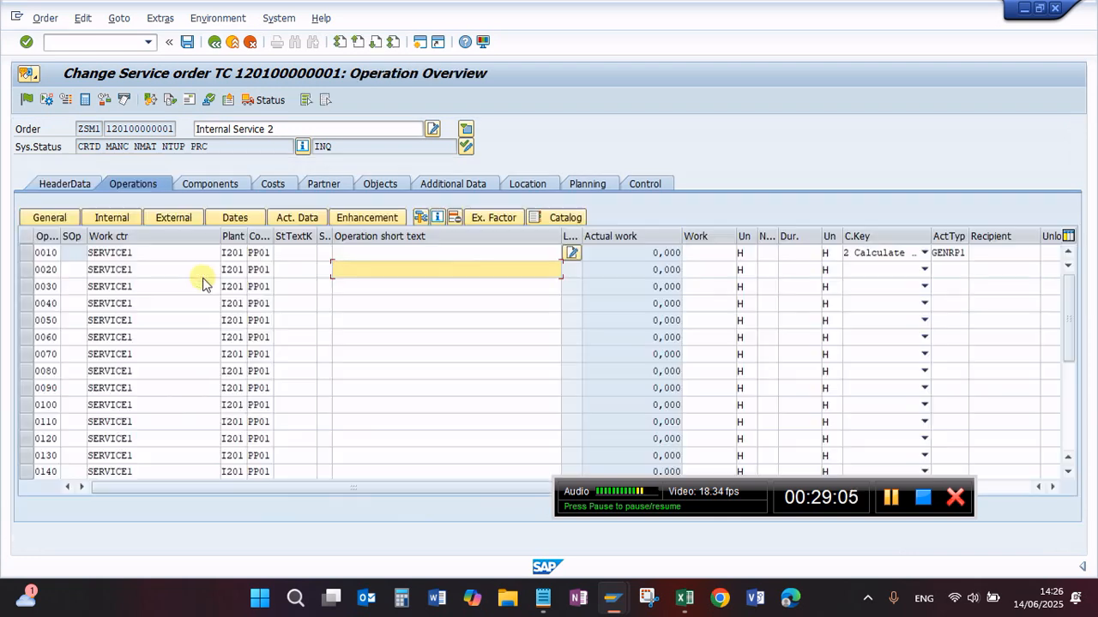
click(179, 252)
click(345, 250)
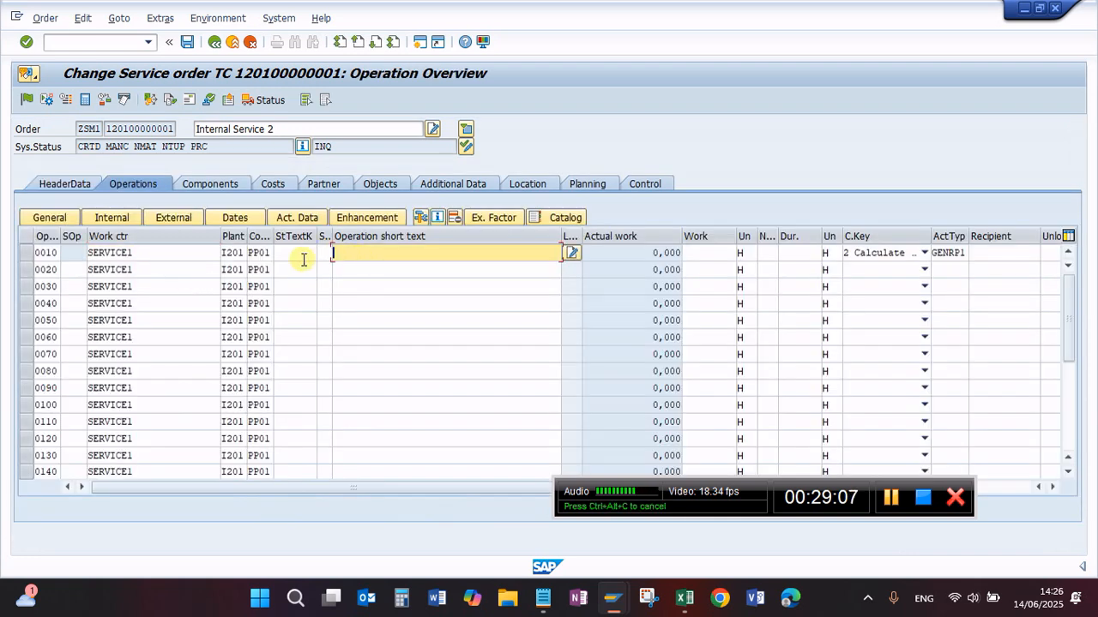
click(711, 253)
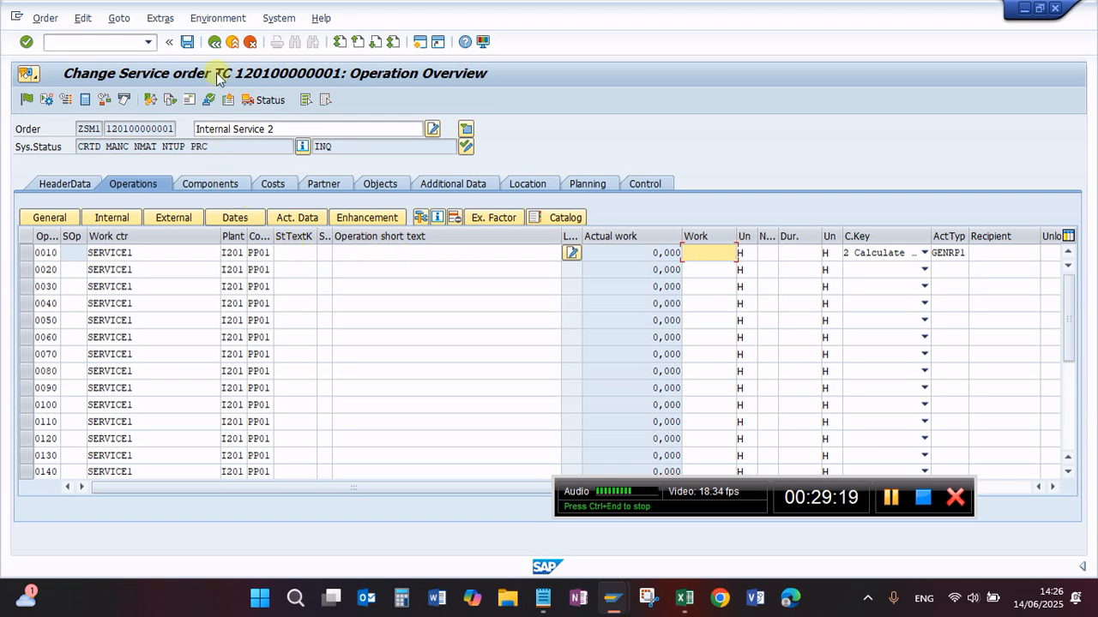
Step: Start a general task list selection for the order, agreeing to delete the existing operations
click(278, 18)
mouse_move(228, 23)
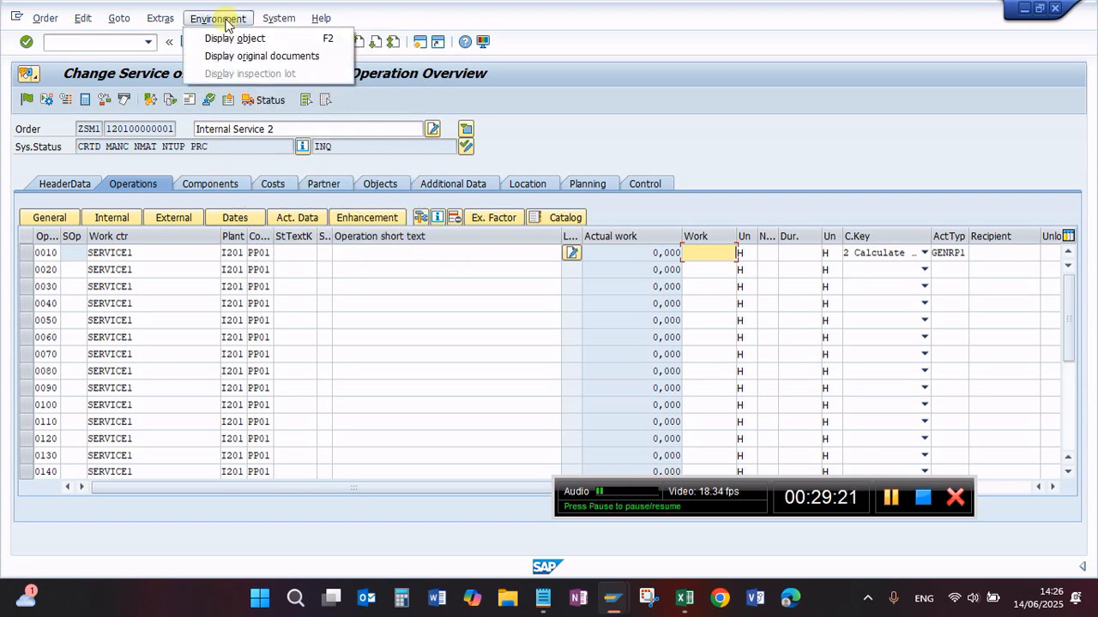
mouse_move(158, 23)
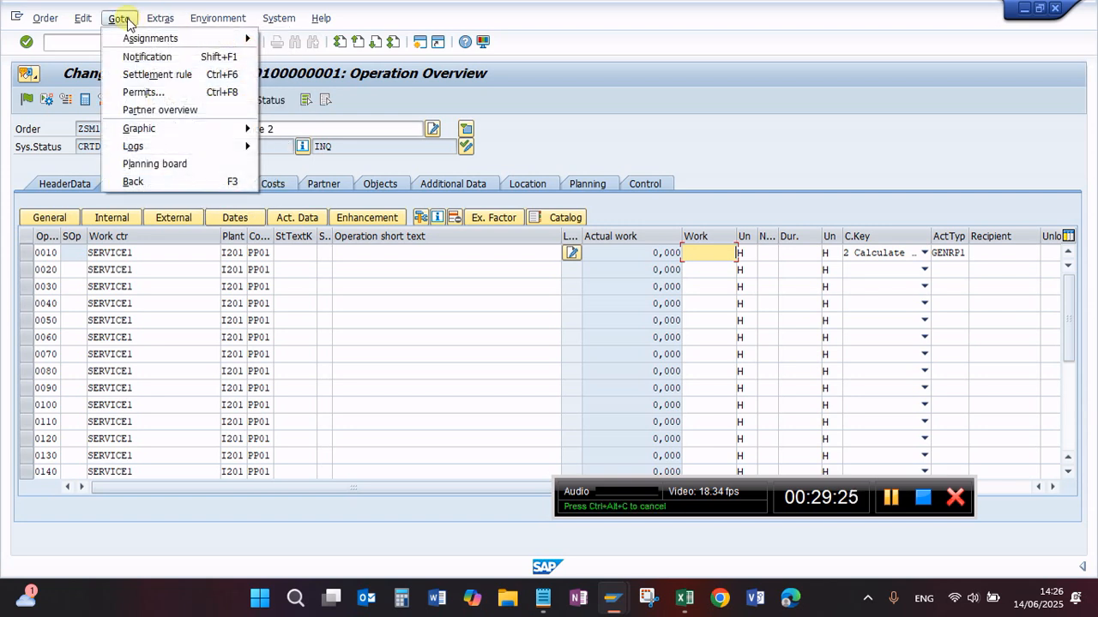
mouse_move(84, 22)
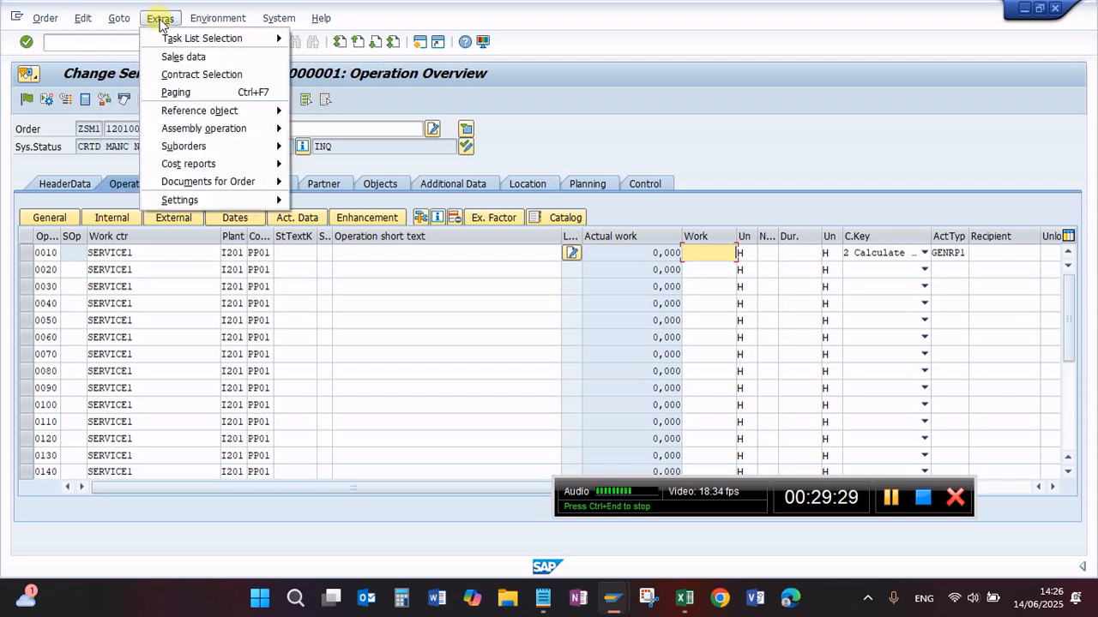
mouse_move(174, 40)
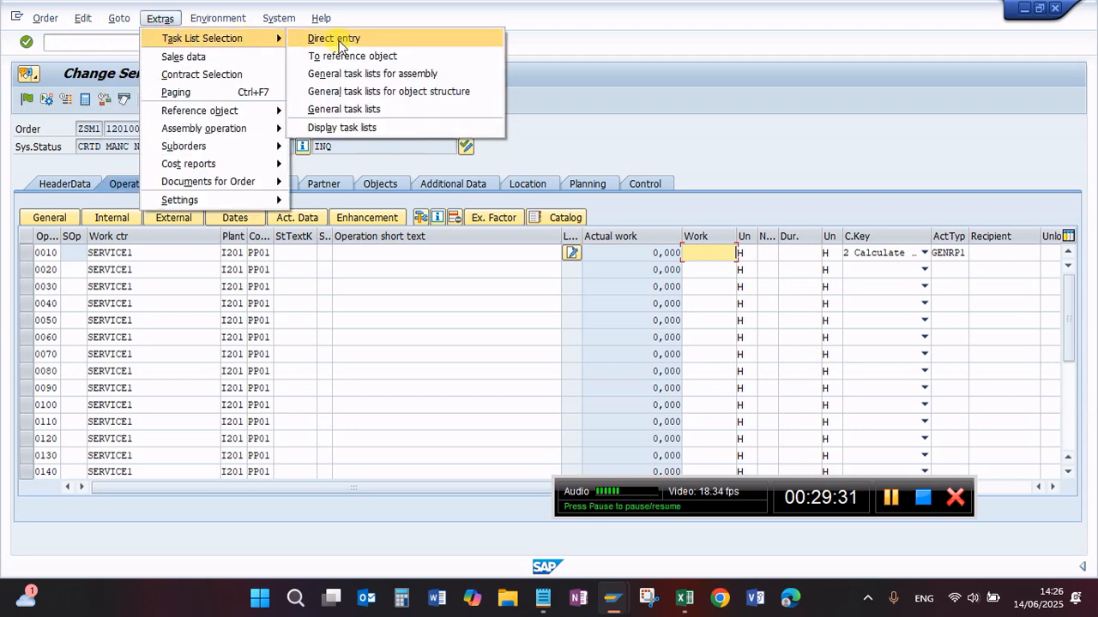
click(370, 109)
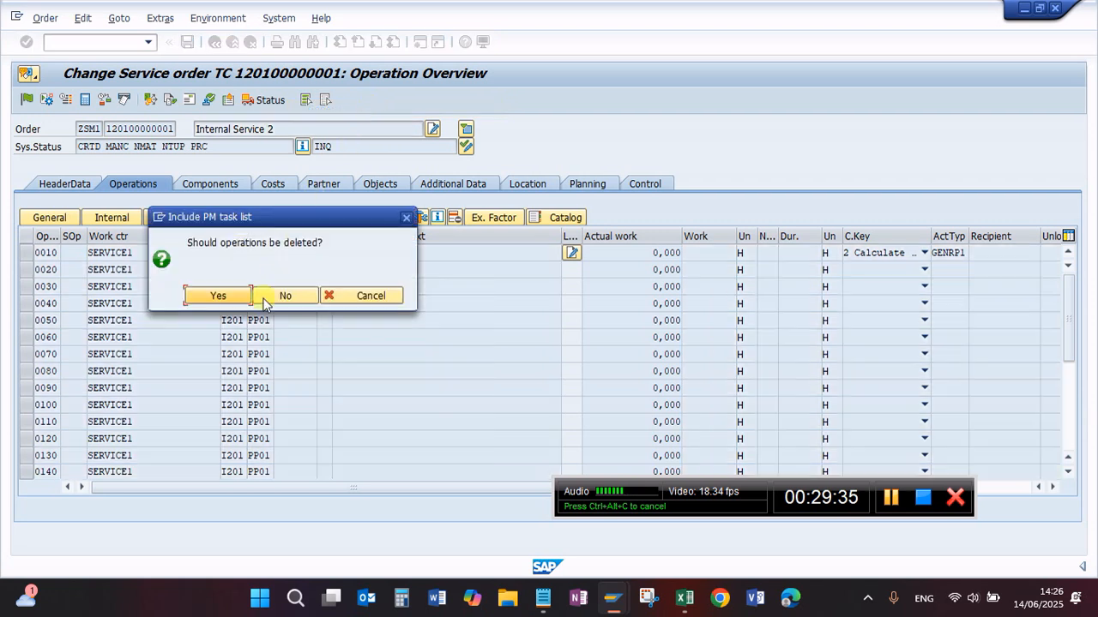
click(229, 299)
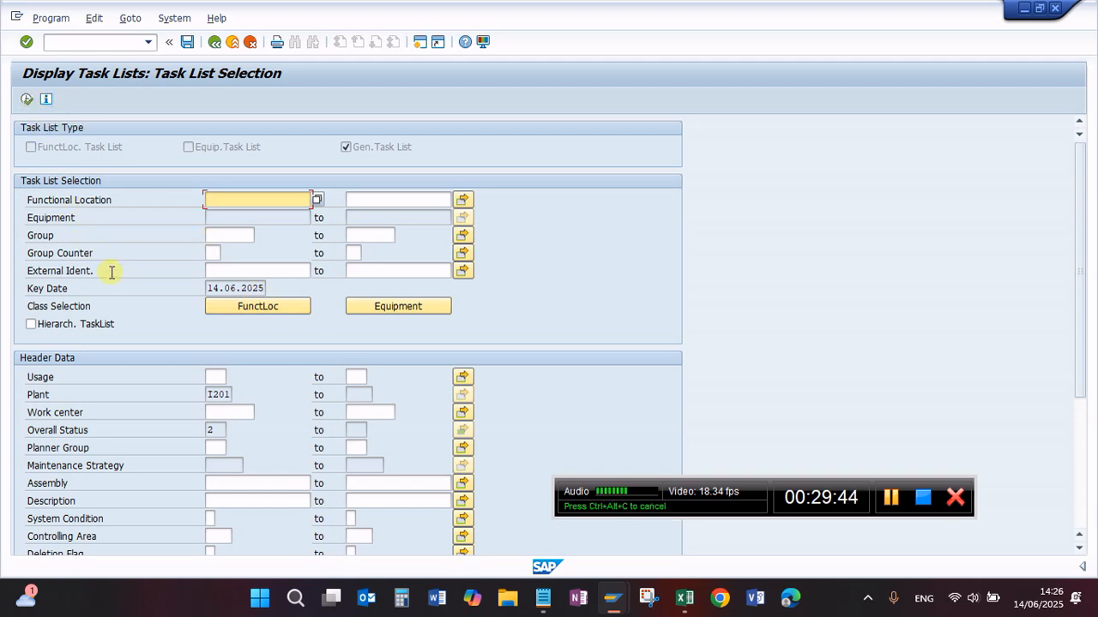
Step: List the general task lists of plant I201 and choose the Overhaul Engine task list for the order
click(29, 100)
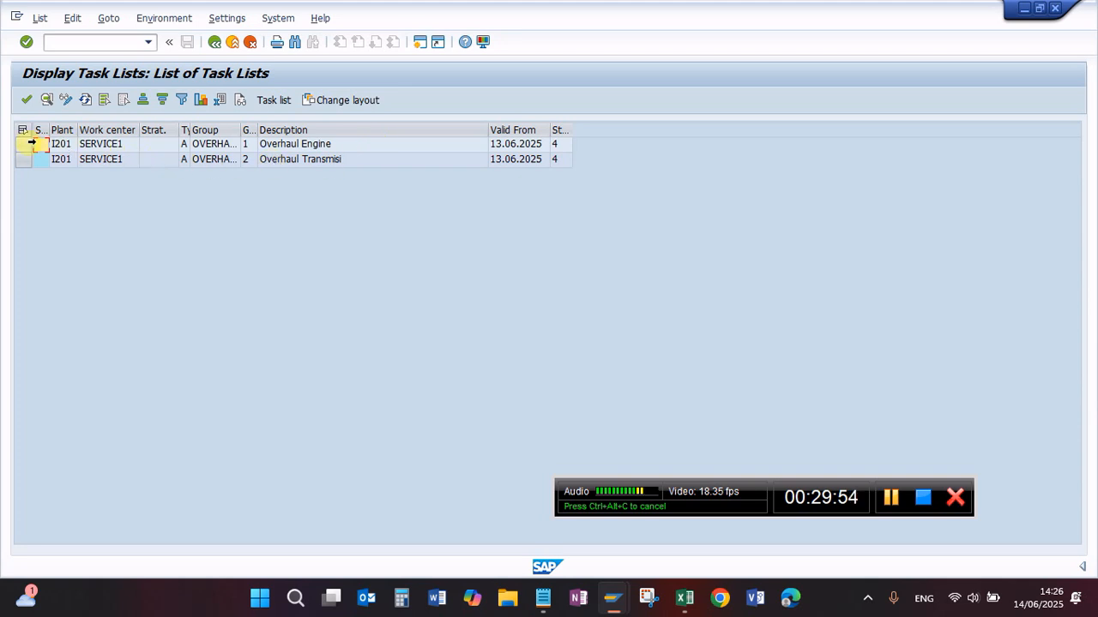
click(25, 144)
double_click(114, 146)
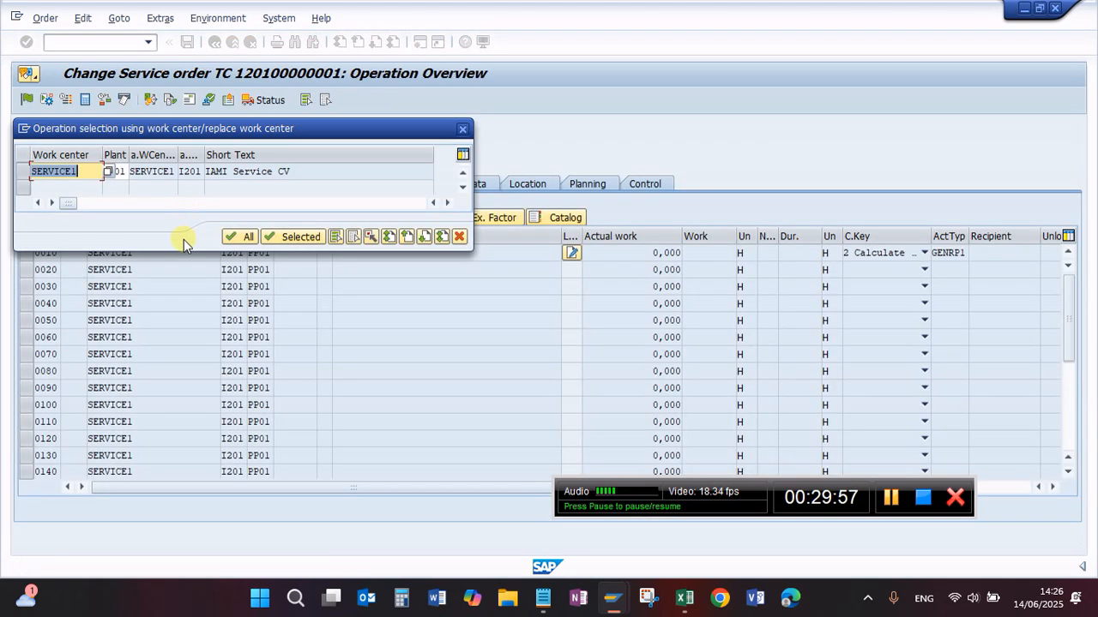
Step: Accept all work centers and transfer all Overhaul Engine operations into the order with task list factor 1
click(246, 237)
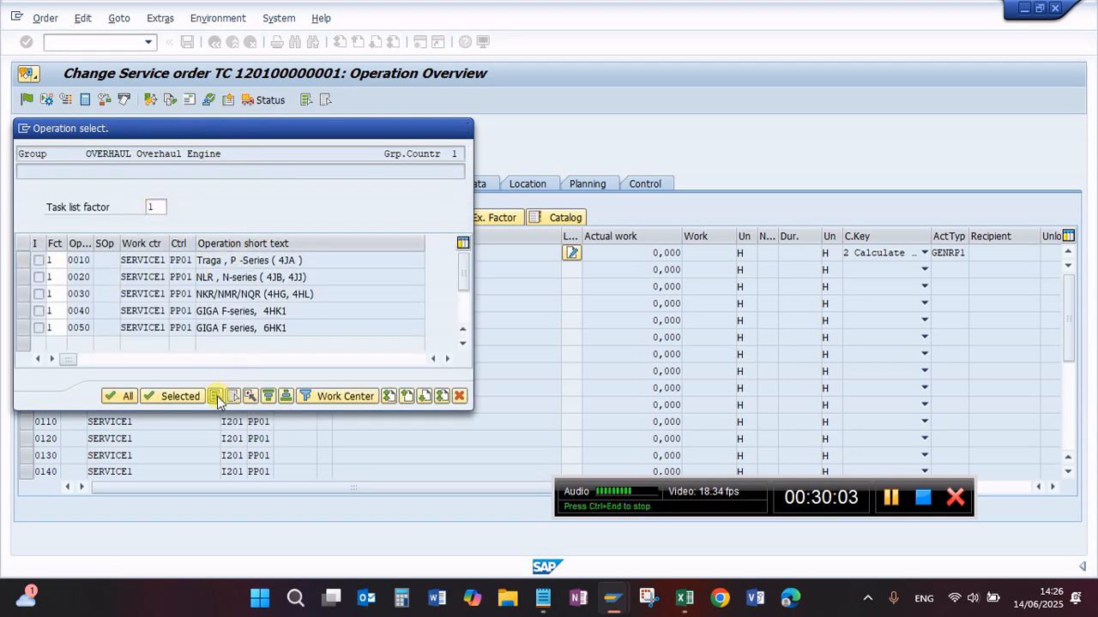
click(215, 396)
click(123, 398)
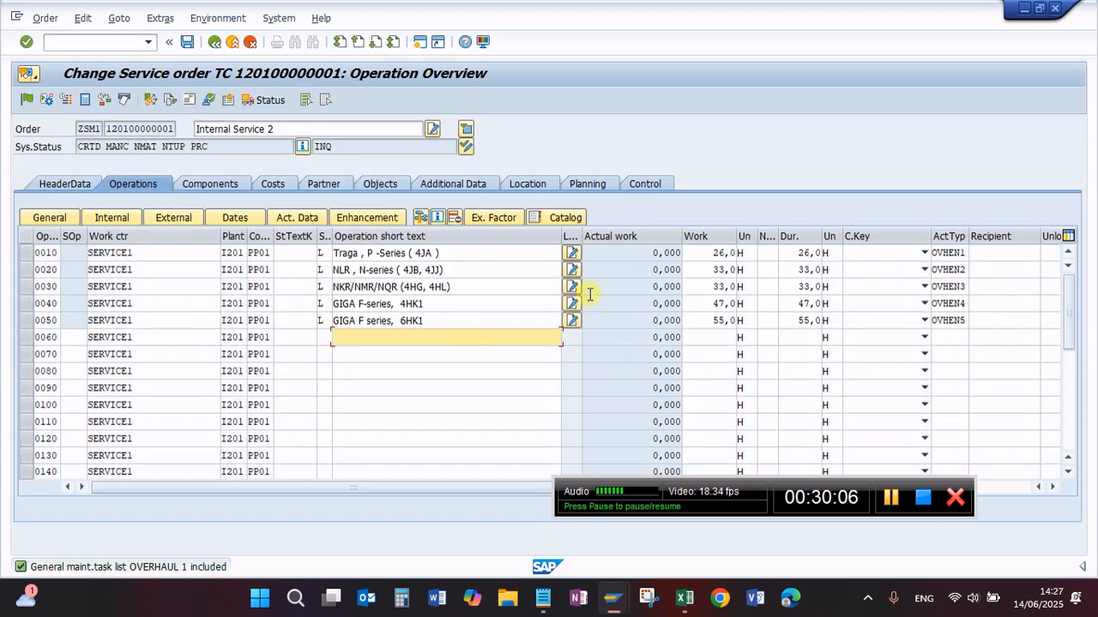
click(515, 267)
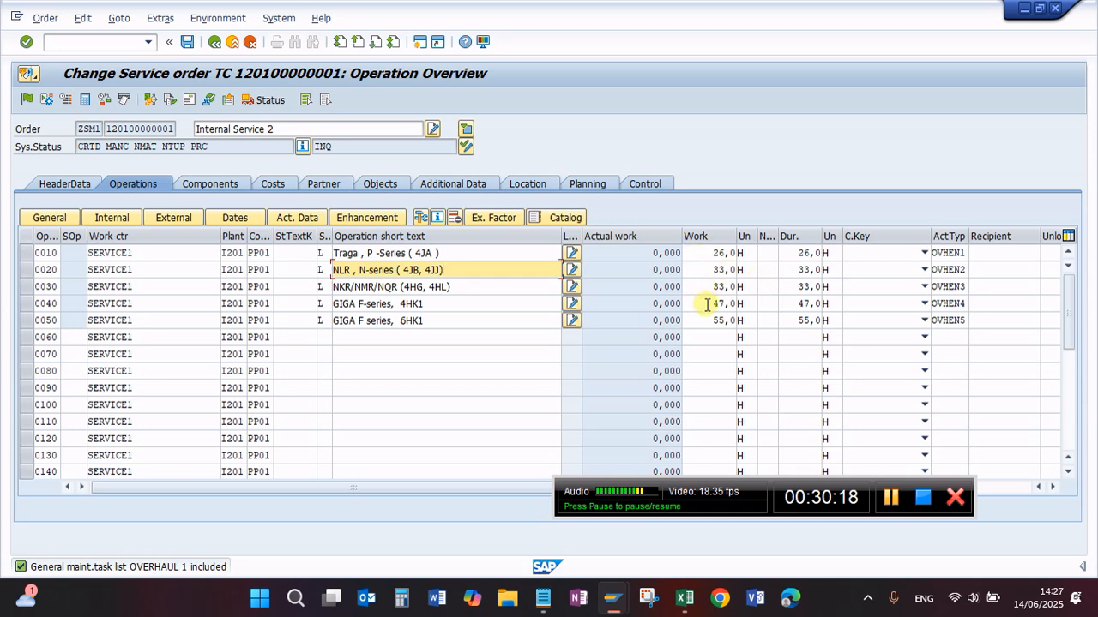
Step: Save the service order with its overhaul operations, and reopen it at the operation overview
click(711, 269)
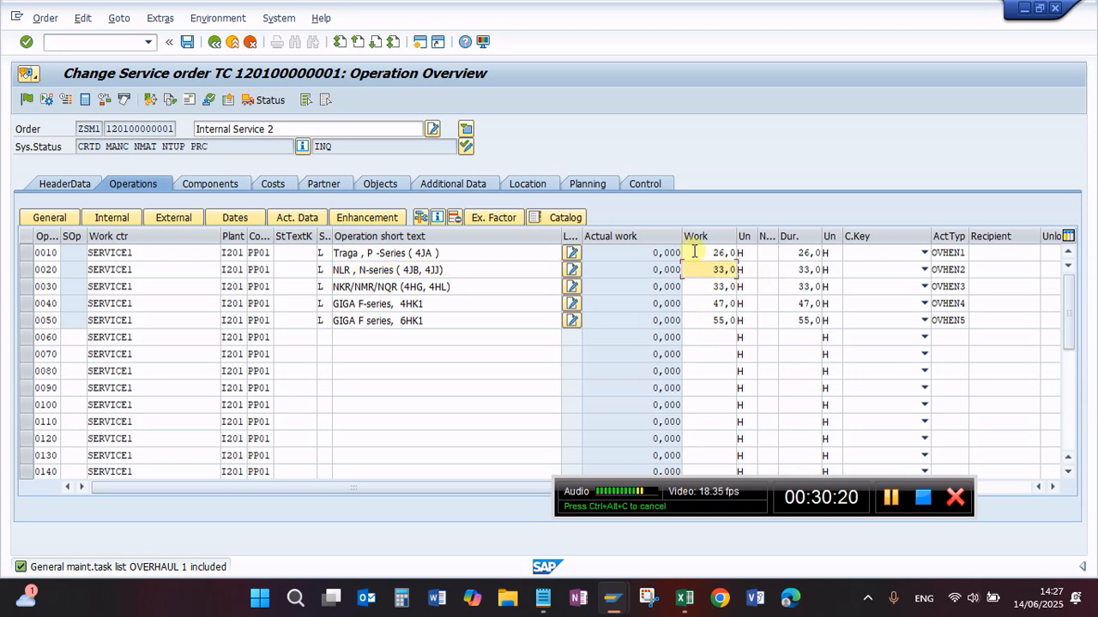
click(713, 319)
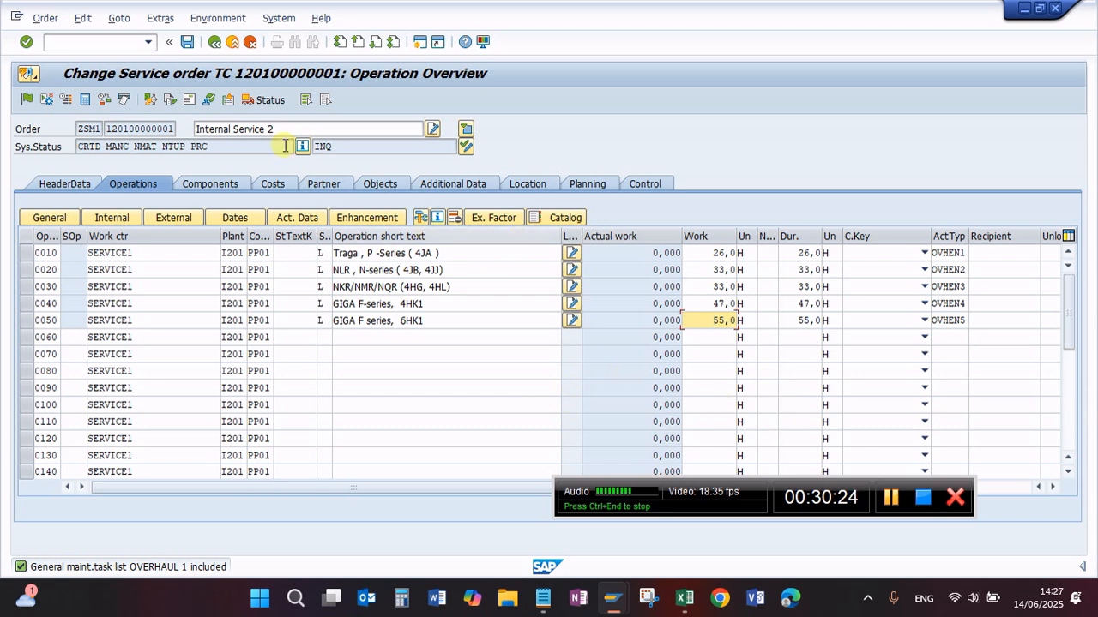
click(187, 42)
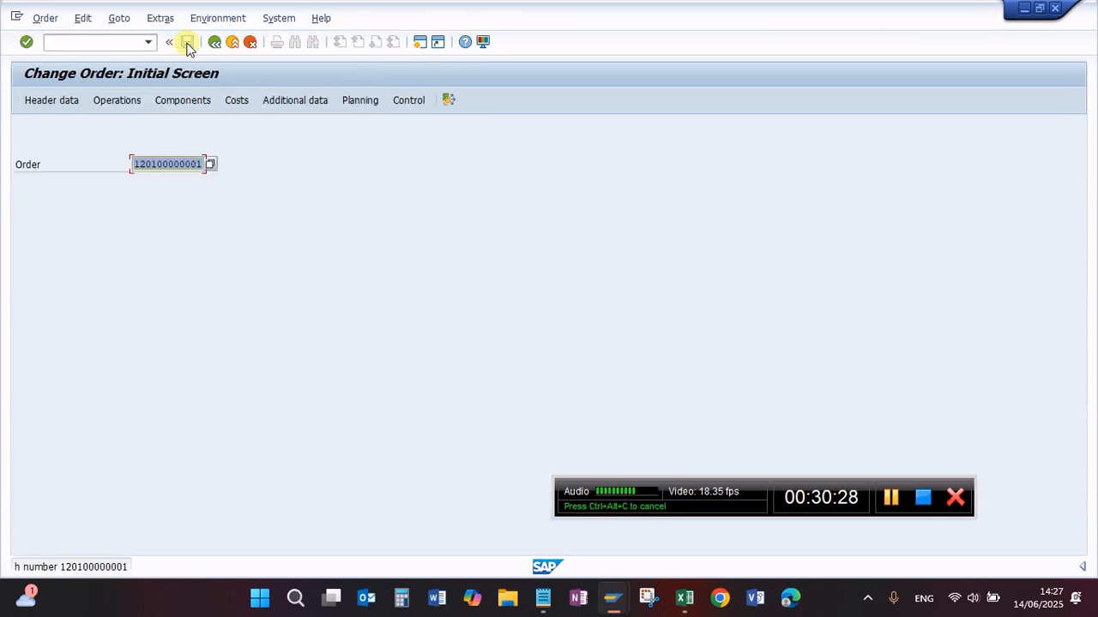
key(Return)
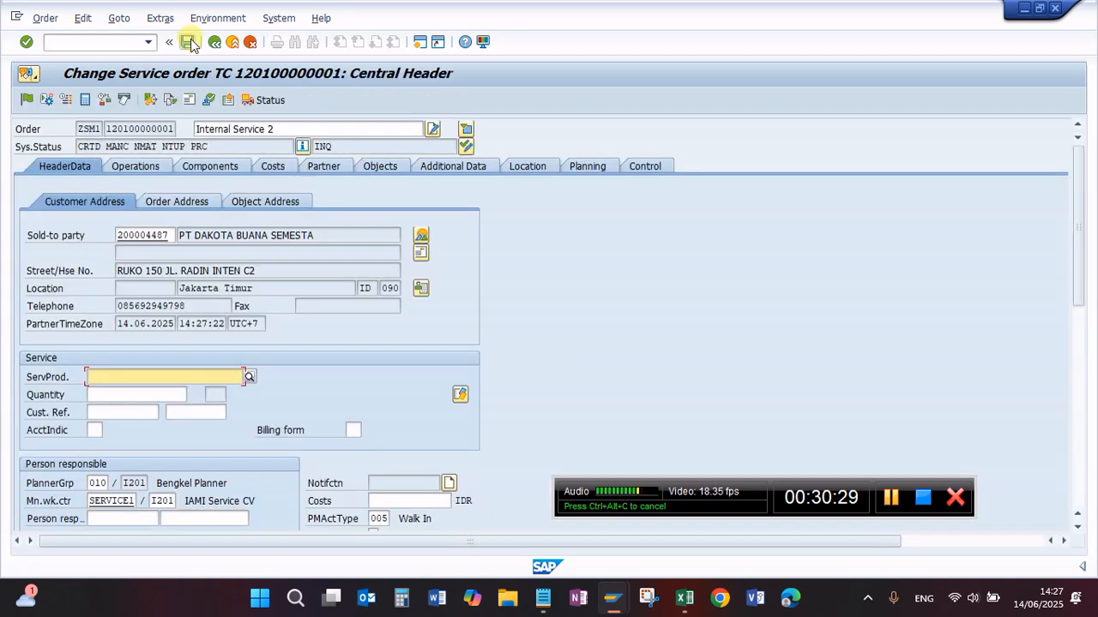
click(144, 164)
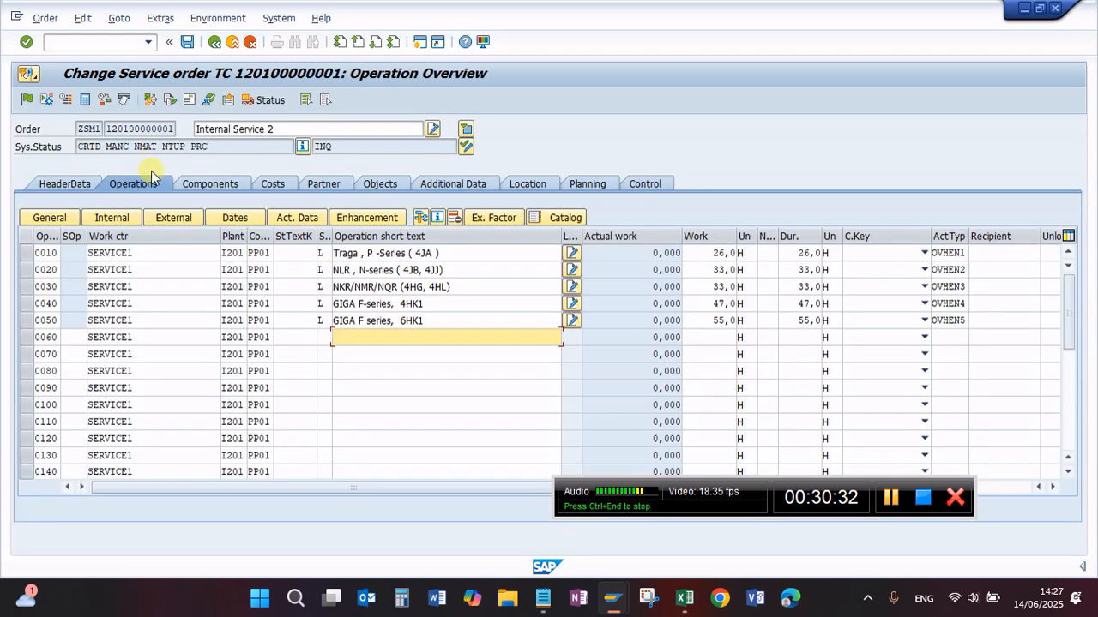
Step: Add component I5-60000 075-A as item 0010 of the order and assign it to operation 0010
click(202, 187)
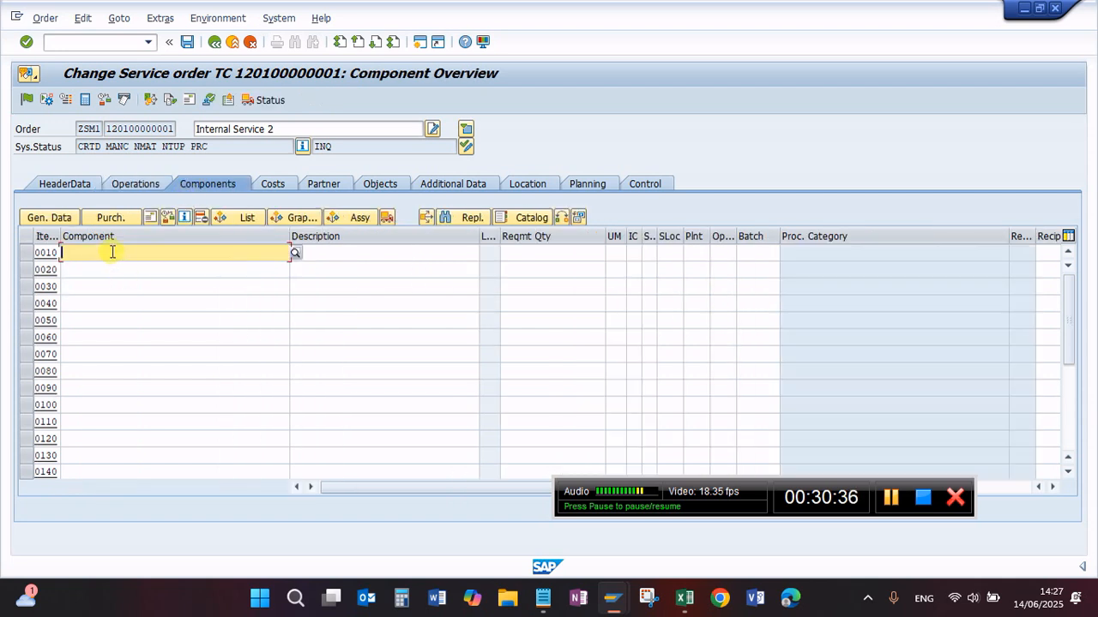
click(112, 251)
click(111, 265)
key(Return)
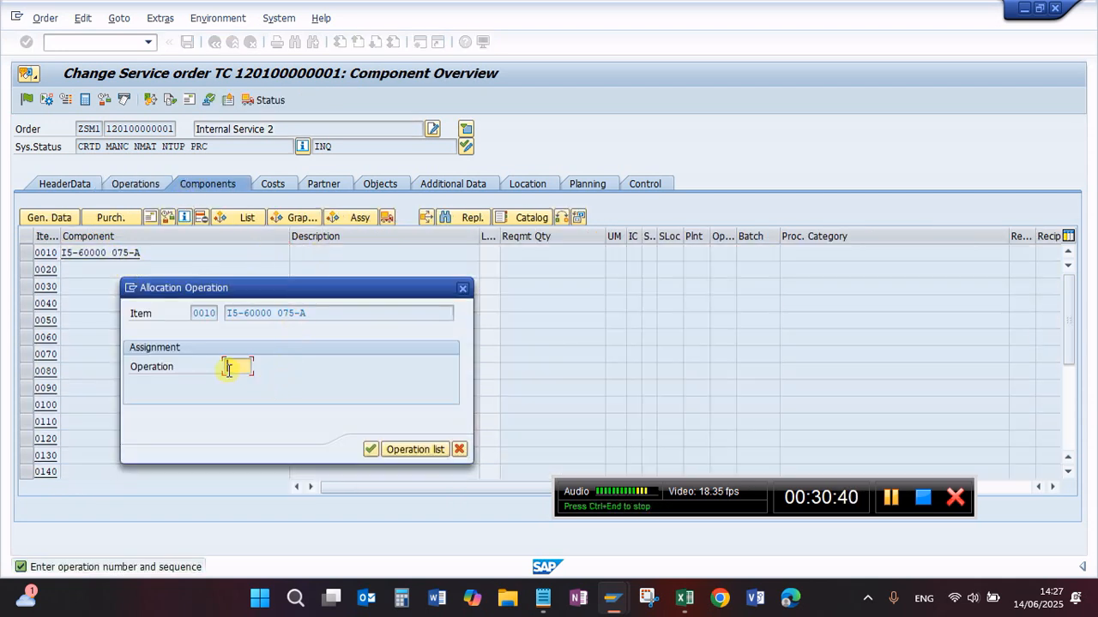
click(229, 368)
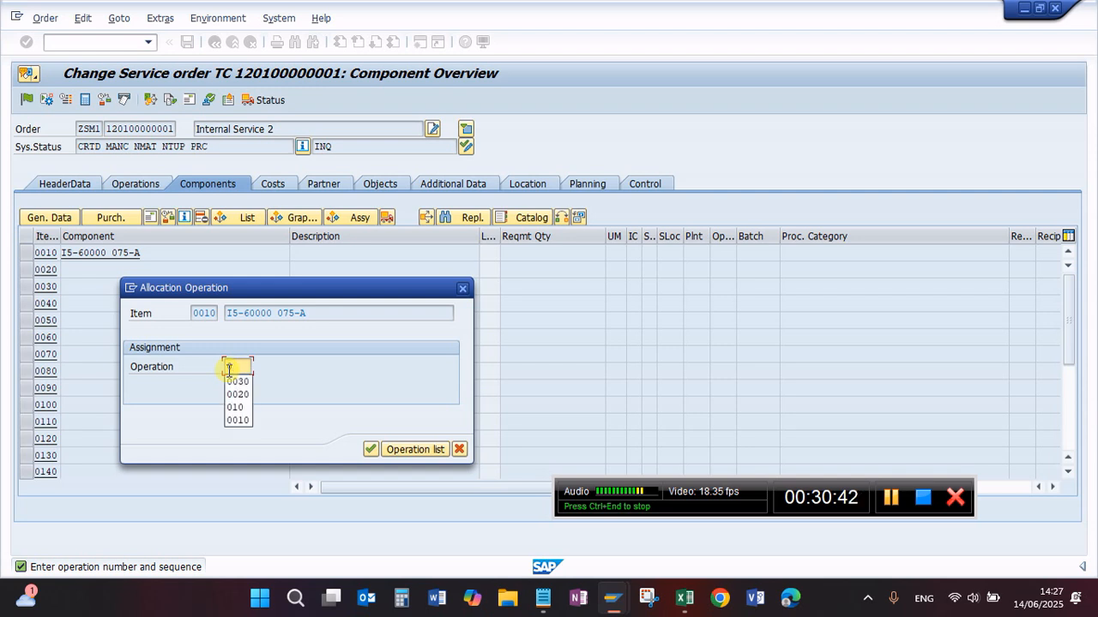
text(0010)
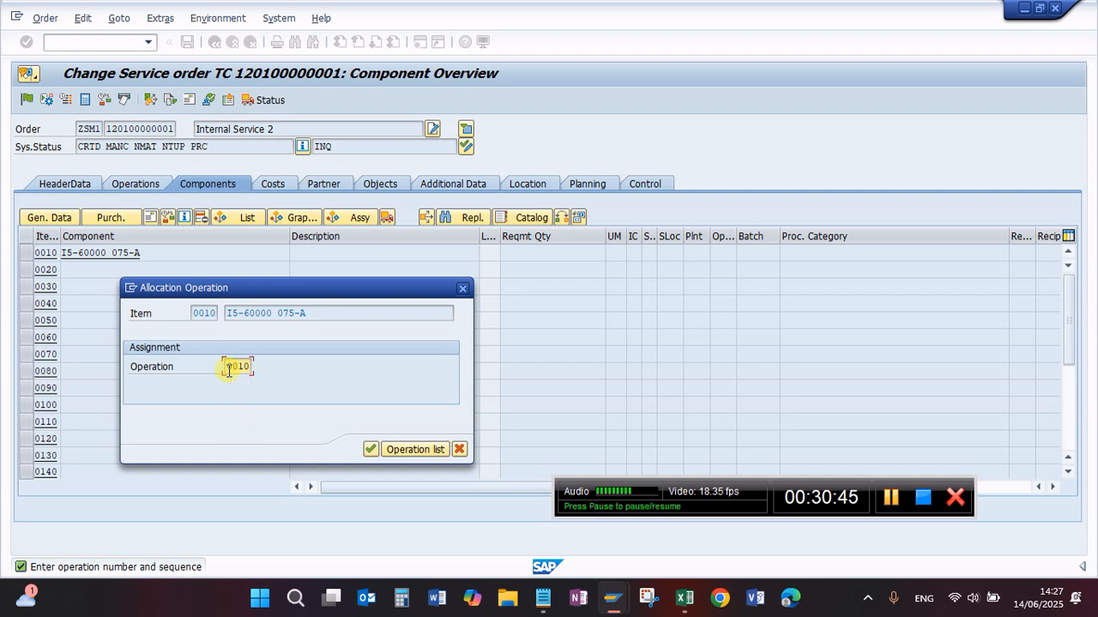
key(Return)
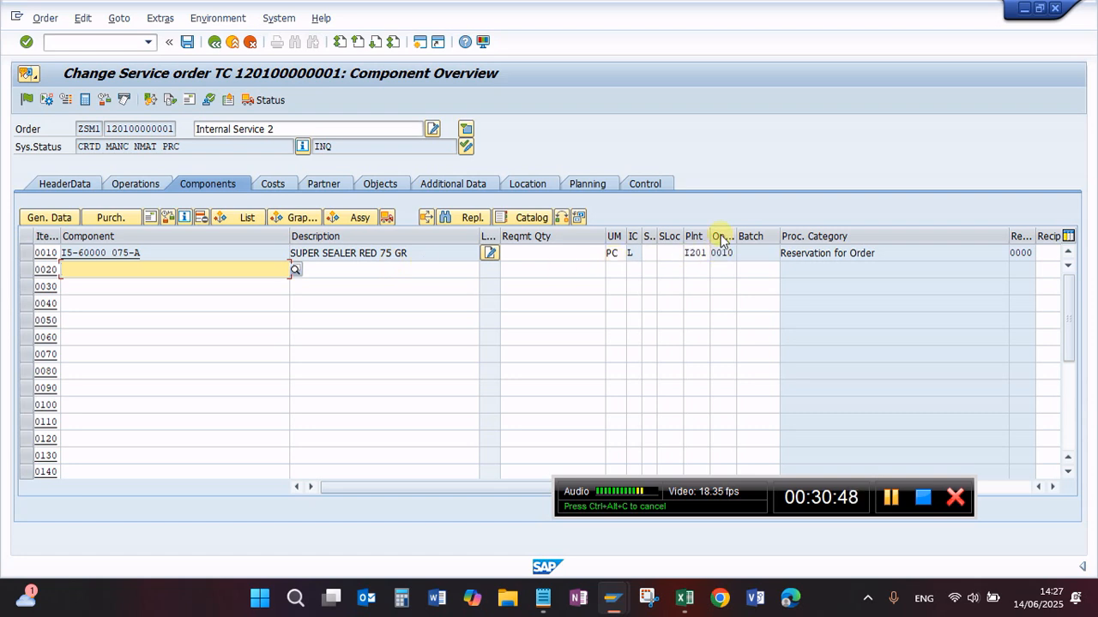
Step: Set component item 0010's requirement quantity to 2 and its storage location to I201, and save the order
click(552, 254)
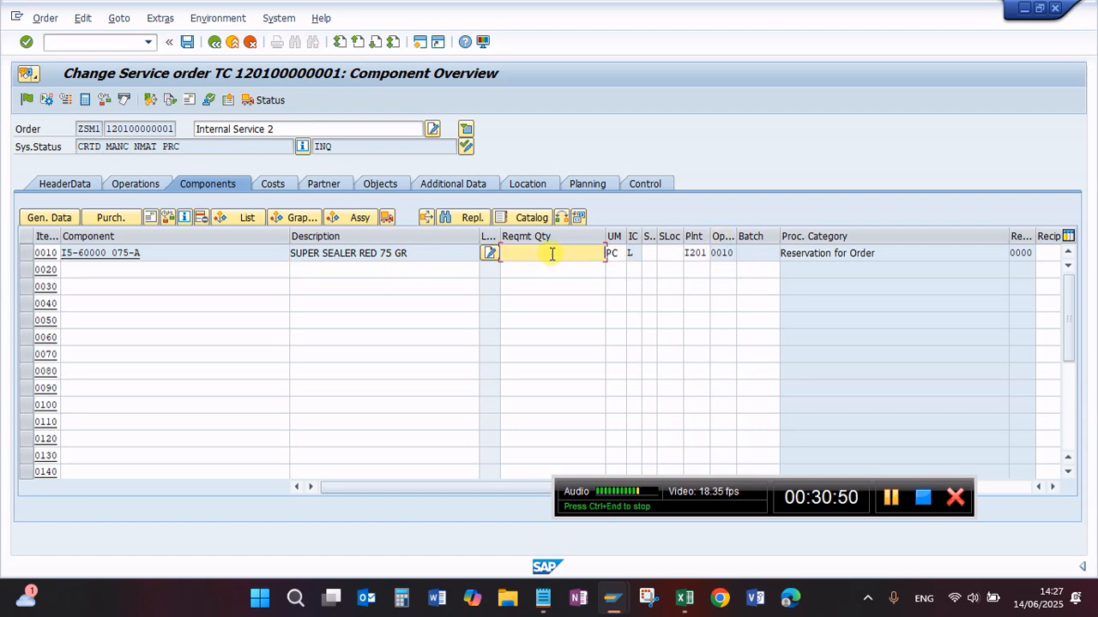
text(2)
click(510, 269)
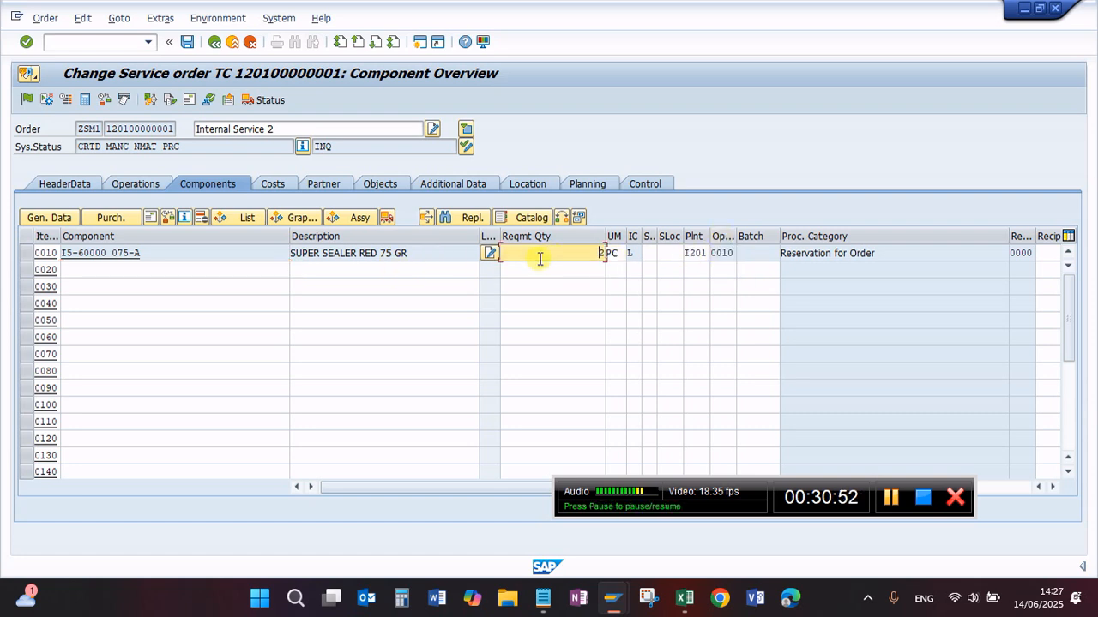
click(660, 254)
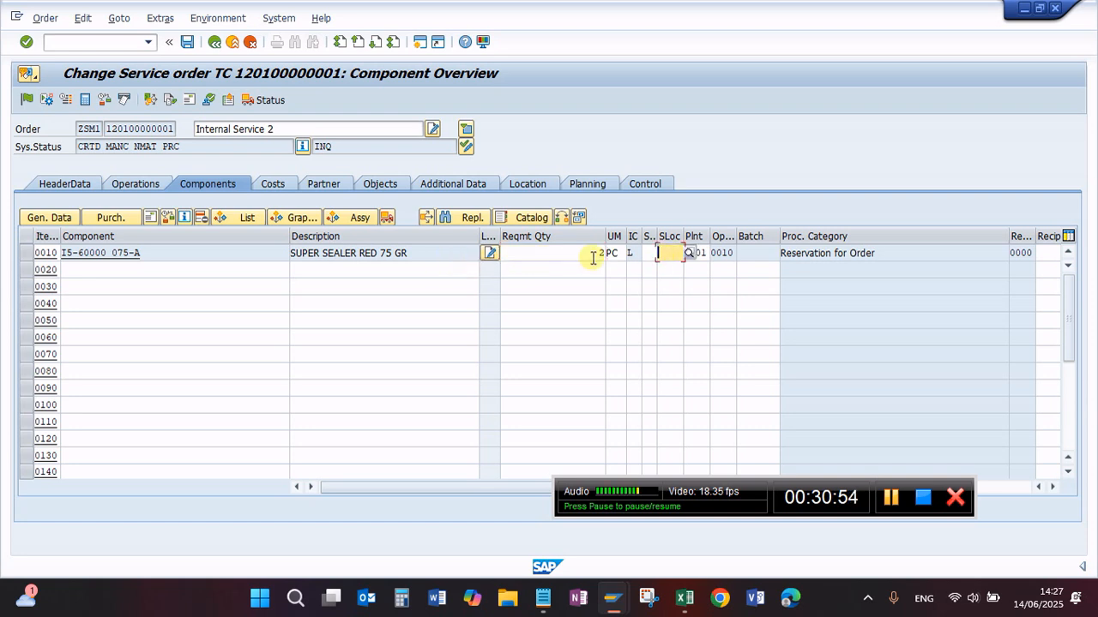
click(137, 184)
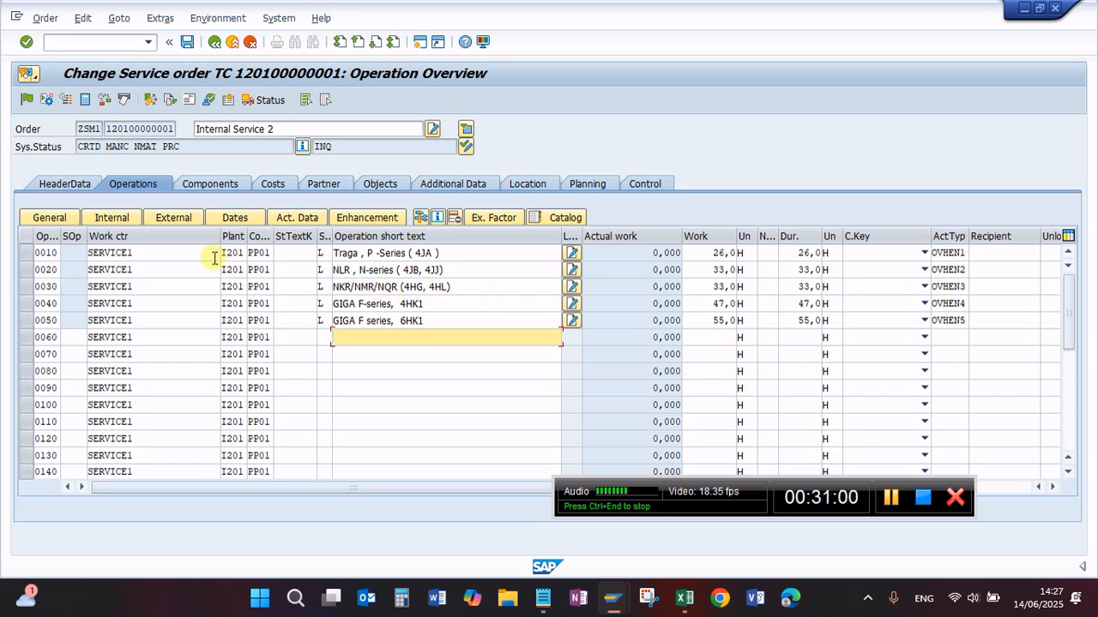
click(207, 184)
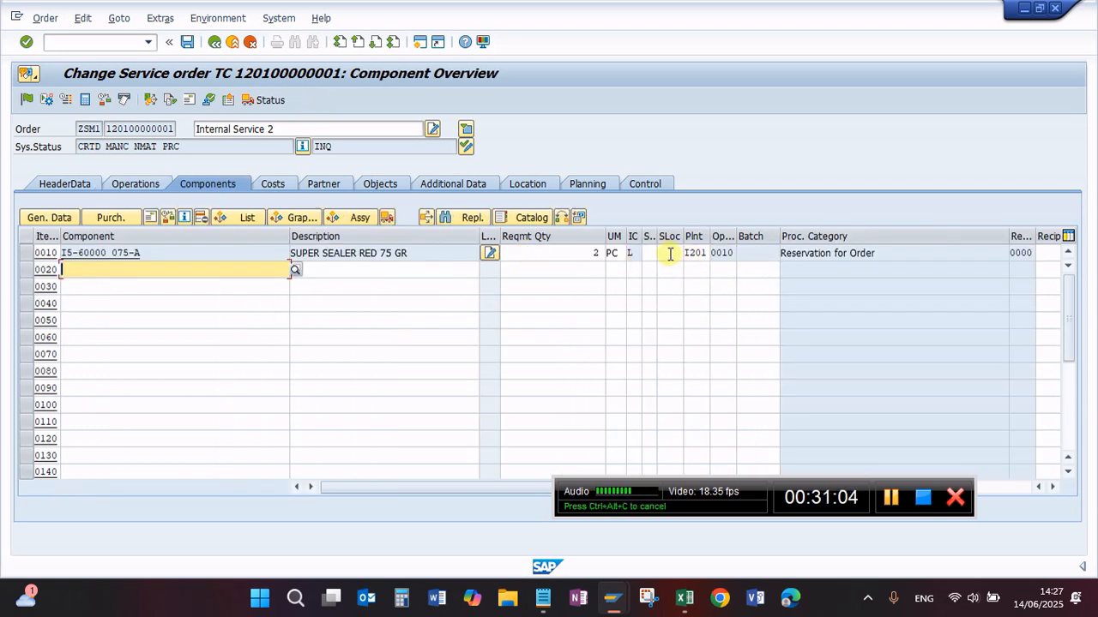
click(671, 253)
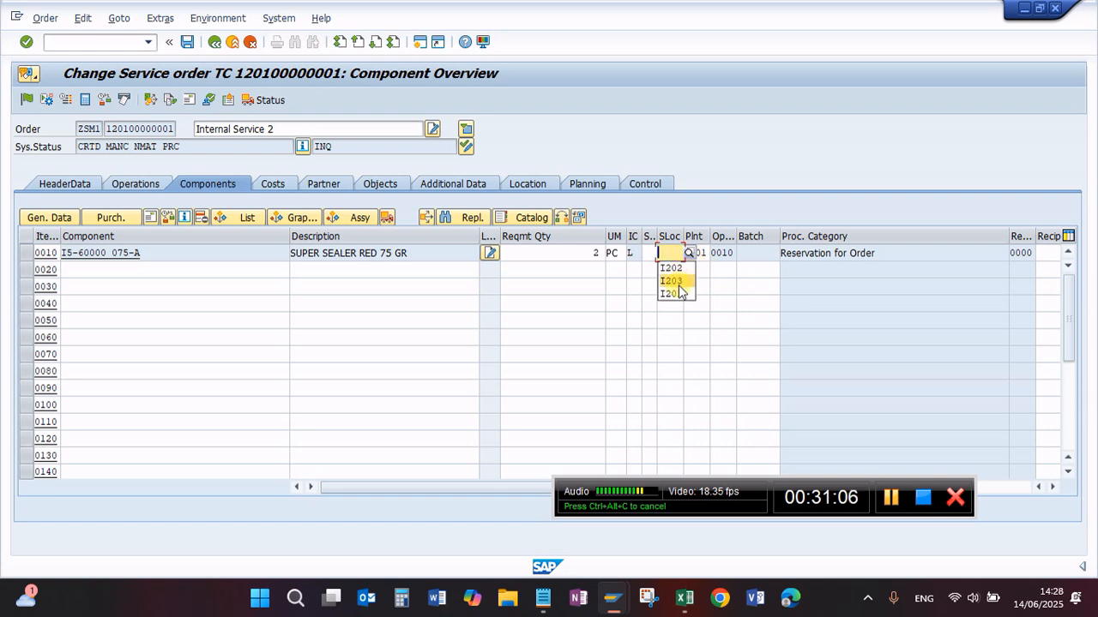
click(672, 293)
key(Return)
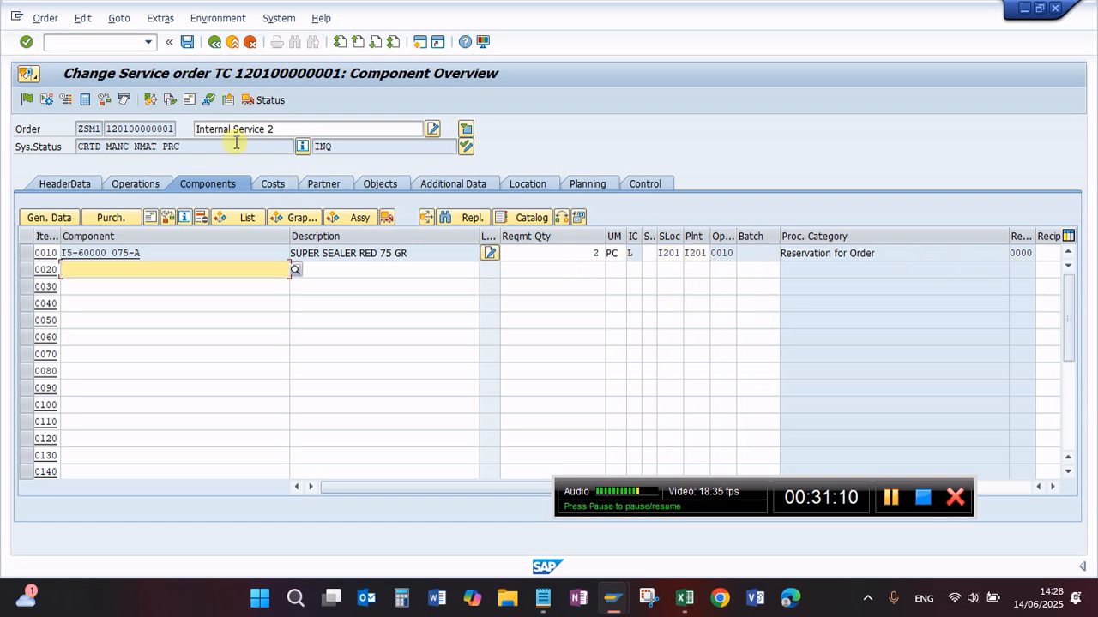
click(187, 41)
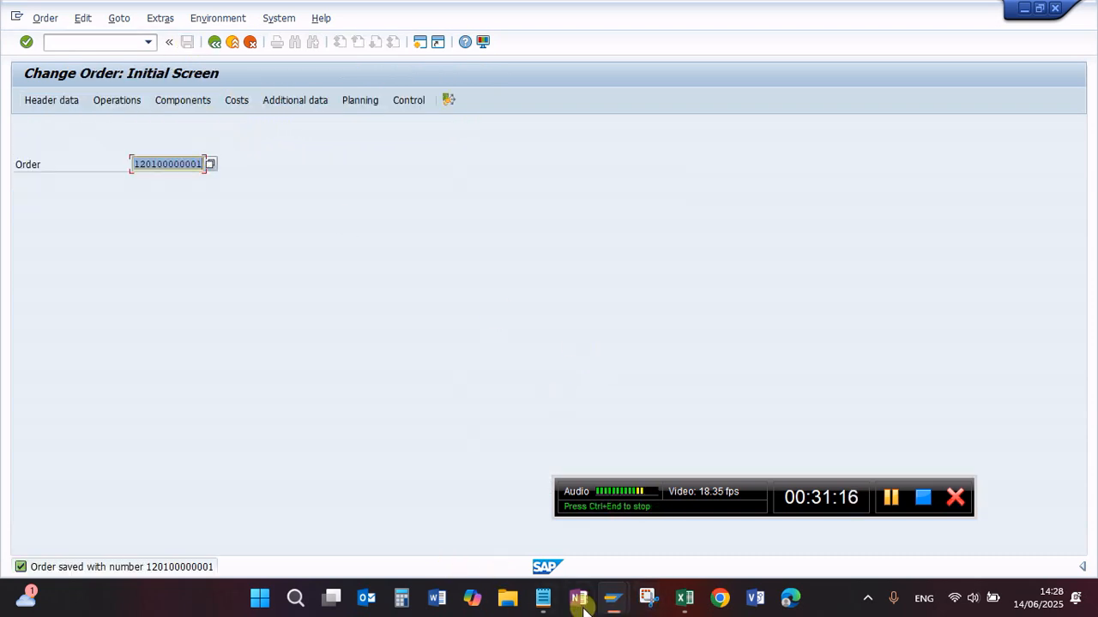
Step: Switch to the Notepad checklist to review the service order steps
click(549, 523)
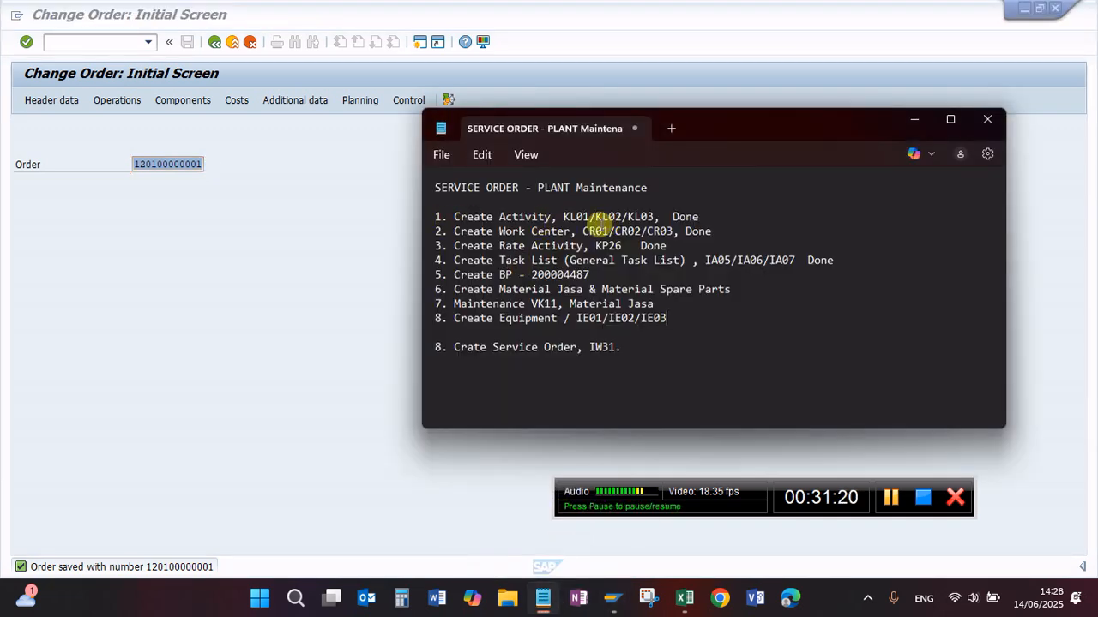
drag(455, 216, 691, 231)
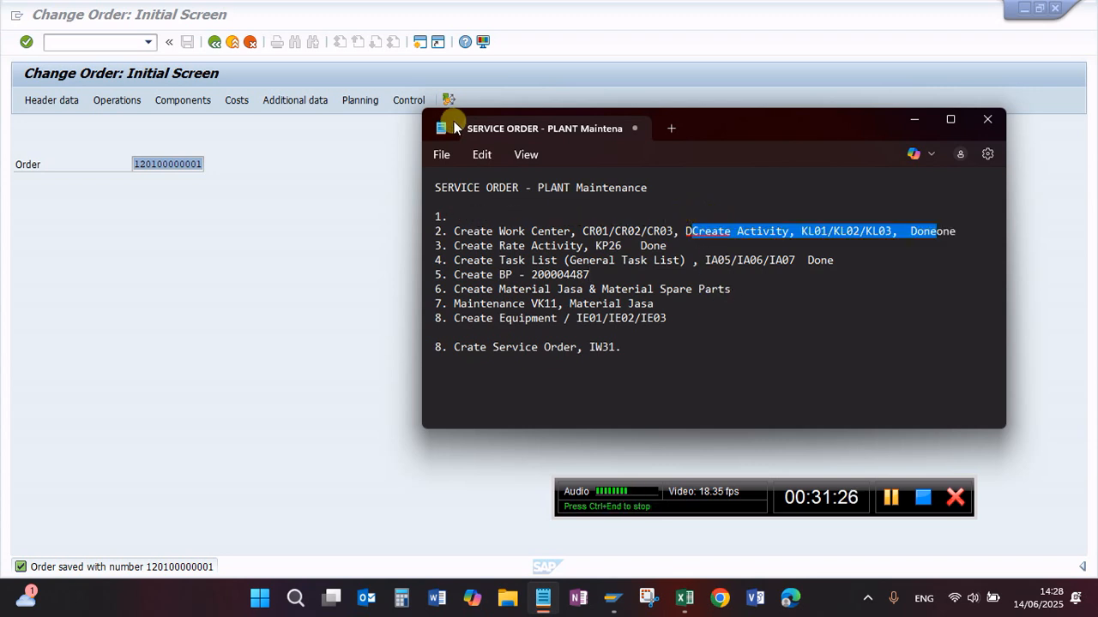
click(481, 154)
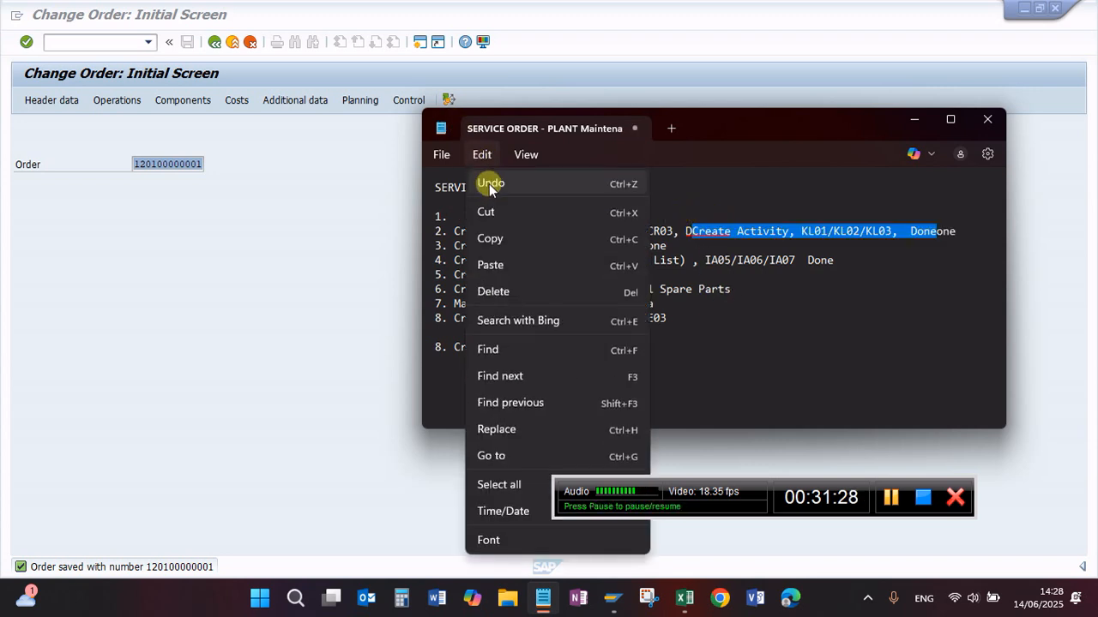
click(490, 179)
click(715, 347)
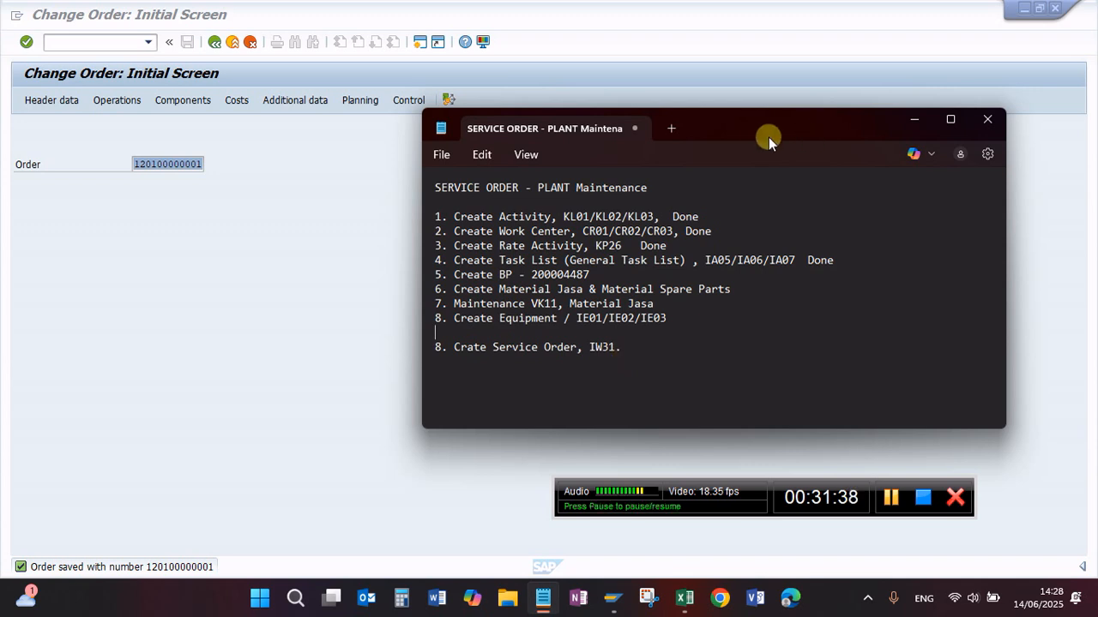
drag(765, 127, 604, 149)
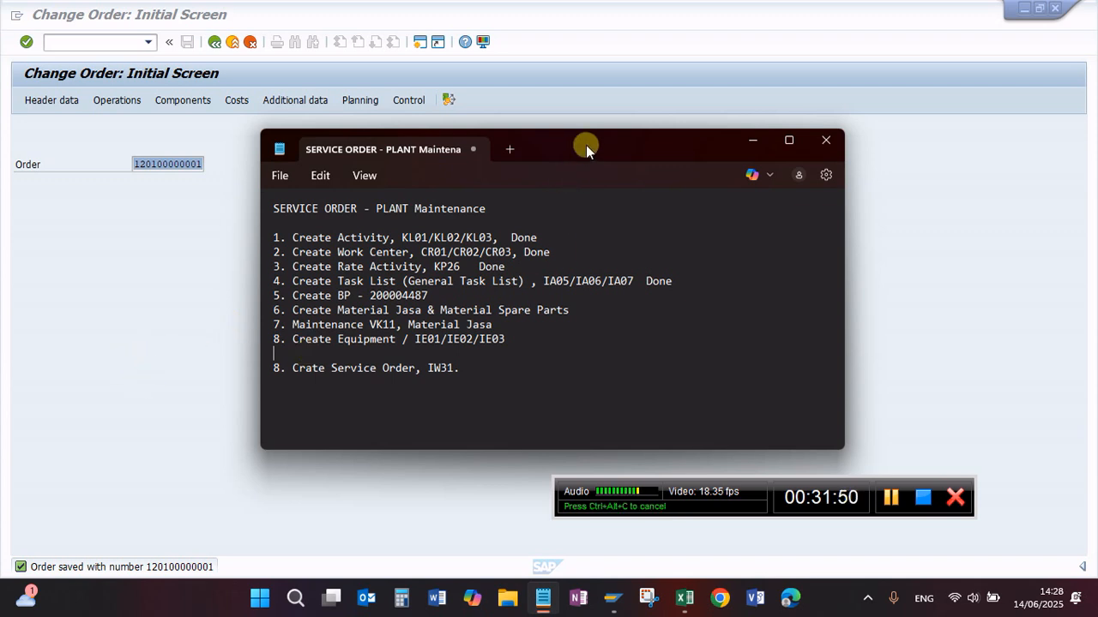
drag(589, 147, 603, 152)
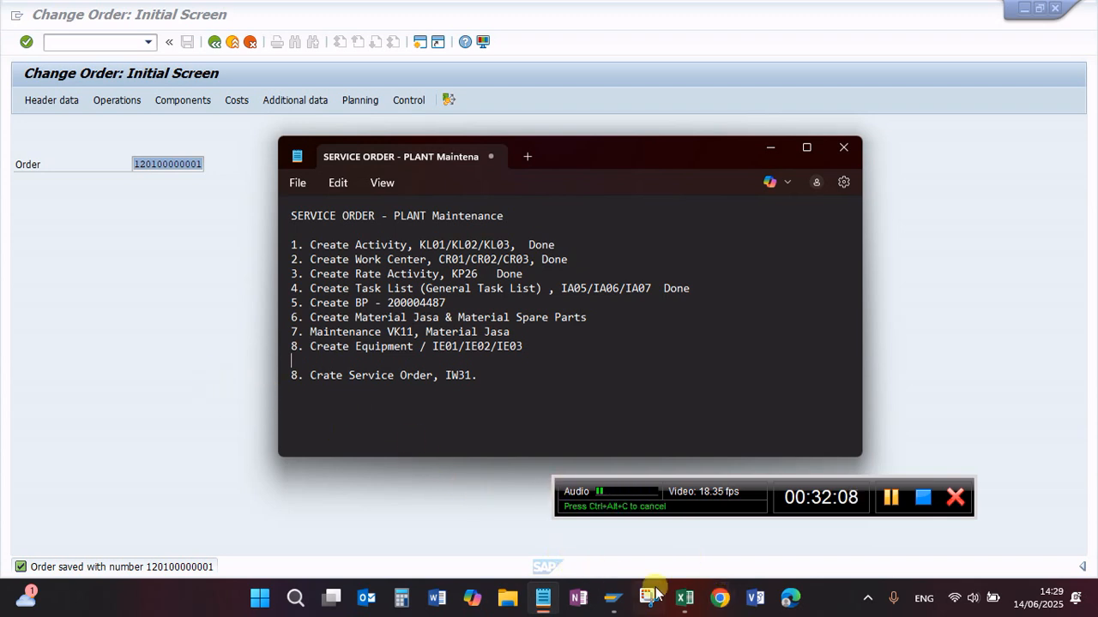
Step: Copy the kursussaponline.com address from Chrome and paste it into Notepad below the checklist, after an empty line
click(344, 412)
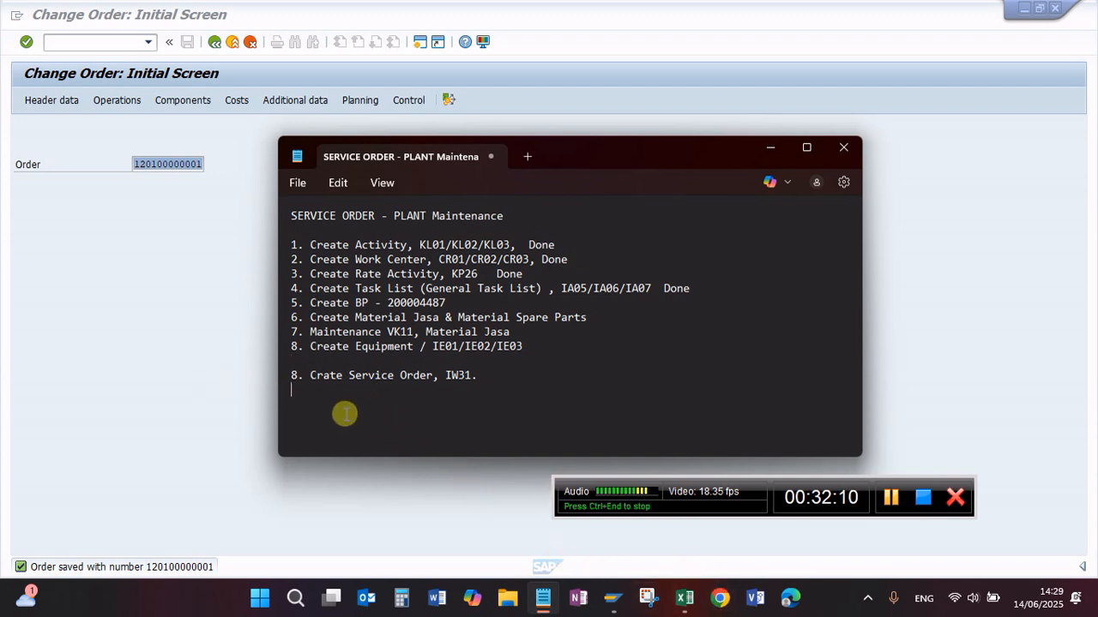
click(722, 602)
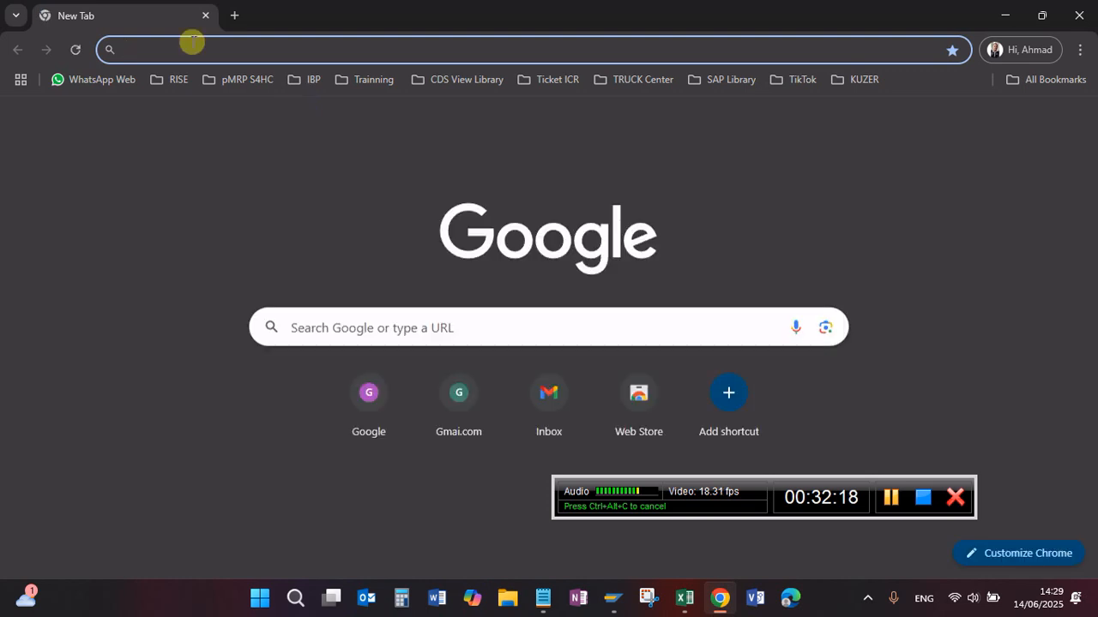
text(ku)
drag(282, 44, 15, 49)
key(ctrl+c)
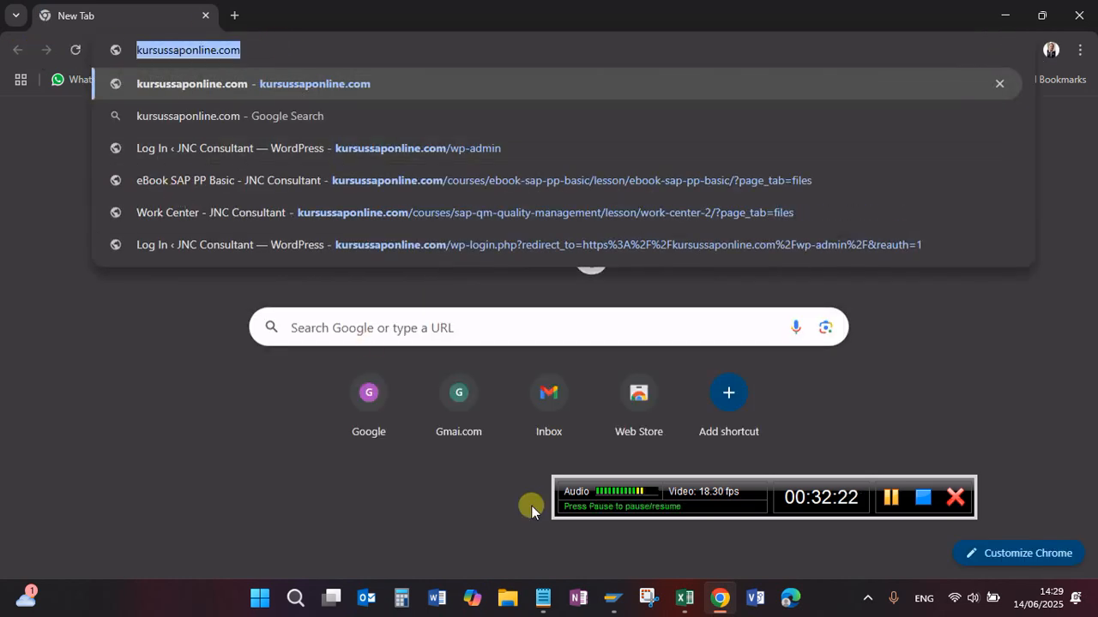
click(549, 600)
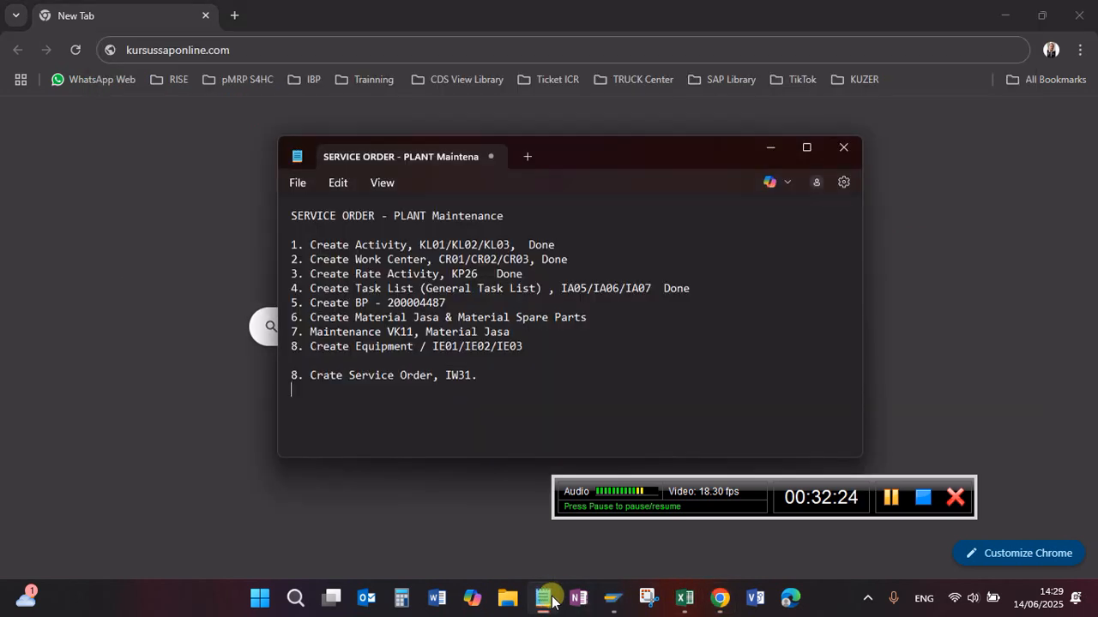
key(Return)
key(ctrl+v)
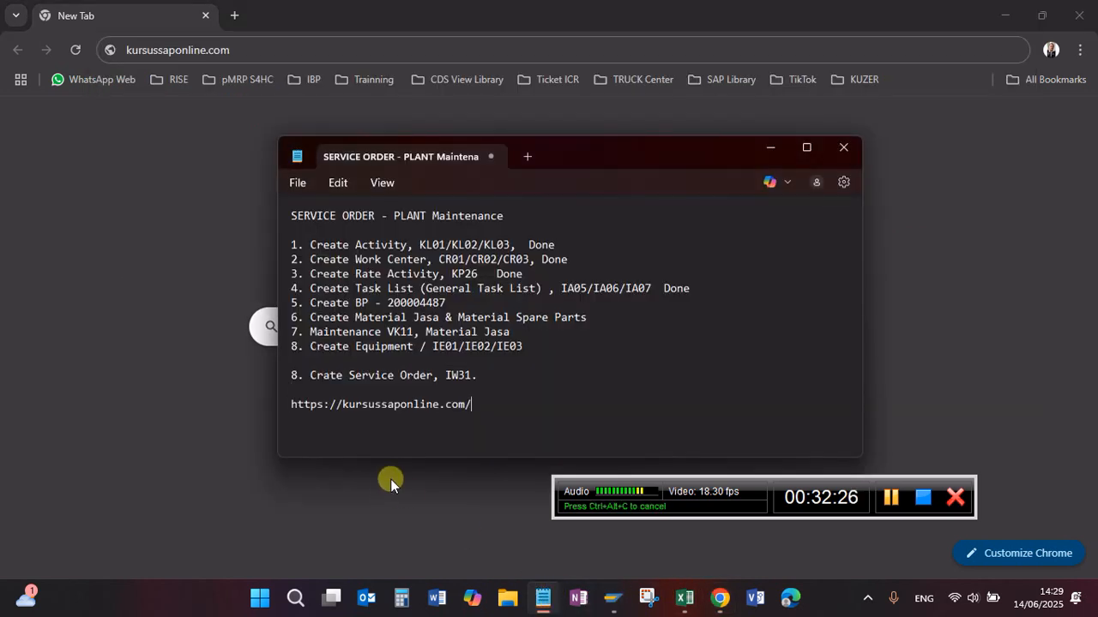
drag(473, 404, 264, 400)
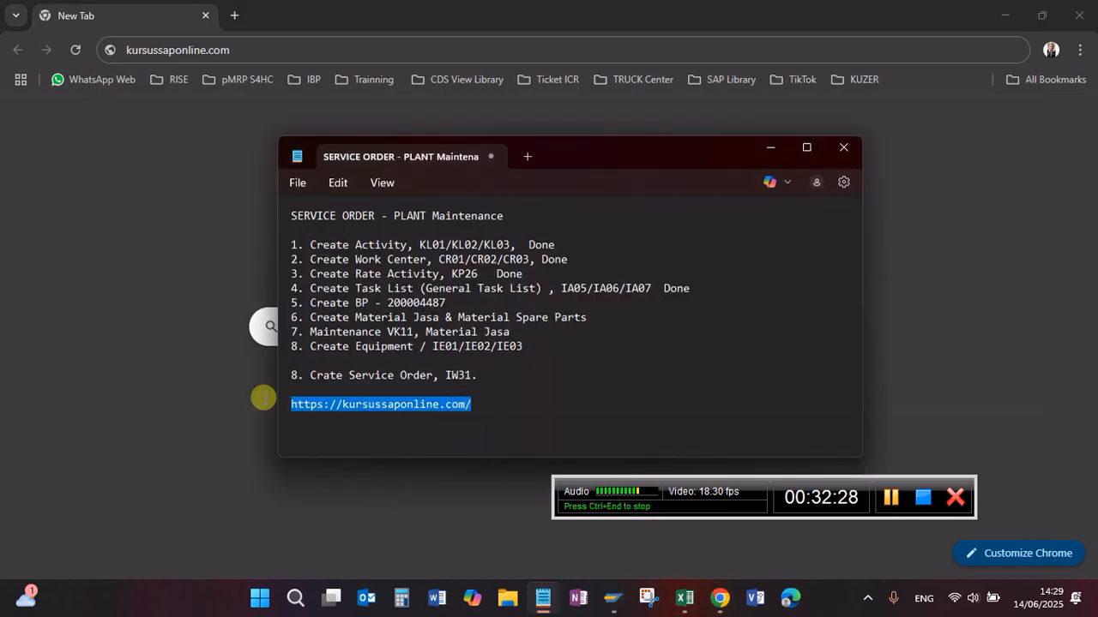
click(498, 400)
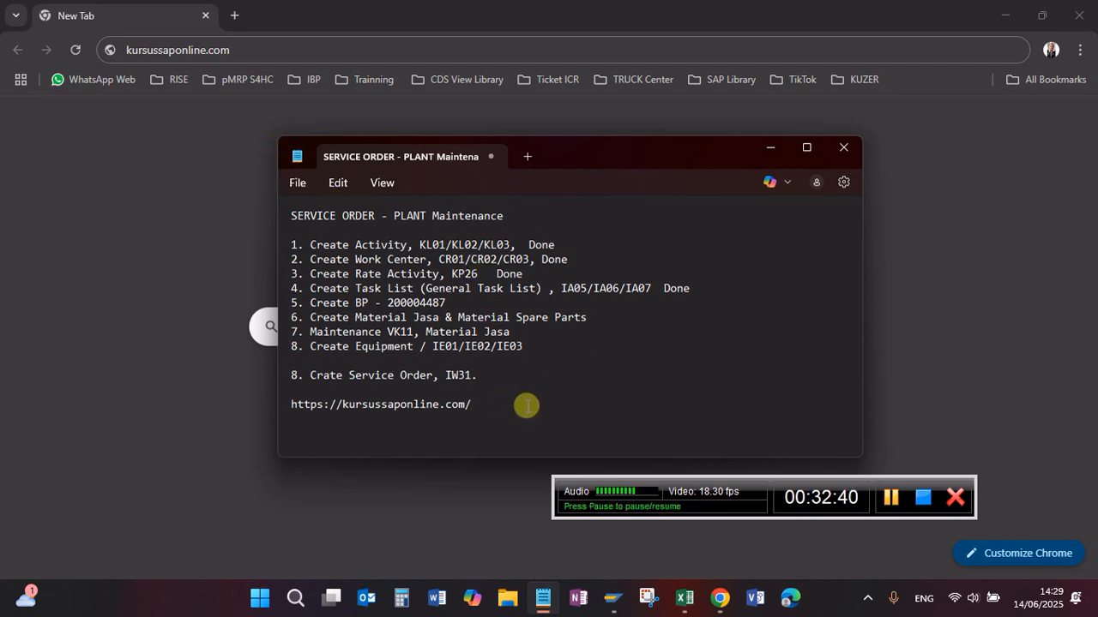
drag(291, 391, 495, 409)
click(495, 408)
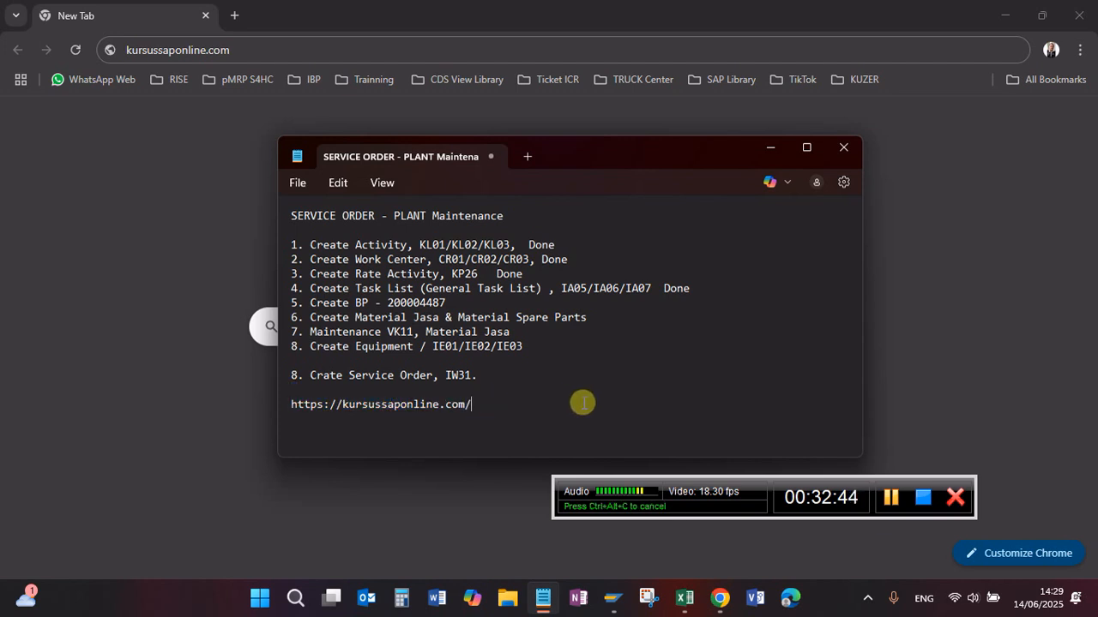